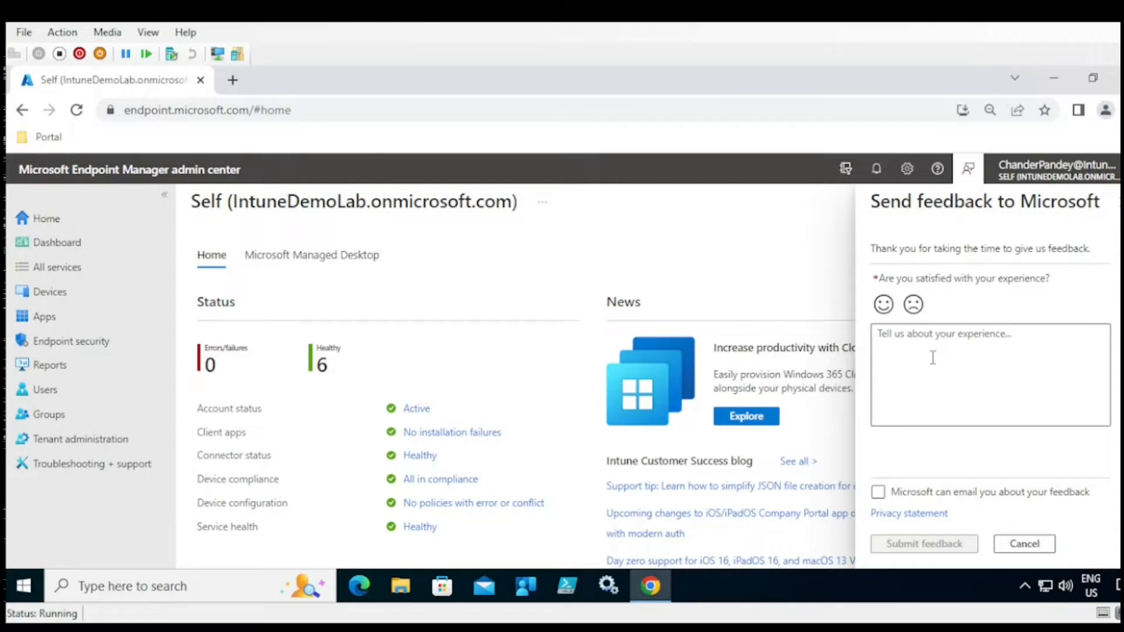
# - Swap the feedback pane for the Help pane, close it, and bring up Portal settings
pyautogui.click(938, 170)
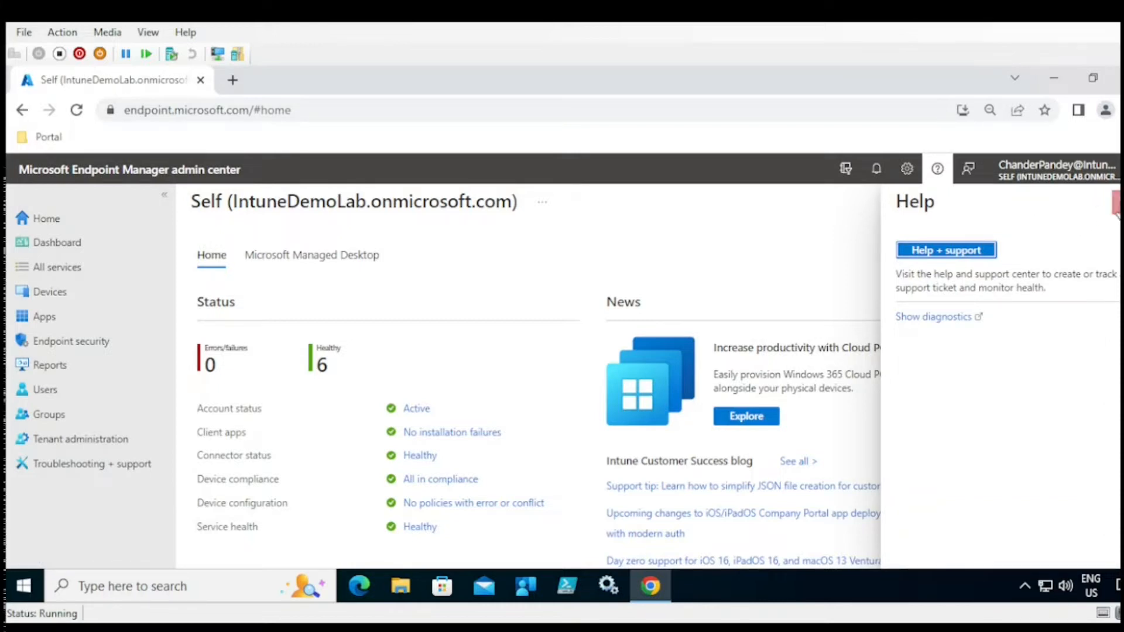
pyautogui.click(1116, 202)
pyautogui.click(907, 170)
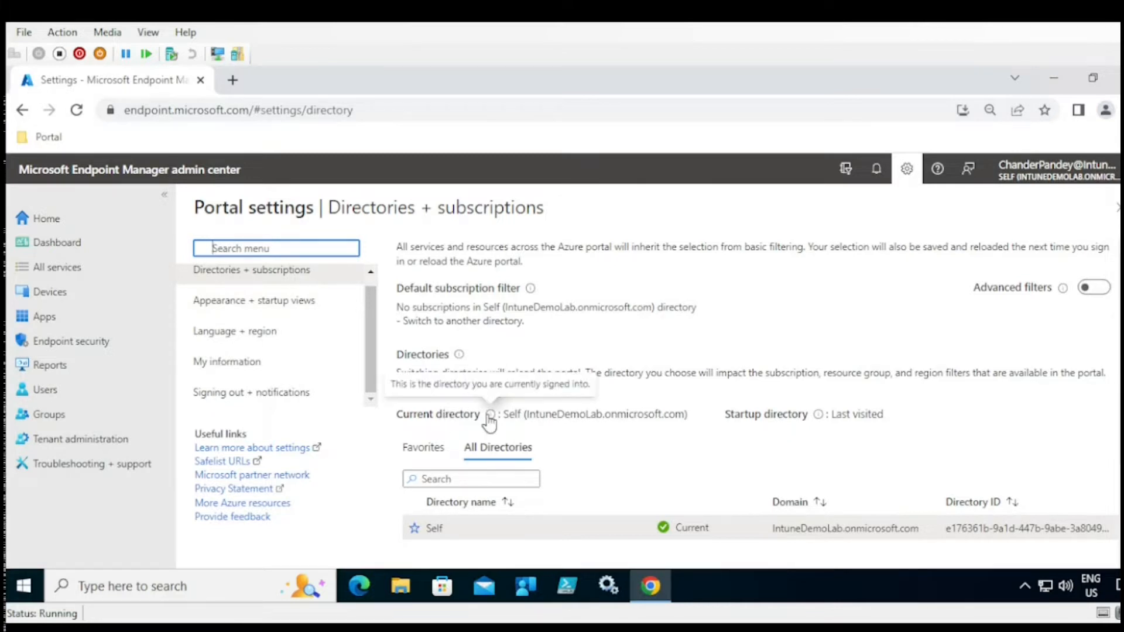
# - Review the current directory under Directories + subscriptions, then switch to Appearance + startup views
pyautogui.moveTo(508, 418); pyautogui.dragTo(599, 414)
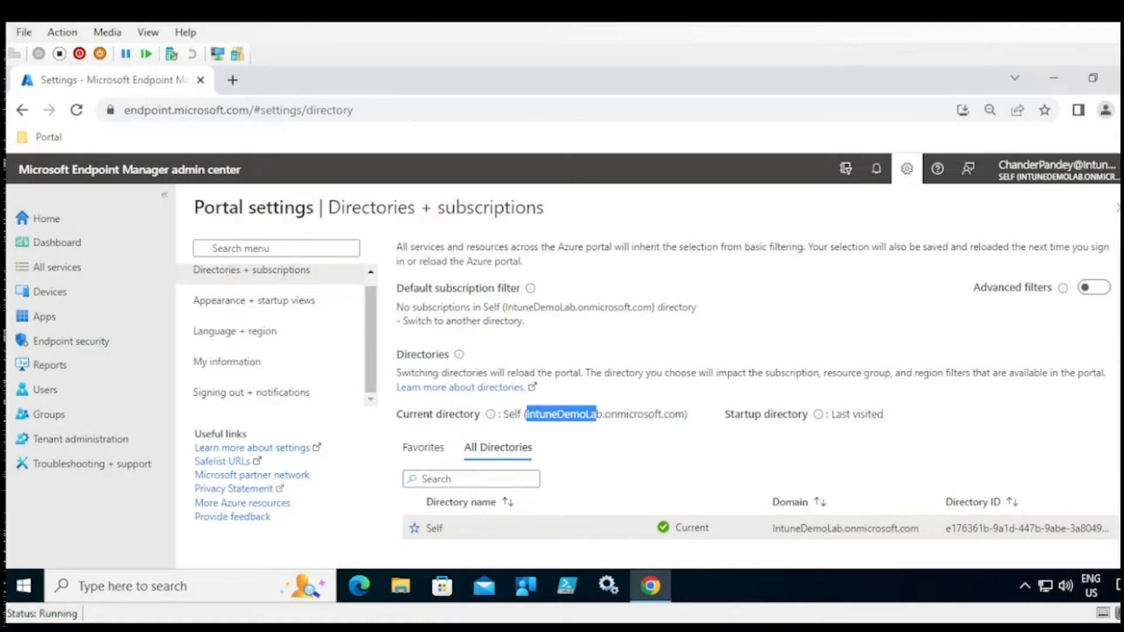
pyautogui.scroll(-3, 757, 390)
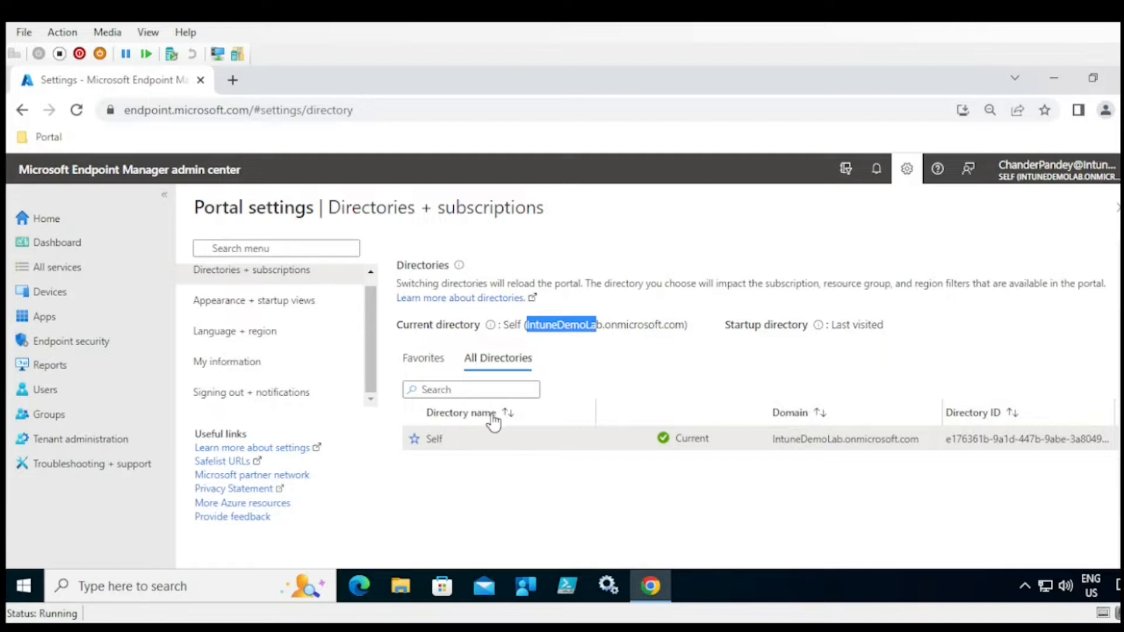
pyautogui.doubleClick(706, 438)
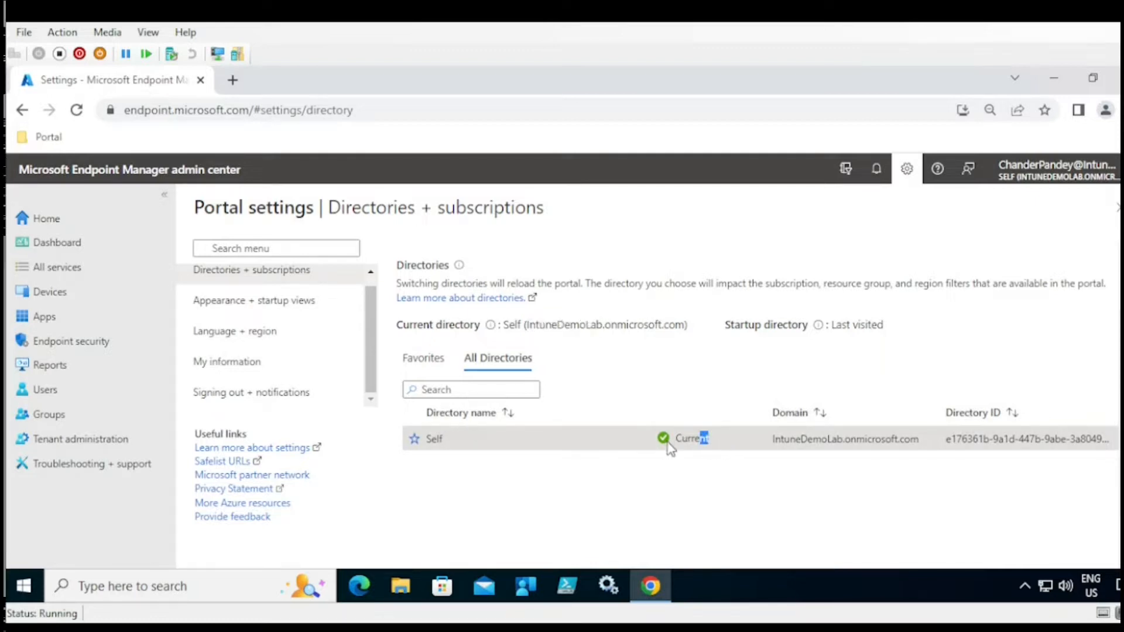
pyautogui.scroll(3, 1107, 398)
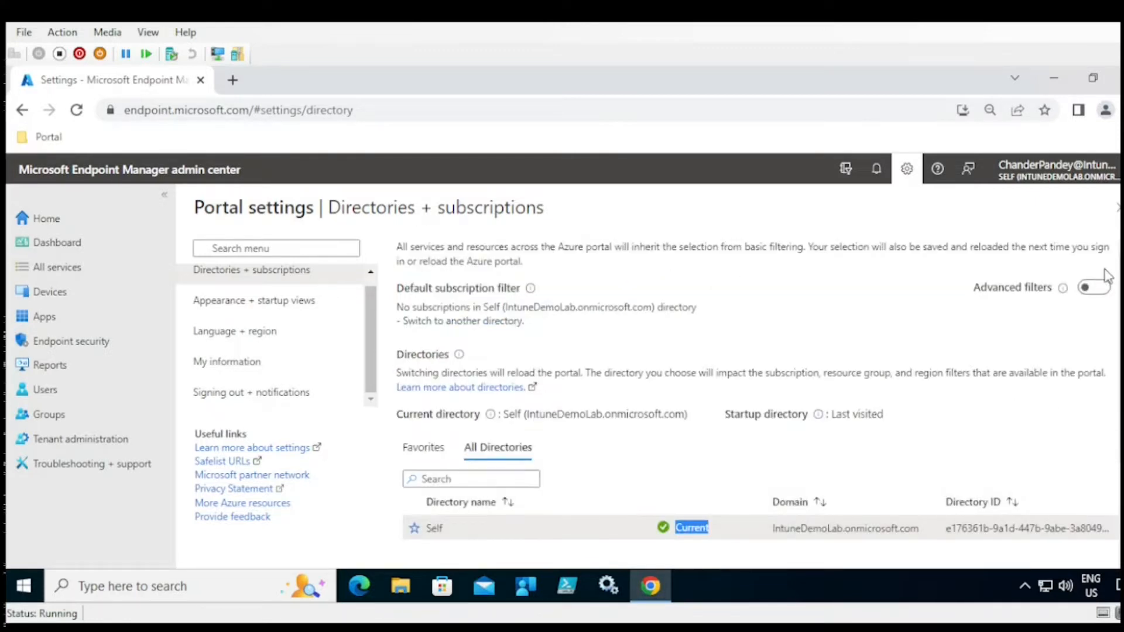
pyautogui.click(275, 307)
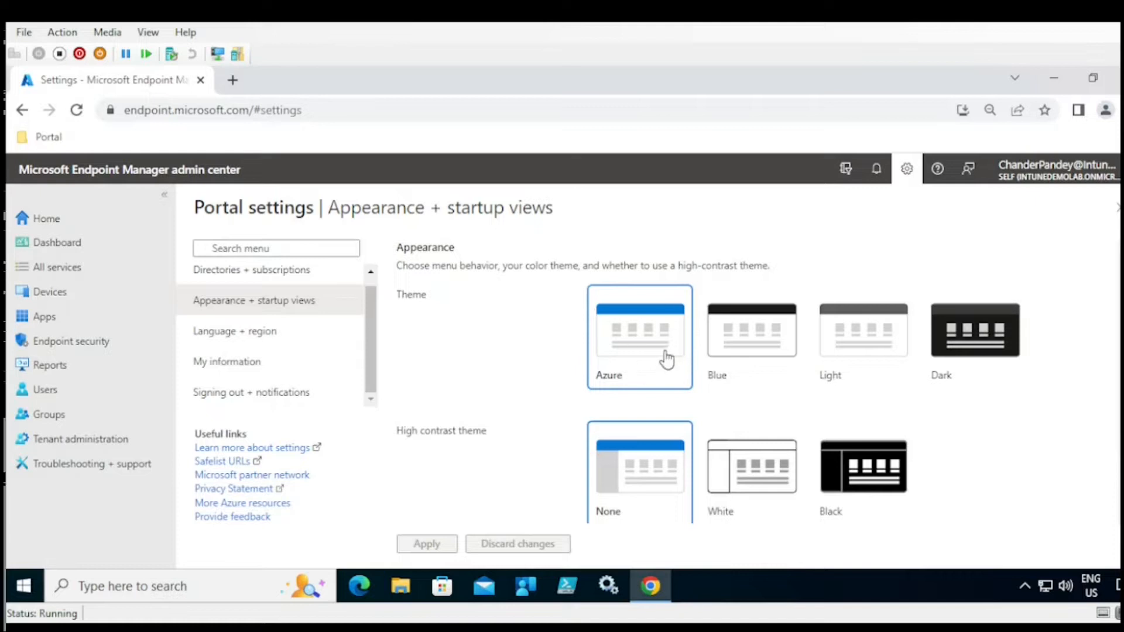
# - Try the Blue and Dark portal themes, then reapply the Azure theme
pyautogui.click(738, 354)
pyautogui.click(829, 358)
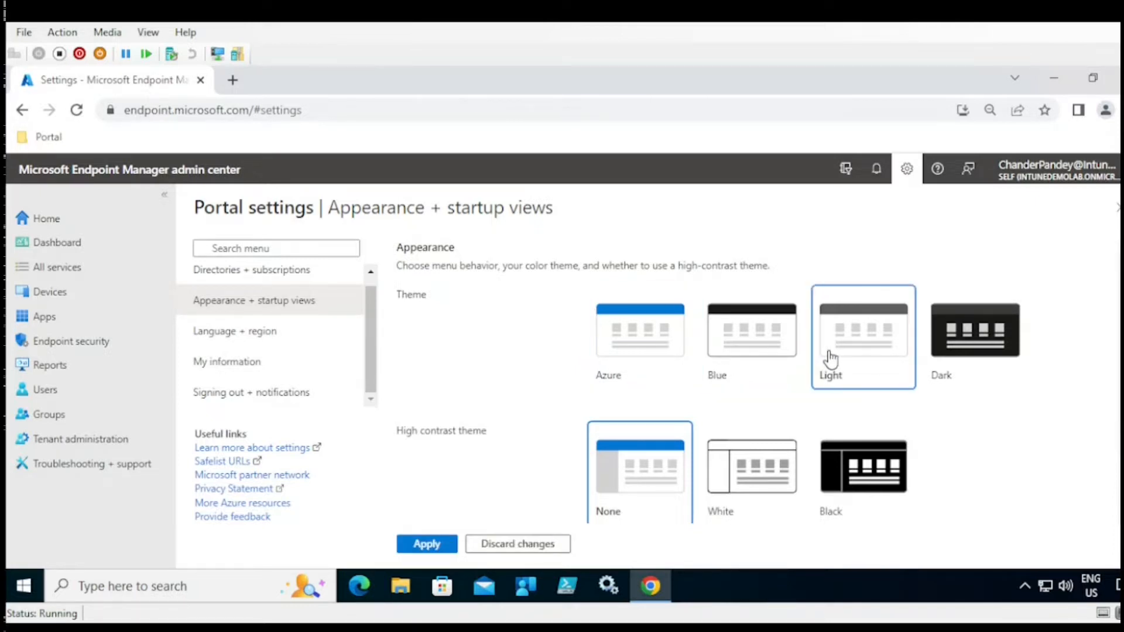
pyautogui.click(773, 354)
pyautogui.click(428, 545)
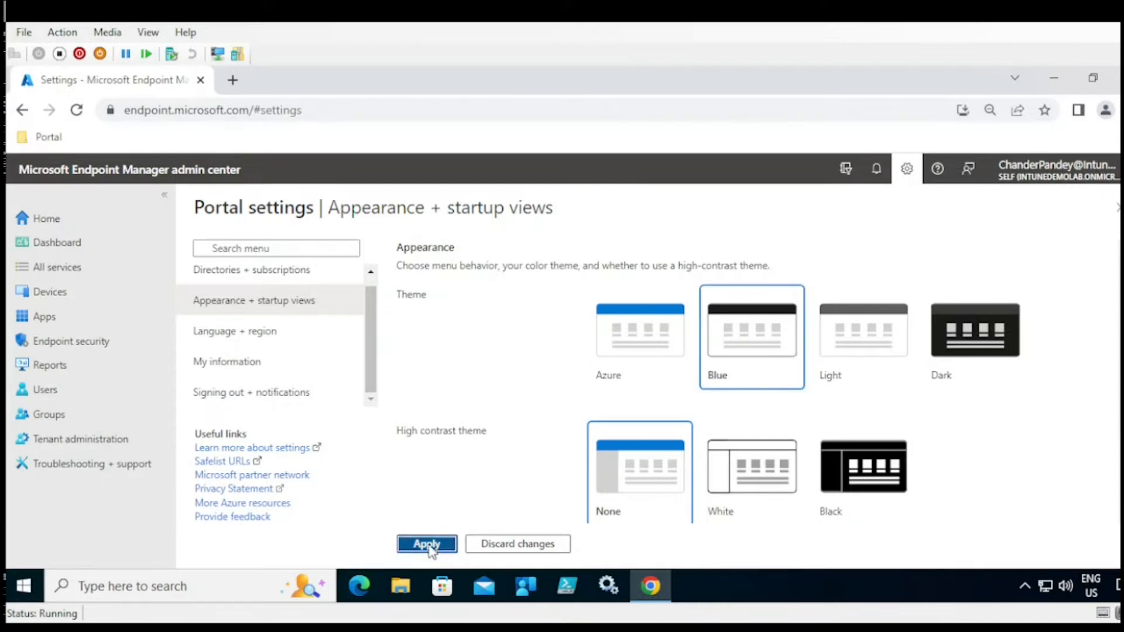
pyautogui.click(973, 342)
pyautogui.click(427, 544)
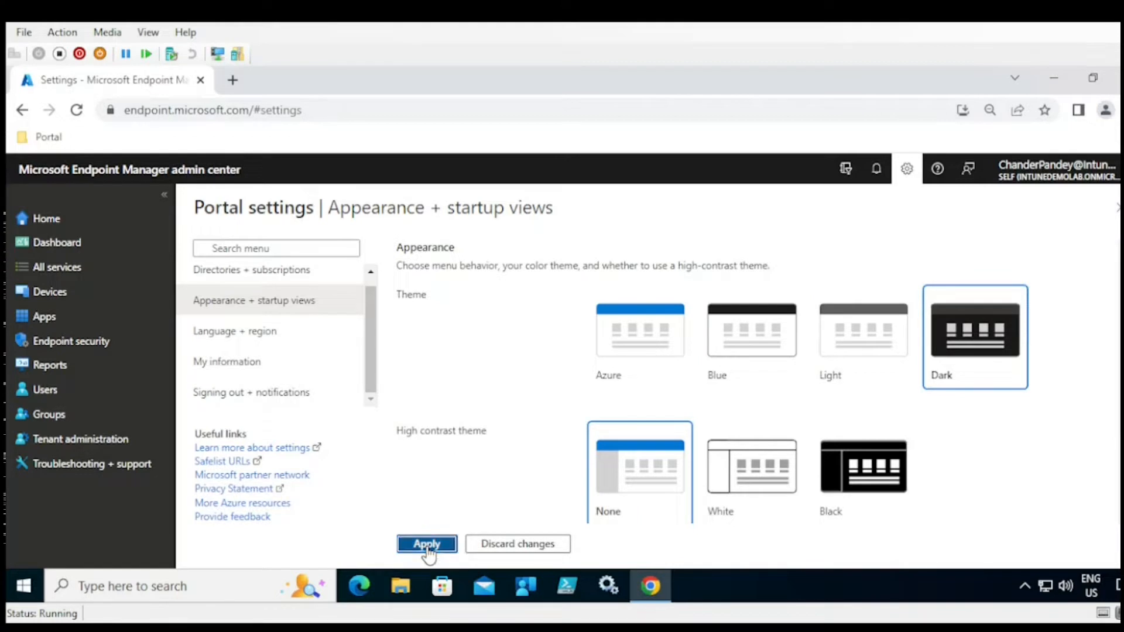
pyautogui.click(640, 351)
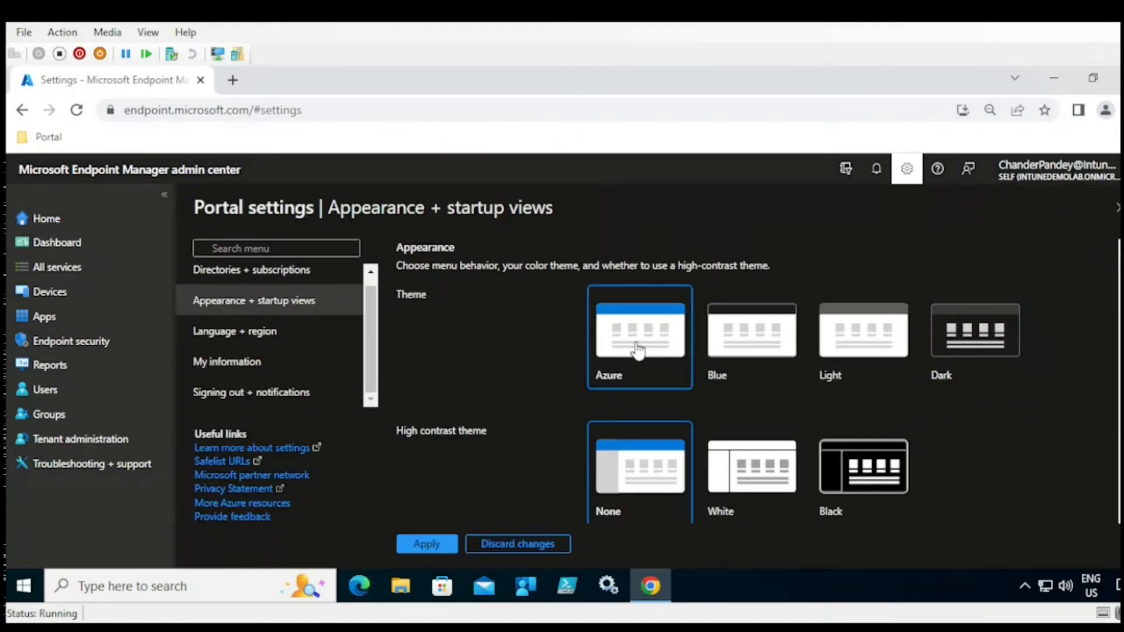
pyautogui.click(420, 549)
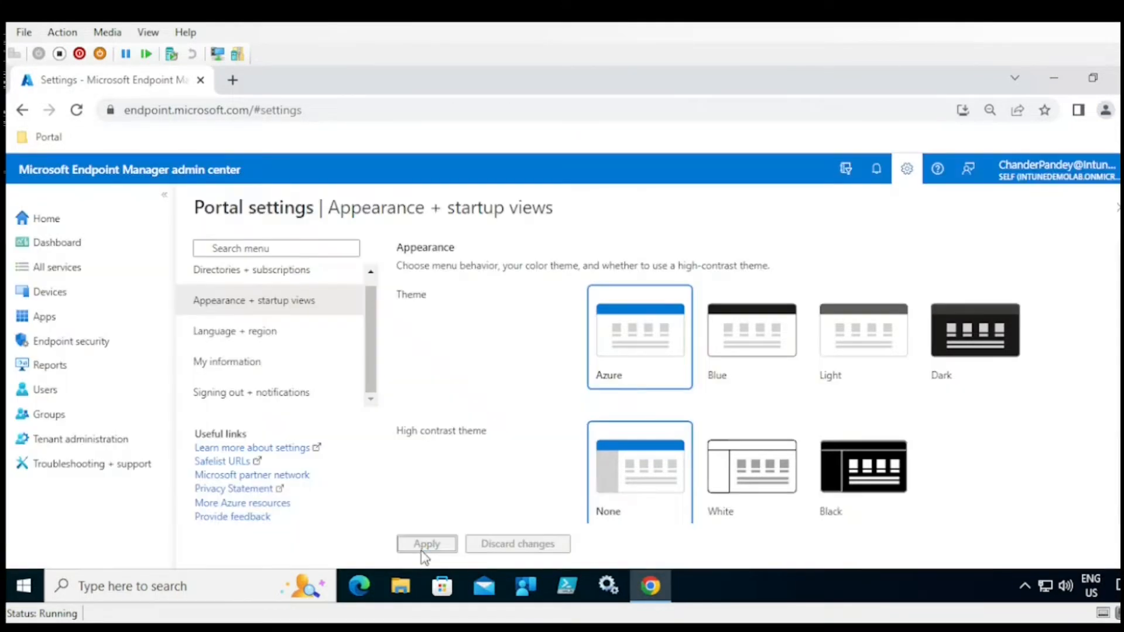
# - Apply White high contrast, revert to None, and move to Language + region
pyautogui.scroll(-2, 532, 409)
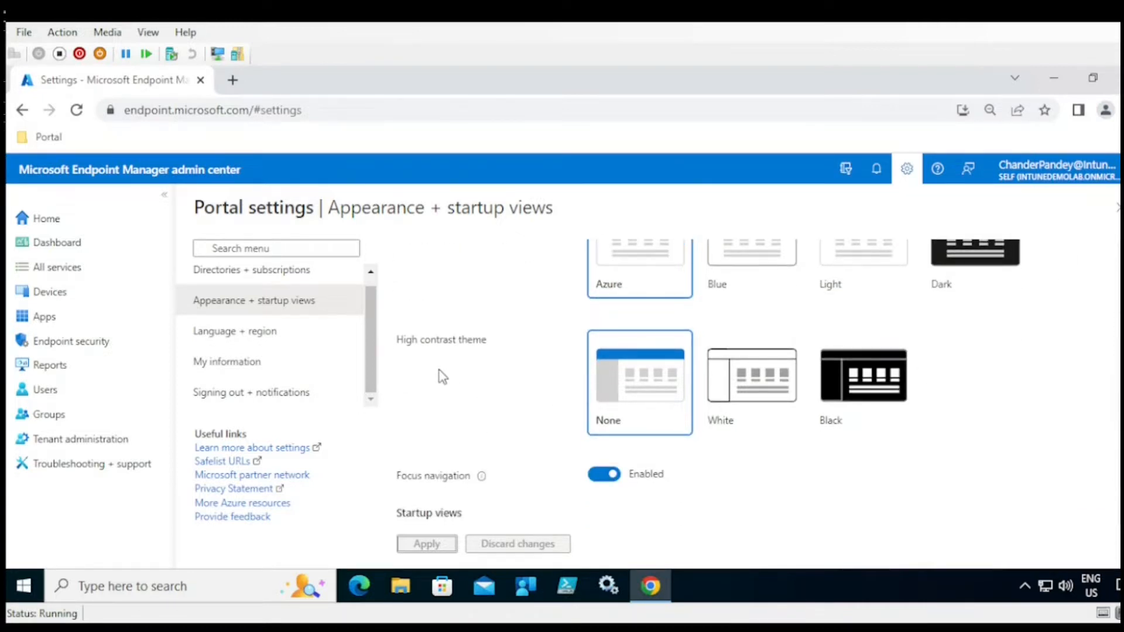
pyautogui.click(759, 382)
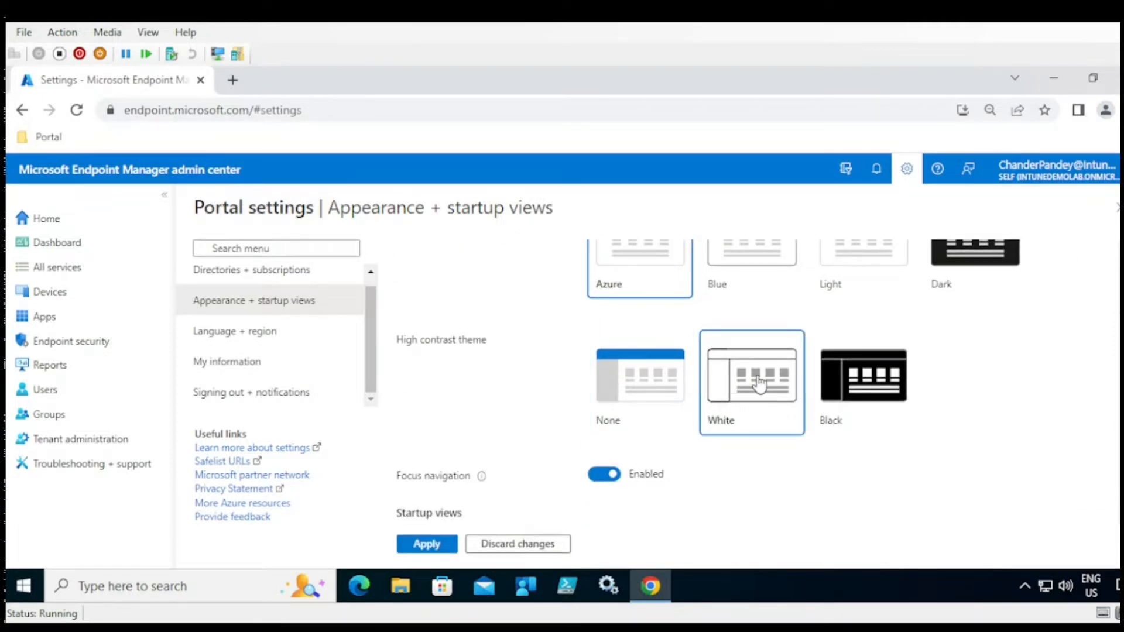
pyautogui.click(419, 547)
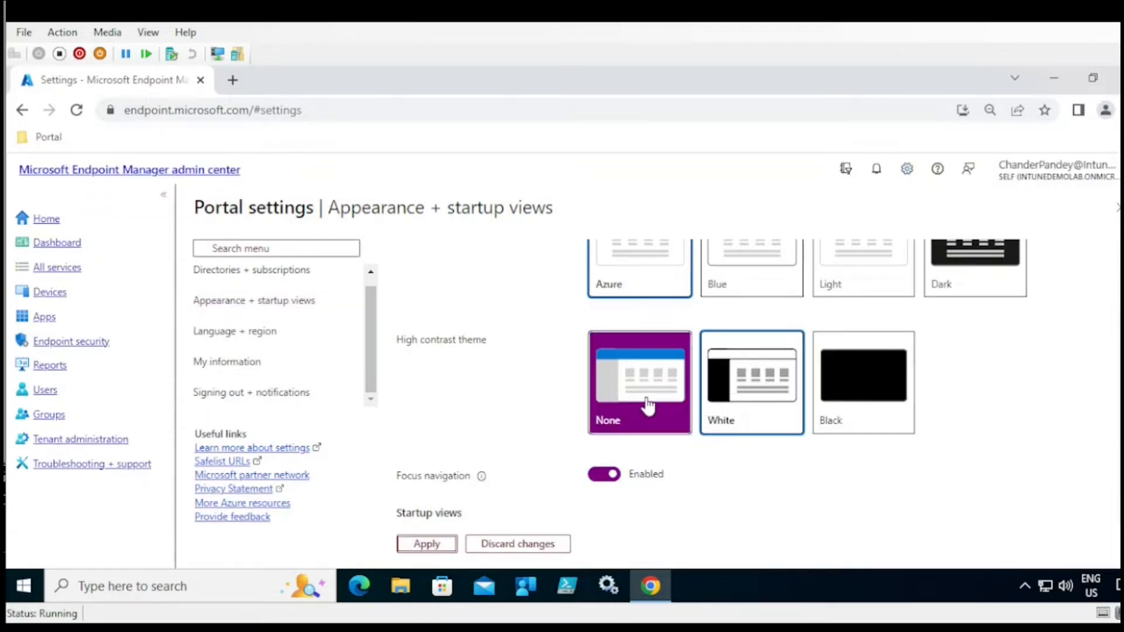
pyautogui.click(638, 407)
pyautogui.click(421, 542)
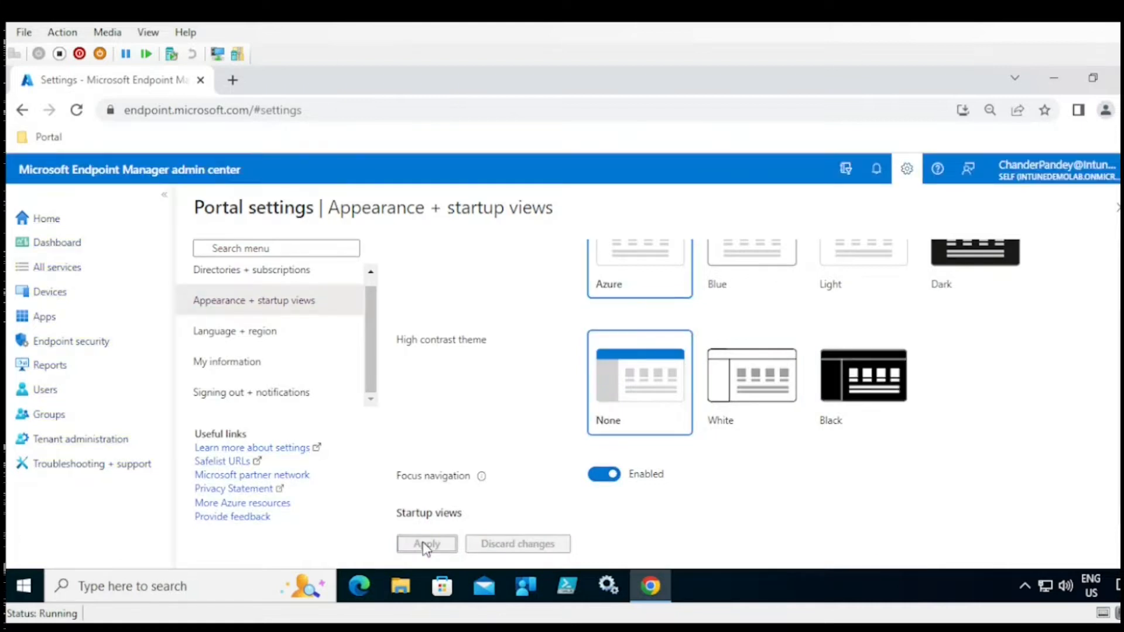
pyautogui.scroll(-1, 738, 437)
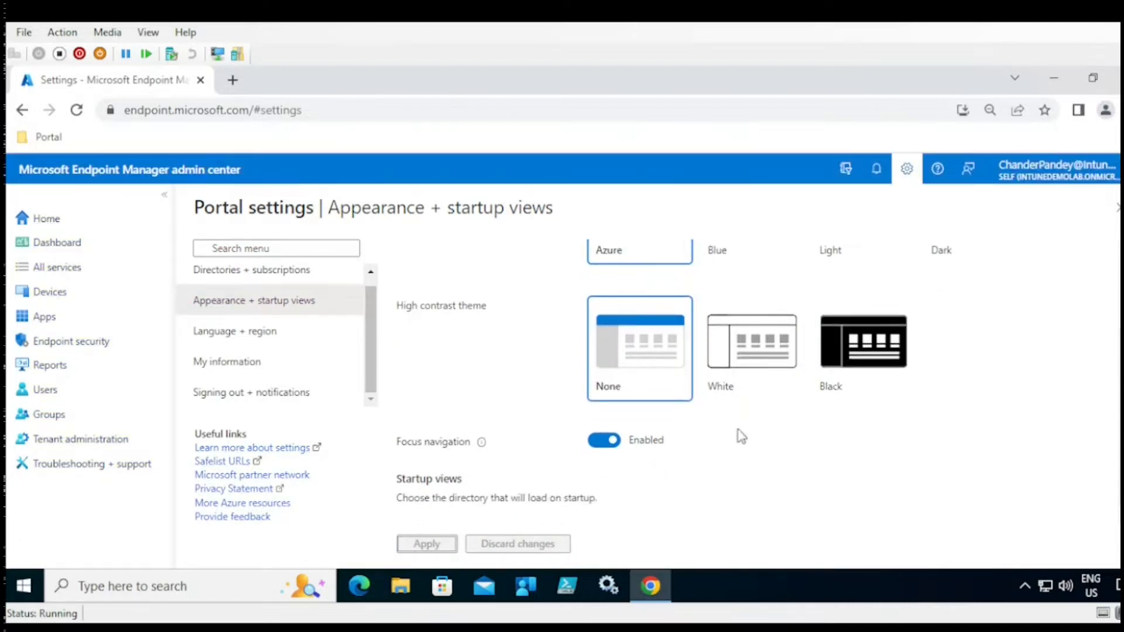
pyautogui.click(230, 344)
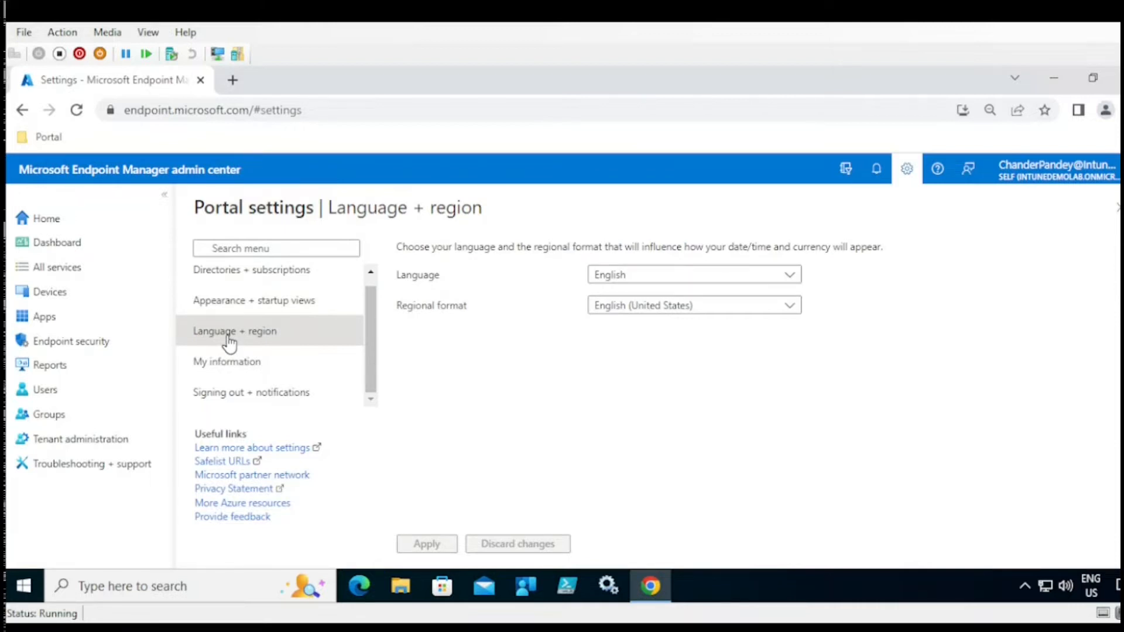
# - Choose Čeština language and Türkçe (Türkiye) regional format, then leave for My information, discarding edits
pyautogui.click(626, 277)
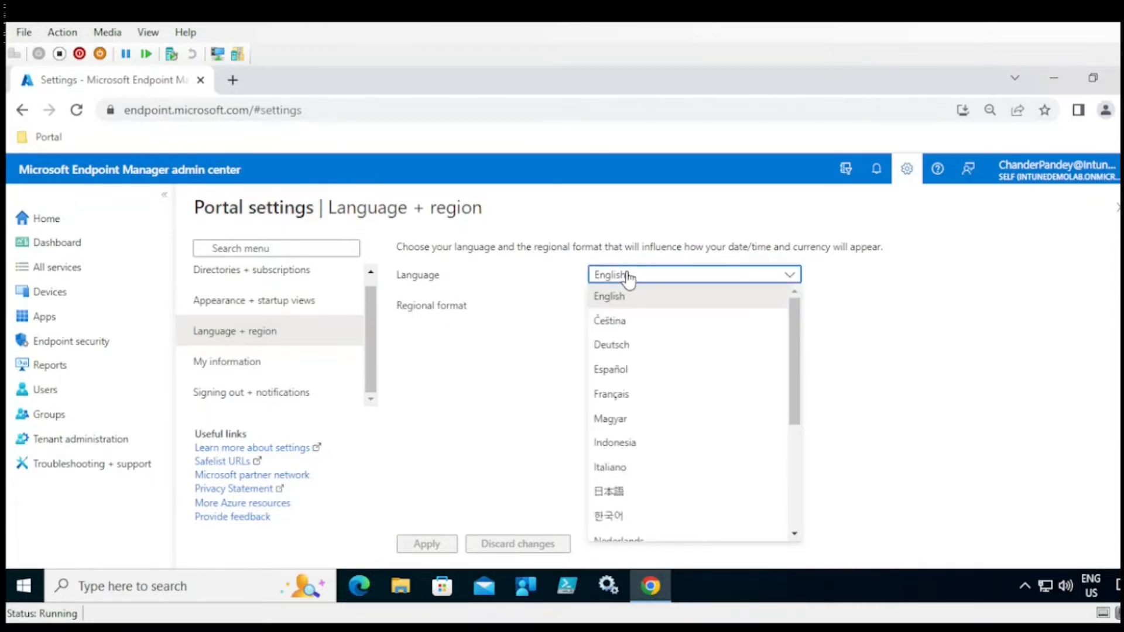
pyautogui.click(609, 322)
pyautogui.click(639, 309)
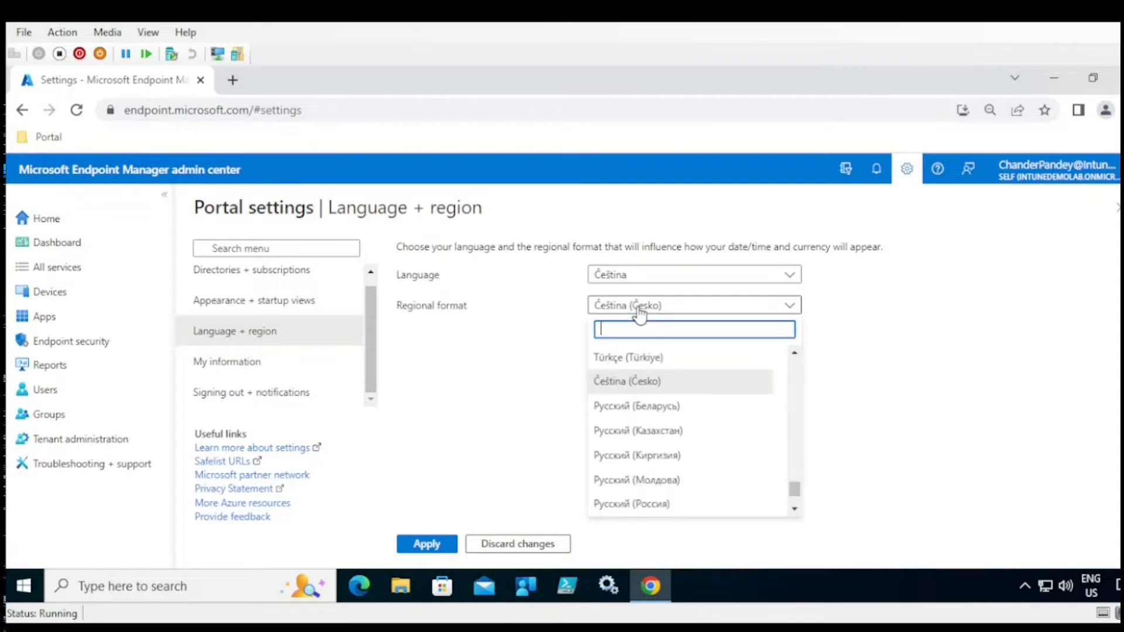
pyautogui.click(630, 358)
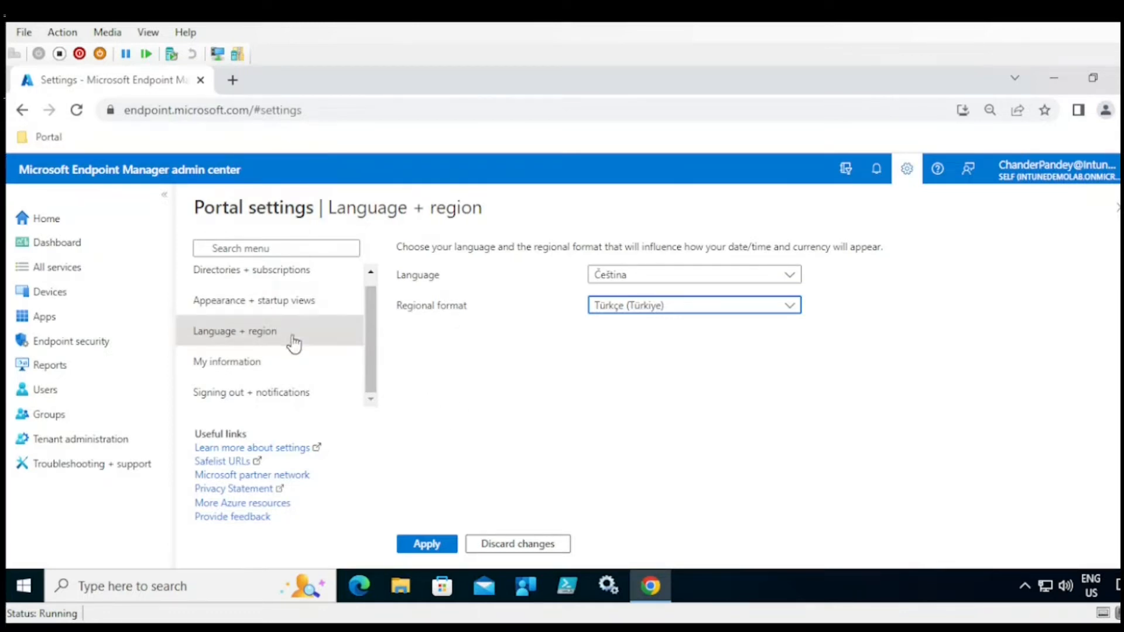
pyautogui.click(232, 375)
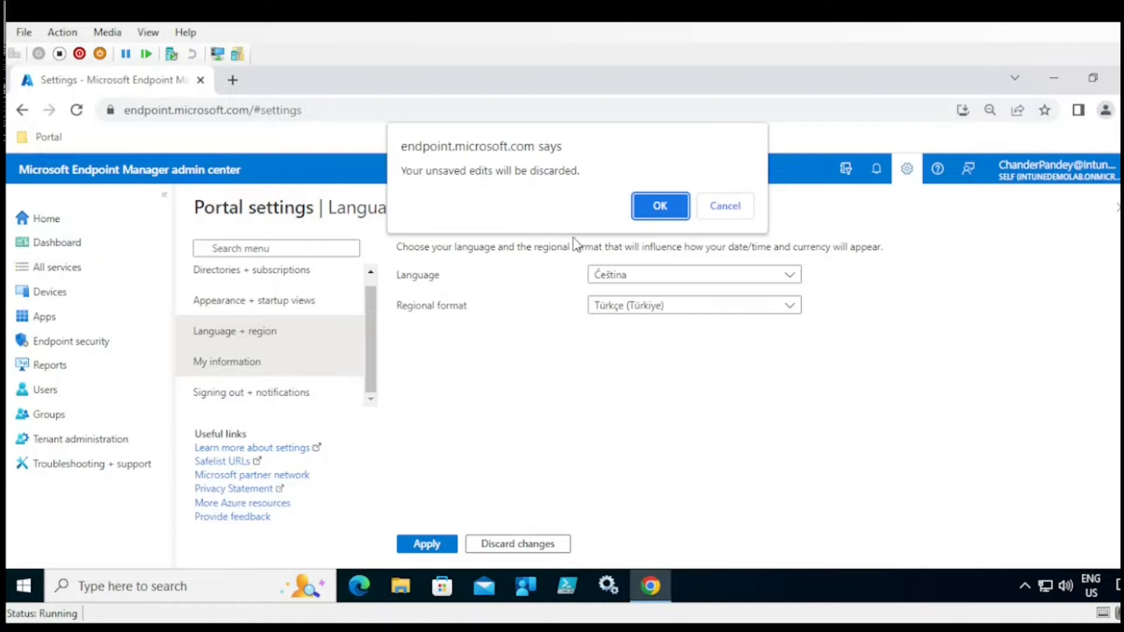
pyautogui.click(655, 207)
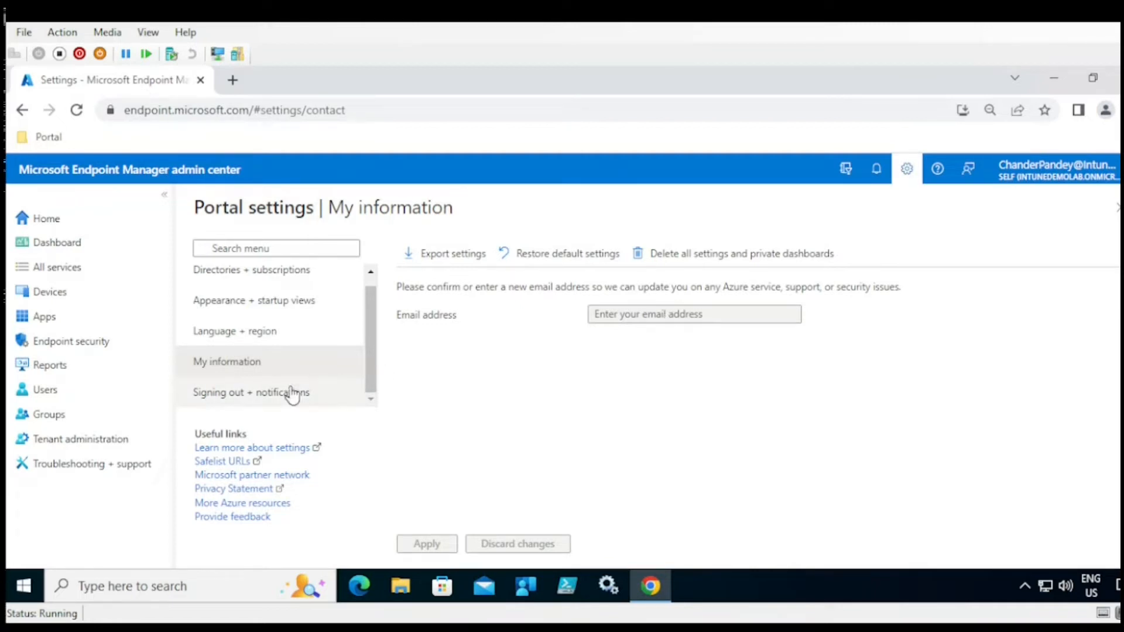
# - In Signing out + notifications, keep inactivity sign-out at Never and pop-up notifications enabled
pyautogui.click(250, 404)
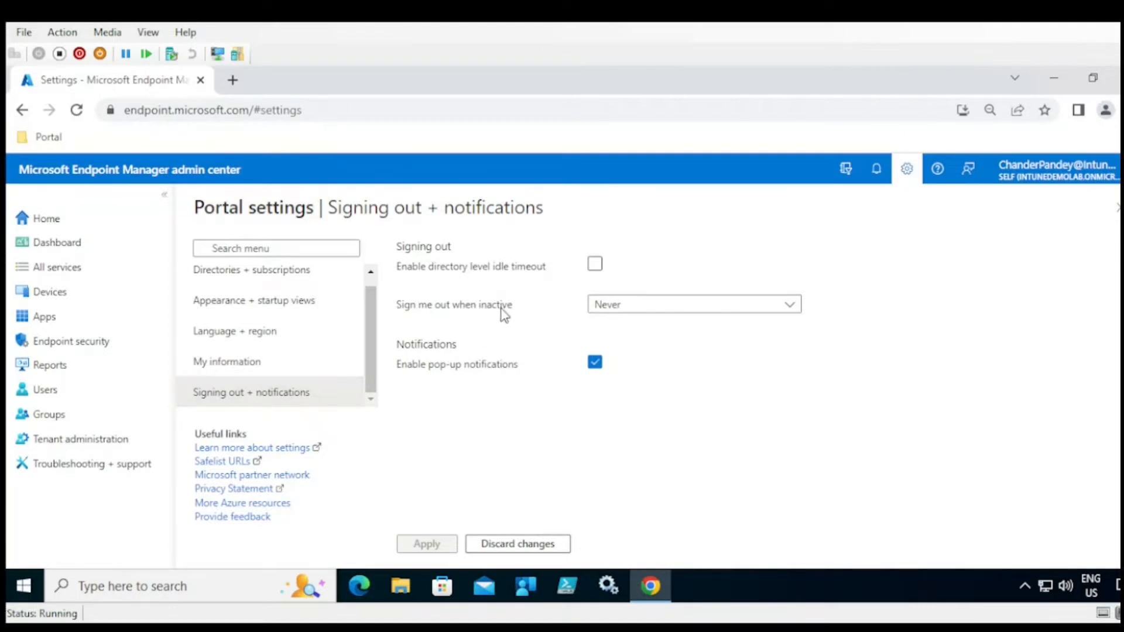
pyautogui.click(622, 317)
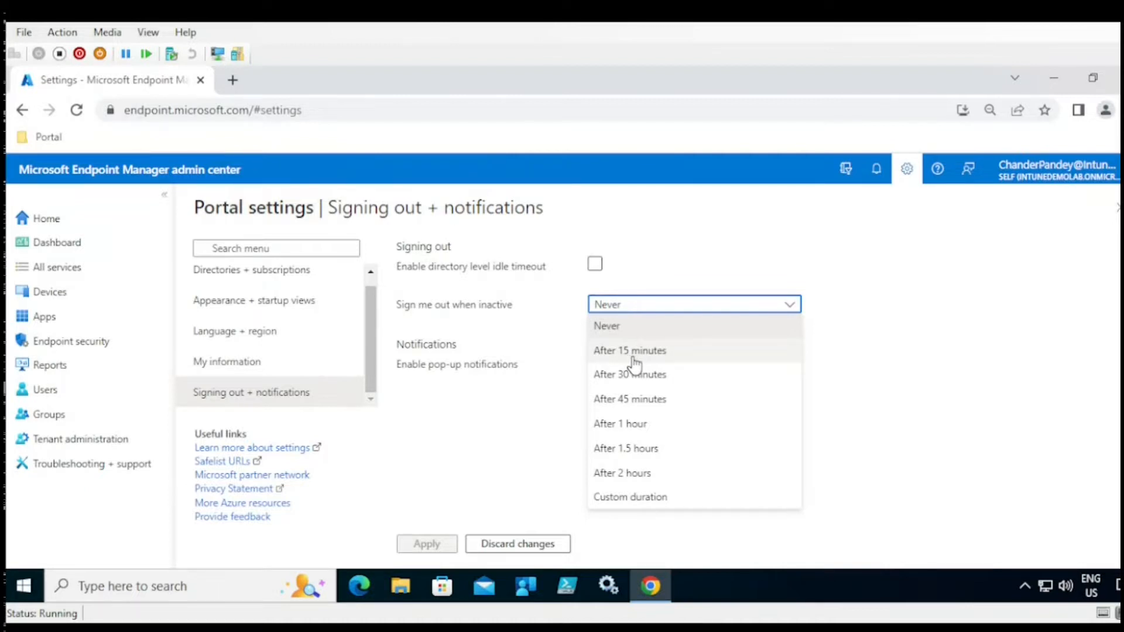
pyautogui.click(930, 353)
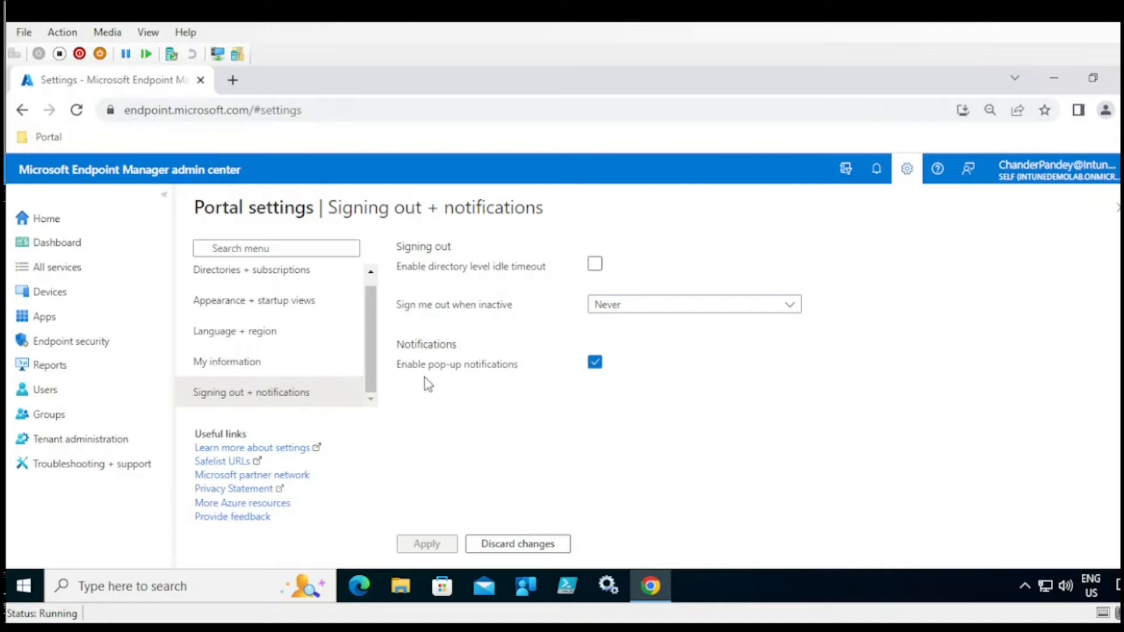
pyautogui.click(595, 366)
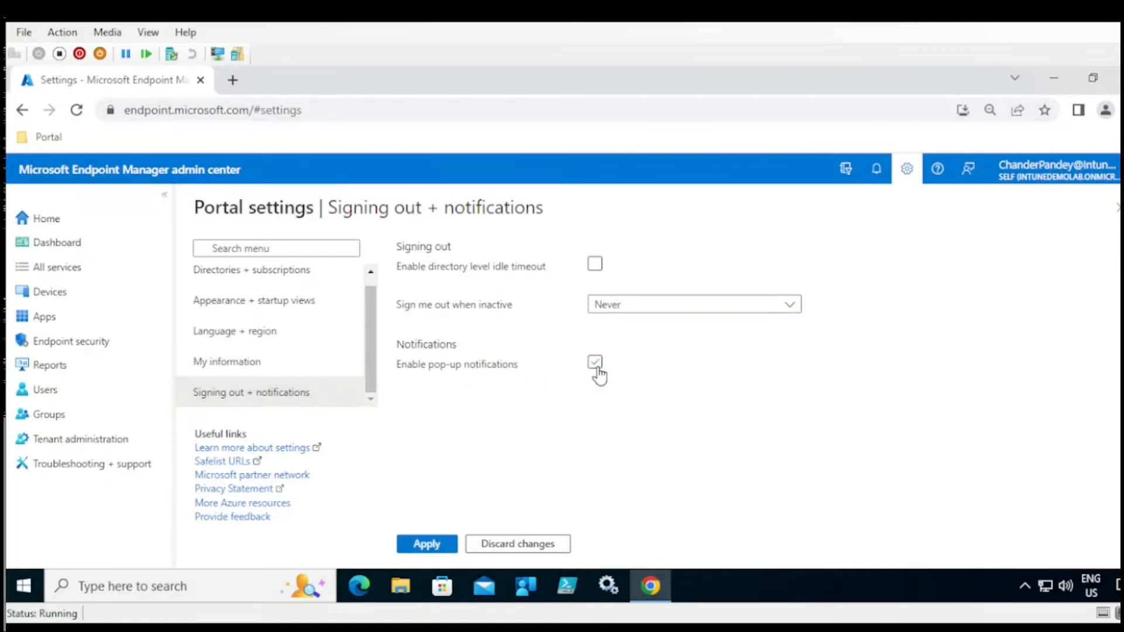
pyautogui.click(597, 367)
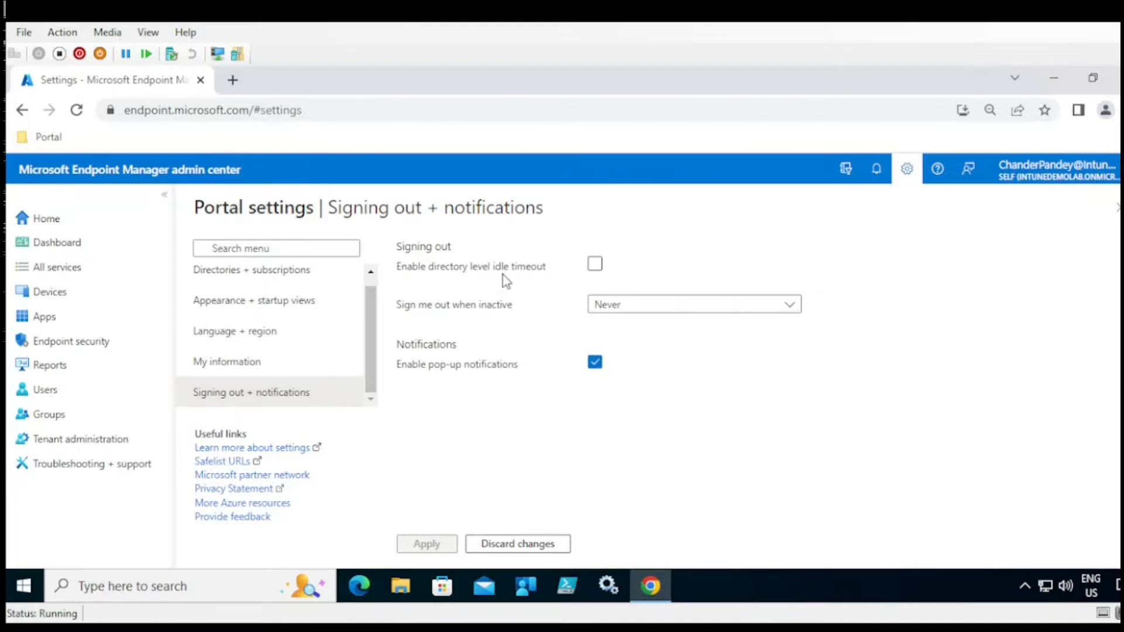
# - Toggle the directory-level idle timeout on and then back off
pyautogui.click(596, 266)
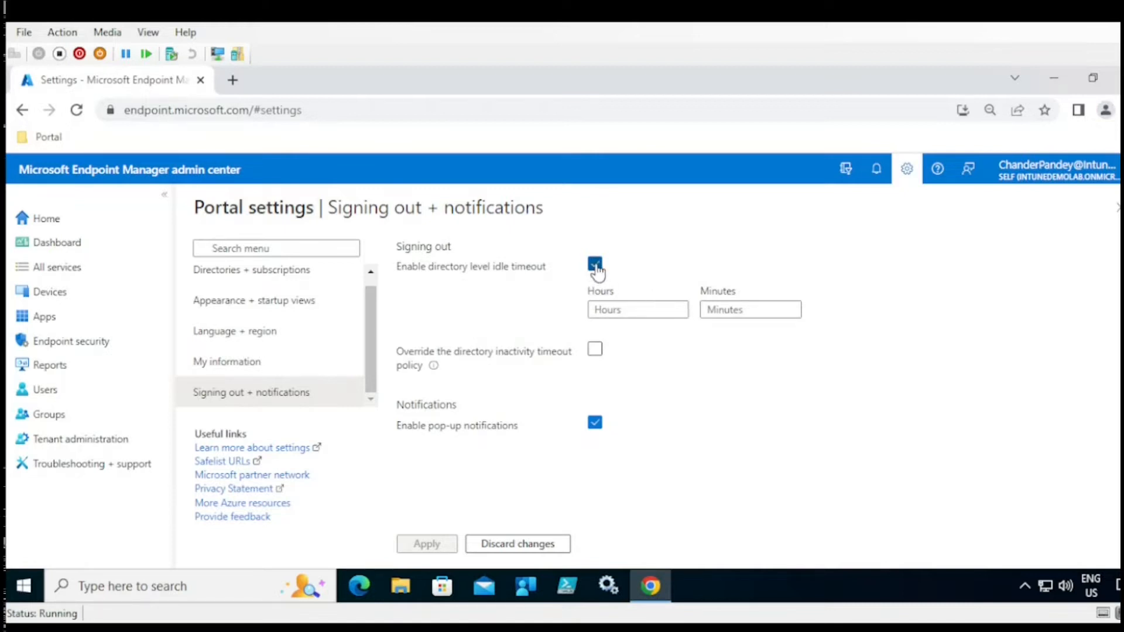
pyautogui.click(595, 265)
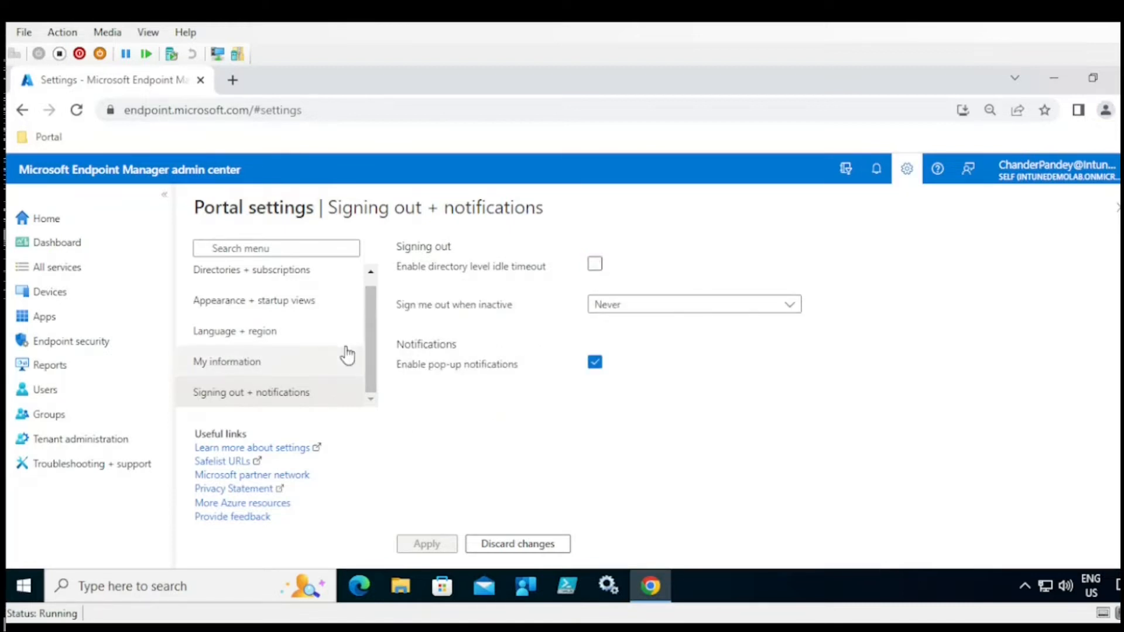
pyautogui.moveTo(375, 341); pyautogui.dragTo(373, 272)
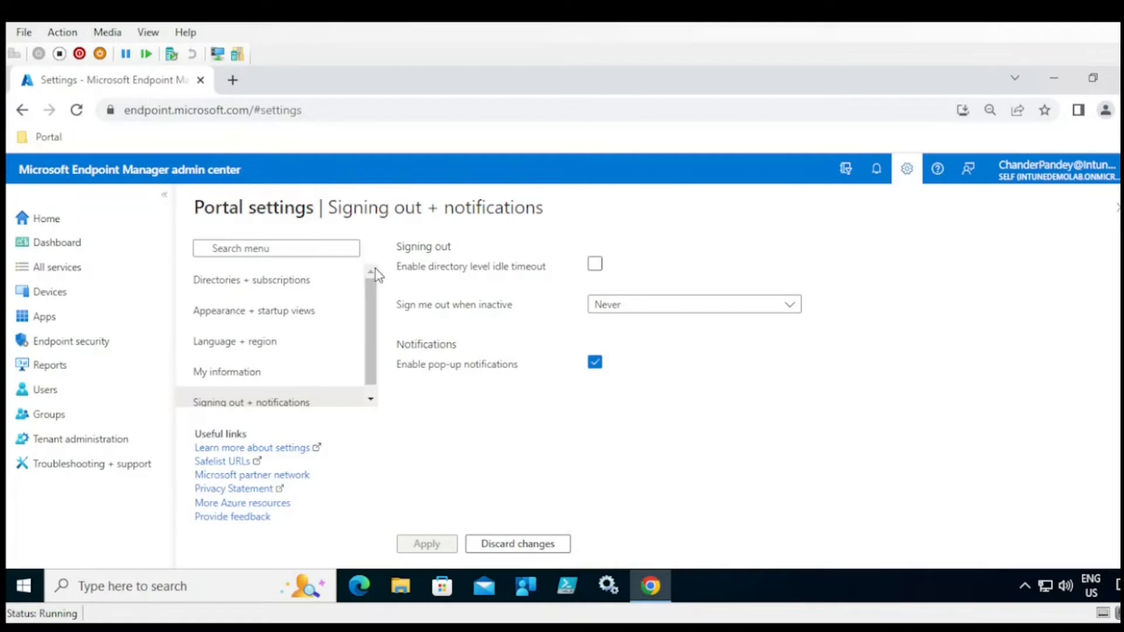
# - Move between Home, All services and Dashboard, ending on the Home status overview
pyautogui.click(47, 228)
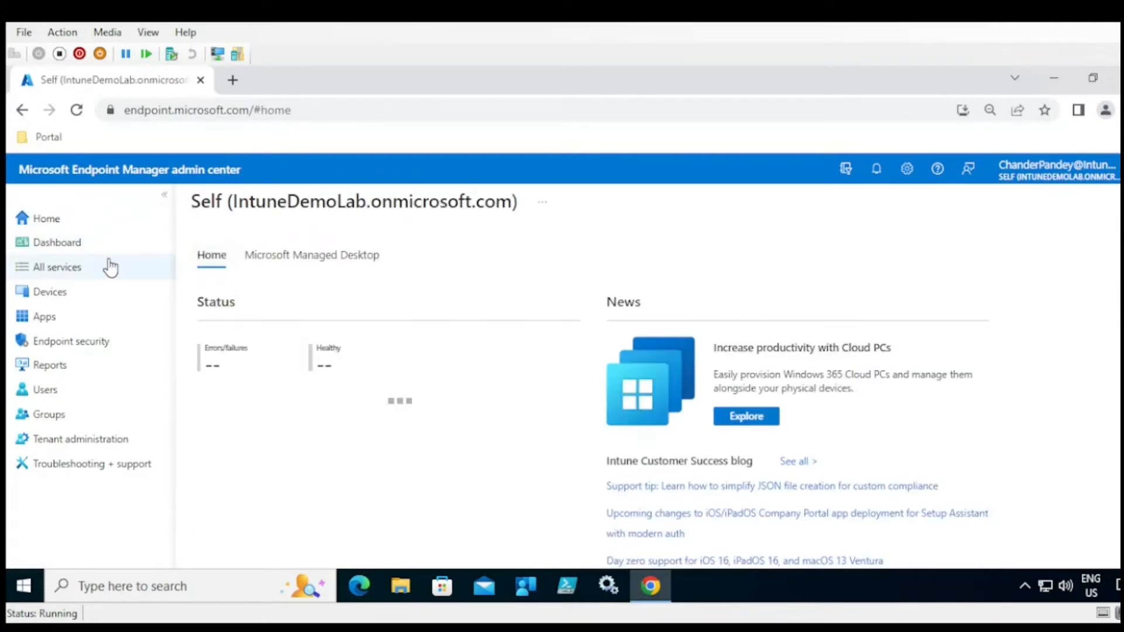
pyautogui.click(69, 275)
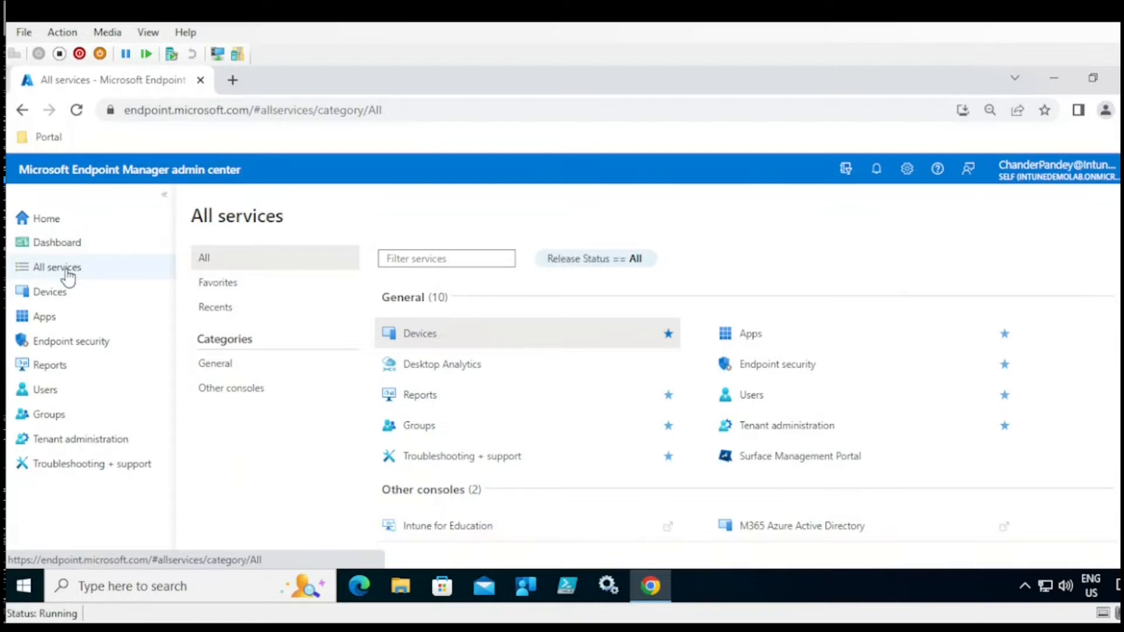
pyautogui.click(52, 226)
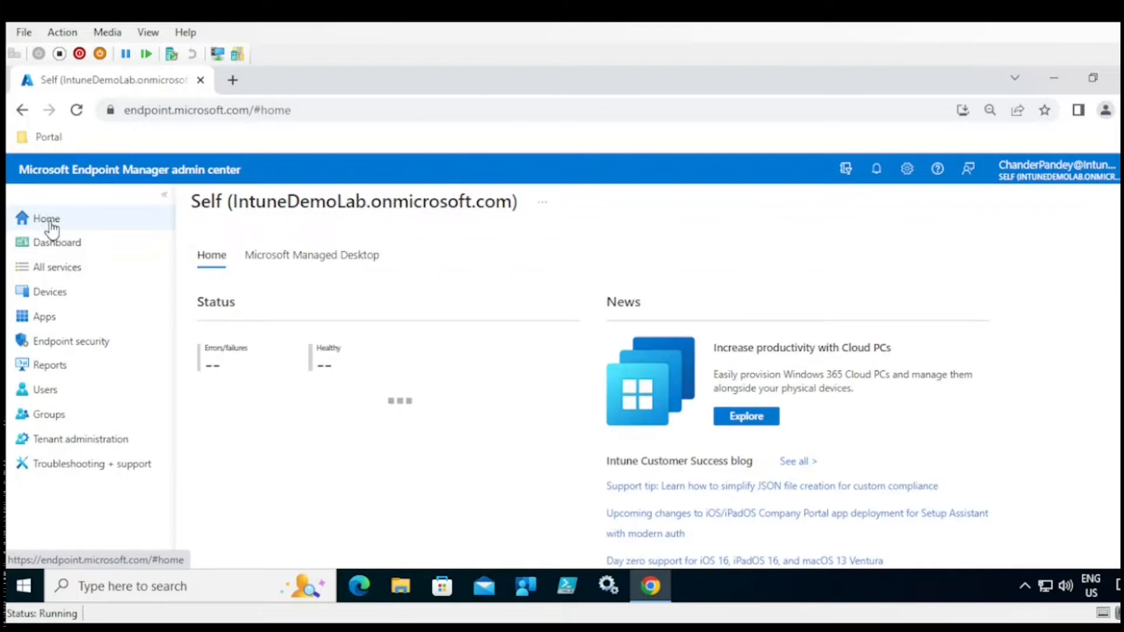
pyautogui.click(55, 245)
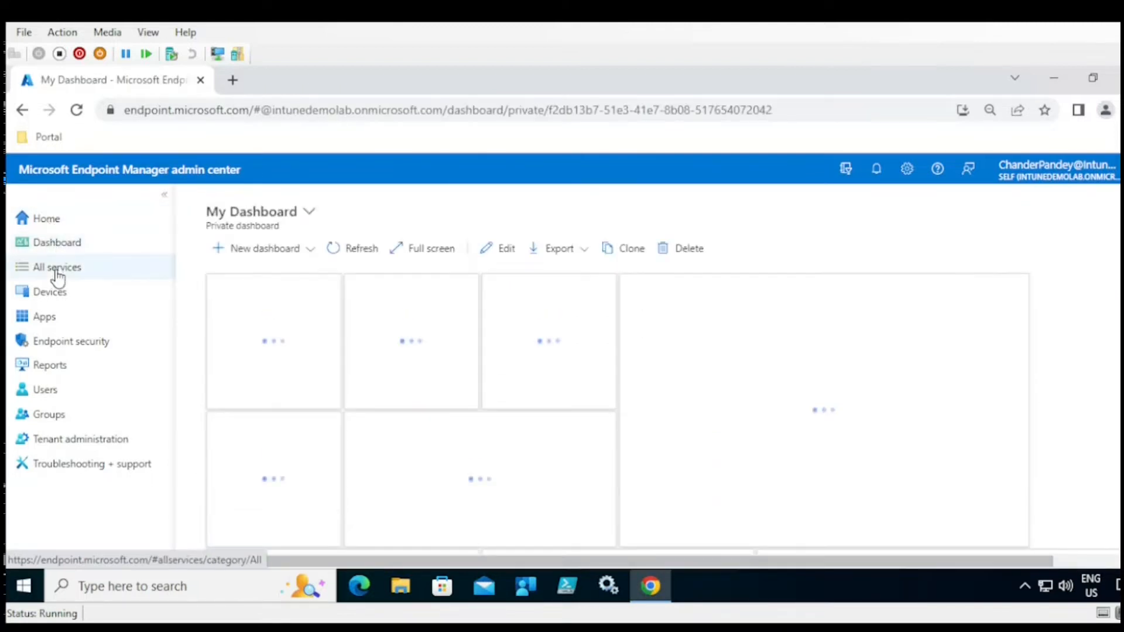
pyautogui.click(56, 270)
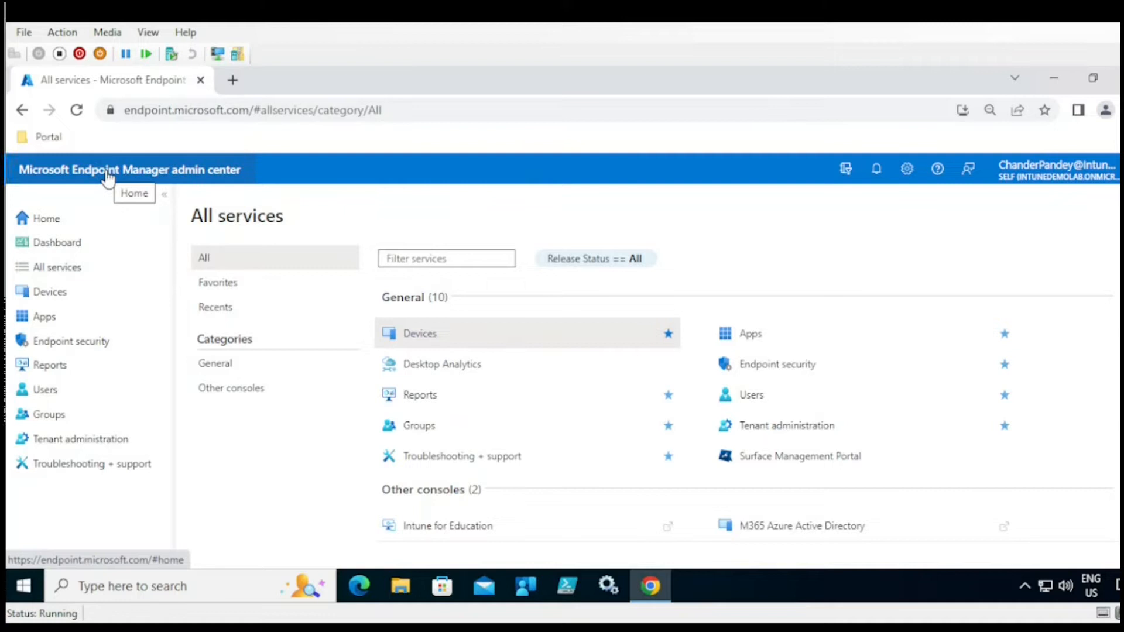
pyautogui.click(107, 173)
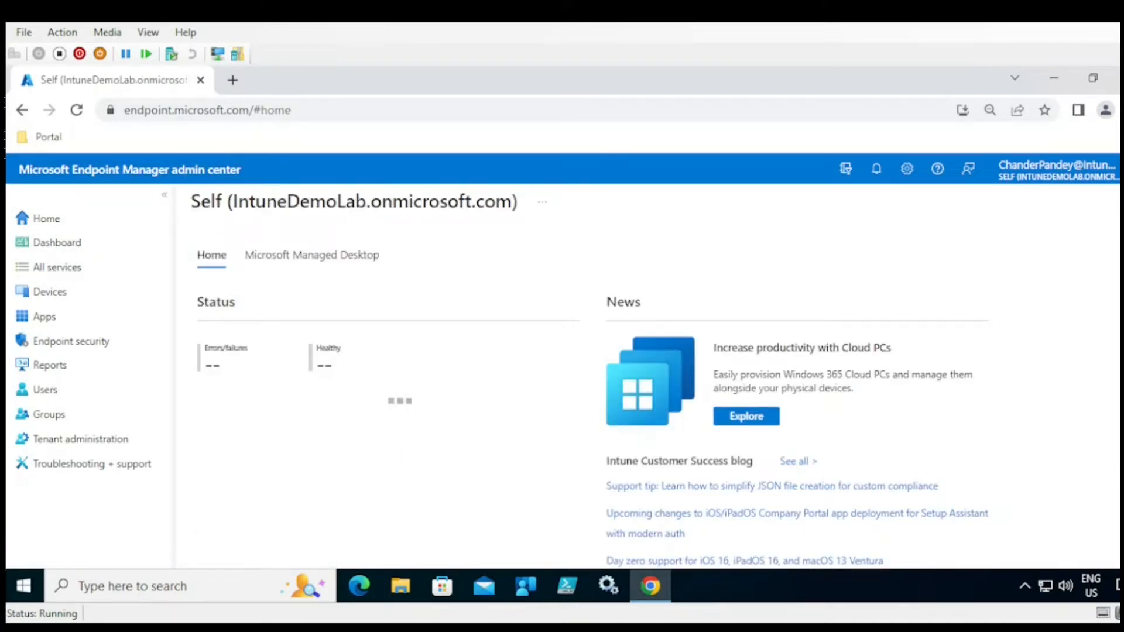
pyautogui.scroll(-2, 593, 408)
pyautogui.scroll(2, 592, 409)
pyautogui.scroll(-3, 593, 408)
pyautogui.scroll(3, 592, 408)
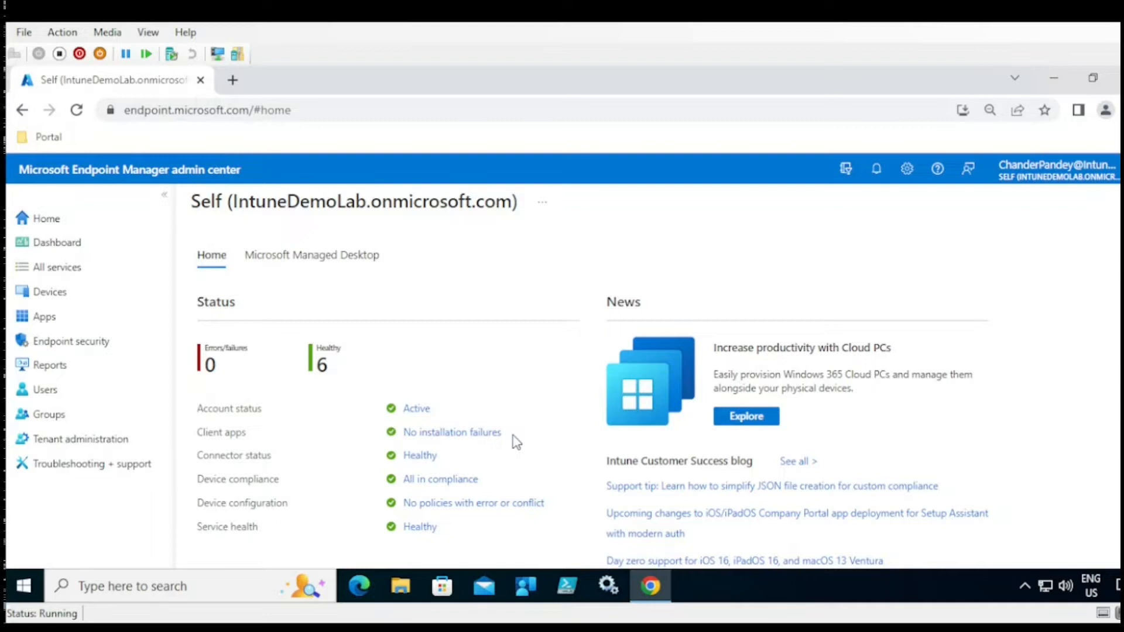
# - Highlight the Service health and Connector status rows, then open the Healthy connector status link
pyautogui.scroll(-1, 593, 408)
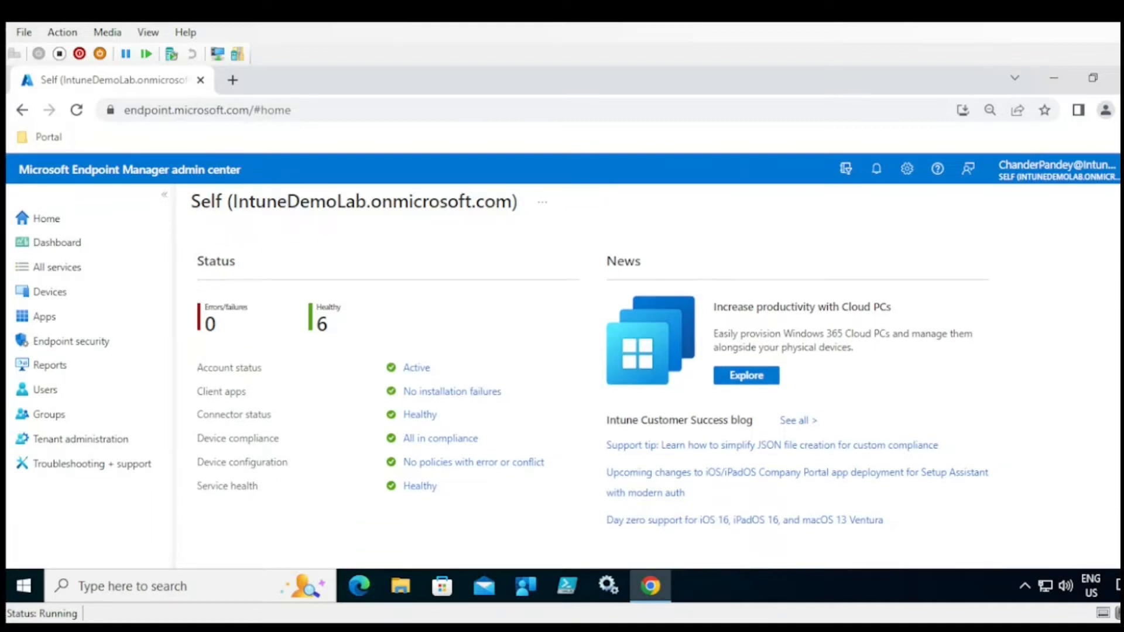
pyautogui.scroll(1, 592, 408)
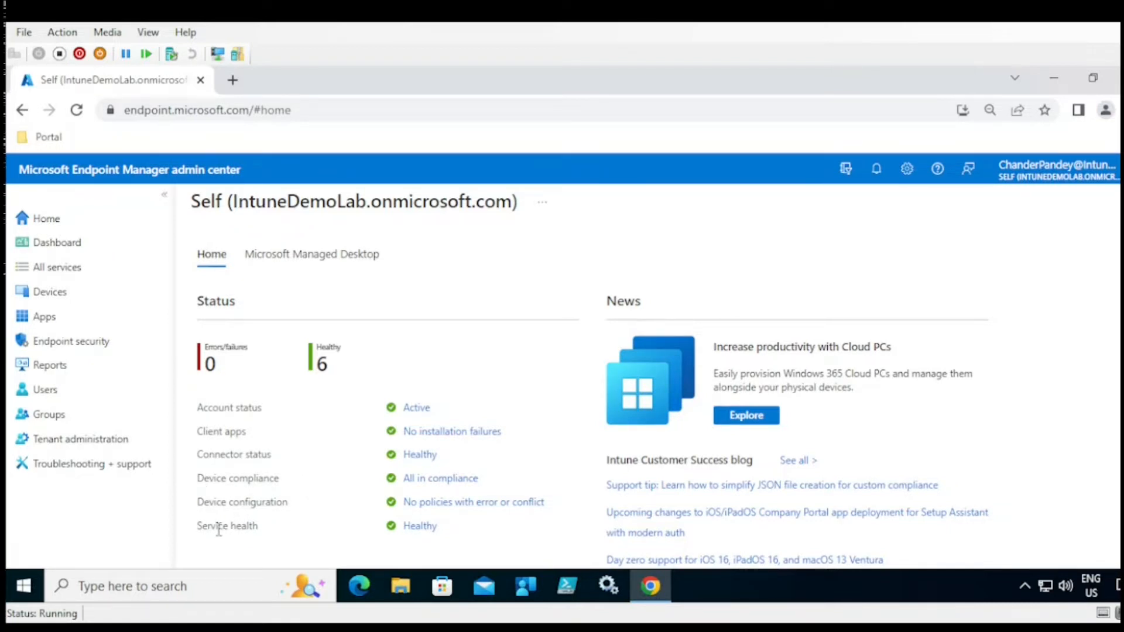
pyautogui.moveTo(259, 527); pyautogui.dragTo(198, 527)
pyautogui.moveTo(270, 457); pyautogui.dragTo(199, 460)
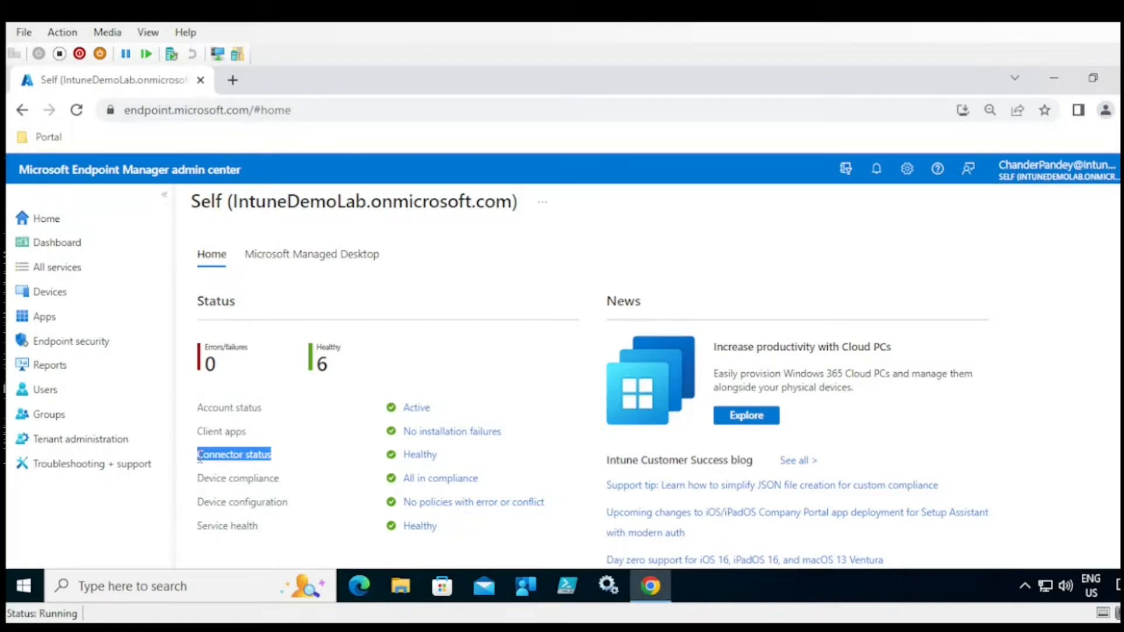
pyautogui.click(429, 456)
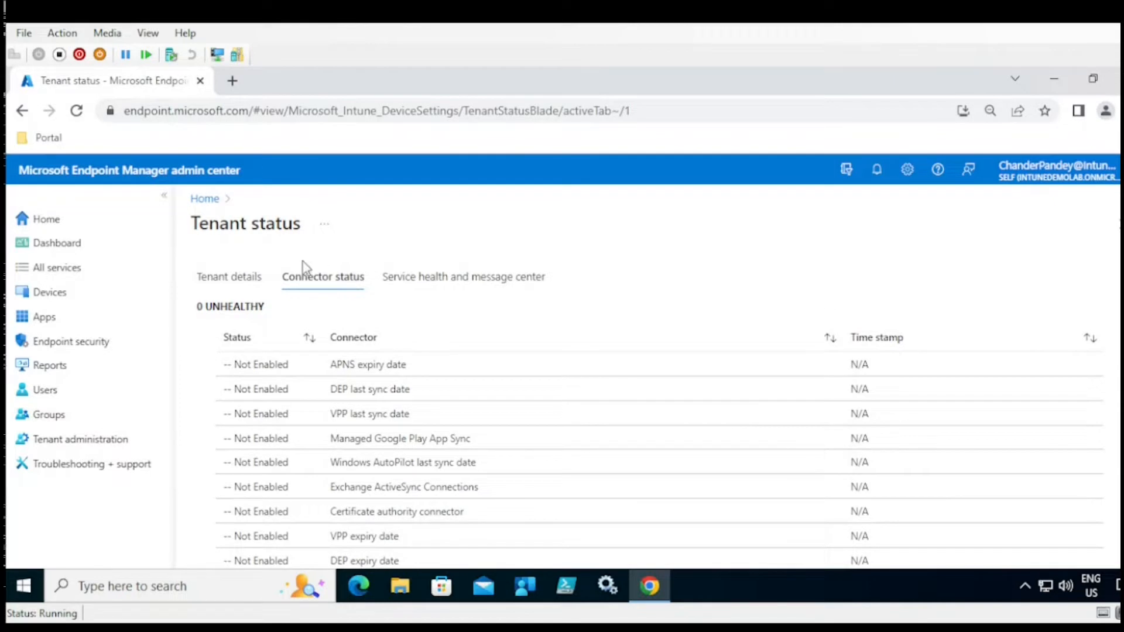
# - Go to Dashboard in the left navigation pane
pyautogui.click(65, 251)
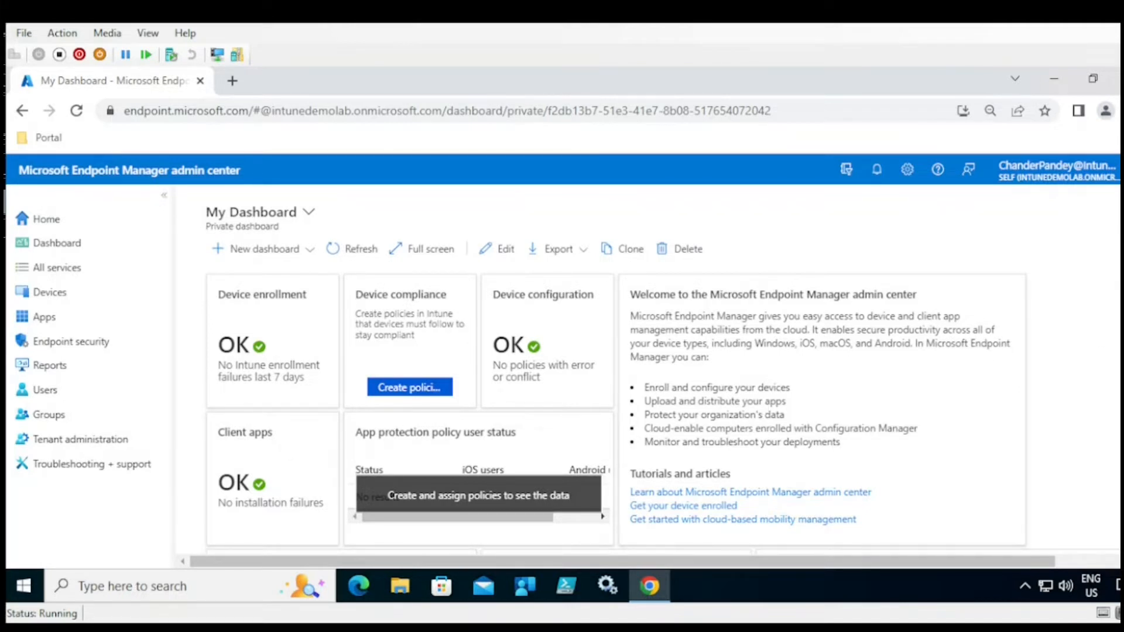
# - Create a new Blank dashboard from the New dashboard menu
pyautogui.scroll(-4, 662, 410)
pyautogui.scroll(4, 661, 410)
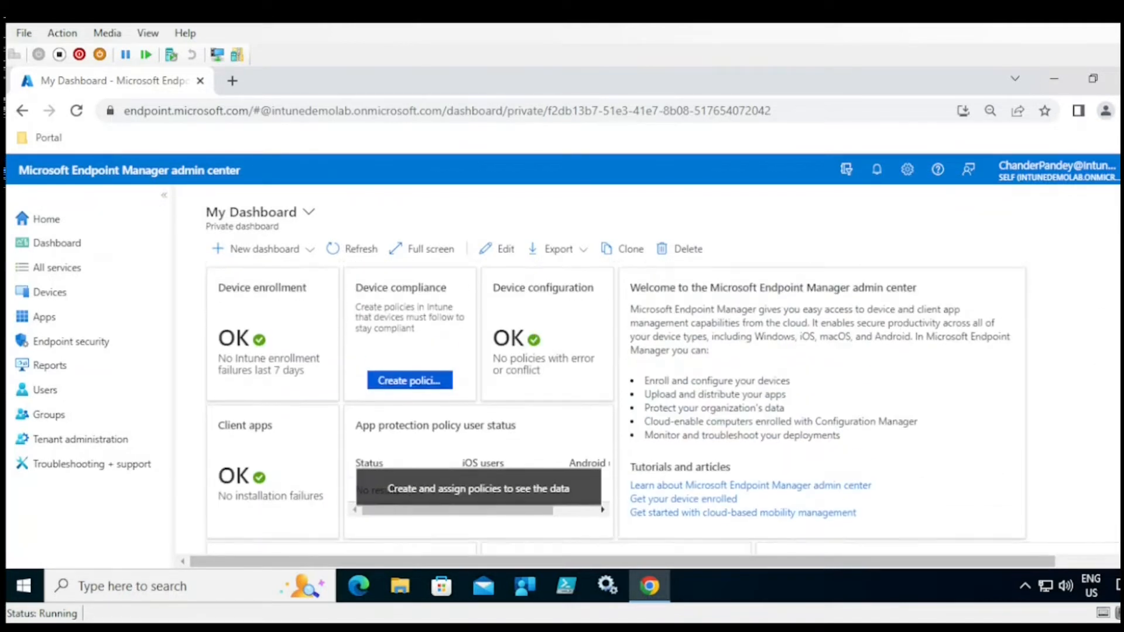
pyautogui.click(272, 258)
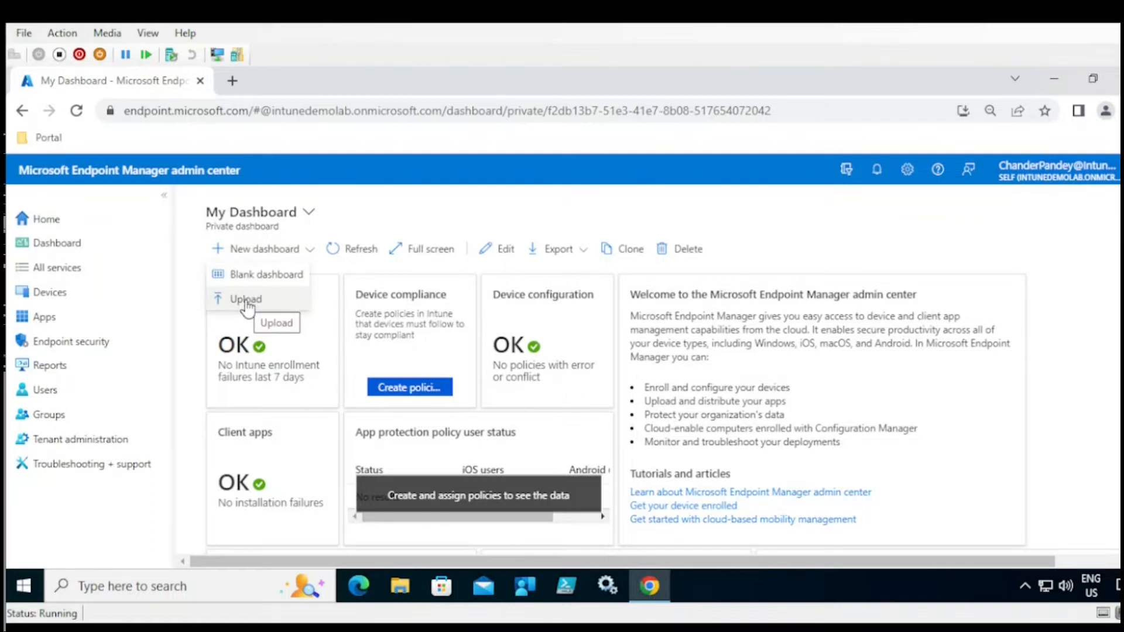
pyautogui.click(272, 280)
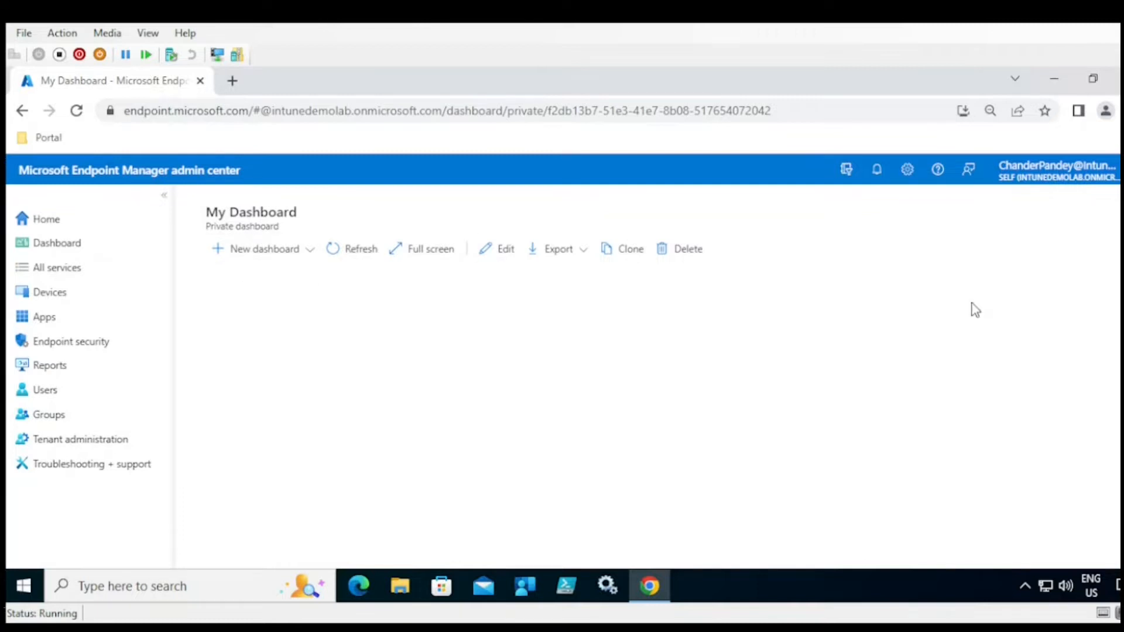
# - Start another Blank dashboard, opening My Dashboard (3) with the Tile Gallery
pyautogui.click(286, 251)
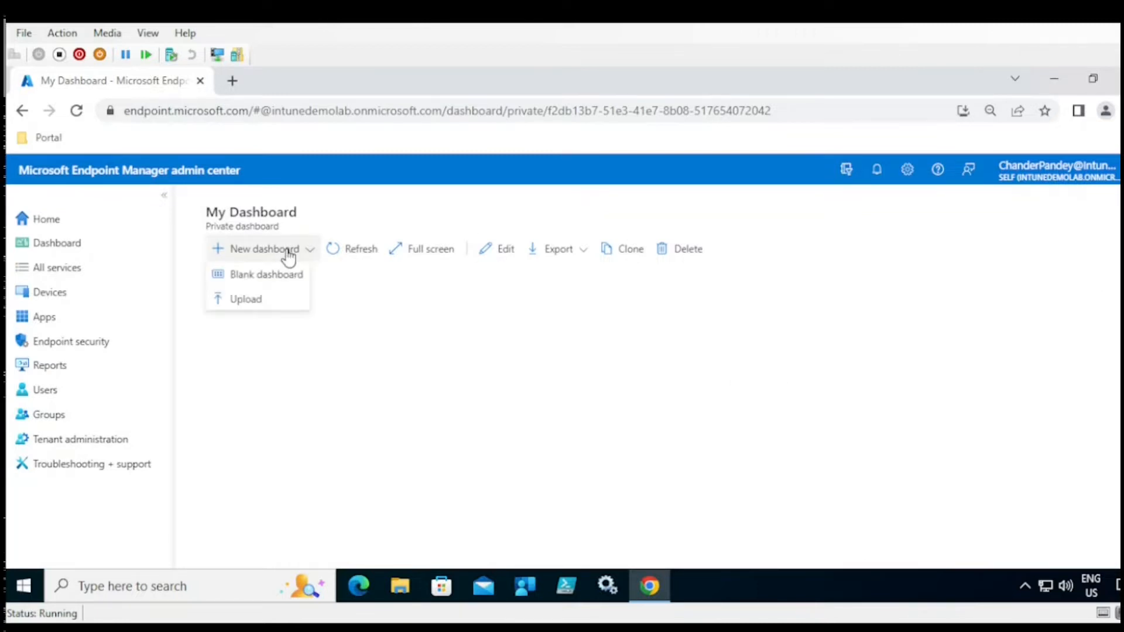
pyautogui.click(278, 281)
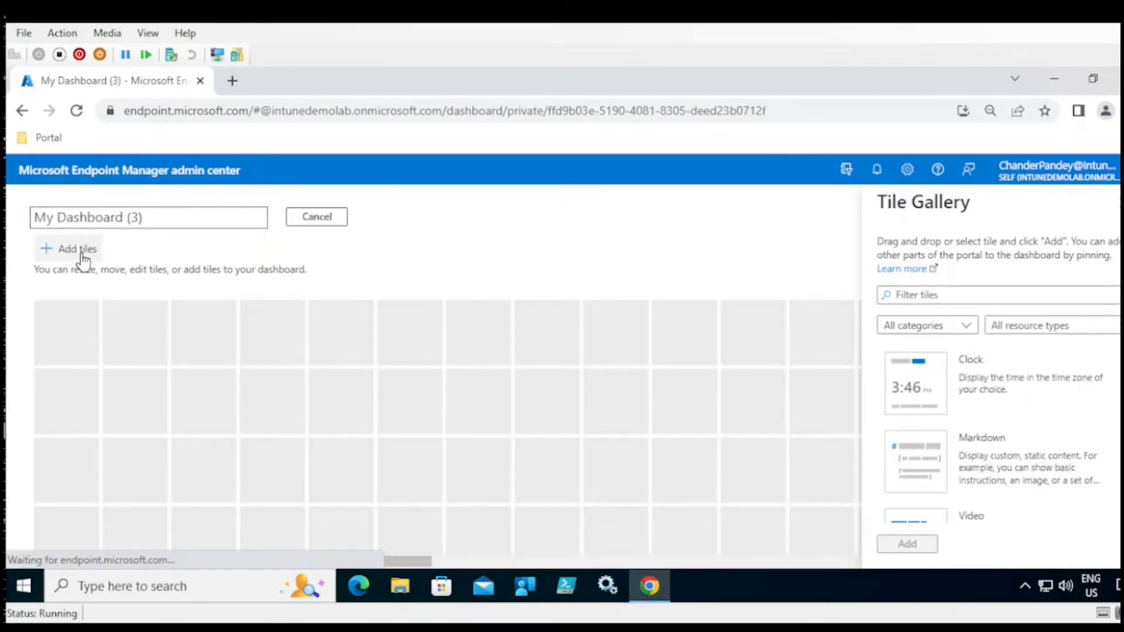
# - Filter the Tile Gallery to the Microsoft Intune category only
pyautogui.click(946, 331)
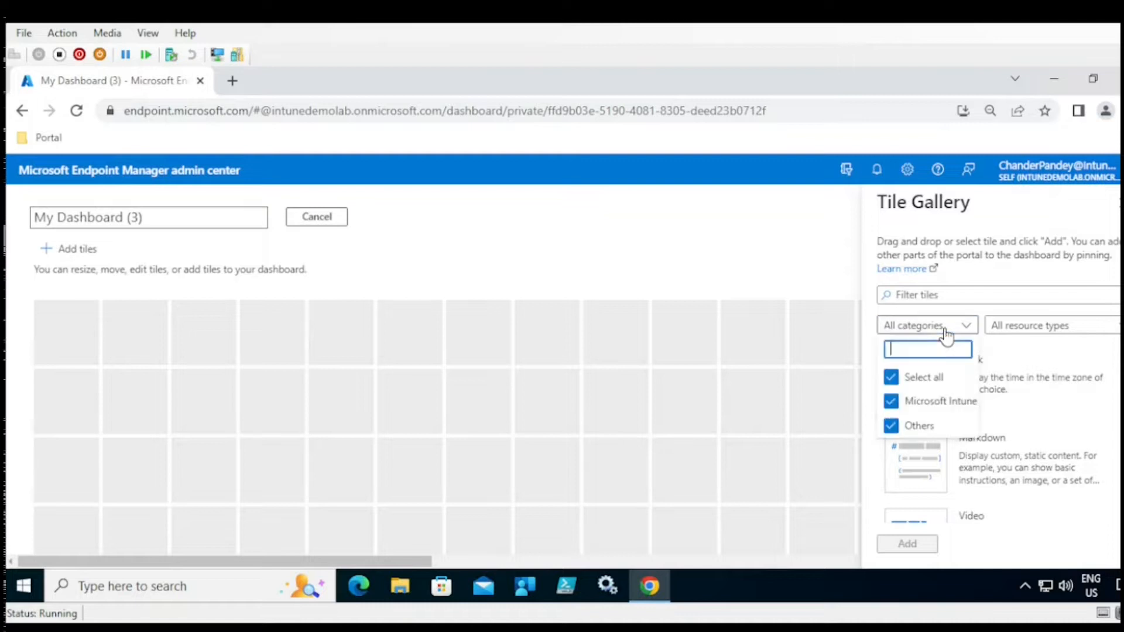
pyautogui.click(891, 379)
pyautogui.click(907, 403)
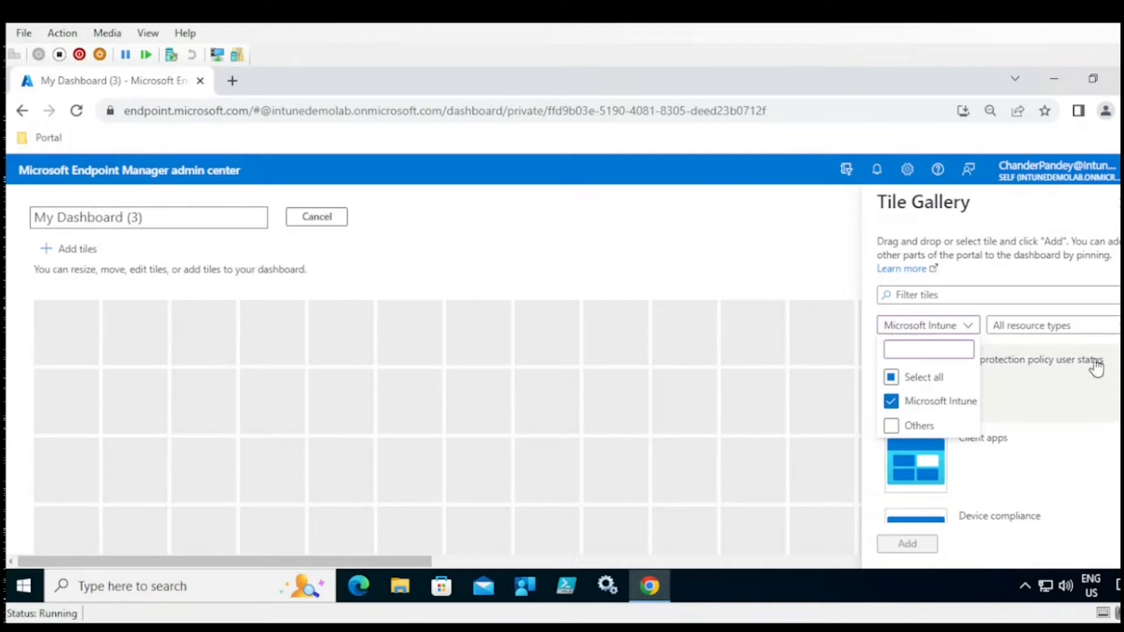
pyautogui.click(1080, 329)
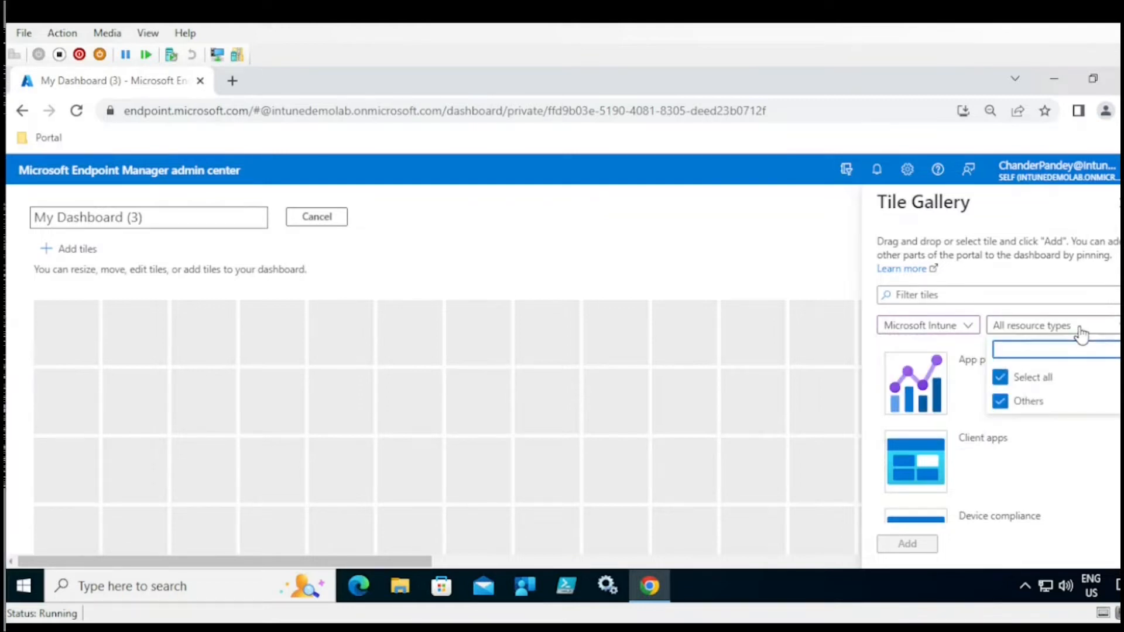
pyautogui.click(1080, 330)
# - Add the app protection, Client apps, device configuration and Device enrollment tiles, then save the dashboard
pyautogui.moveTo(954, 384); pyautogui.dragTo(137, 346)
pyautogui.moveTo(930, 457); pyautogui.dragTo(422, 333)
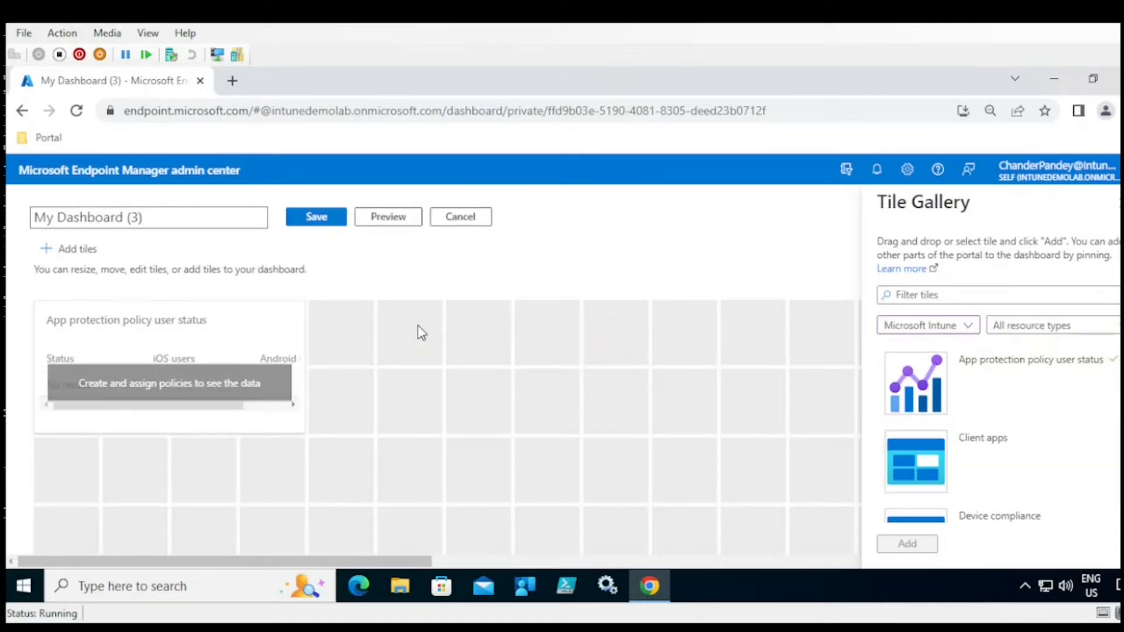
pyautogui.scroll(-4, 1004, 445)
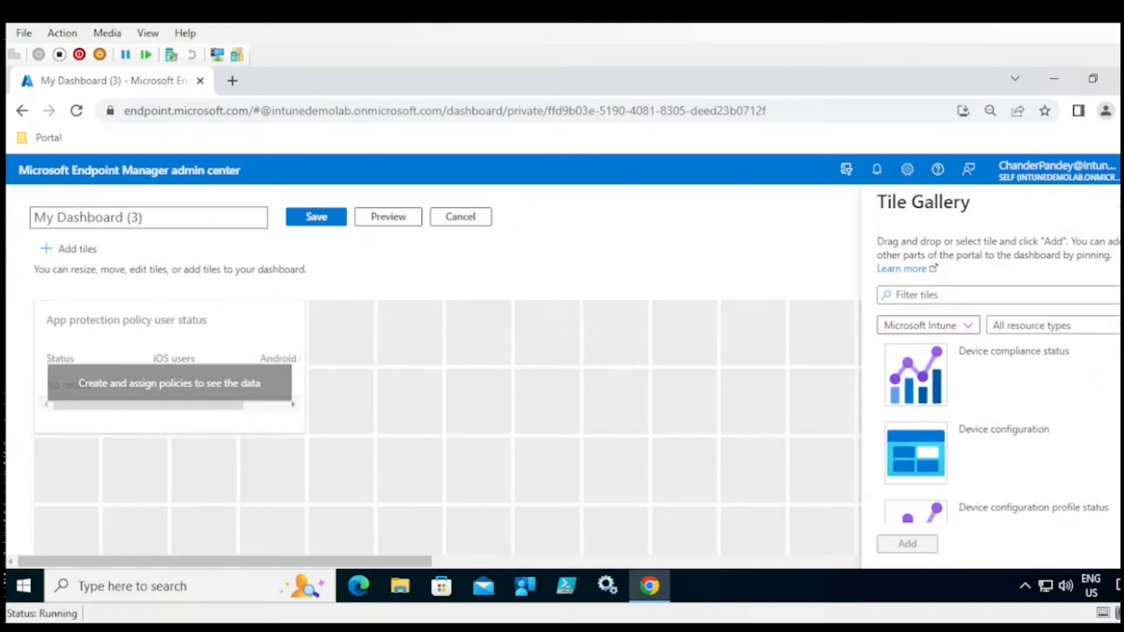
pyautogui.moveTo(1004, 445); pyautogui.dragTo(444, 353)
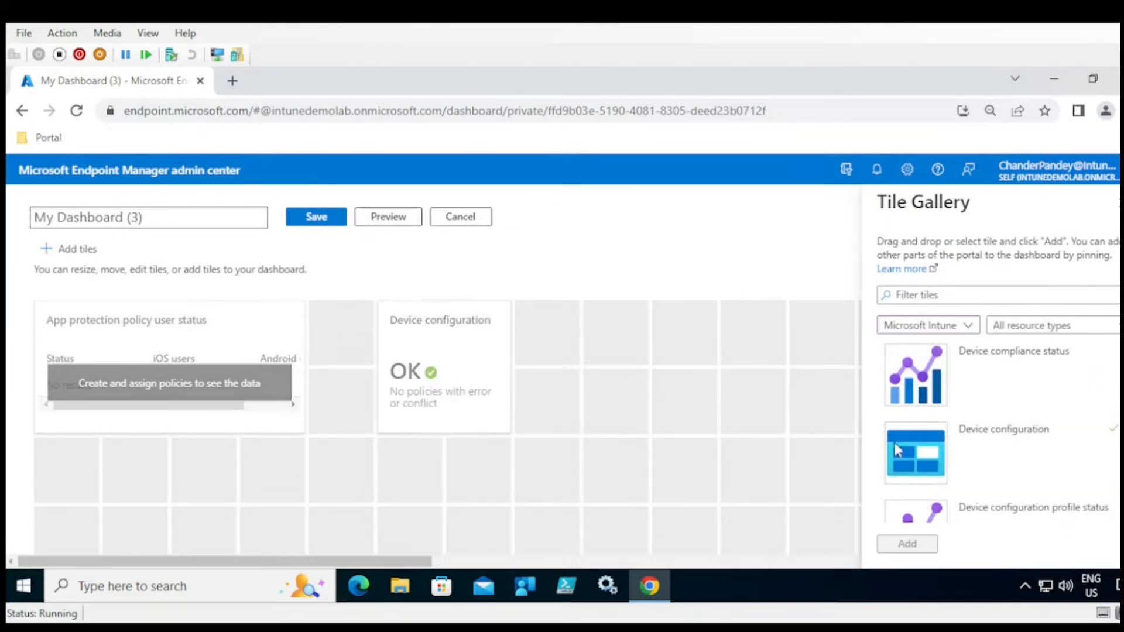
pyautogui.moveTo(1007, 511); pyautogui.dragTo(185, 495)
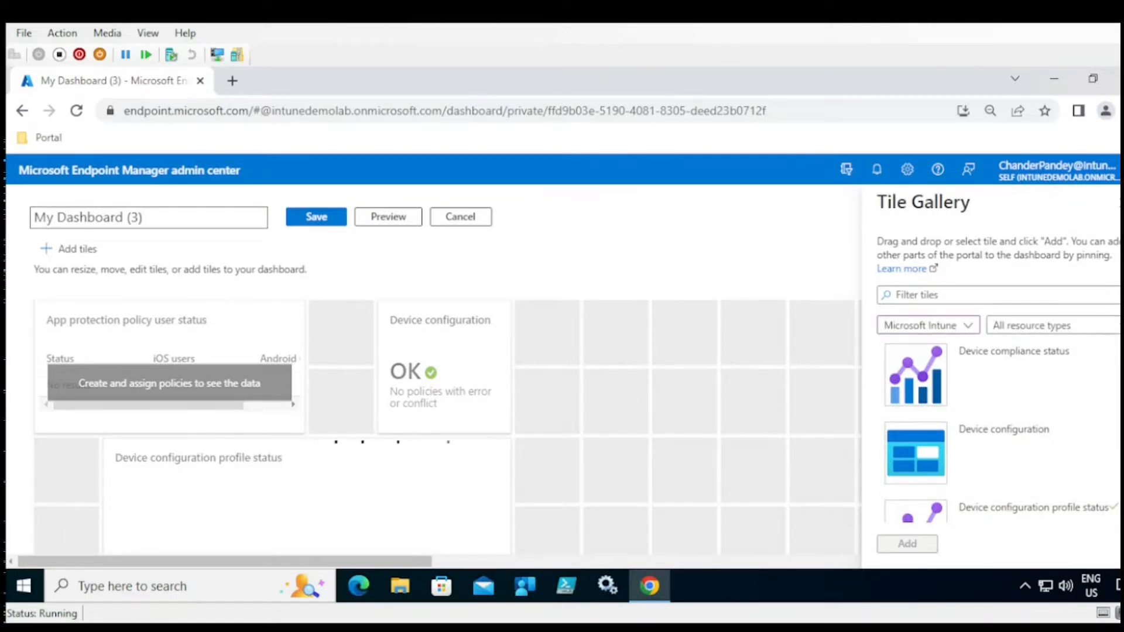
pyautogui.scroll(-3, 958, 425)
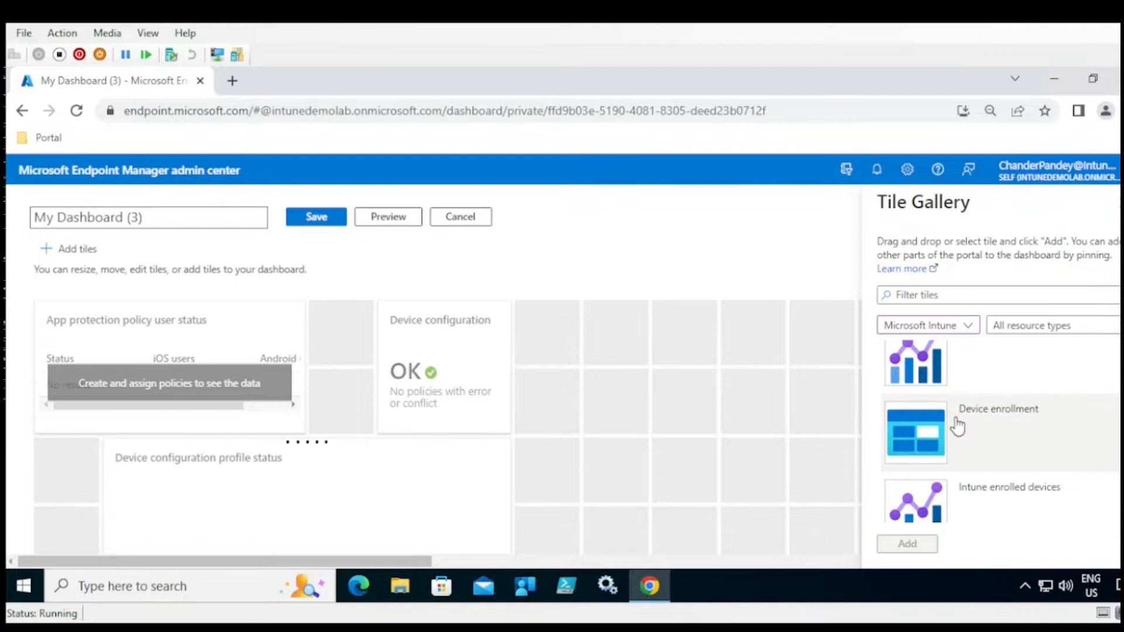
pyautogui.moveTo(957, 426); pyautogui.dragTo(647, 345)
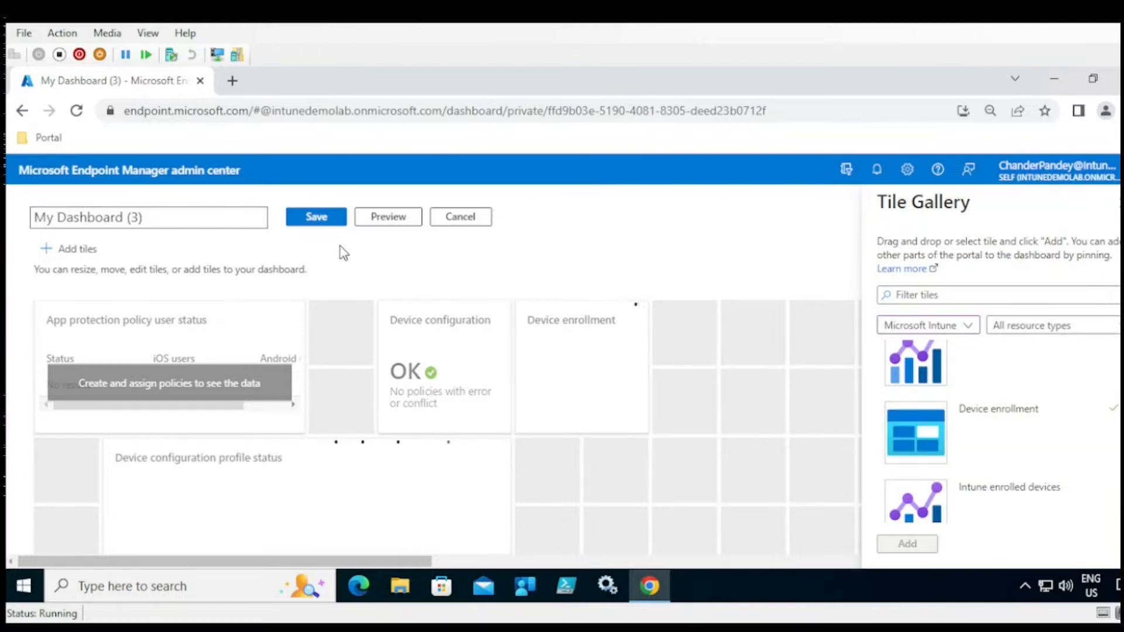
pyautogui.click(316, 217)
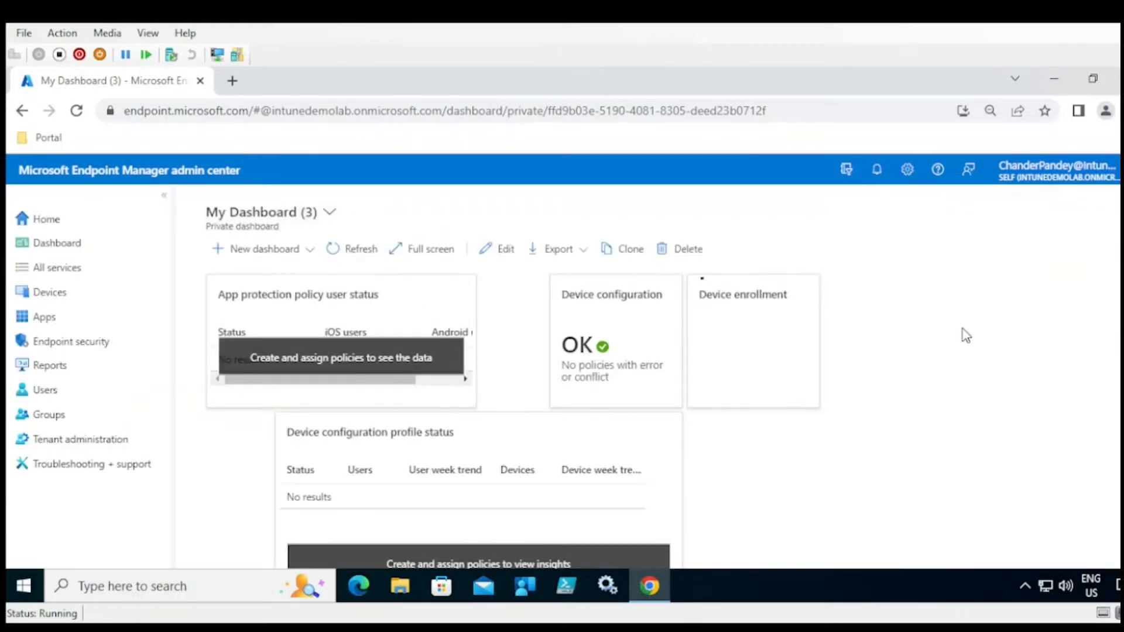
# - Switch to My Dashboard and back to My Dashboard (3), then request its deletion
pyautogui.click(321, 221)
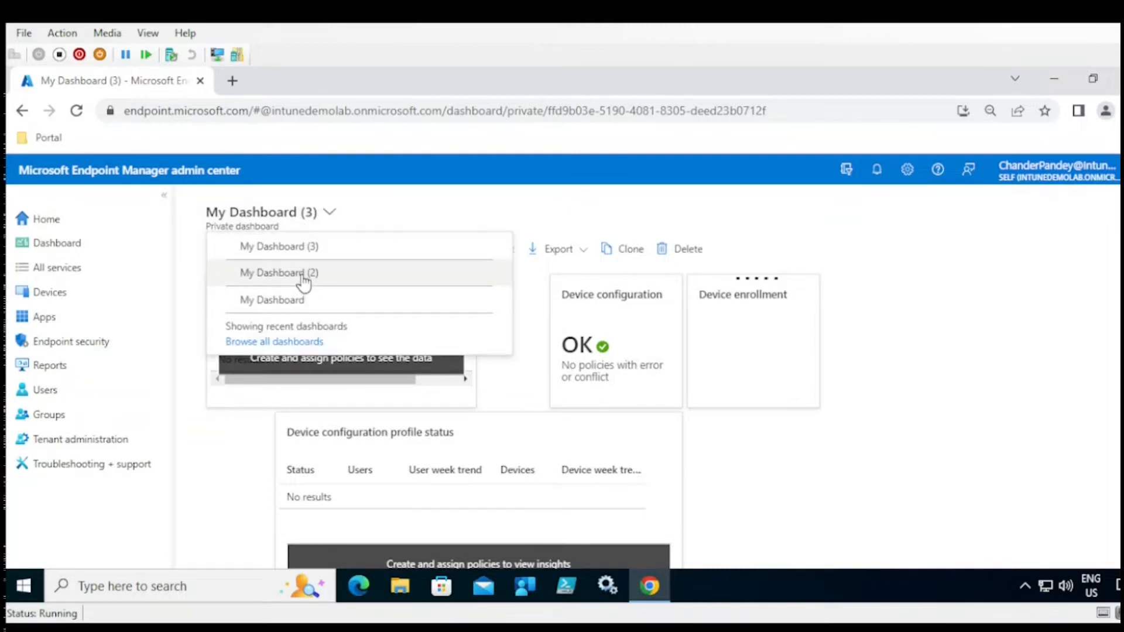
pyautogui.click(300, 299)
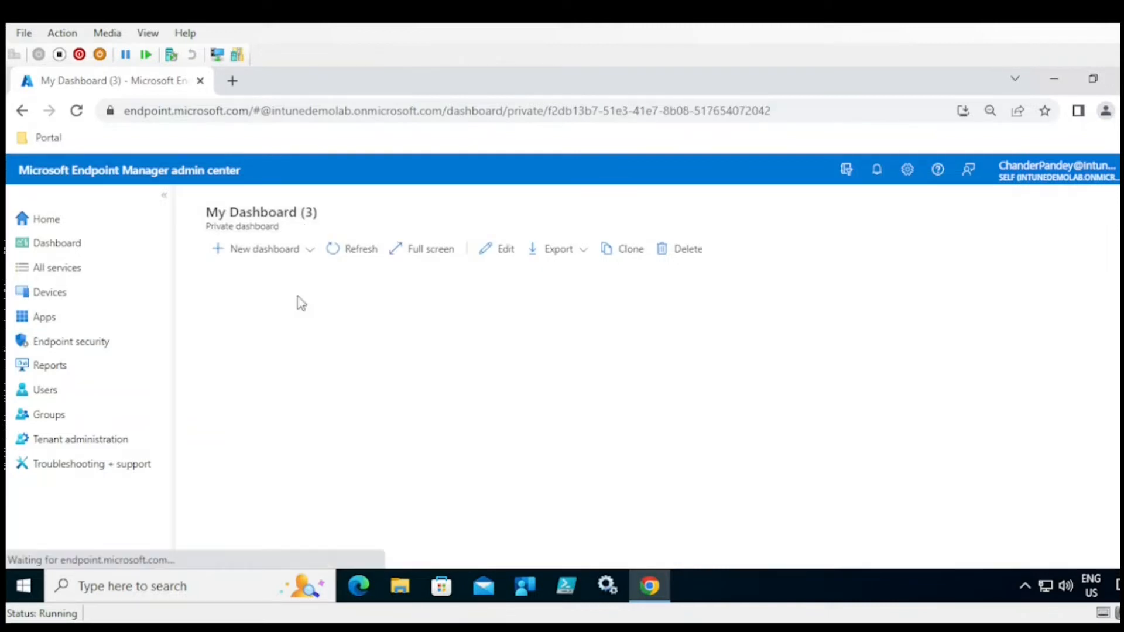
pyautogui.click(307, 215)
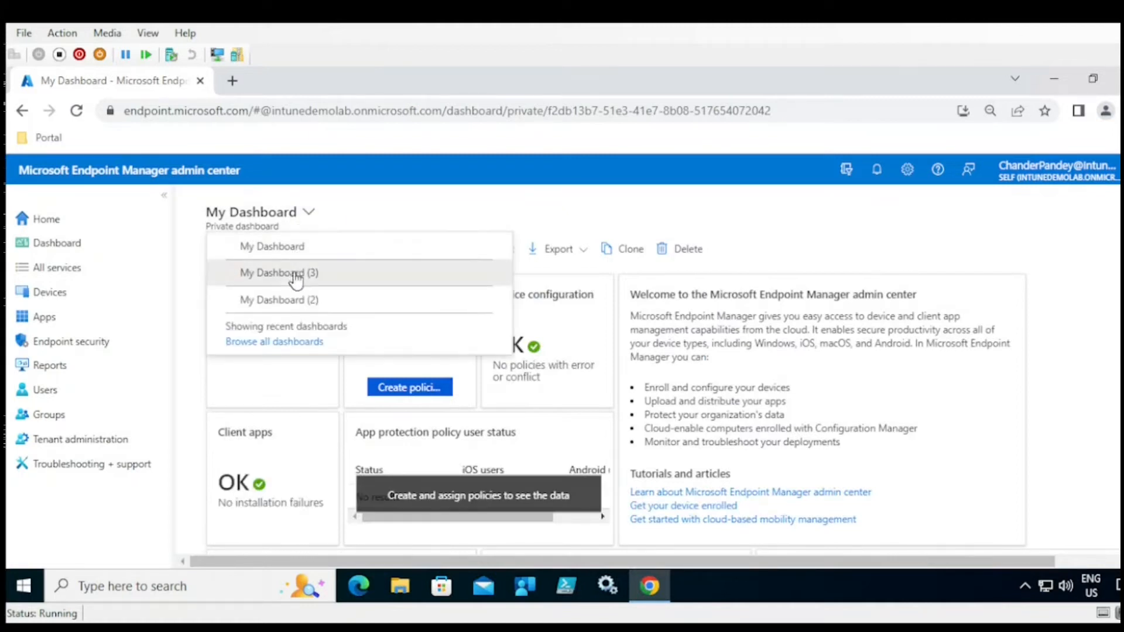
pyautogui.click(298, 278)
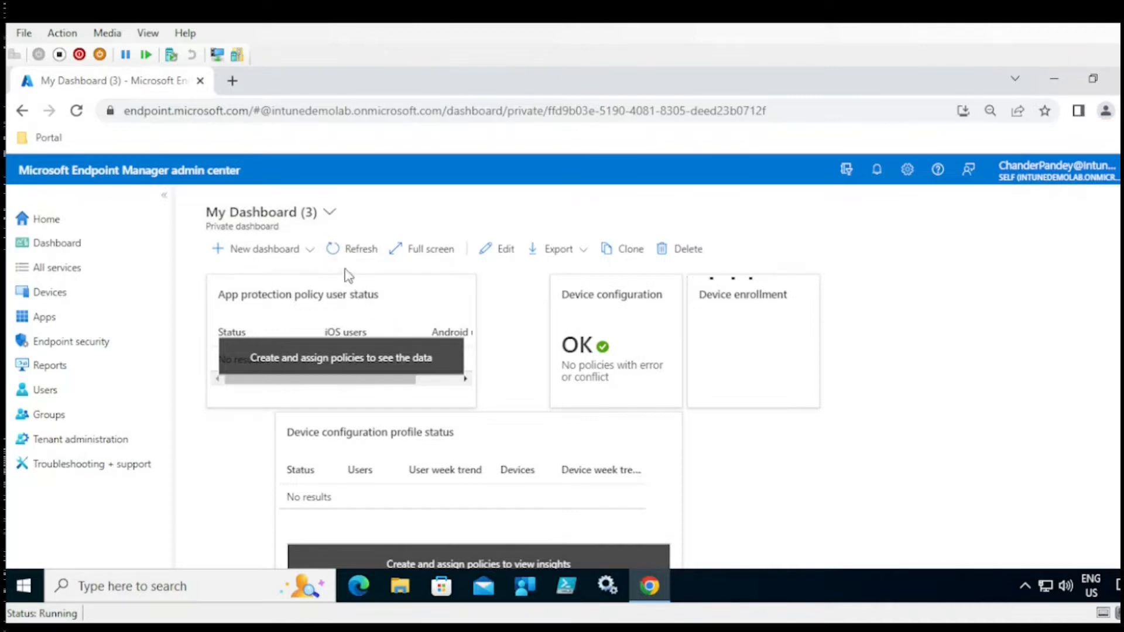
pyautogui.click(693, 251)
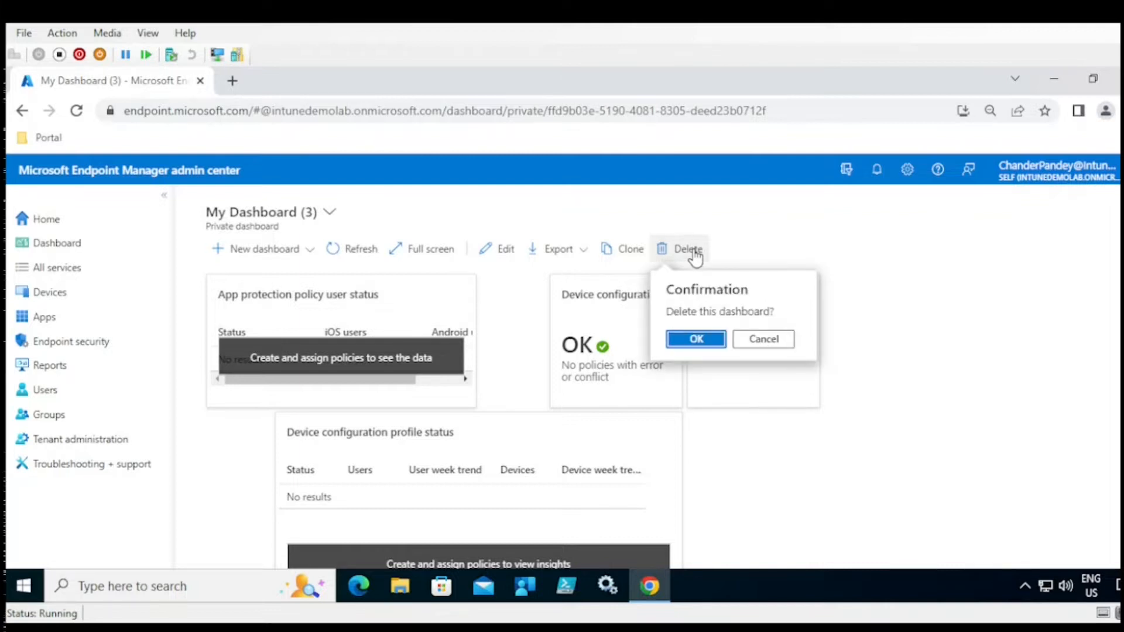
# - Confirm deleting My Dashboard (3) and switch to My Dashboard (2)
pyautogui.click(699, 337)
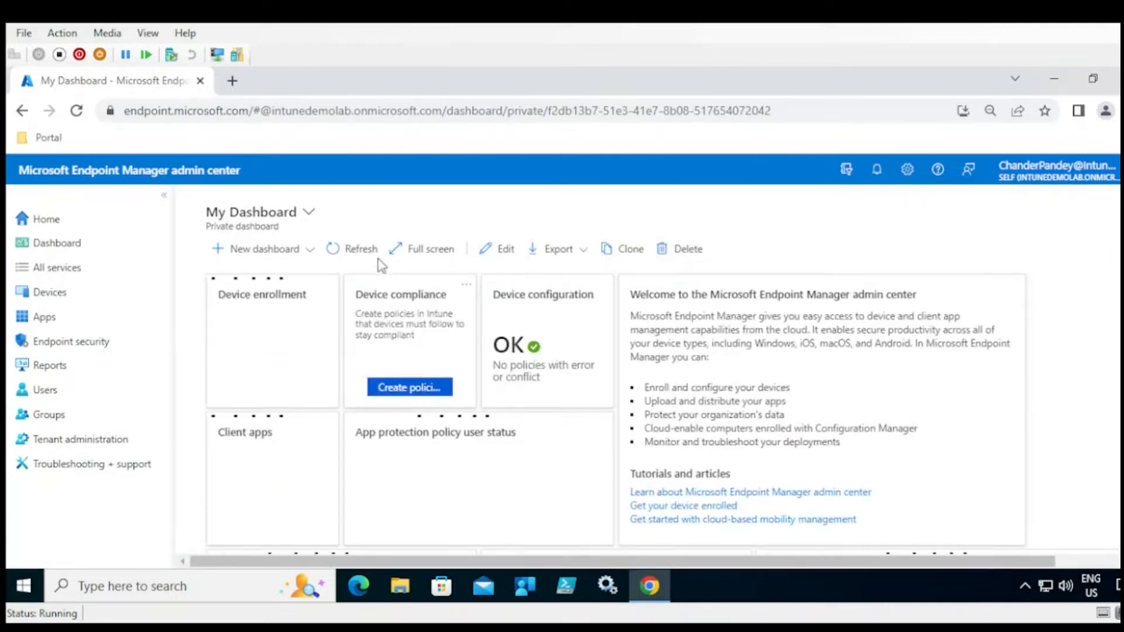
pyautogui.click(310, 214)
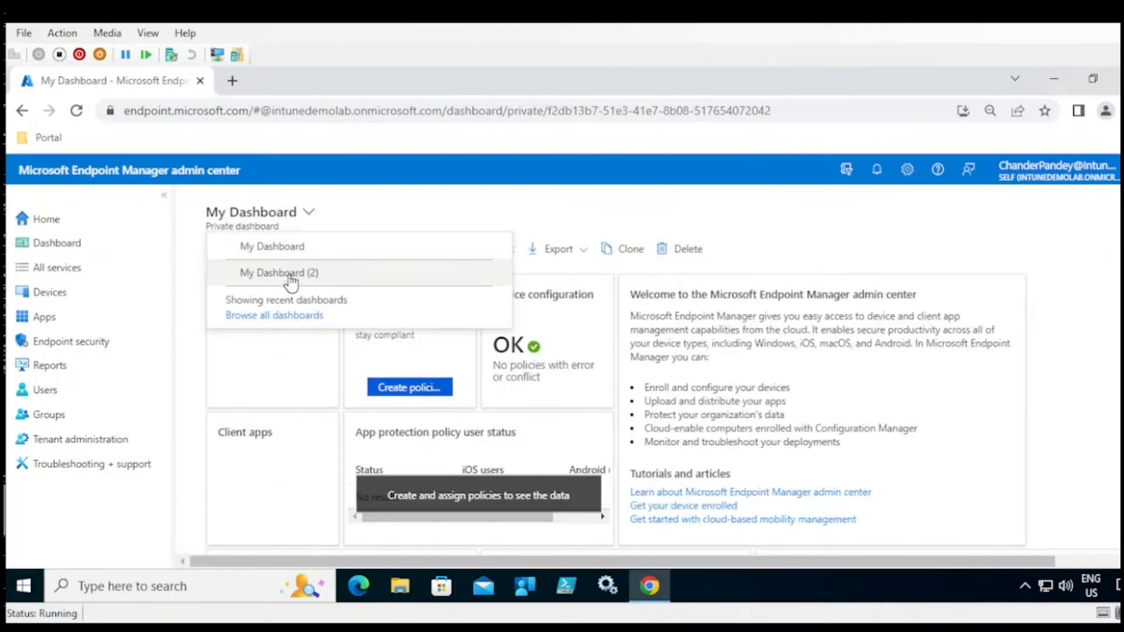
pyautogui.click(285, 273)
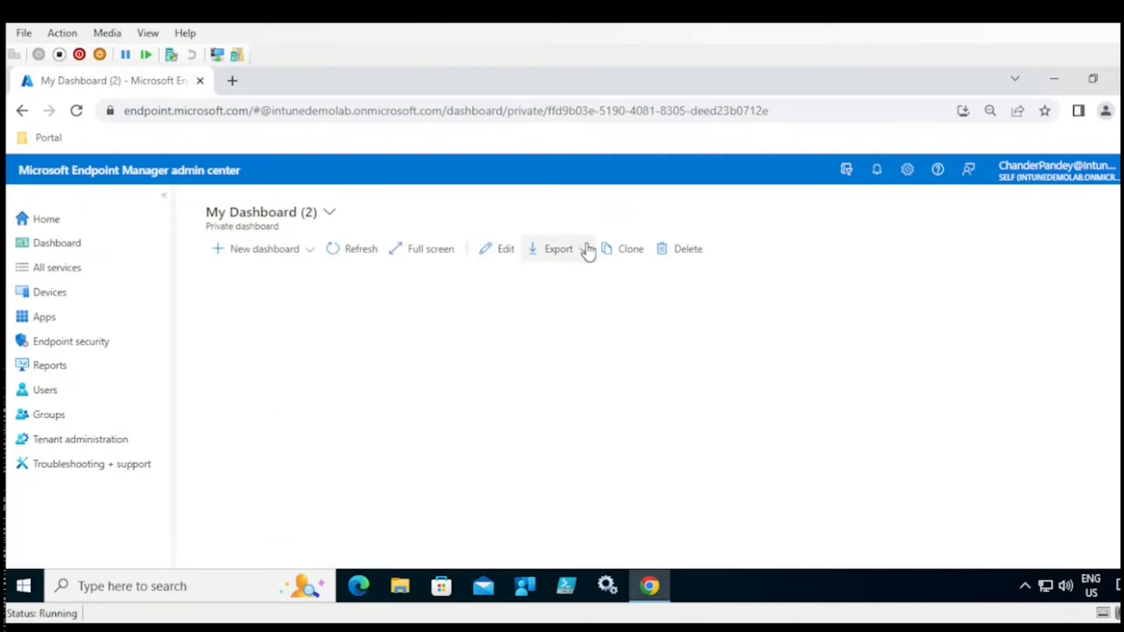
# - Preview the Export options, then return to the original My Dashboard and look over its tiles
pyautogui.click(571, 257)
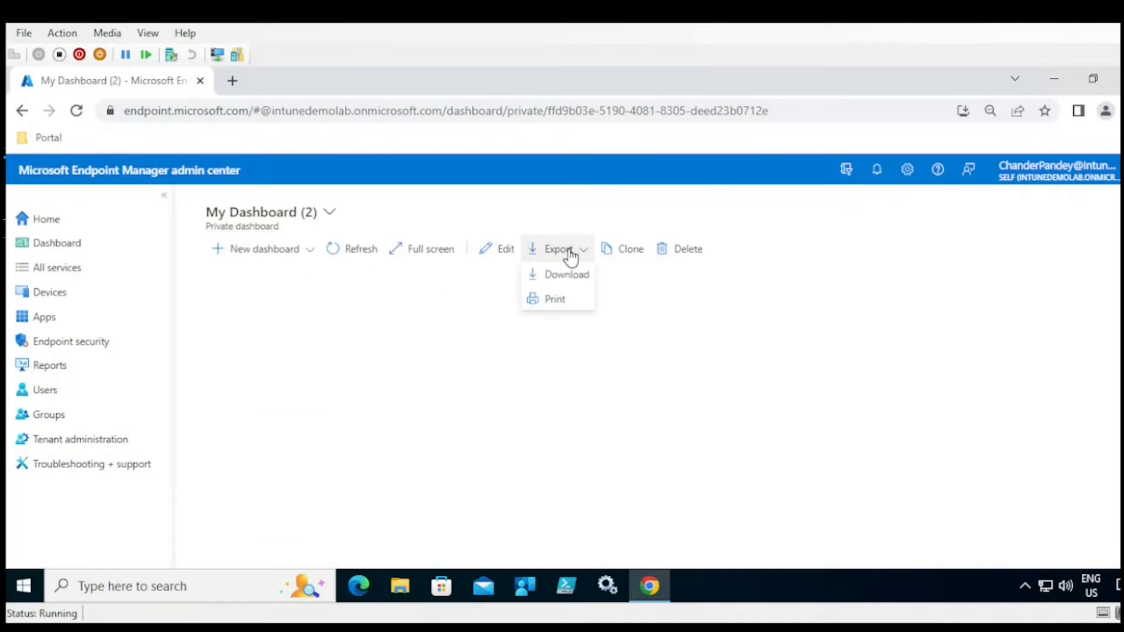
pyautogui.click(680, 207)
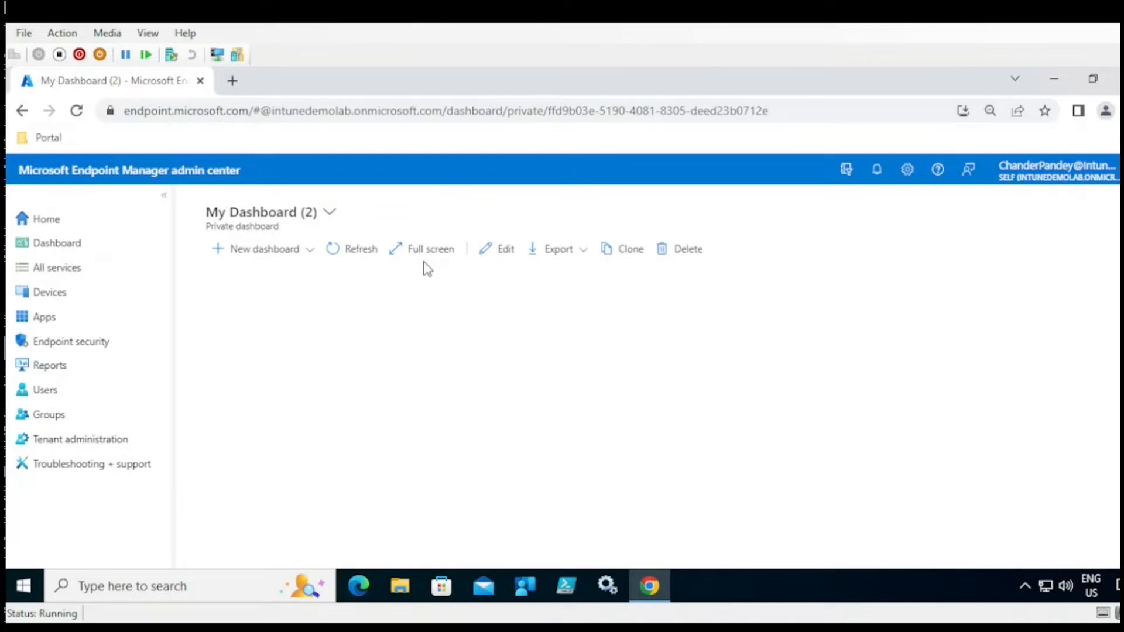
pyautogui.click(293, 222)
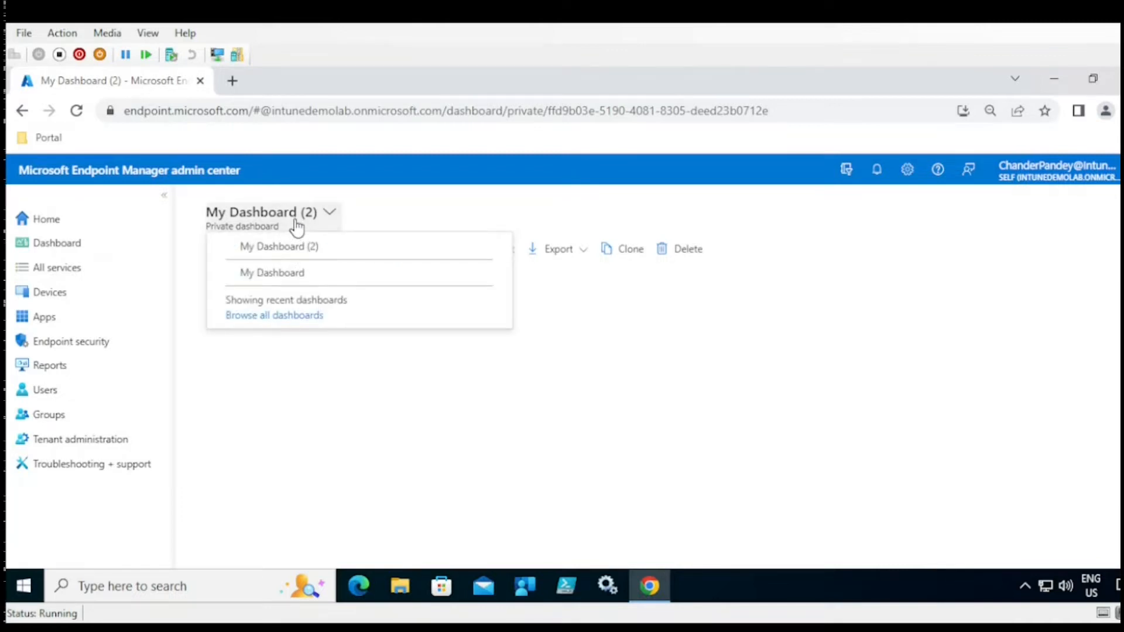
pyautogui.click(297, 273)
pyautogui.scroll(-5, 644, 381)
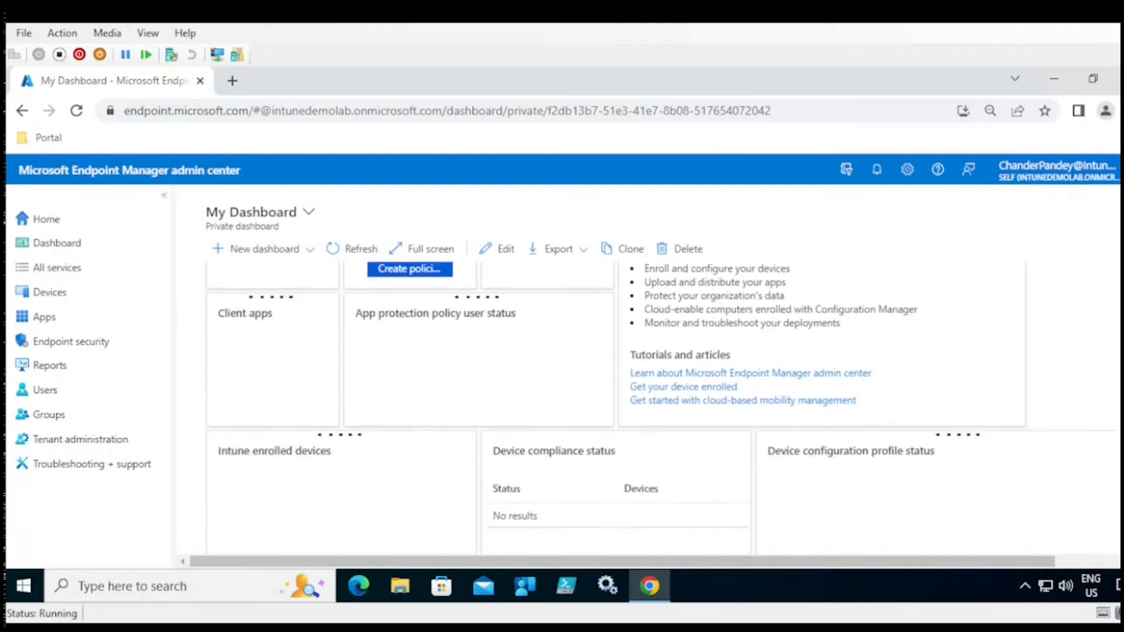
pyautogui.scroll(5, 644, 380)
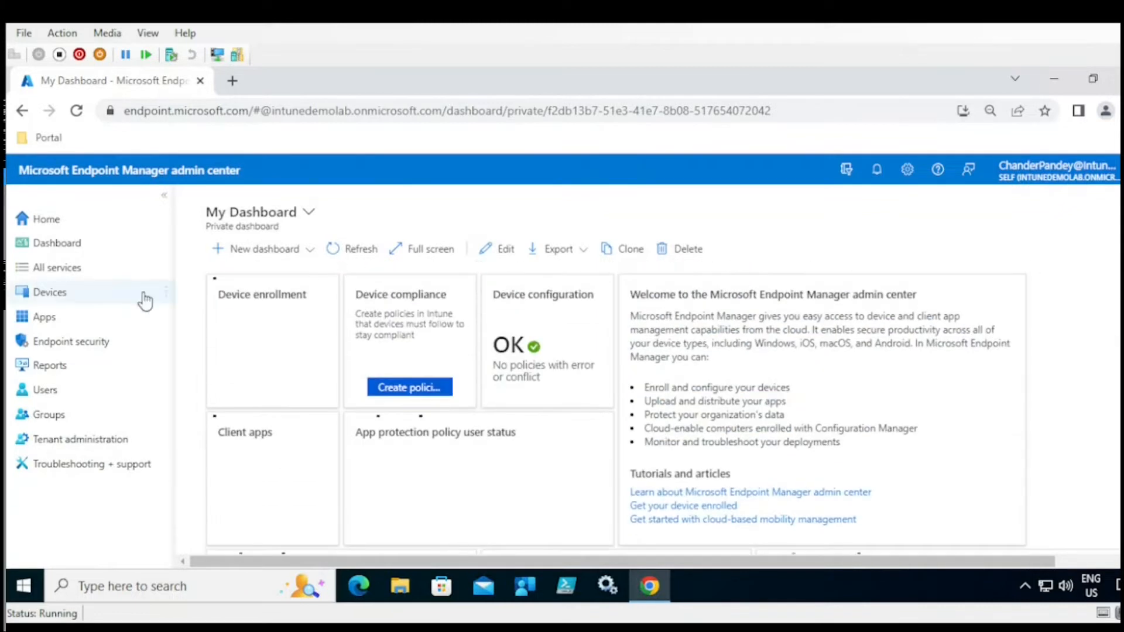
# - In All services, toggle the Devices star off and on, then star Surface Management Portal and Desktop Analytics
pyautogui.click(68, 270)
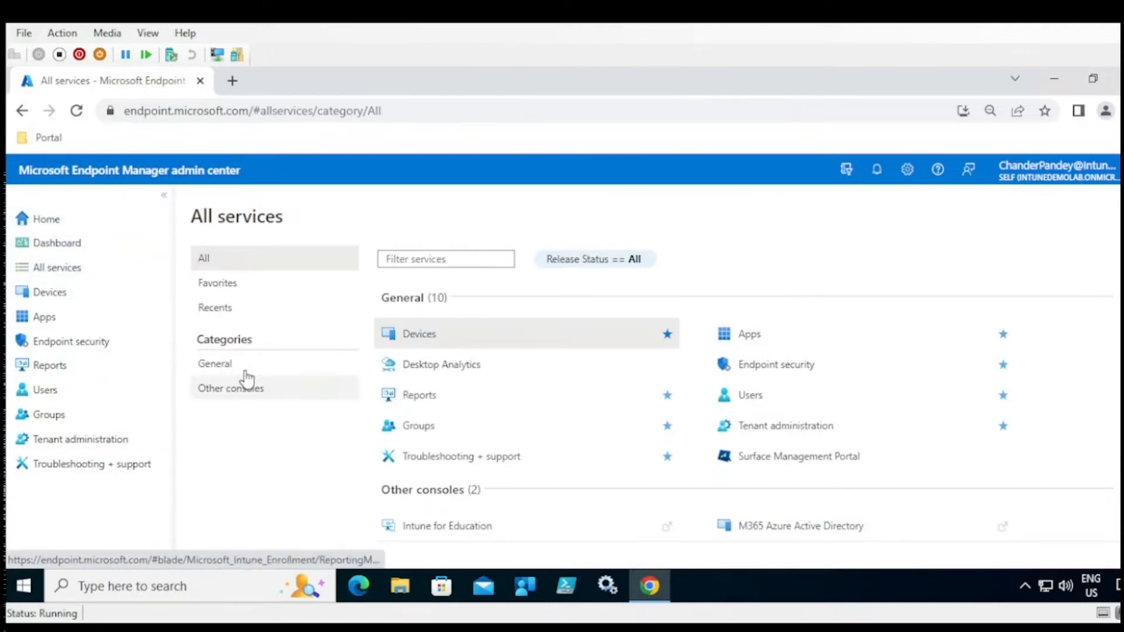
pyautogui.click(668, 335)
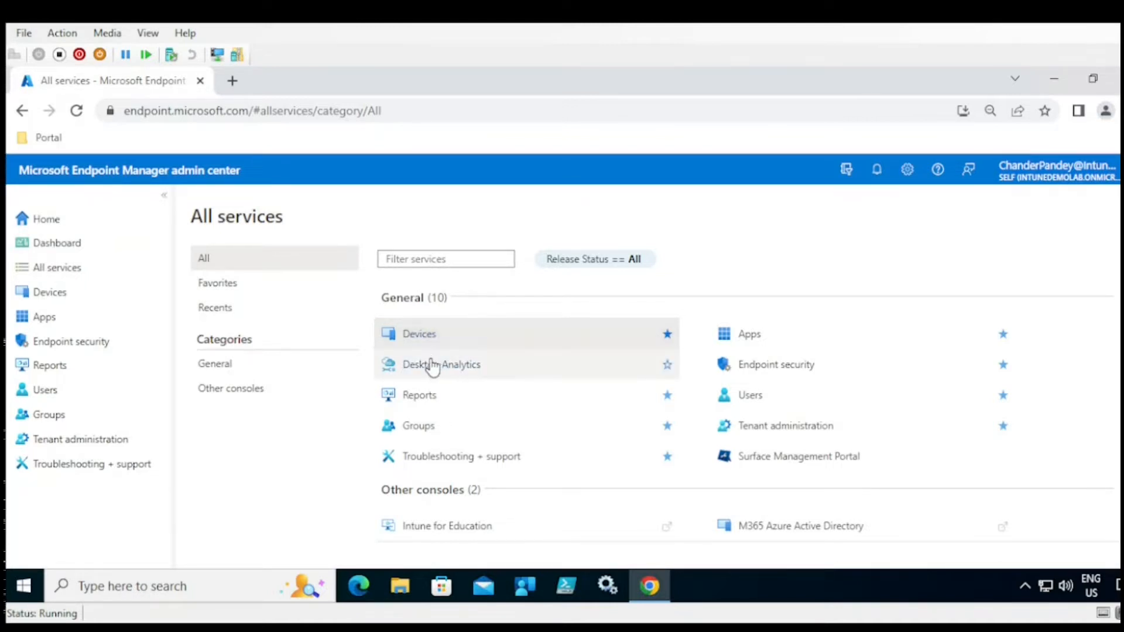
pyautogui.click(668, 335)
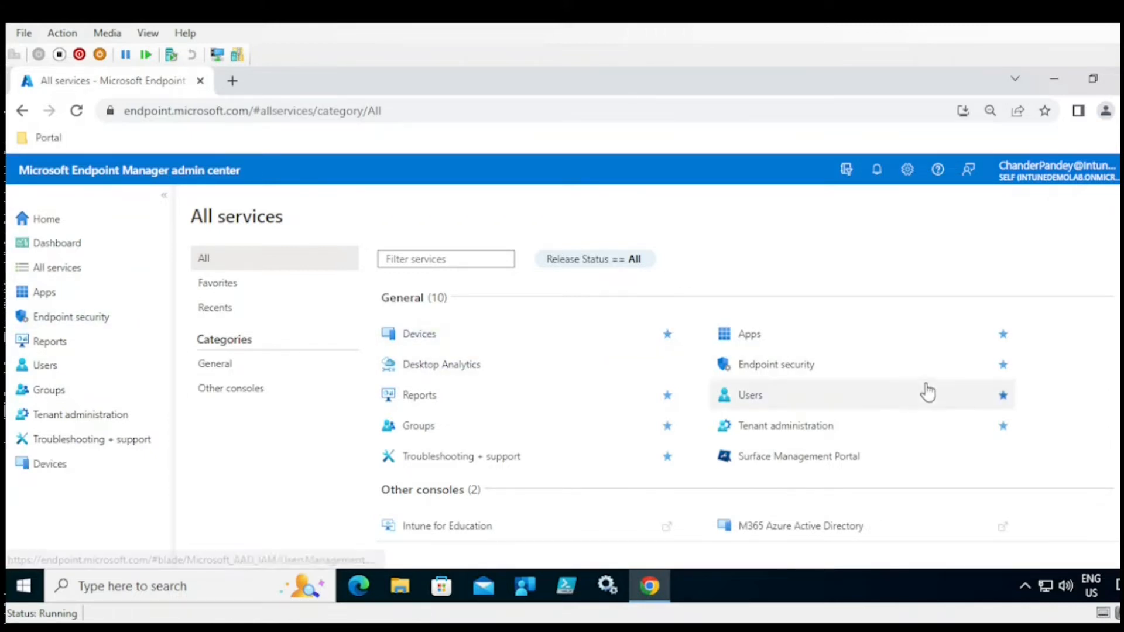
pyautogui.scroll(-1, 747, 398)
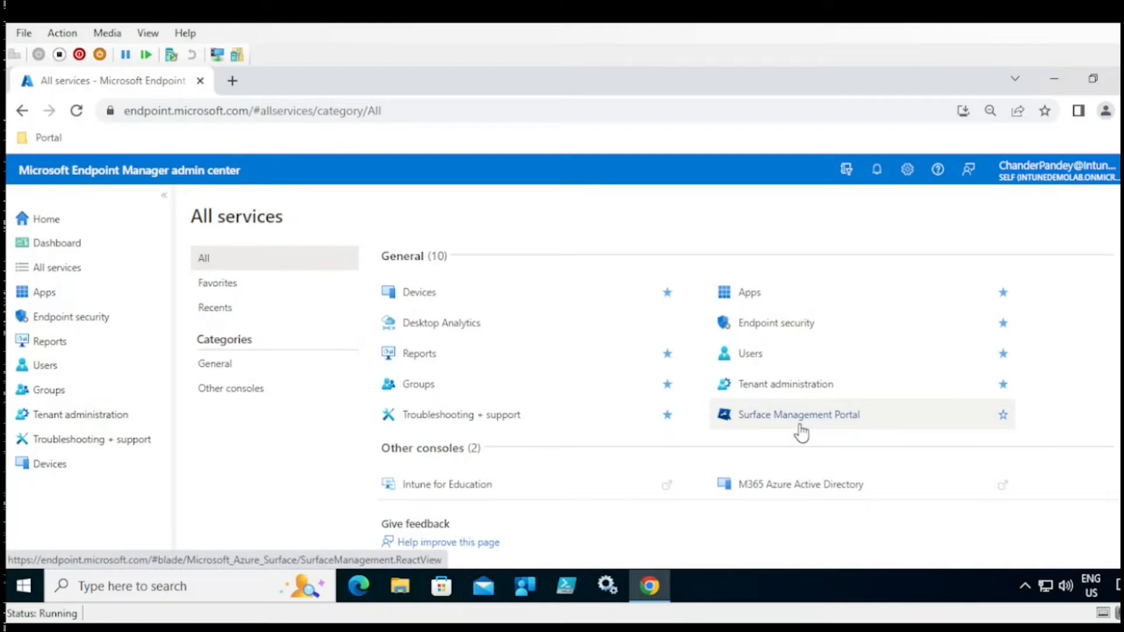
pyautogui.click(1003, 414)
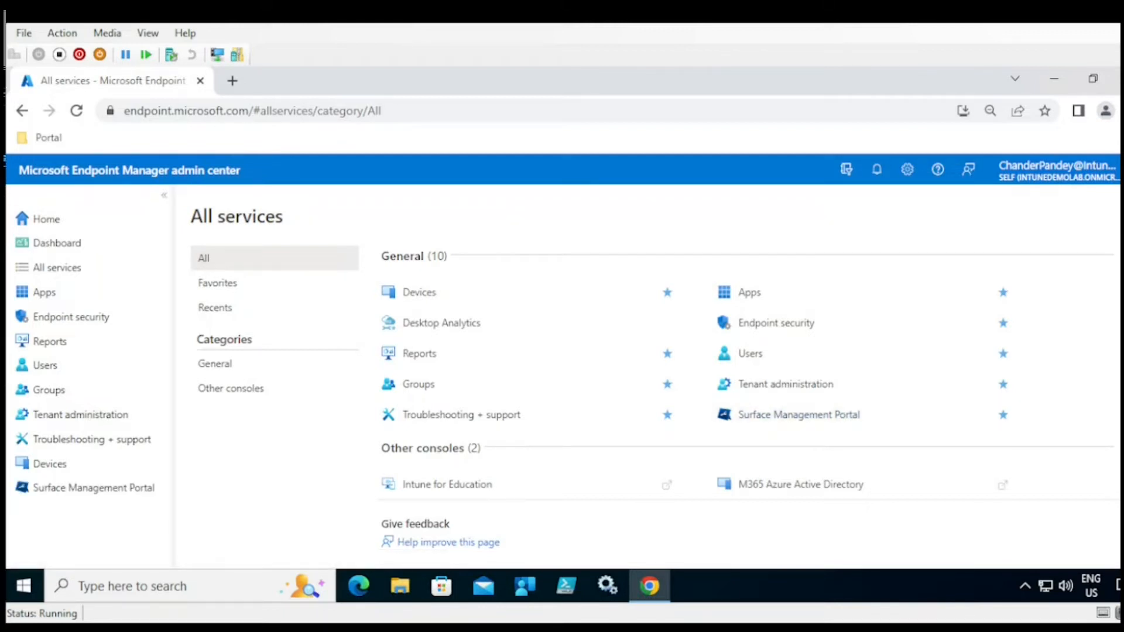
pyautogui.click(668, 367)
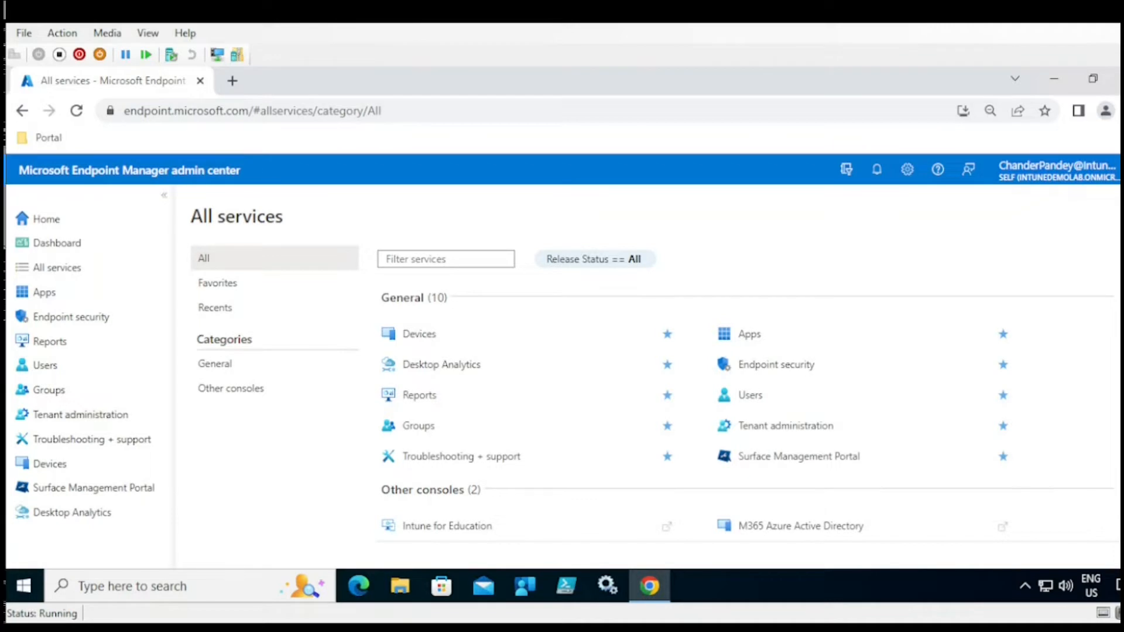
pyautogui.scroll(-1, 743, 398)
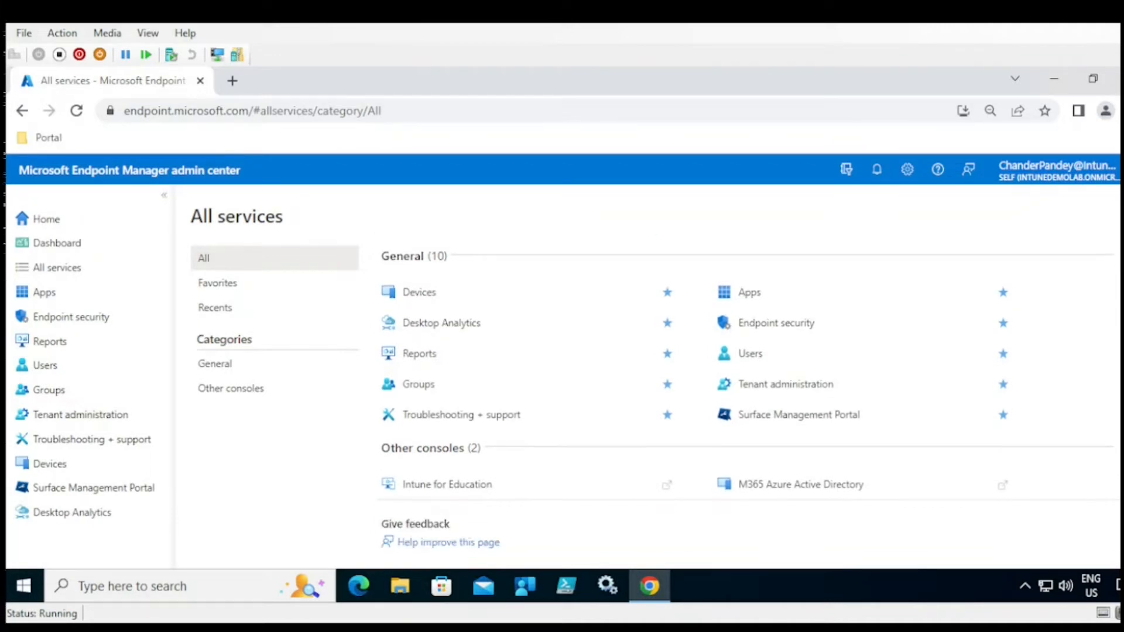
pyautogui.scroll(1, 744, 399)
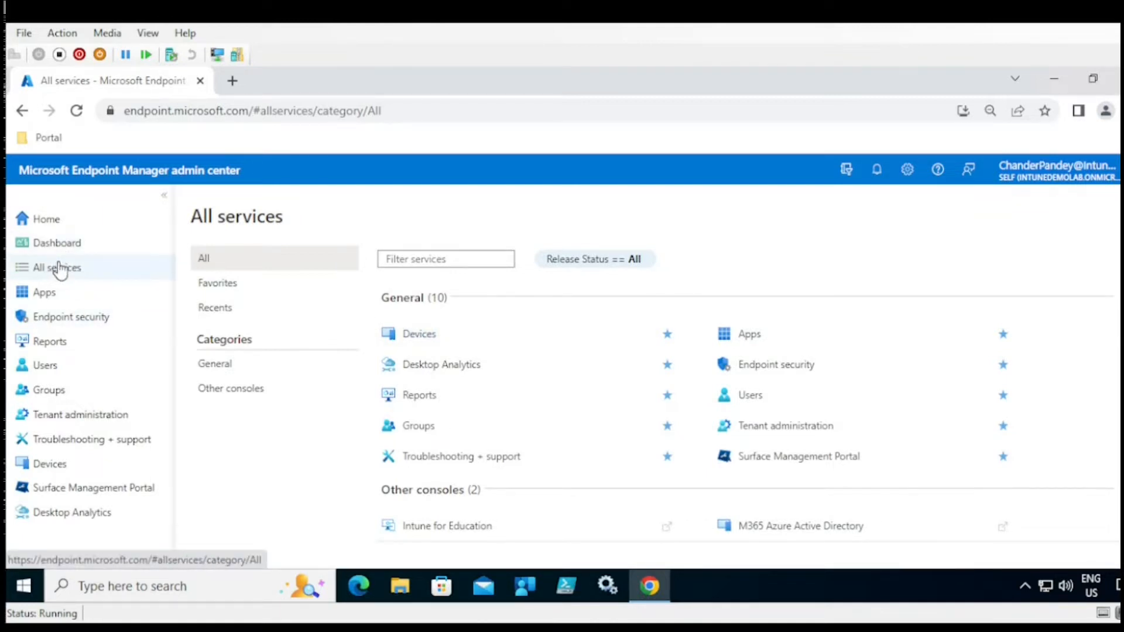
# - Open the Apps area, visit All apps and Overview, and end on the empty All apps list
pyautogui.click(48, 300)
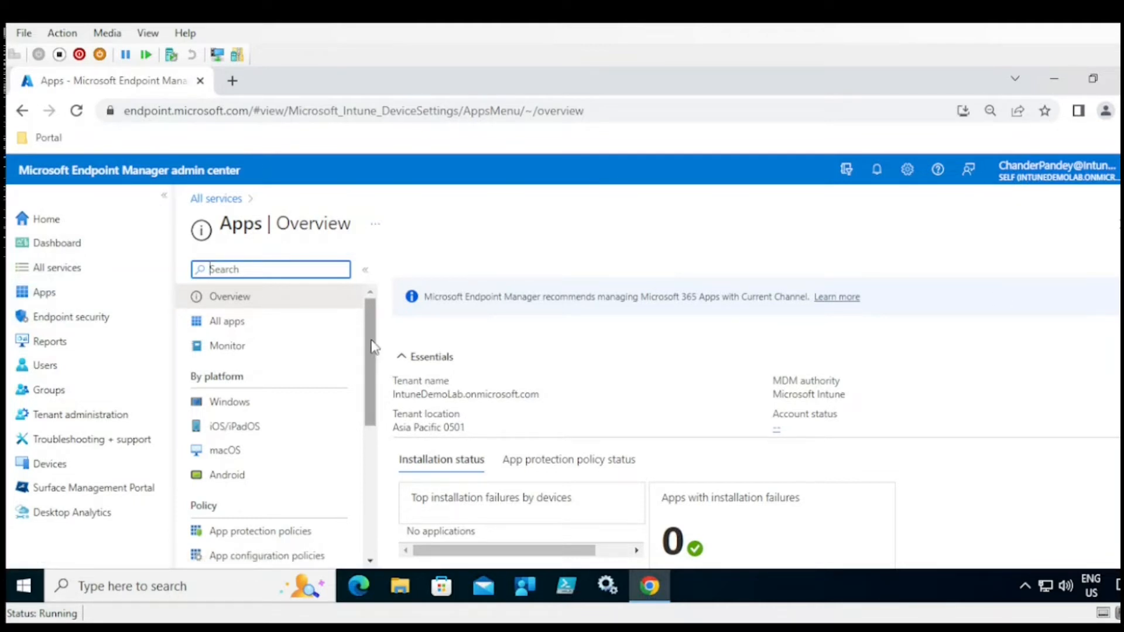
pyautogui.click(233, 327)
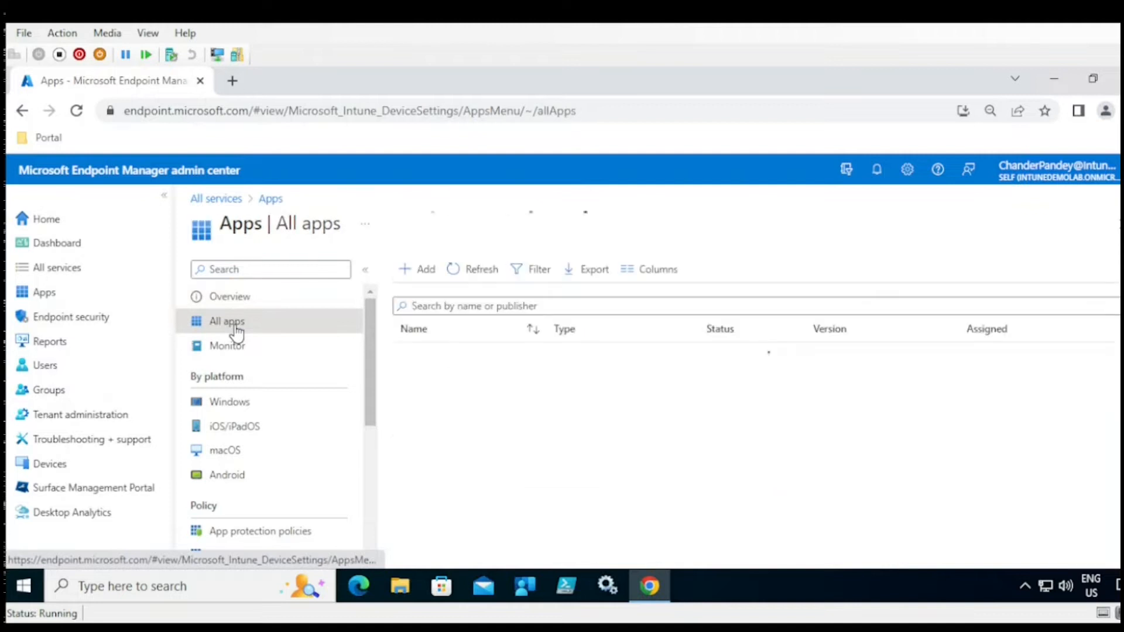
pyautogui.click(238, 298)
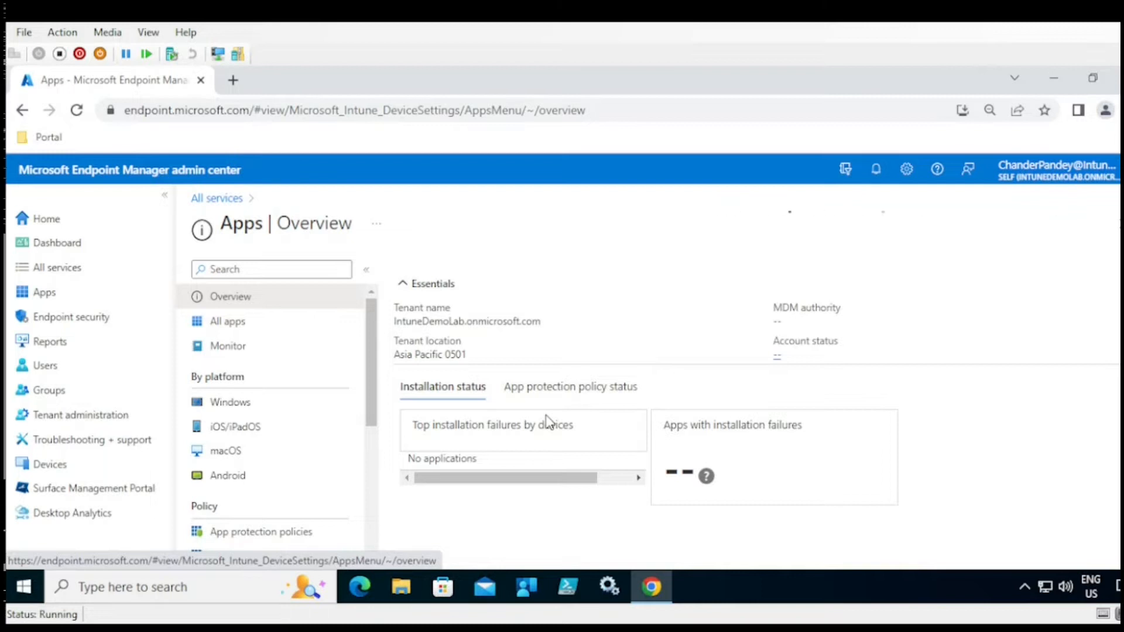
pyautogui.click(231, 331)
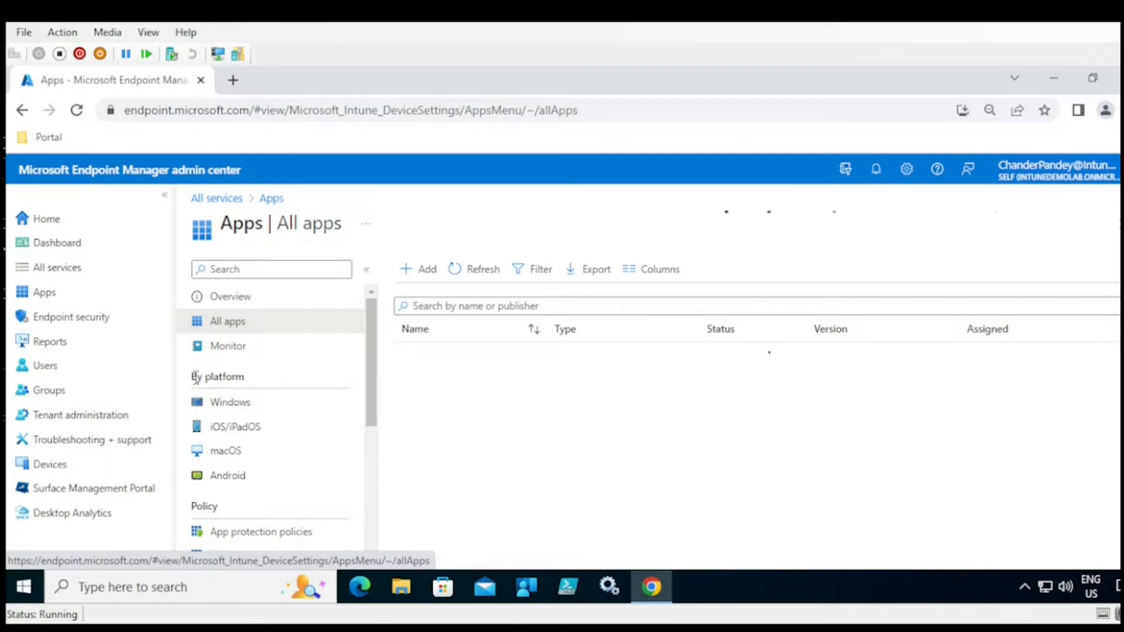
pyautogui.moveTo(218, 378); pyautogui.dragTo(256, 383)
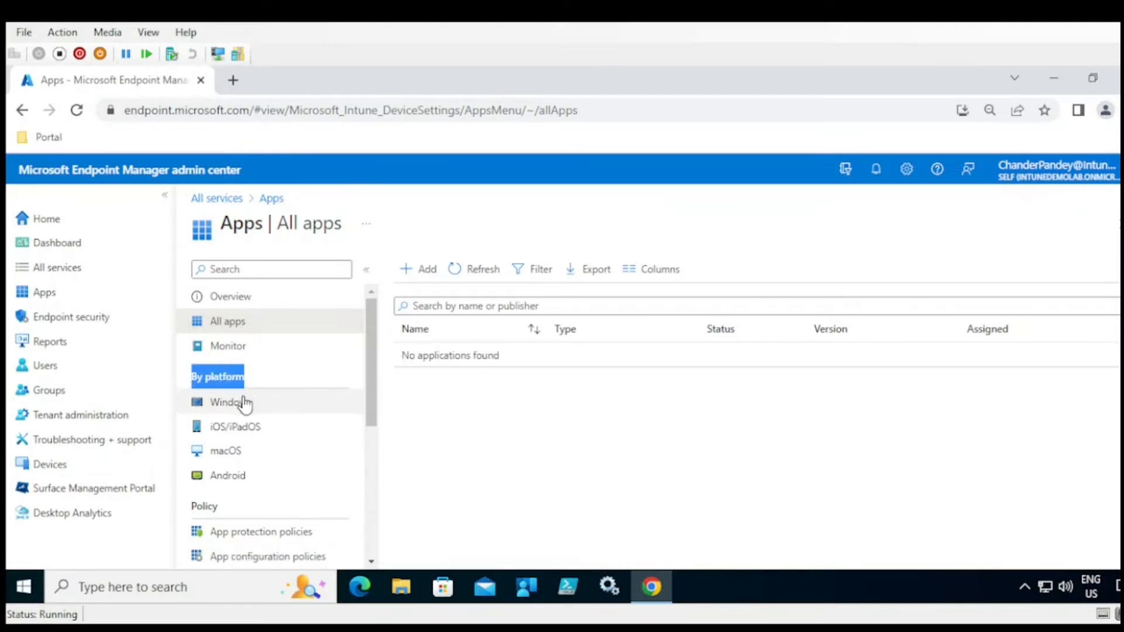
# - Browse the Windows and iOS/iPadOS app lists, then return to the Apps | All apps list
pyautogui.click(243, 403)
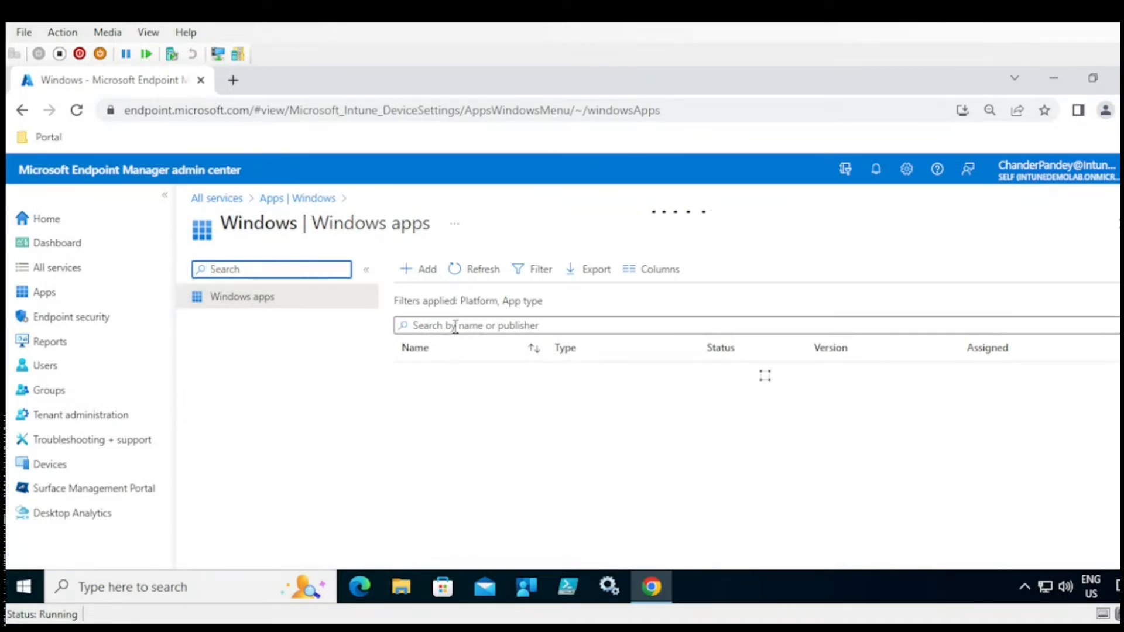
pyautogui.click(308, 200)
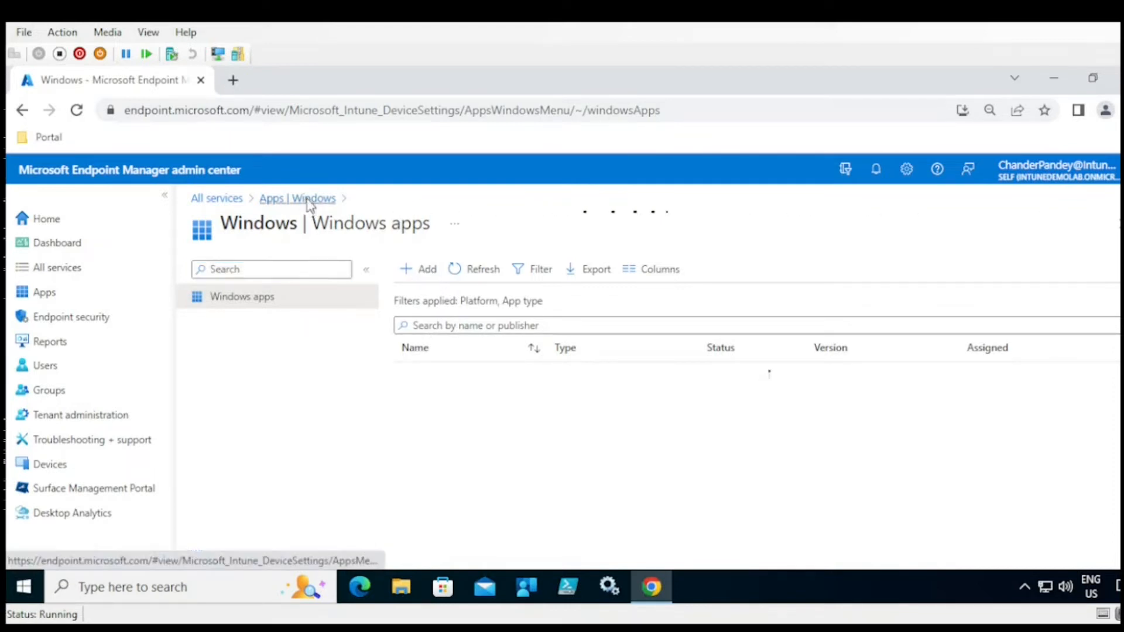
pyautogui.click(255, 432)
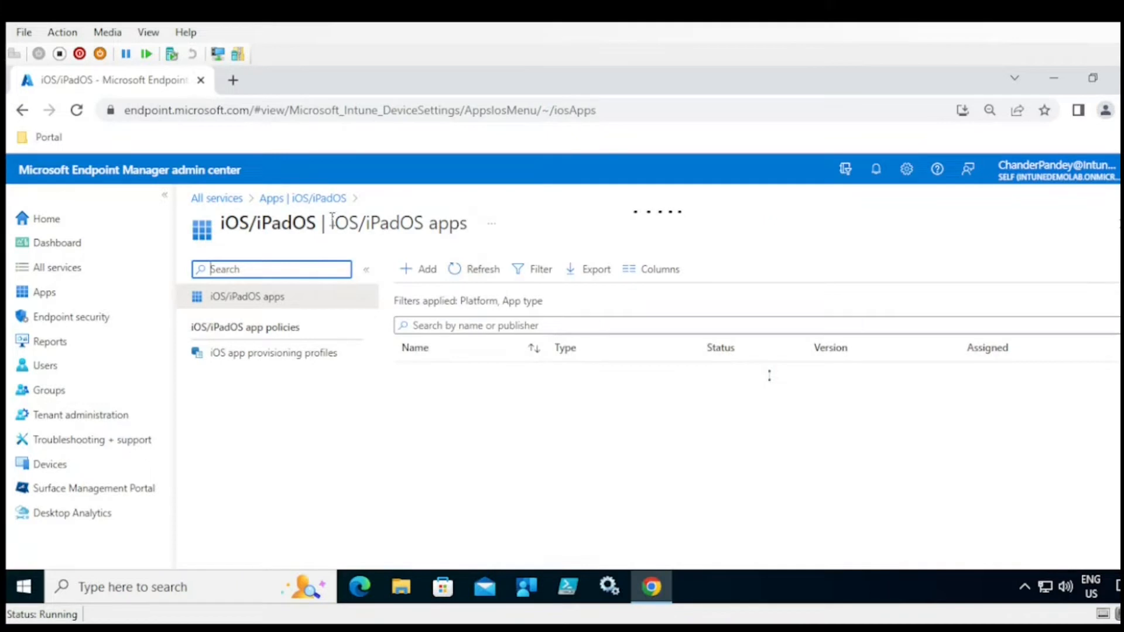
pyautogui.click(303, 199)
pyautogui.click(237, 322)
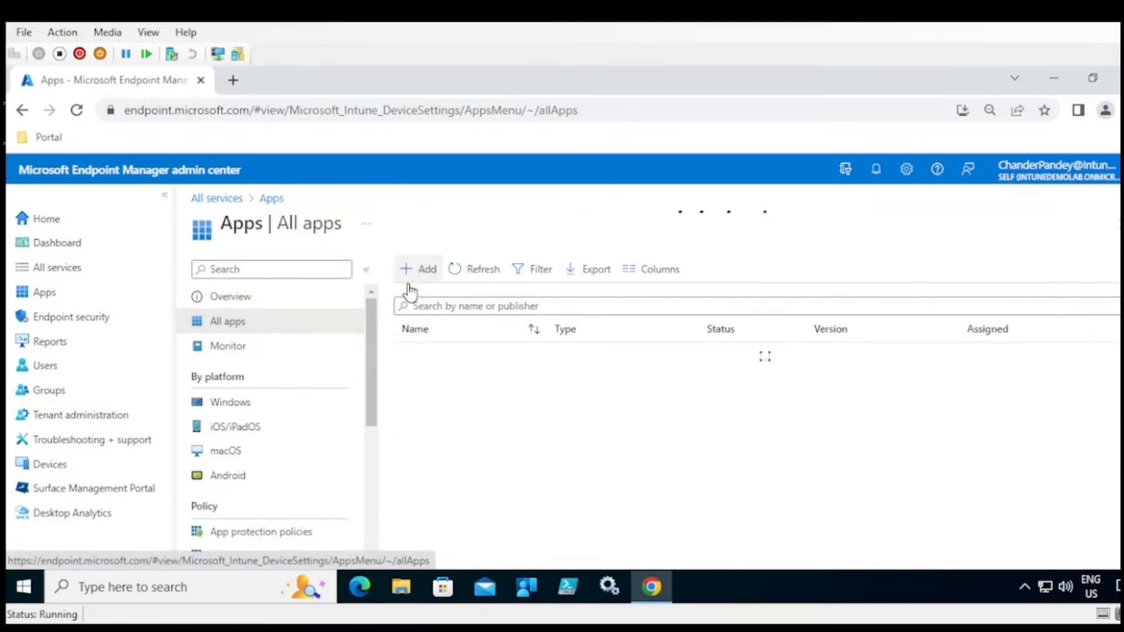
# - Start adding an app and pick Windows app (Win32) from the App type list
pyautogui.click(425, 271)
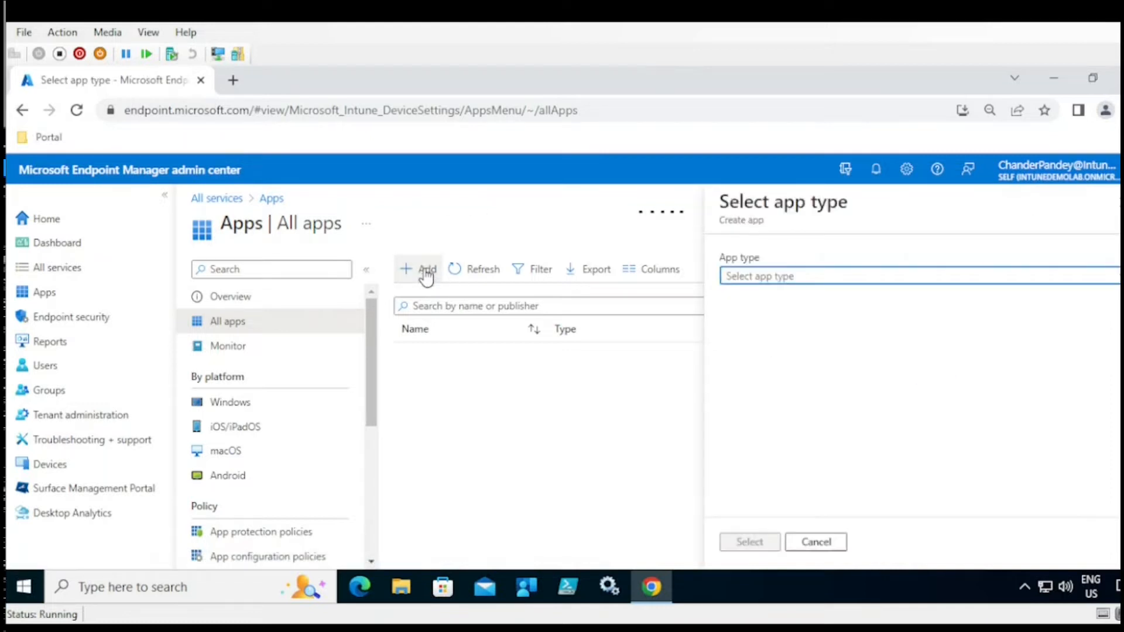
pyautogui.click(794, 280)
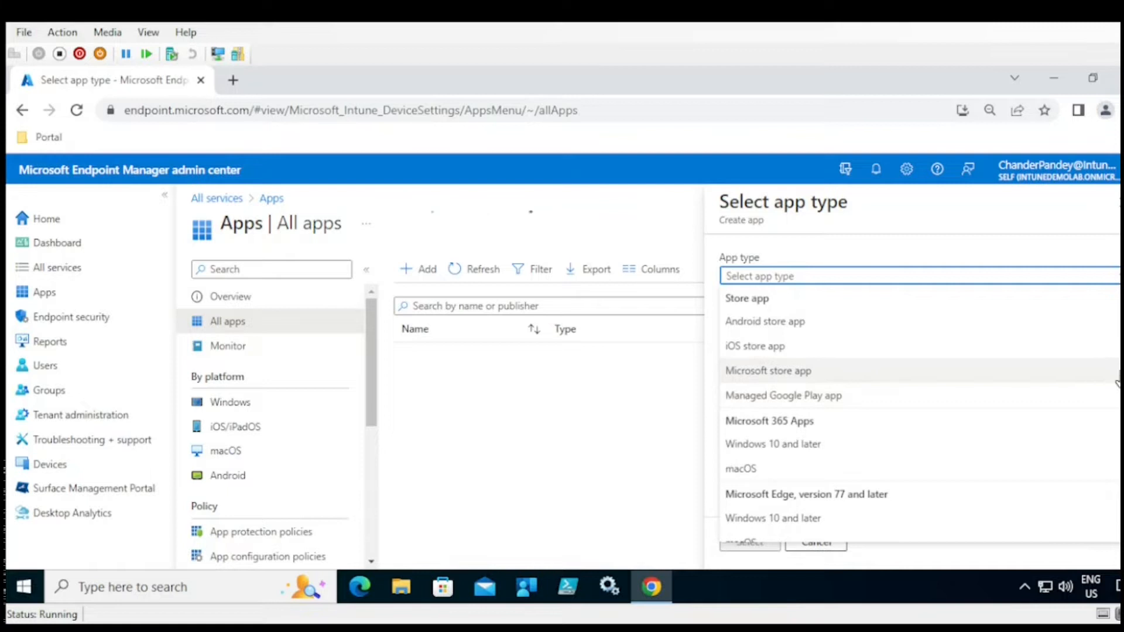
pyautogui.scroll(-1, 965, 404)
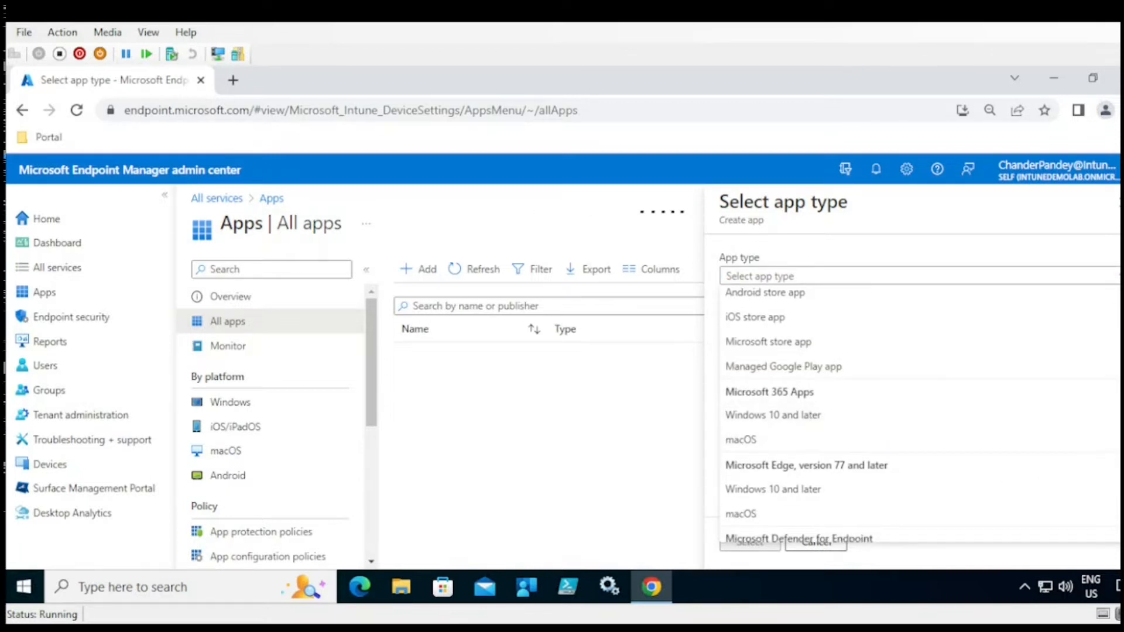
pyautogui.scroll(-3, 875, 428)
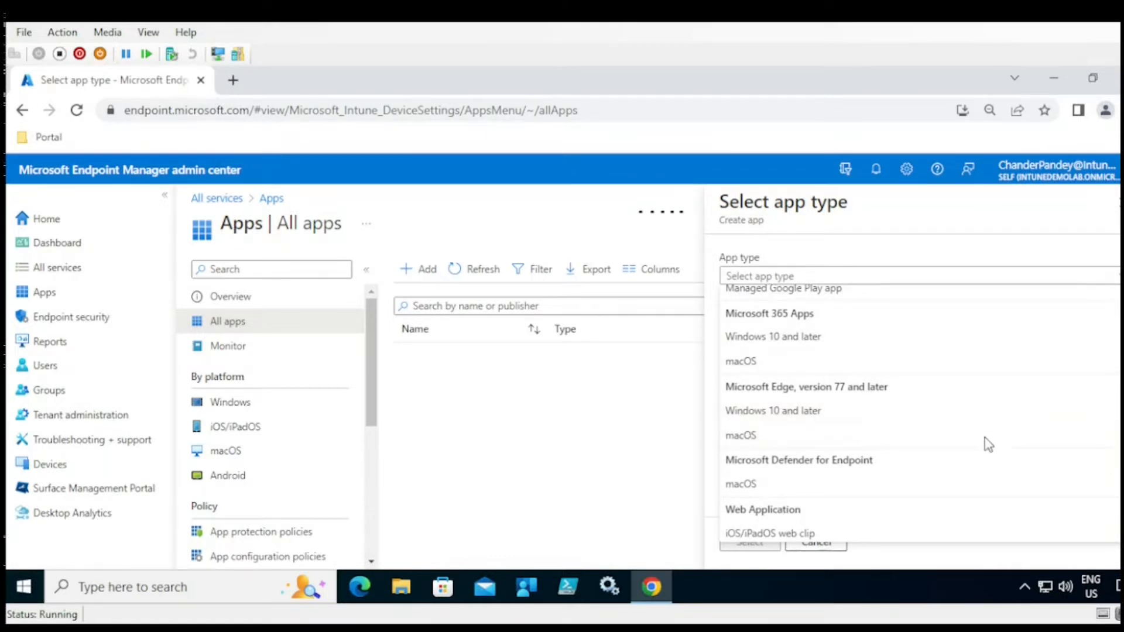
pyautogui.scroll(-3, 1113, 419)
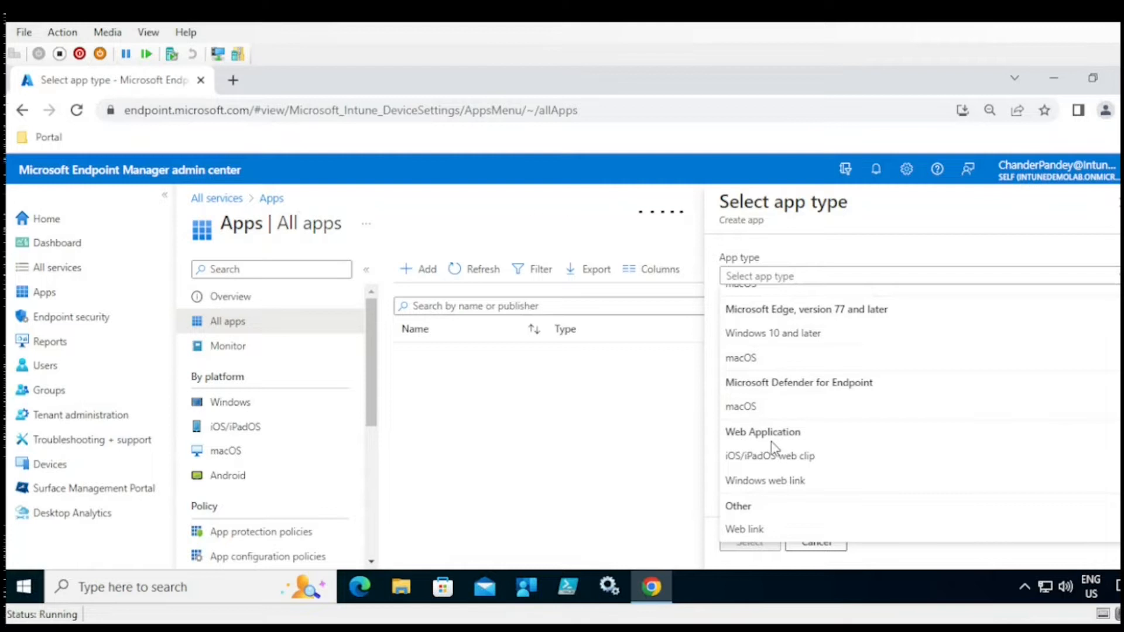
pyautogui.scroll(3, 889, 341)
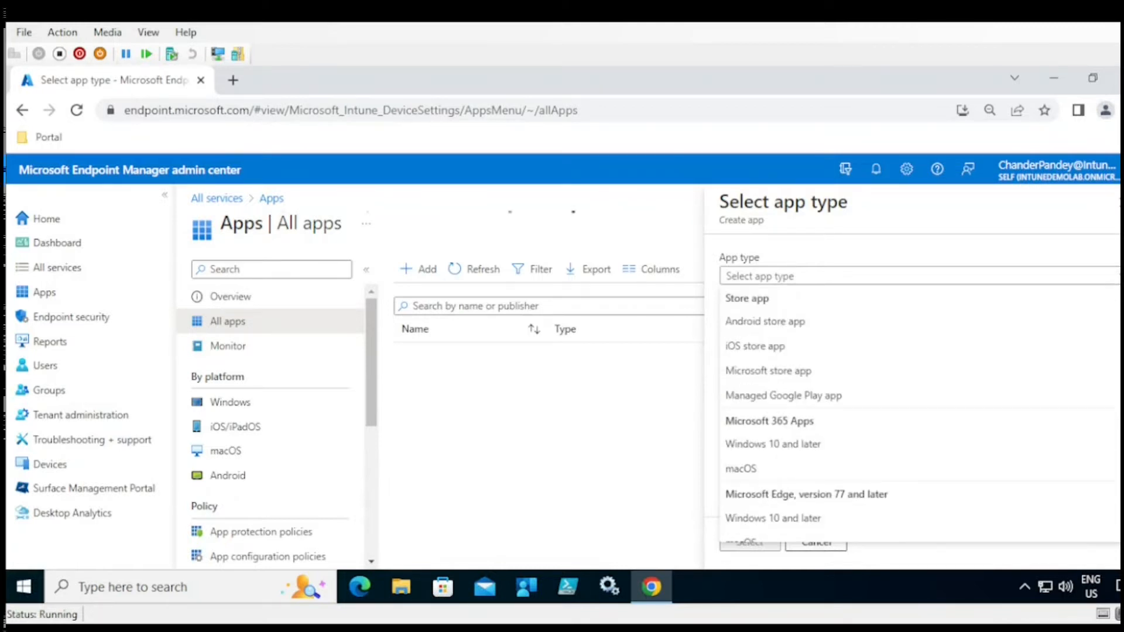
pyautogui.scroll(-3, 791, 462)
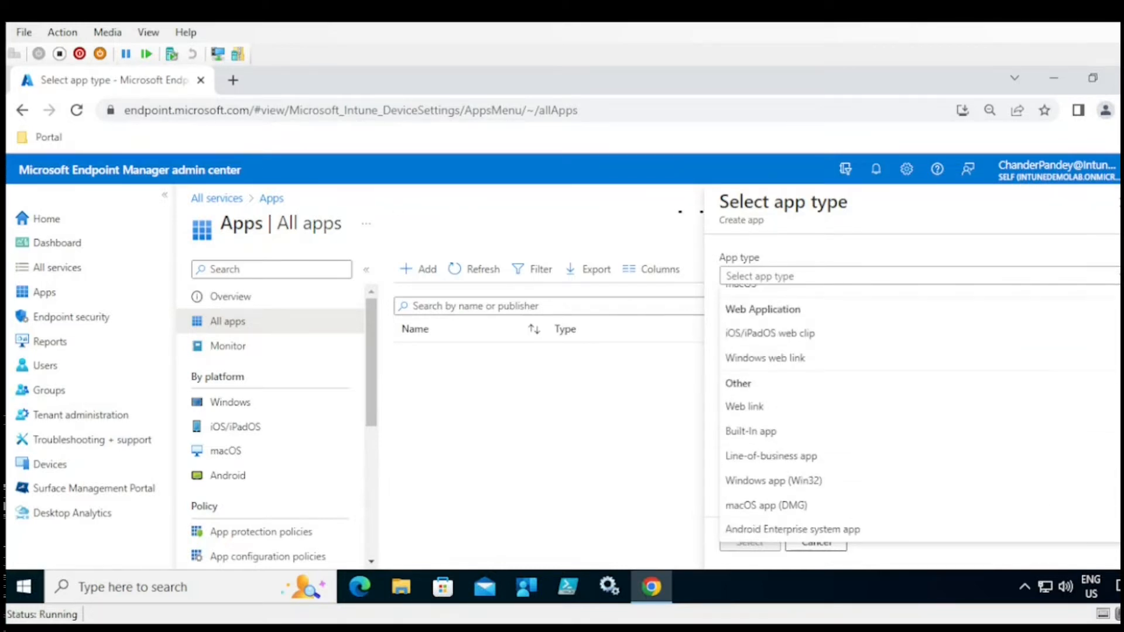
pyautogui.click(764, 481)
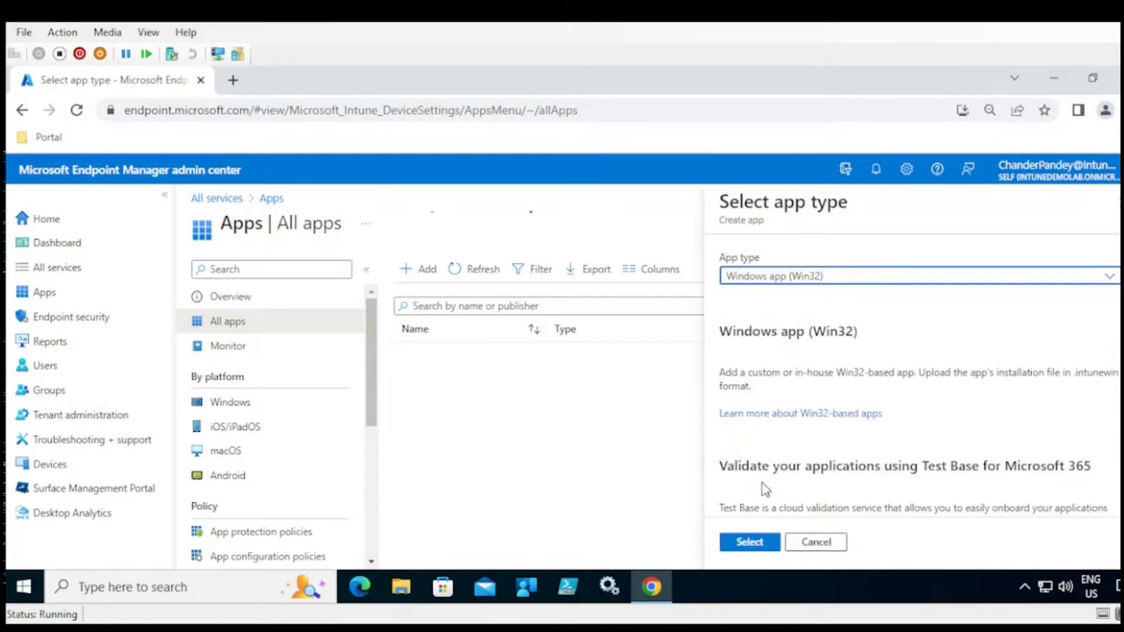
# - Confirm the Win32 app type, then preview and close the App package file panel
pyautogui.click(756, 544)
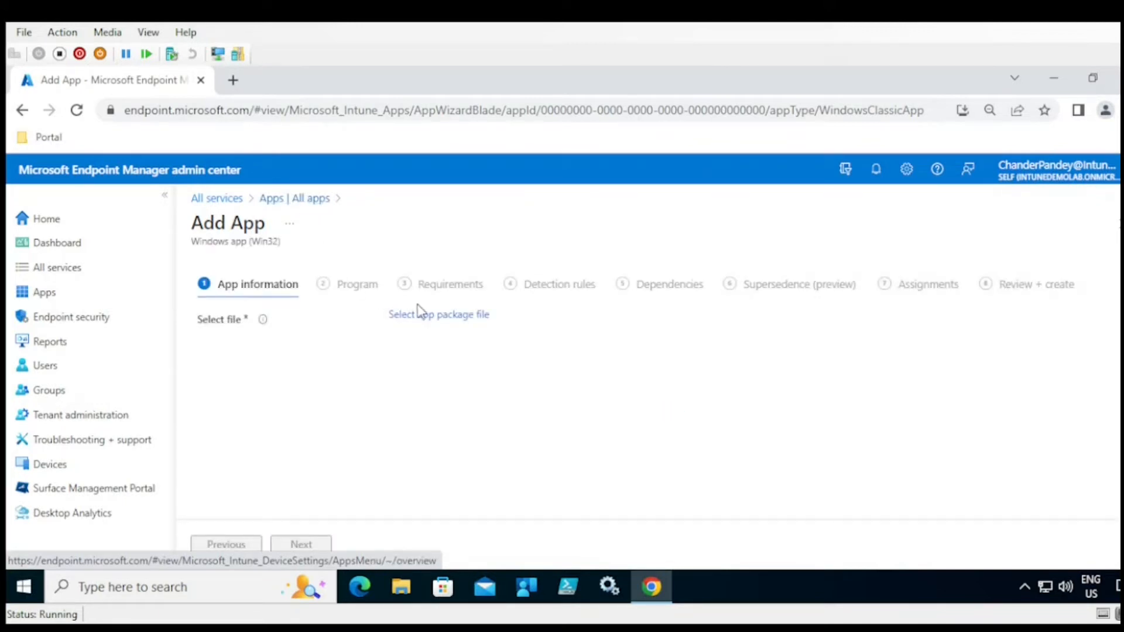
pyautogui.click(429, 316)
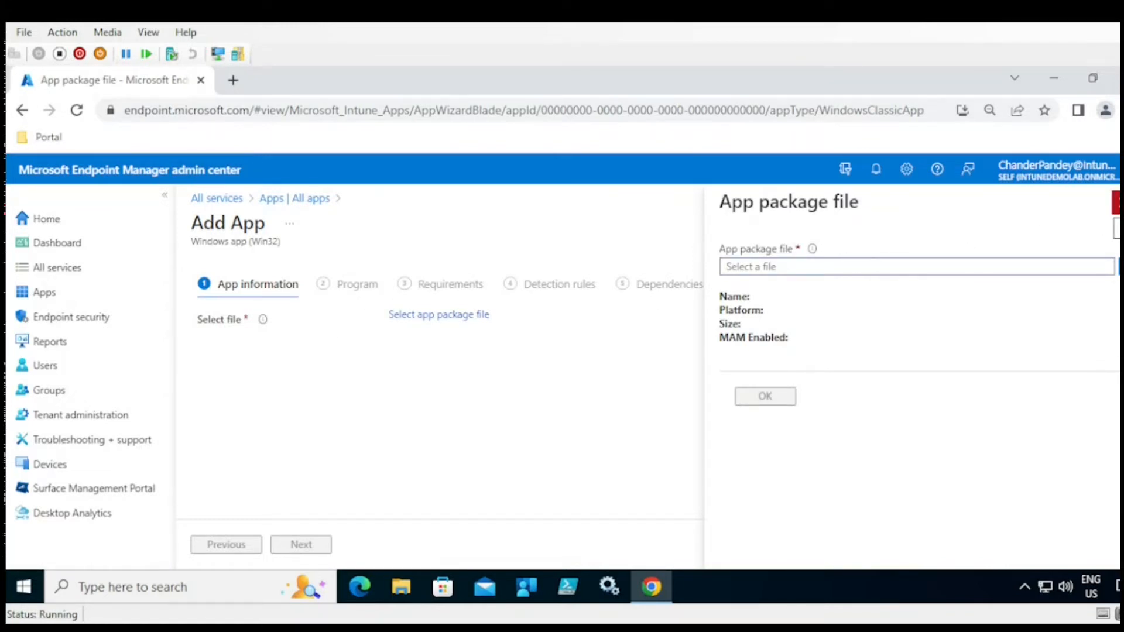
pyautogui.click(1117, 202)
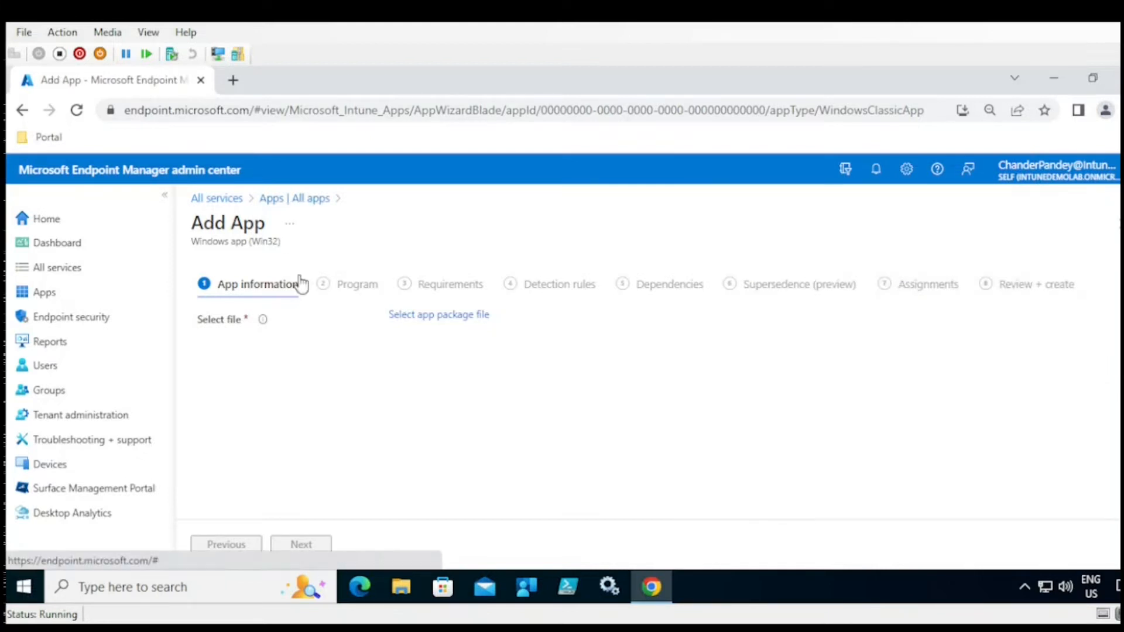
# - Restart adding an app as a Line-of-business app and open its App package file panel
pyautogui.click(299, 199)
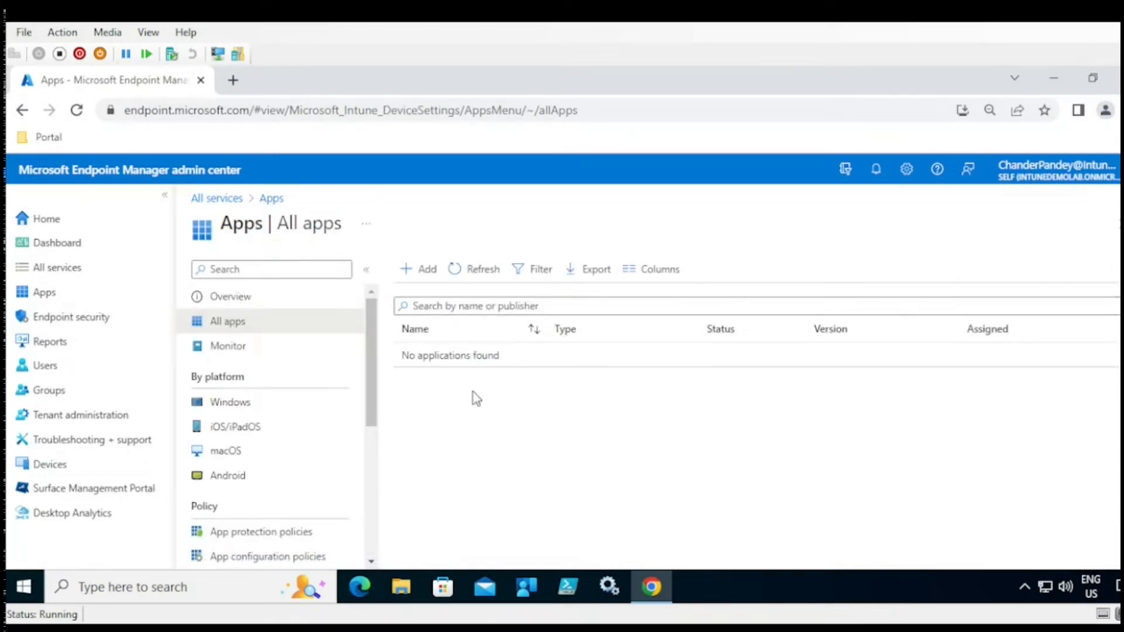
pyautogui.click(429, 272)
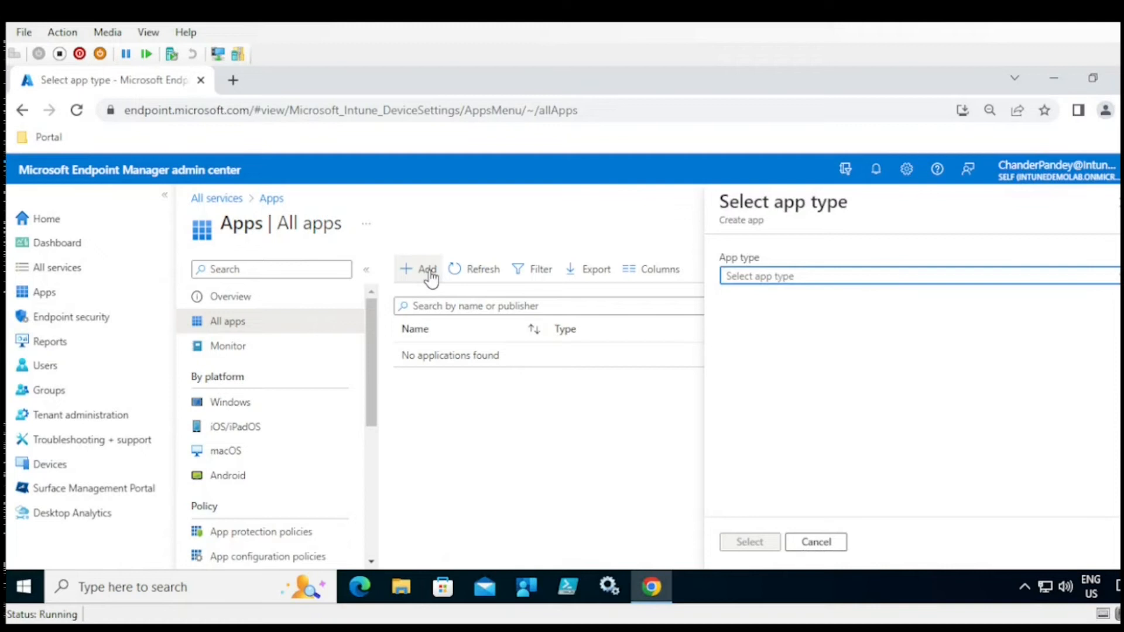
pyautogui.click(827, 284)
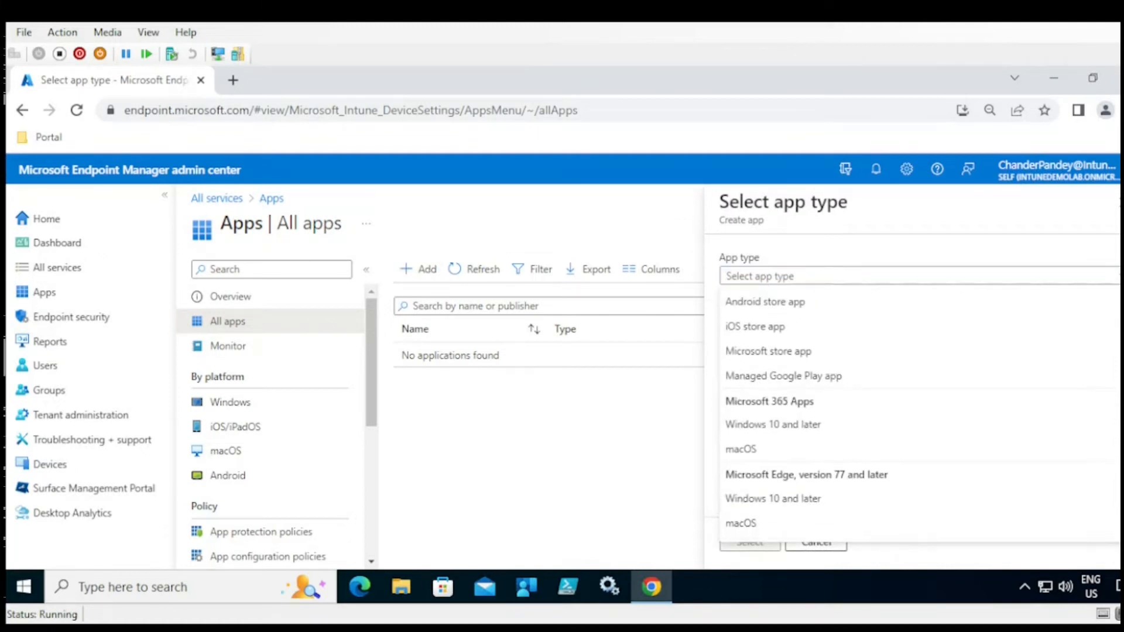
pyautogui.scroll(-5, 799, 413)
pyautogui.scroll(-1, 1086, 469)
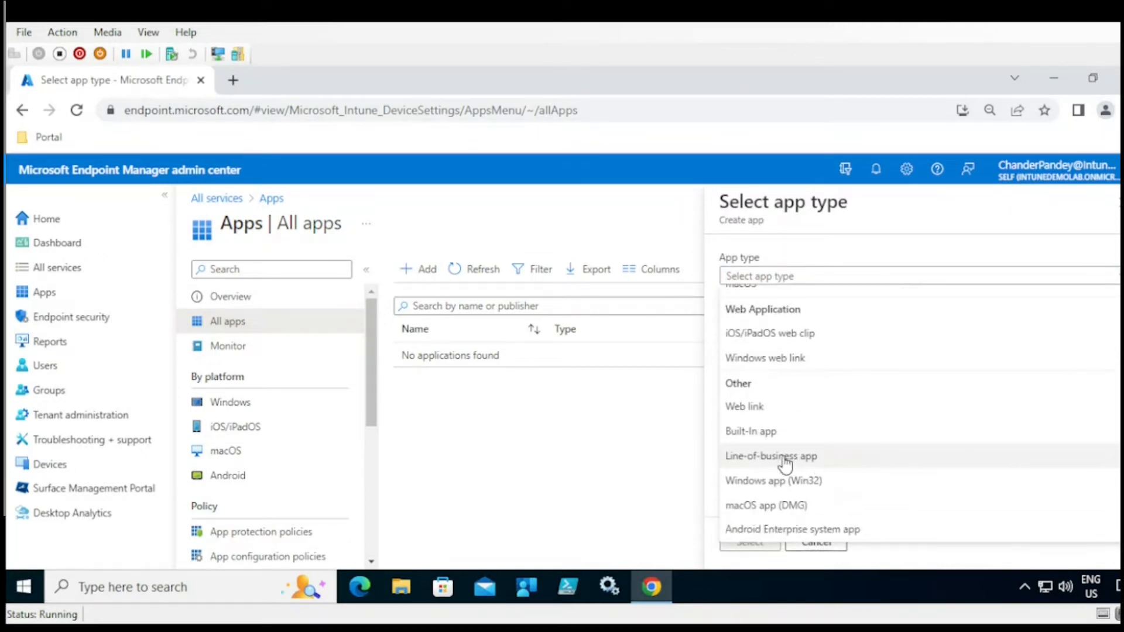
pyautogui.click(761, 463)
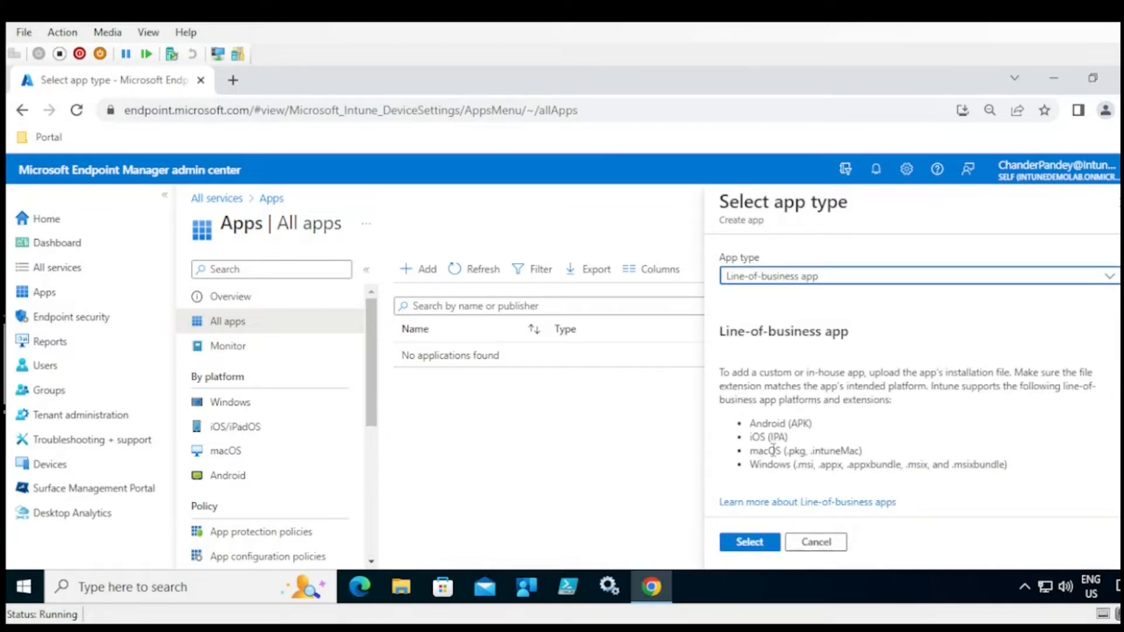
pyautogui.click(762, 542)
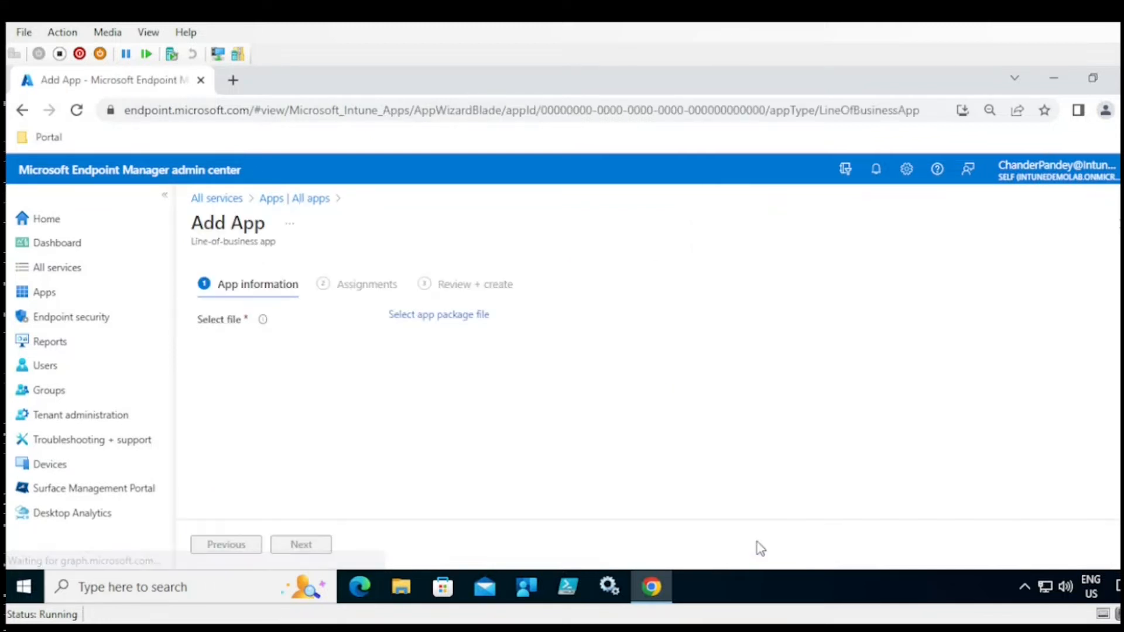
pyautogui.click(450, 322)
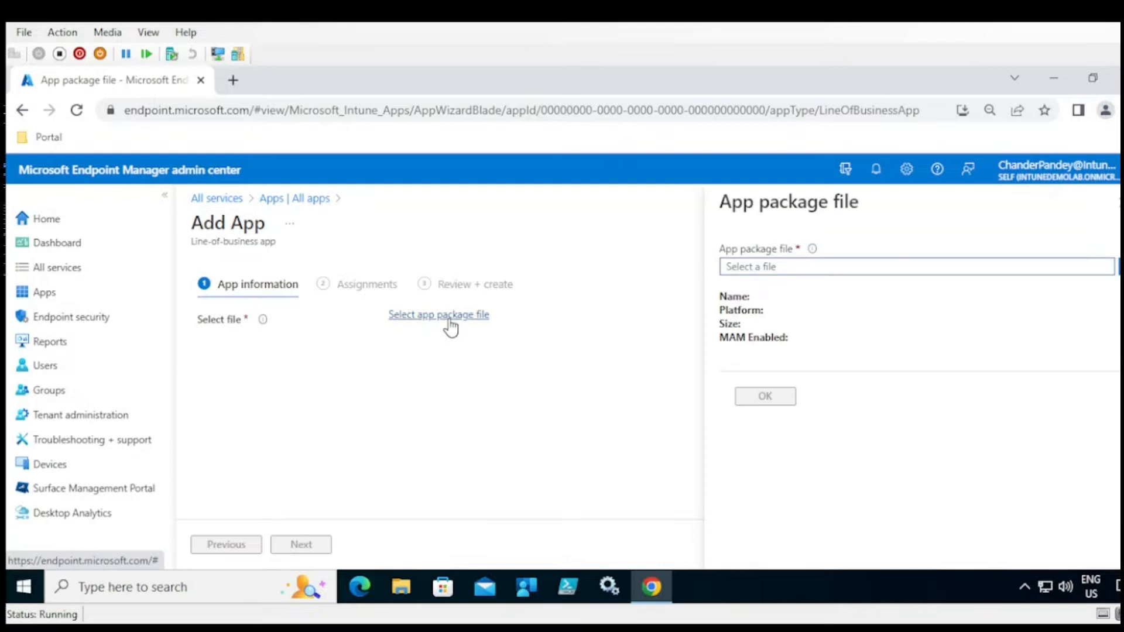
# - Browse the Downloads, logs and Desktop folders for a package file without choosing one
pyautogui.click(1120, 266)
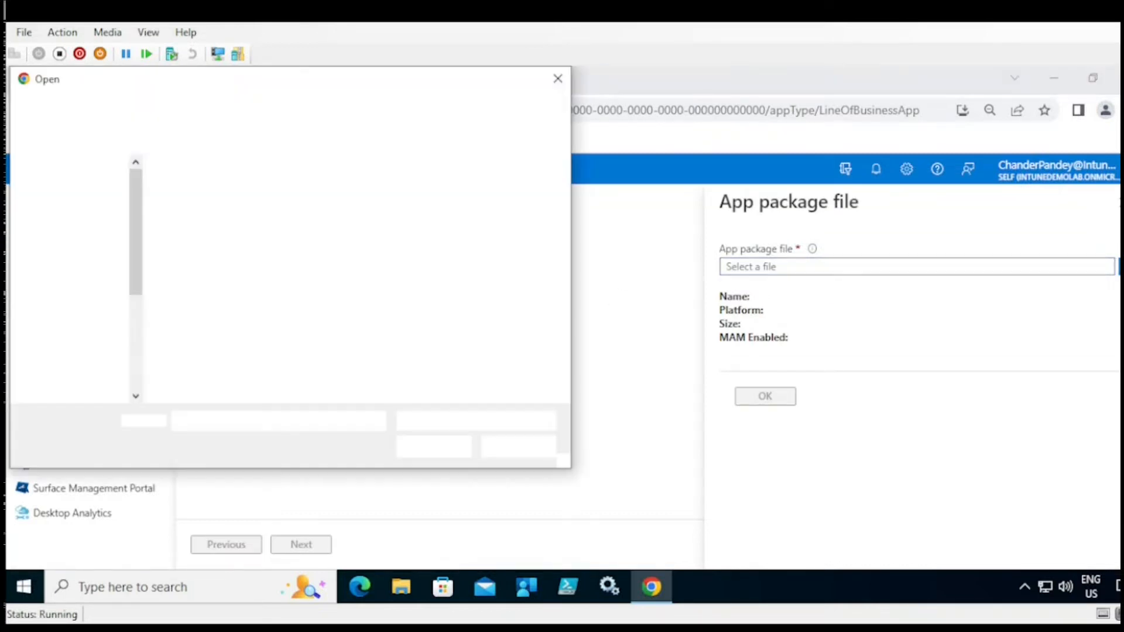
pyautogui.click(81, 219)
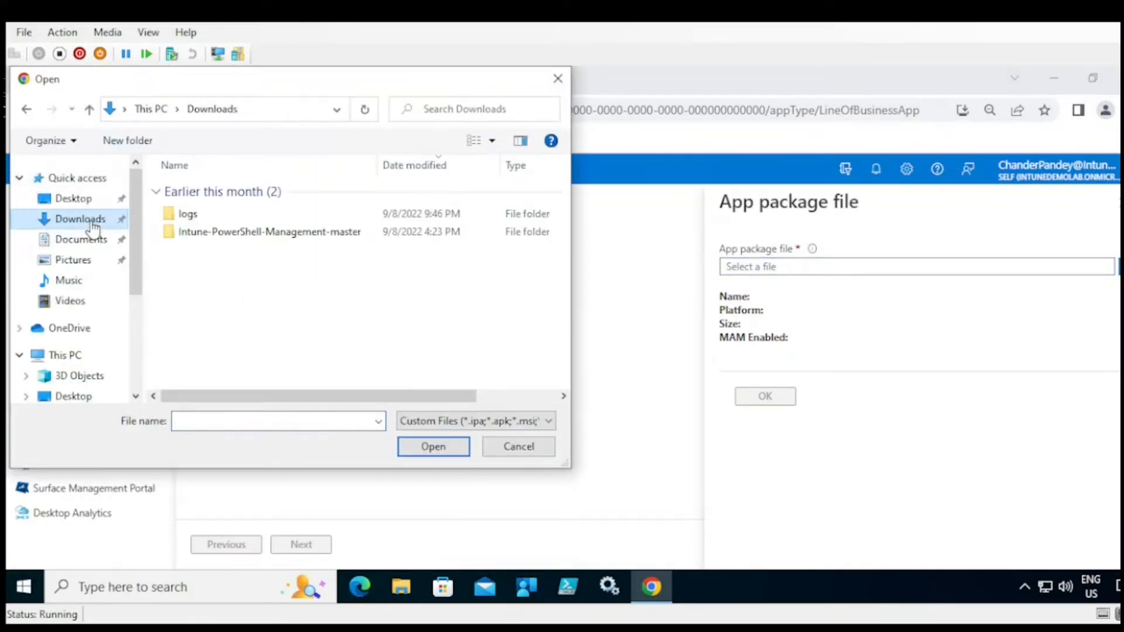
pyautogui.doubleClick(196, 216)
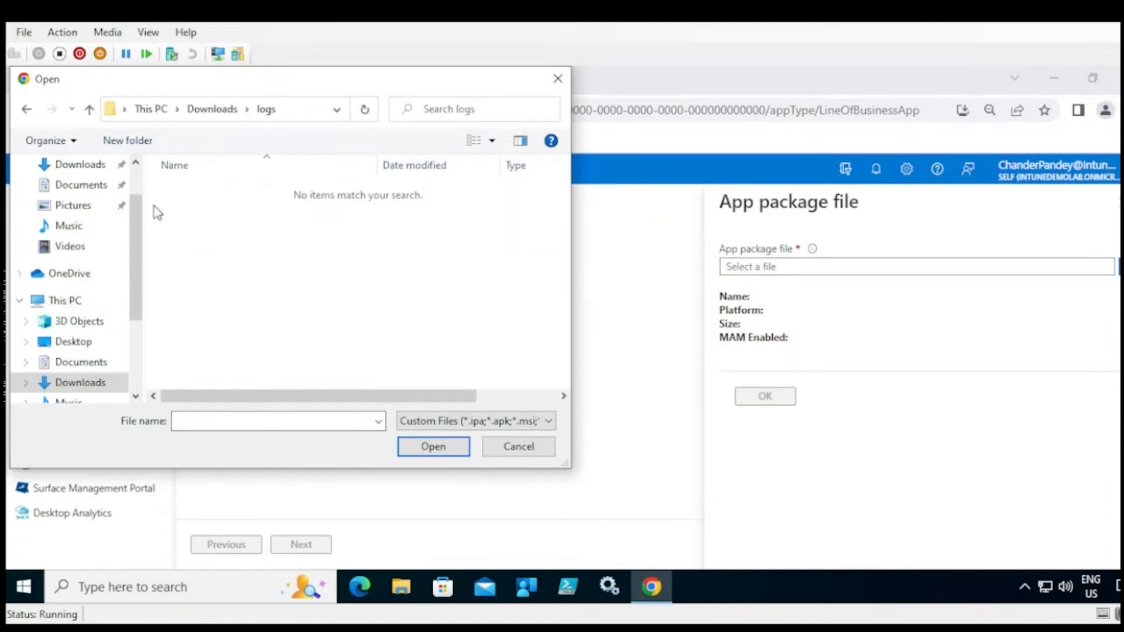
pyautogui.moveTo(139, 249); pyautogui.dragTo(139, 187)
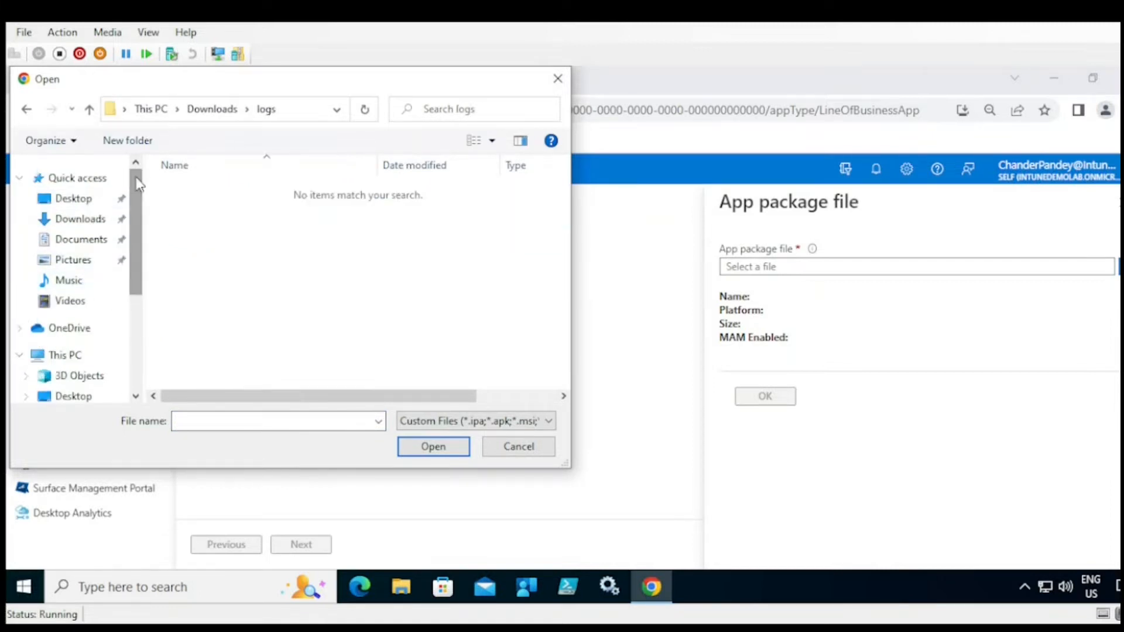
pyautogui.click(74, 198)
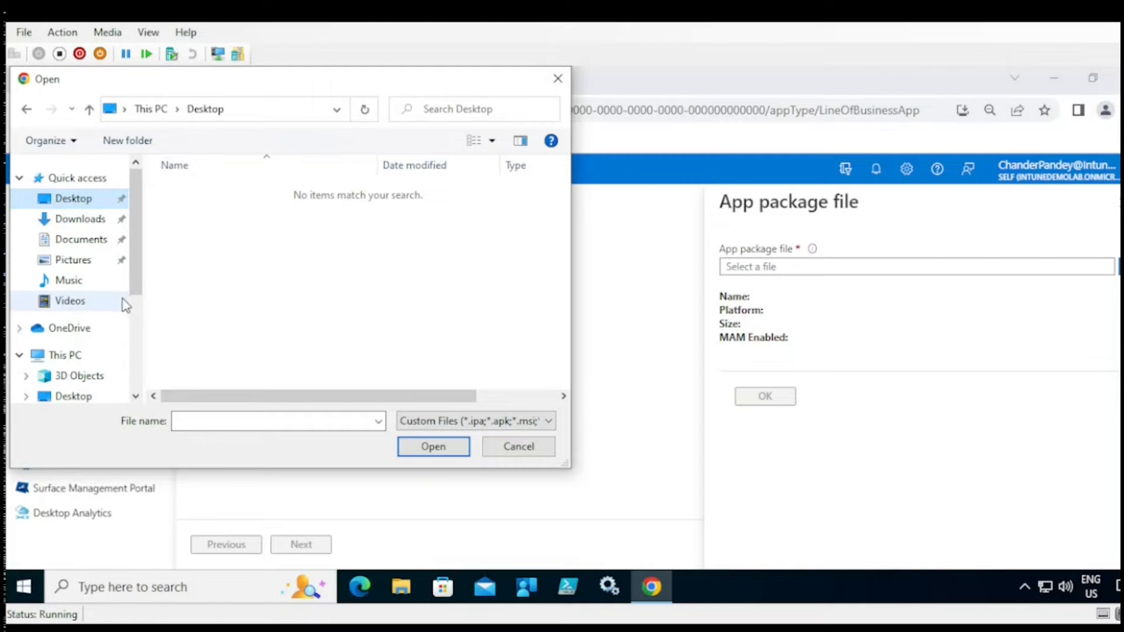
pyautogui.click(558, 78)
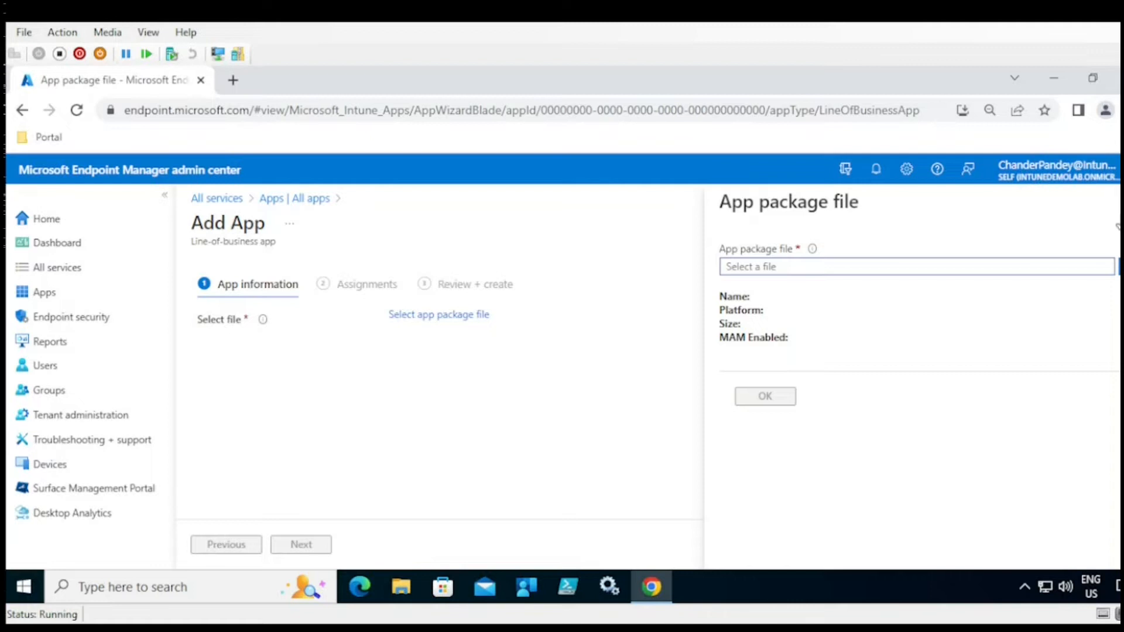
# - Close the App package file panel and return to the Apps | All apps list
pyautogui.moveTo(335, 286); pyautogui.dragTo(398, 292)
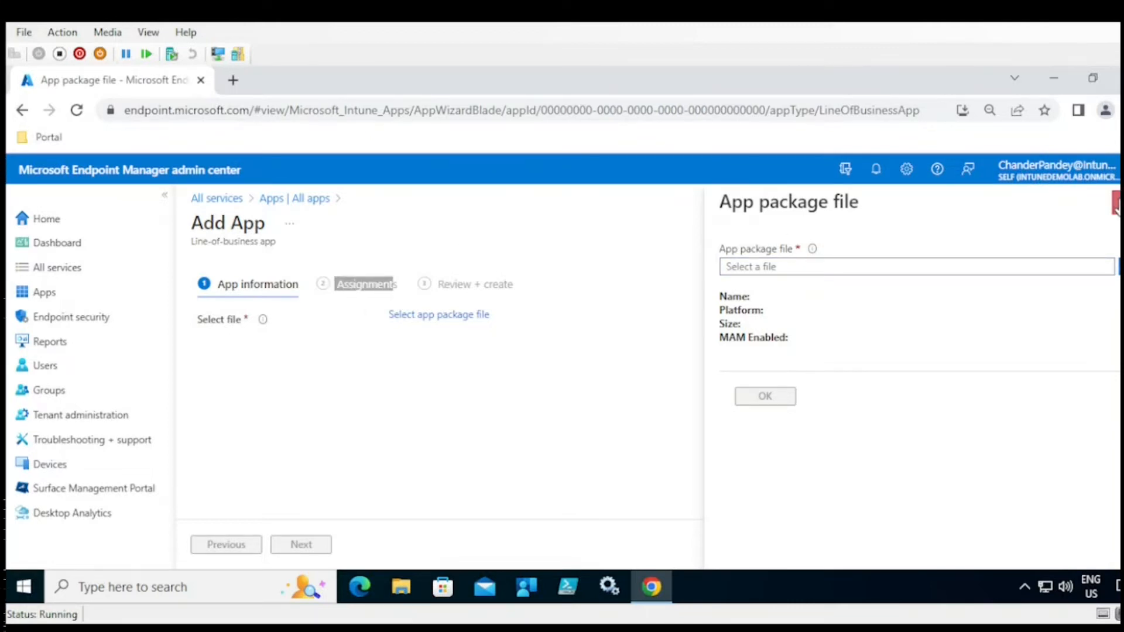
pyautogui.click(1115, 201)
pyautogui.click(294, 202)
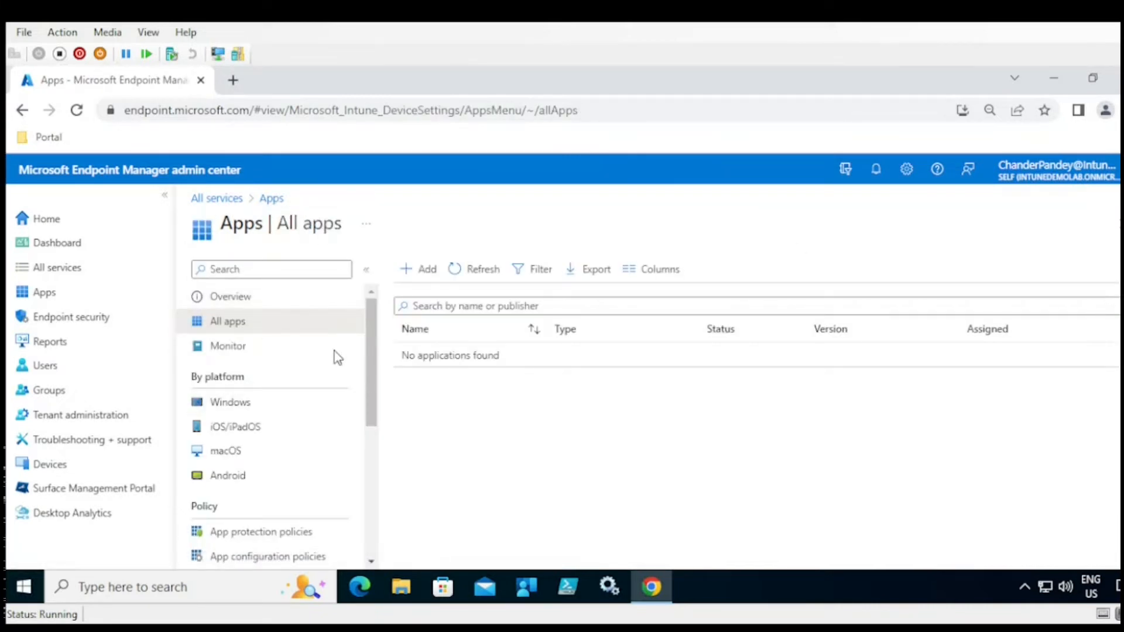
# - Preview the app type list for a new app and close it without adding anything
pyautogui.click(435, 278)
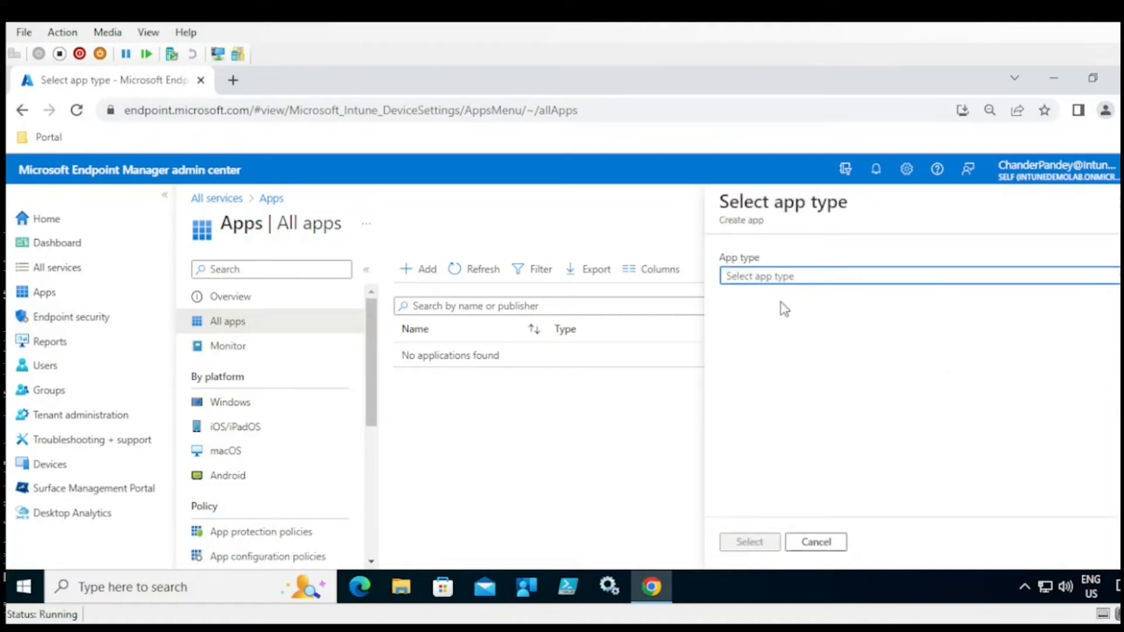
pyautogui.click(803, 287)
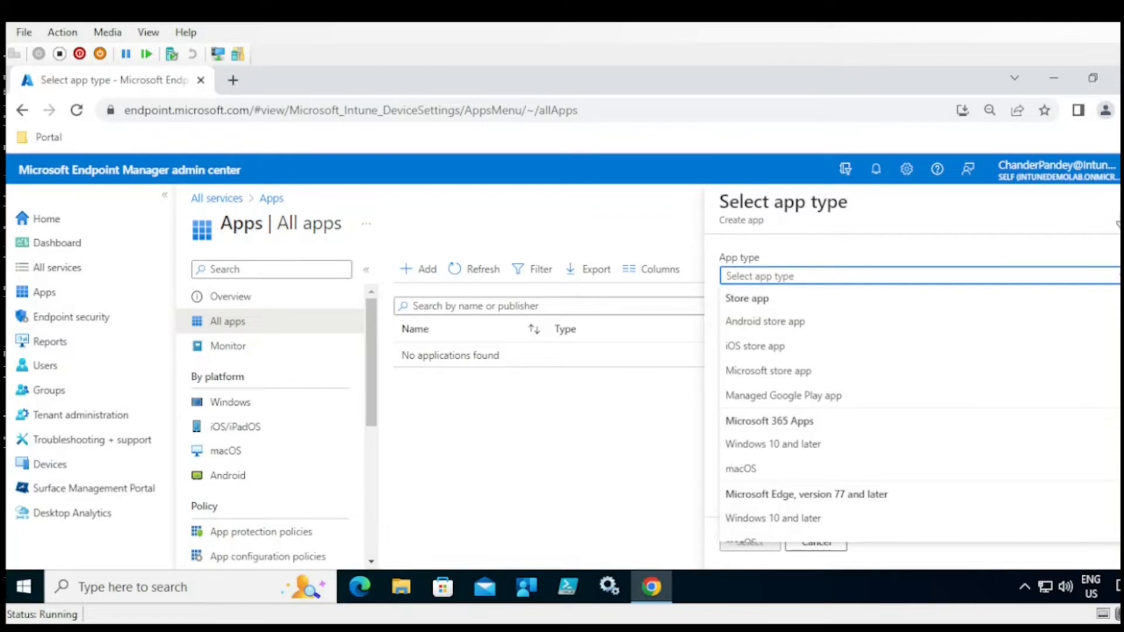
pyautogui.click(1120, 205)
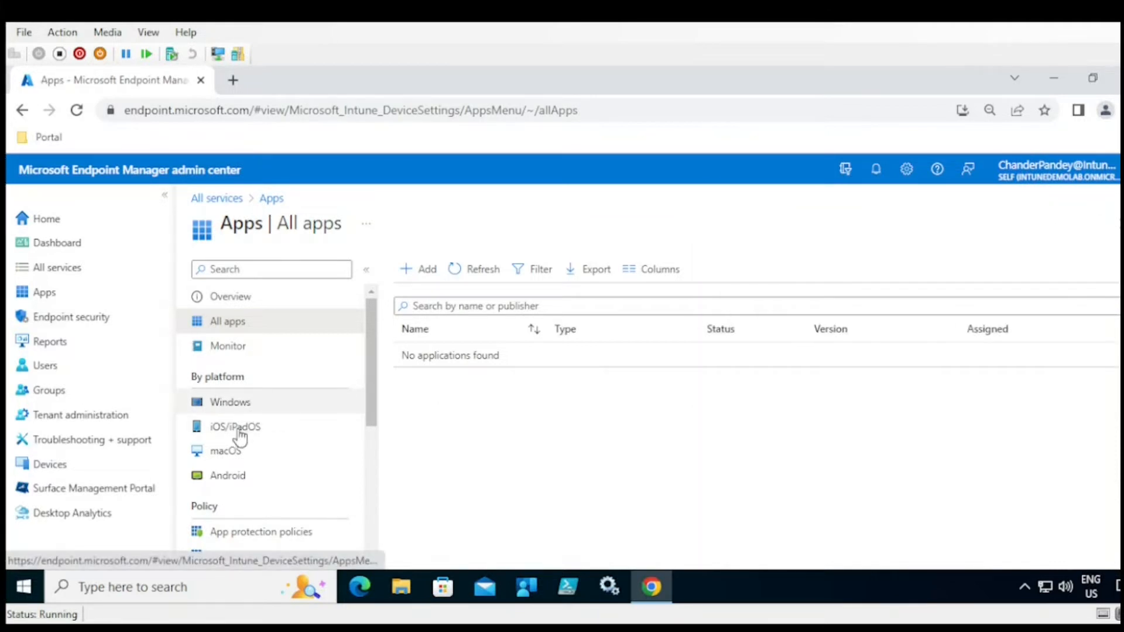
# - View the app types available for a new Android app, then return to the Apps overview
pyautogui.click(229, 477)
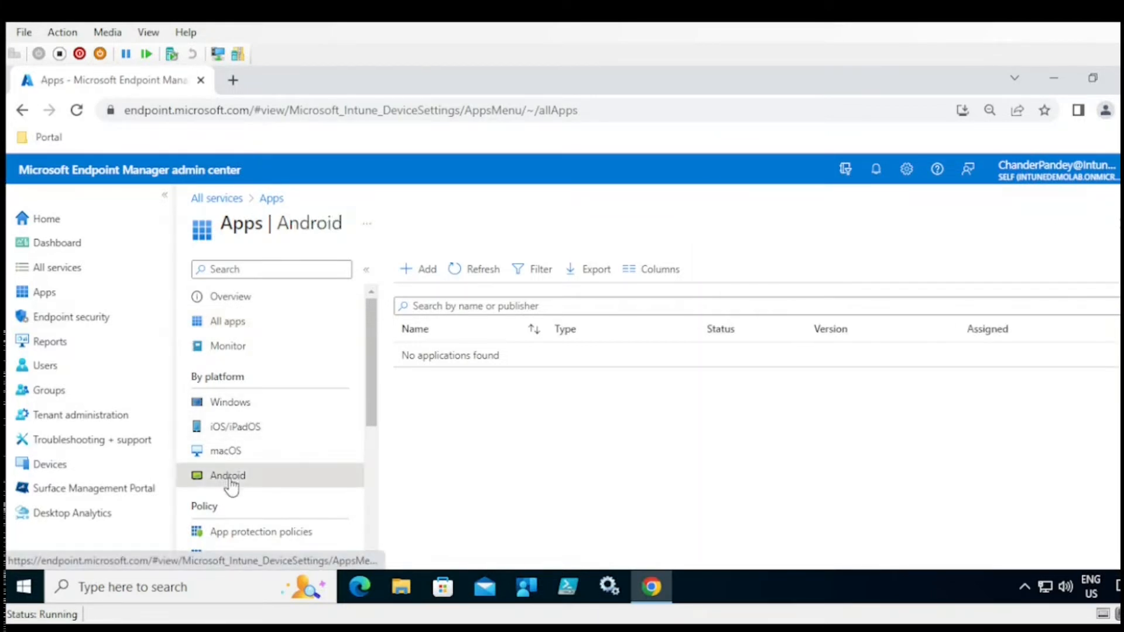
pyautogui.click(424, 279)
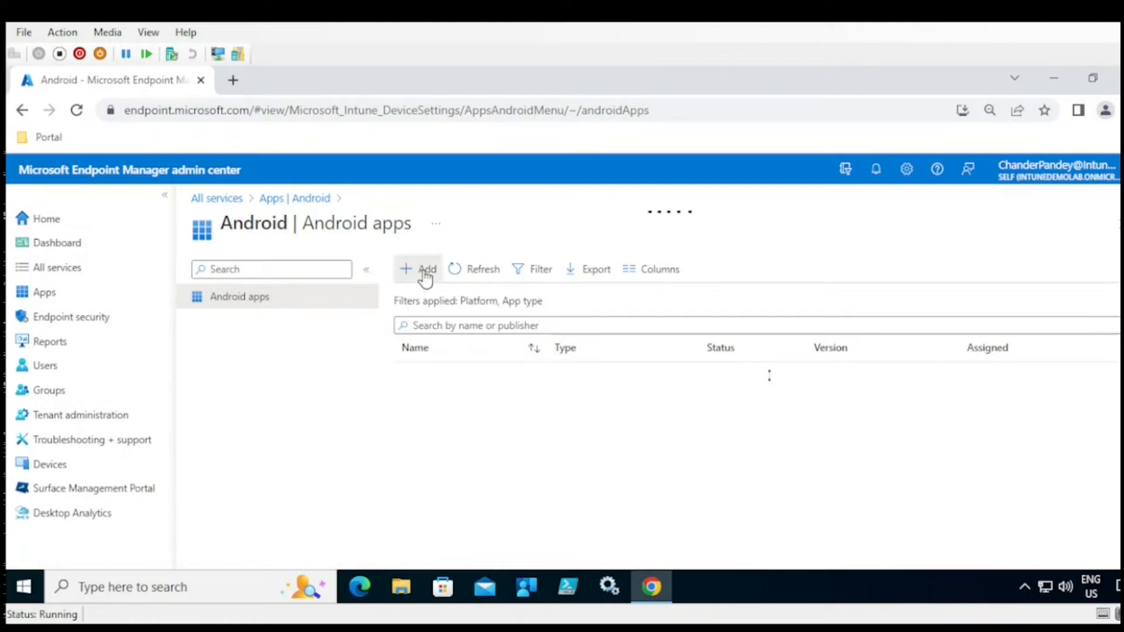
pyautogui.click(846, 287)
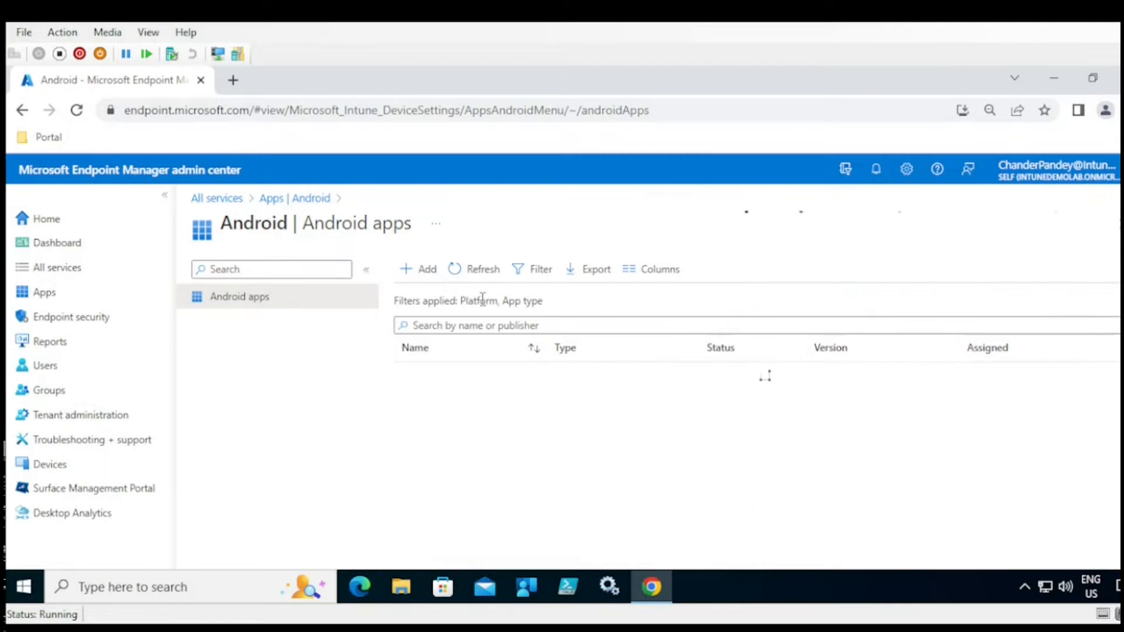
pyautogui.click(274, 202)
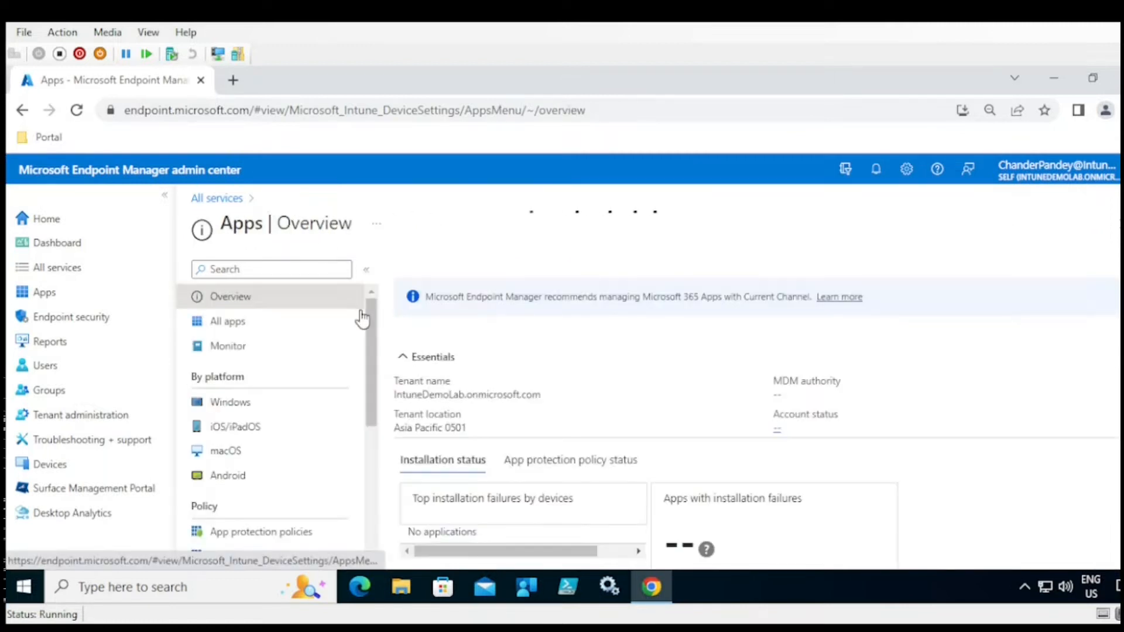
# - Scroll the Apps menu and go to Tenant administration's tenant status page
pyautogui.scroll(-2, 375, 357)
pyautogui.moveTo(375, 367); pyautogui.dragTo(372, 403)
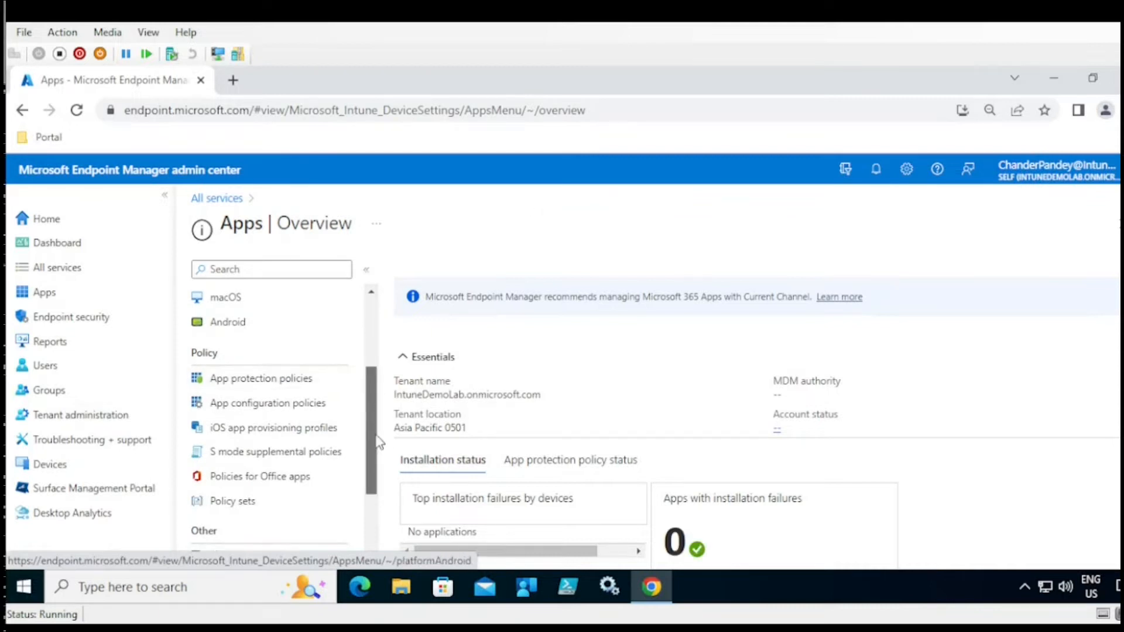
pyautogui.scroll(-2, 379, 444)
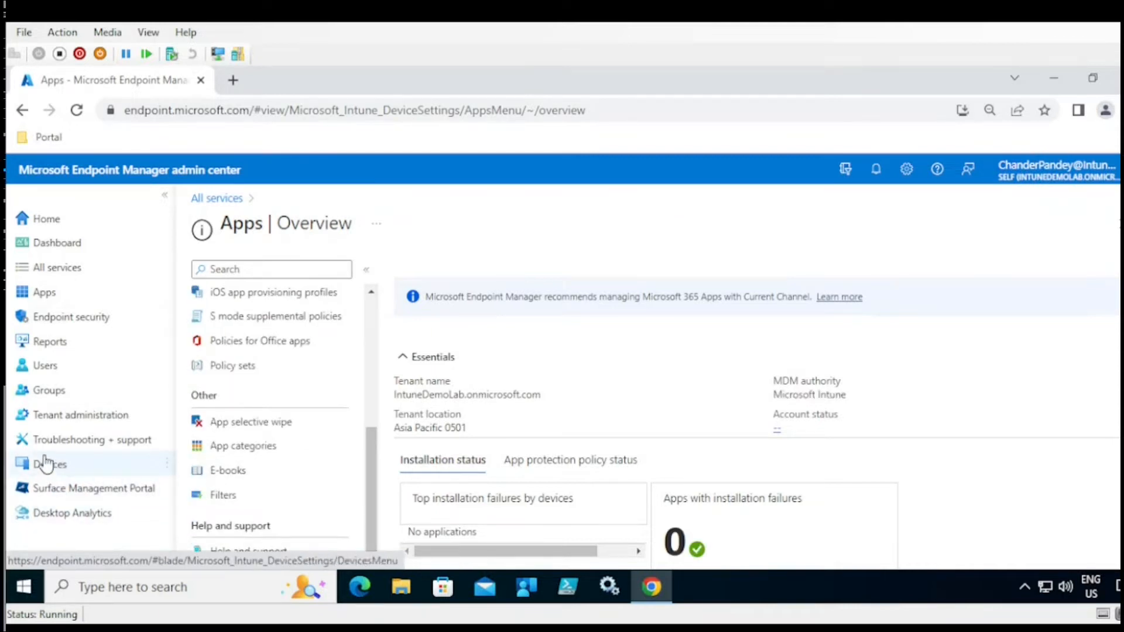
pyautogui.click(70, 420)
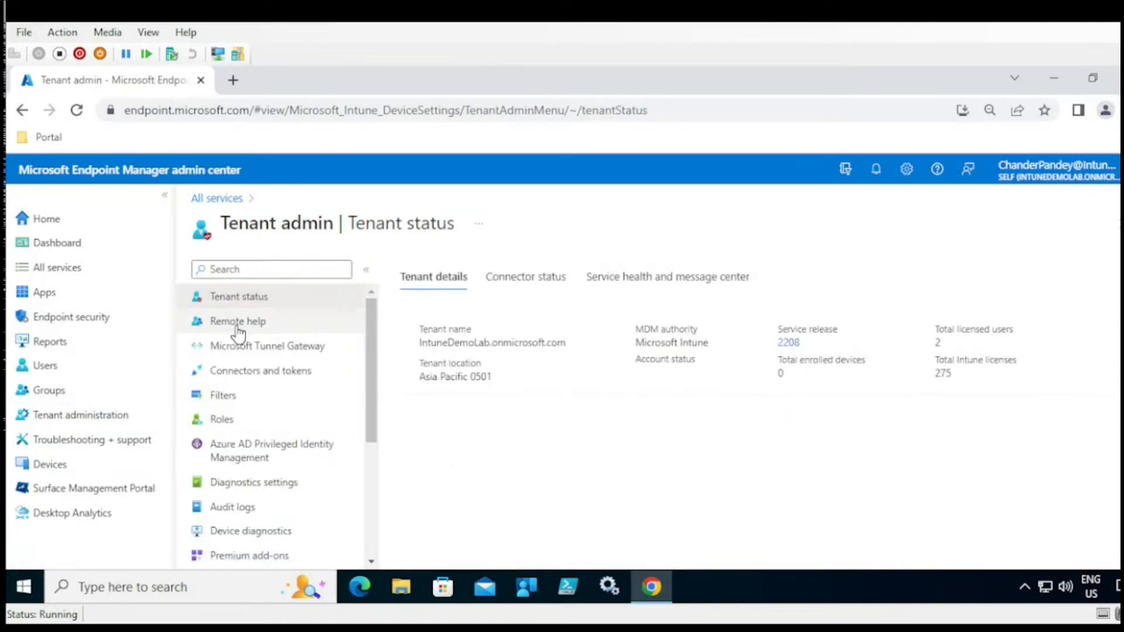
# - Open Connectors and tokens and select the Managed Google Play connector under Android
pyautogui.click(257, 380)
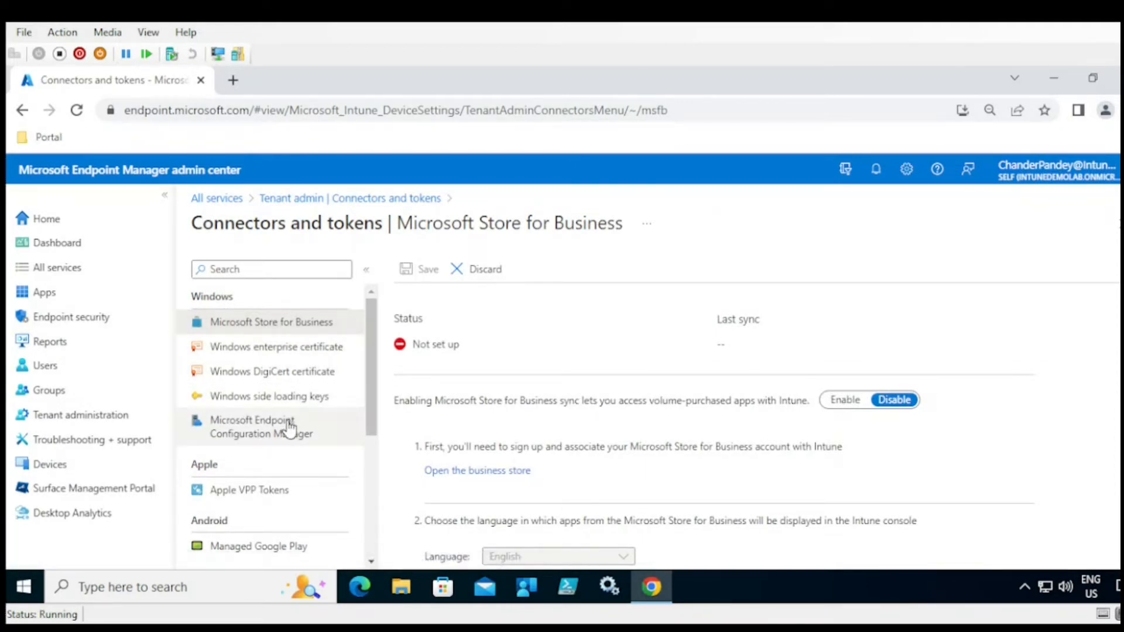
pyautogui.moveTo(376, 404); pyautogui.dragTo(377, 460)
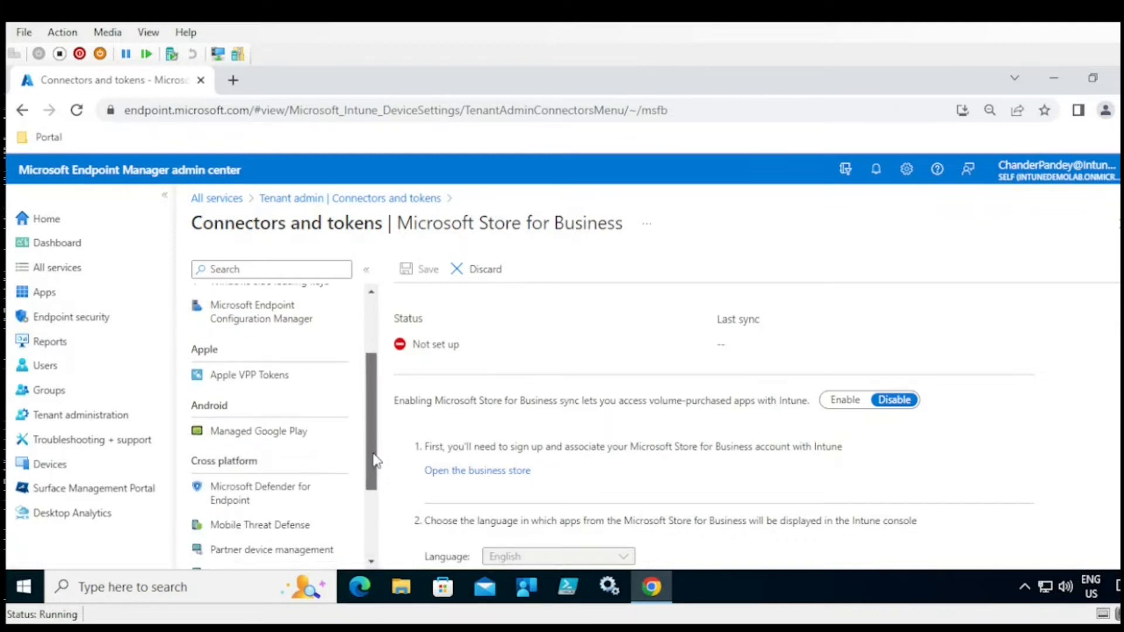
pyautogui.click(252, 446)
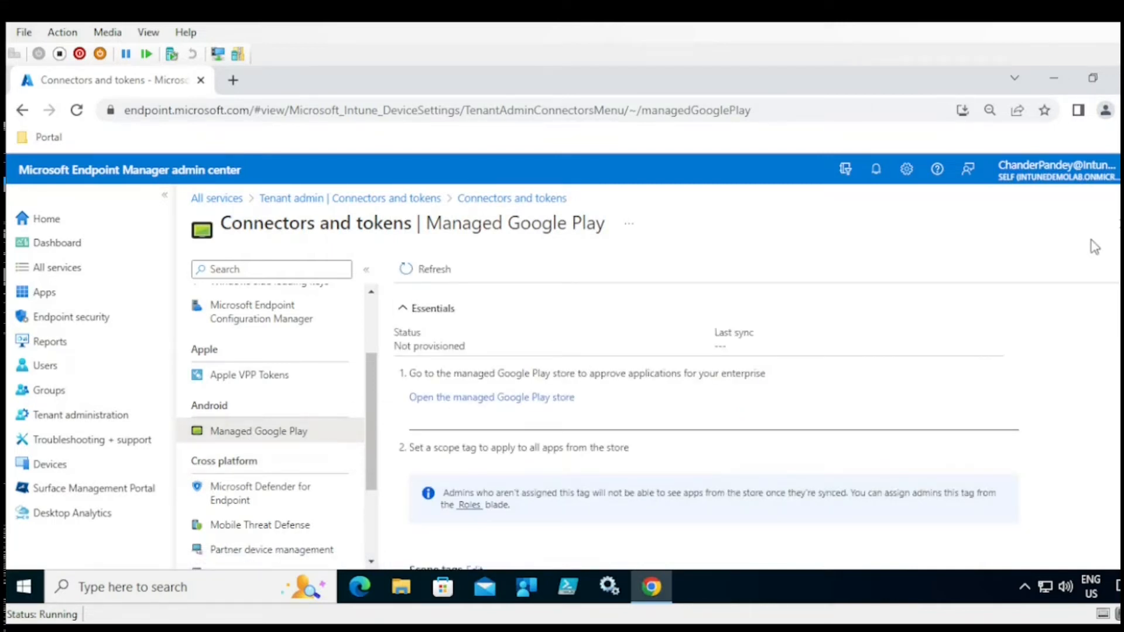
# - Review Managed Google Play's scope tags and Save + Sync, then switch to Microsoft Store for Business
pyautogui.scroll(-3, 706, 425)
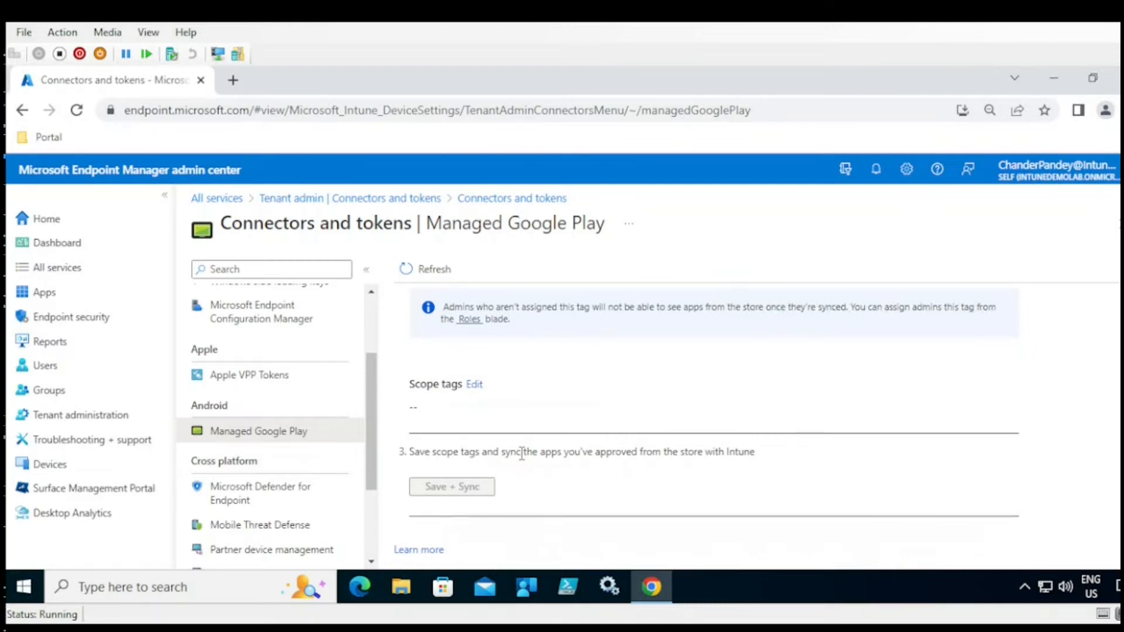
pyautogui.scroll(-1, 707, 425)
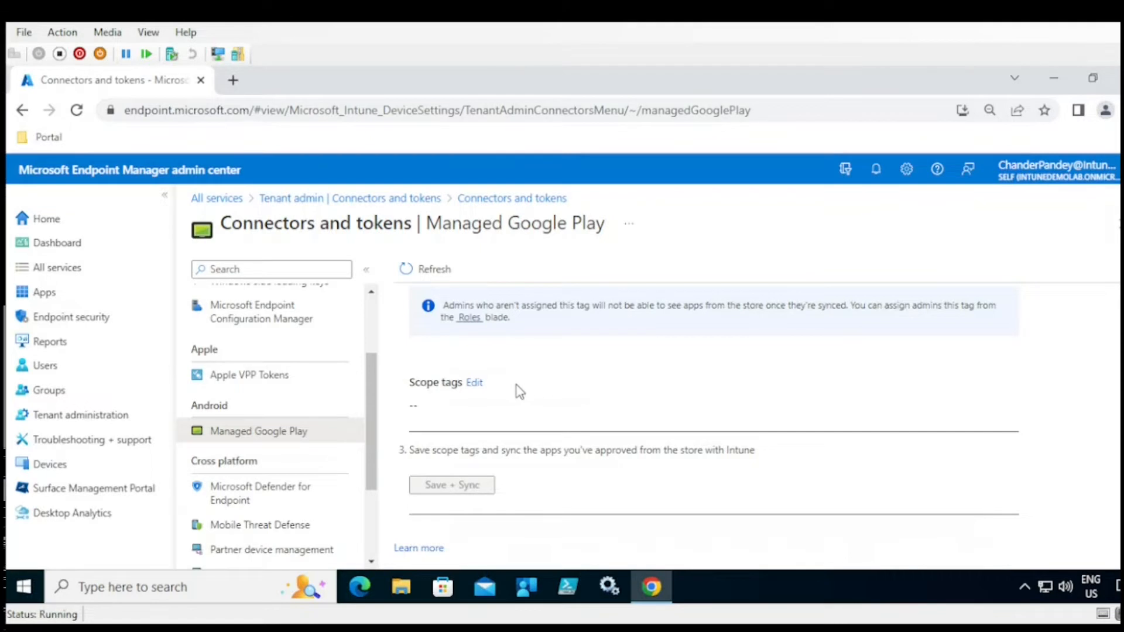
pyautogui.moveTo(376, 397); pyautogui.dragTo(376, 356)
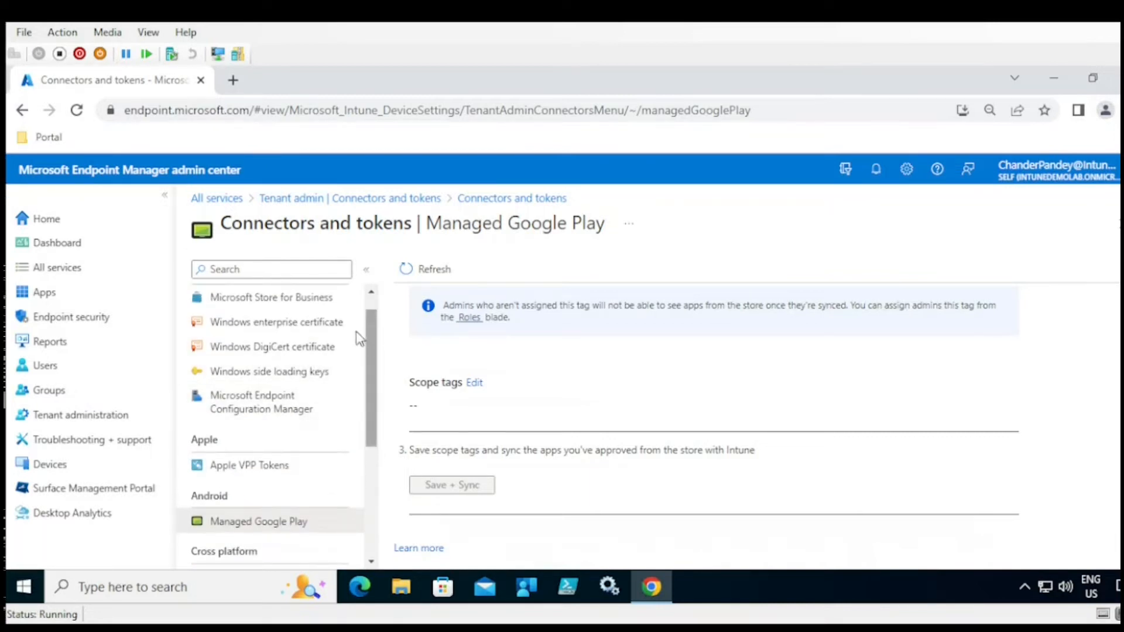
pyautogui.click(275, 300)
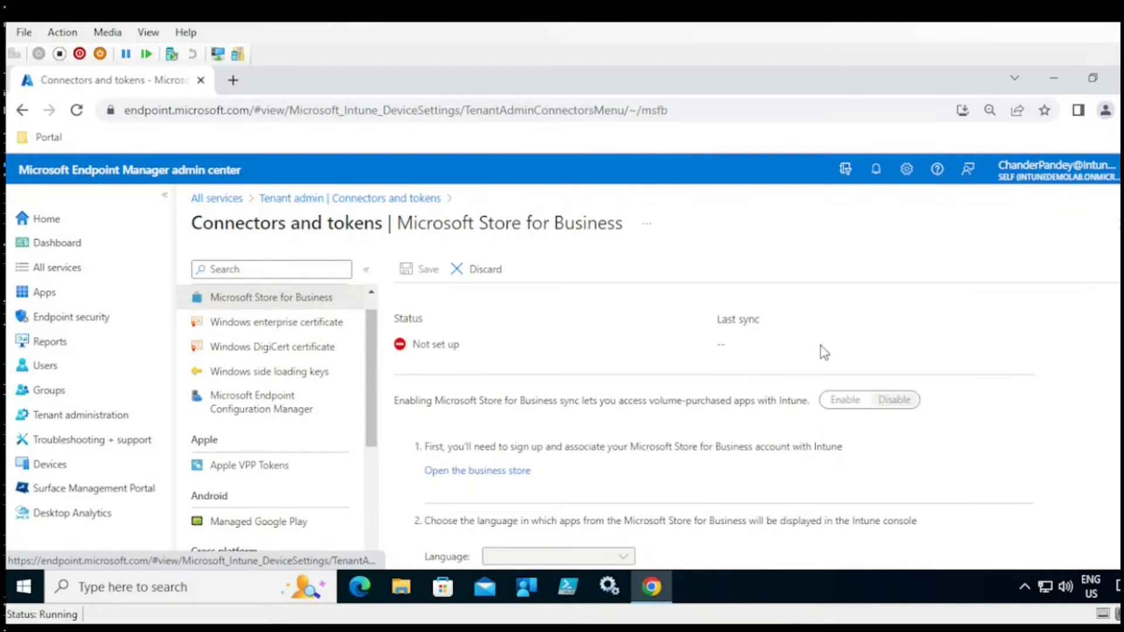
# - Scroll the unconfigured Store for Business page, then return via Tenant admin to Apps
pyautogui.scroll(-3, 1091, 338)
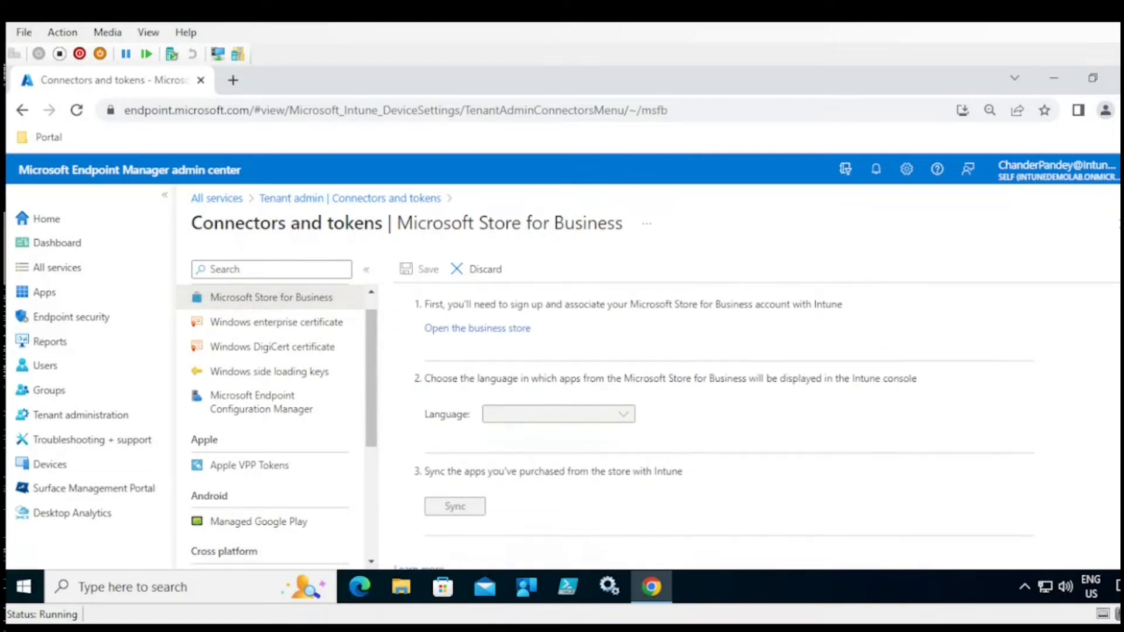
pyautogui.scroll(-1, 714, 427)
pyautogui.scroll(3, 715, 427)
pyautogui.scroll(-2, 714, 428)
pyautogui.scroll(2, 714, 428)
pyautogui.scroll(-3, 714, 428)
pyautogui.scroll(3, 714, 427)
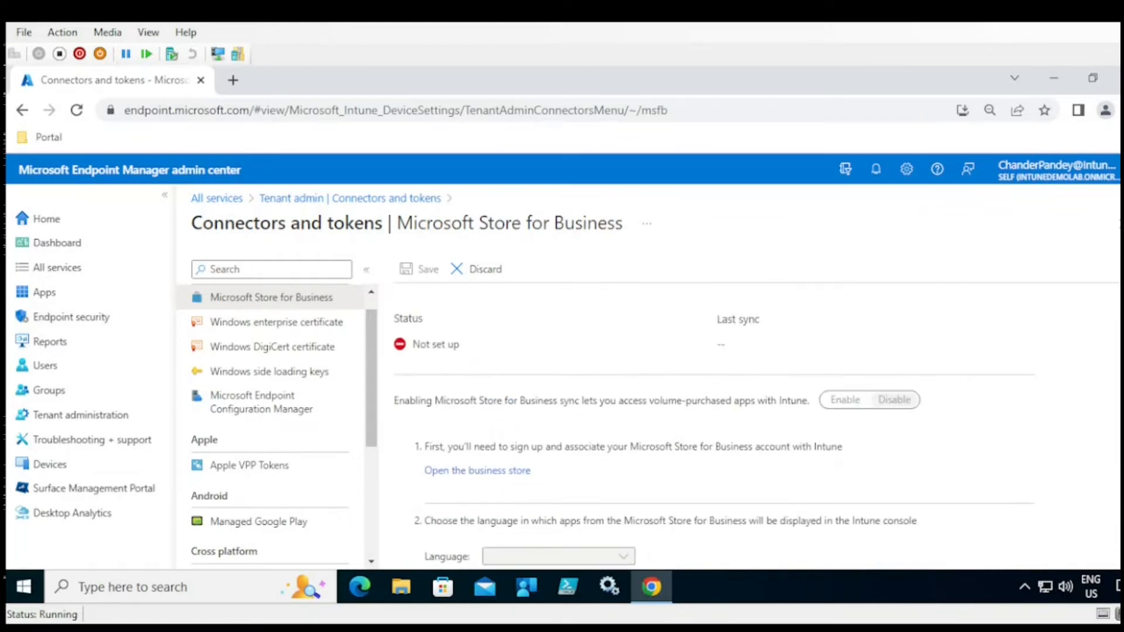
pyautogui.click(377, 199)
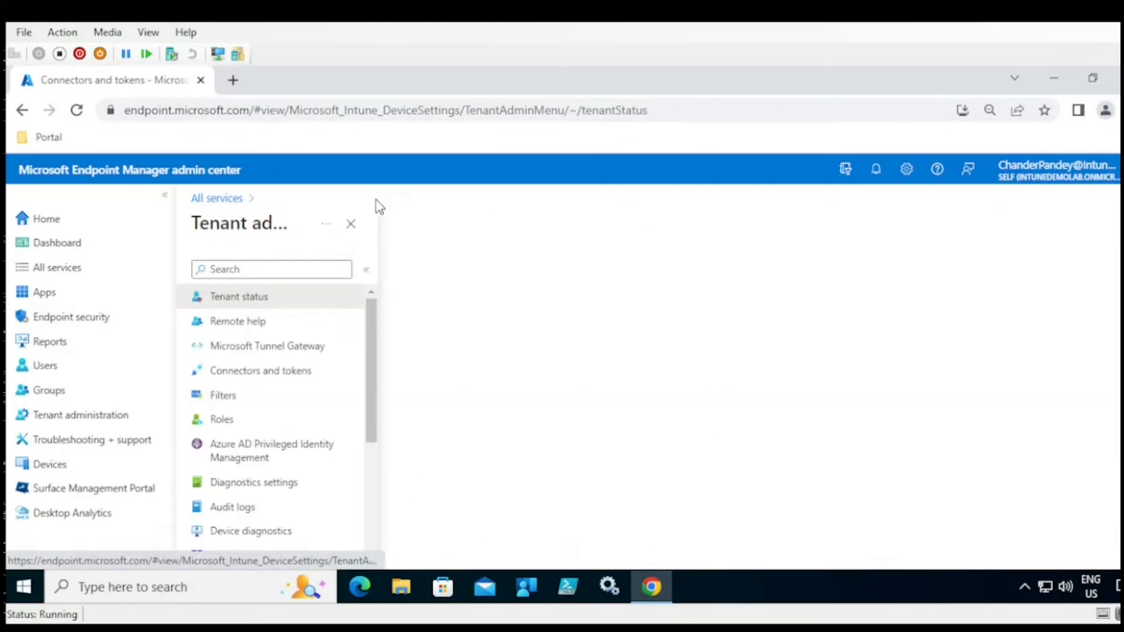
pyautogui.click(66, 297)
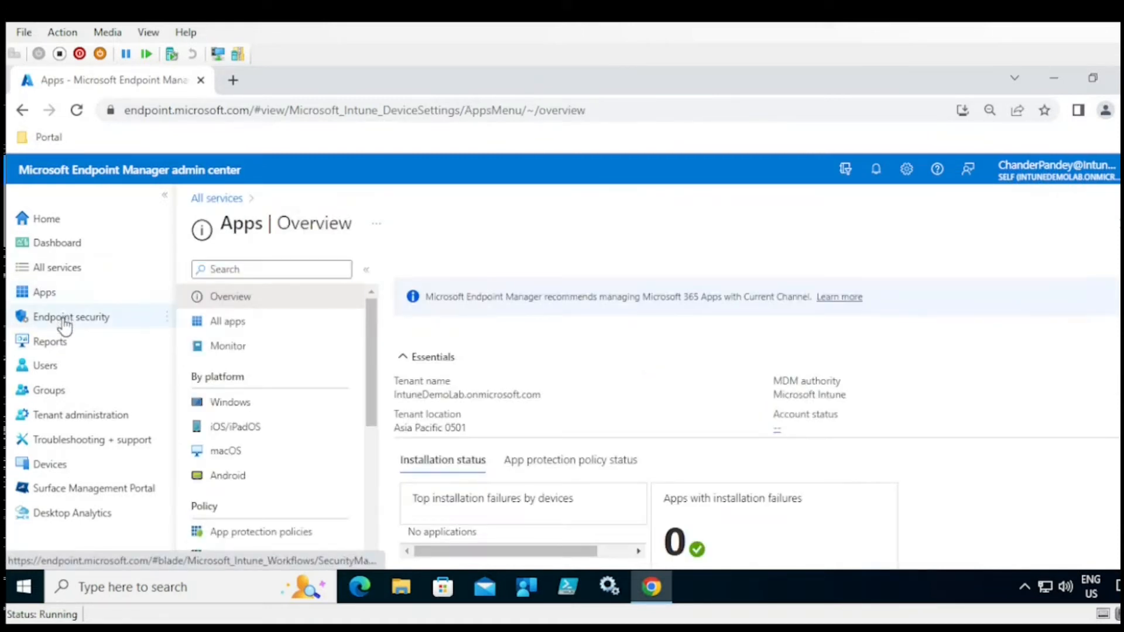
# - Open Endpoint security and view its All devices and Security baselines pages
pyautogui.click(65, 322)
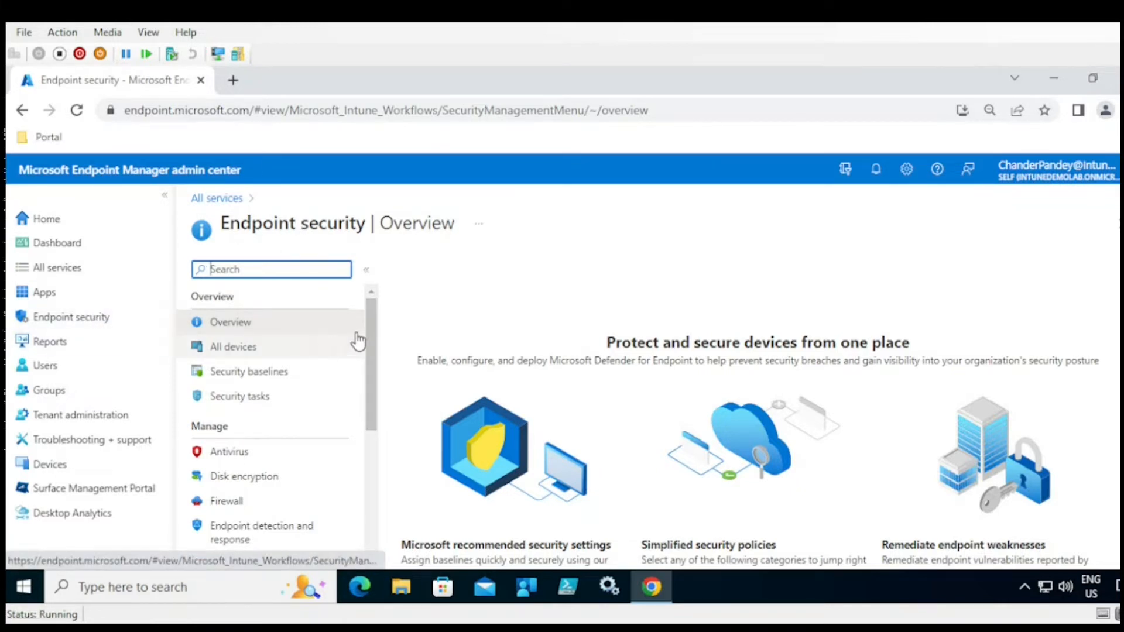
pyautogui.scroll(-1, 378, 369)
pyautogui.moveTo(378, 369); pyautogui.dragTo(381, 324)
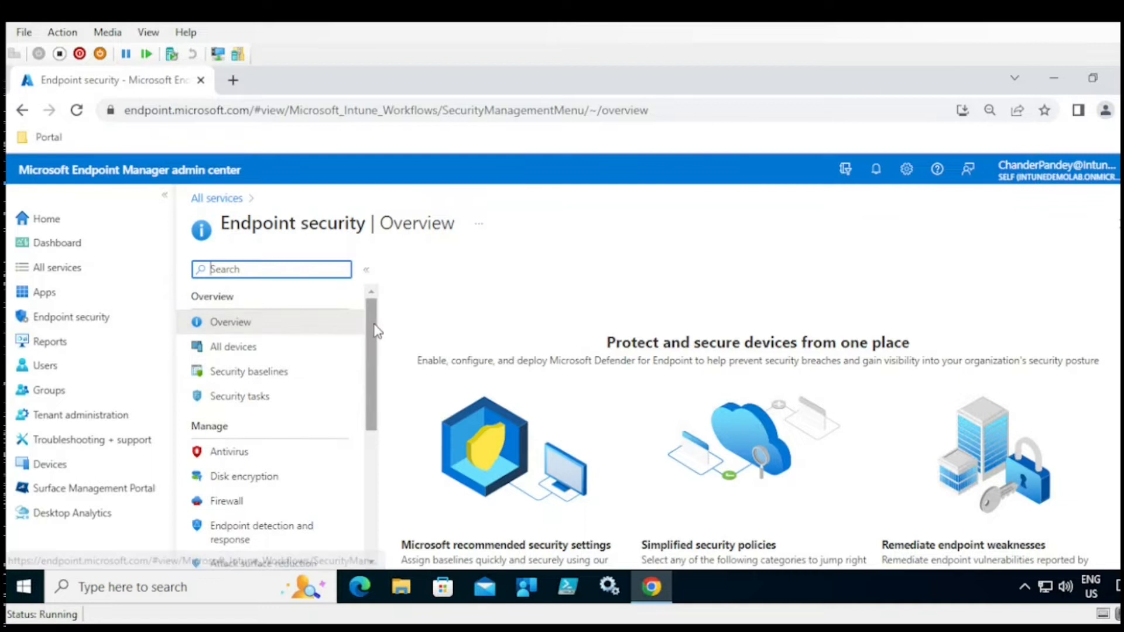
pyautogui.click(251, 351)
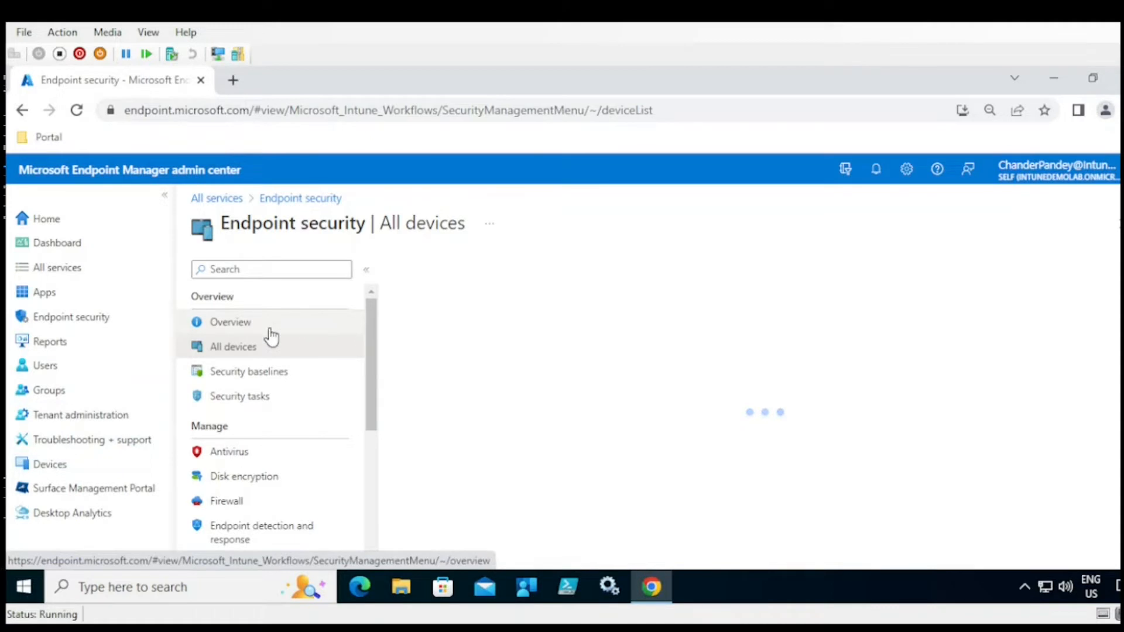
pyautogui.click(260, 379)
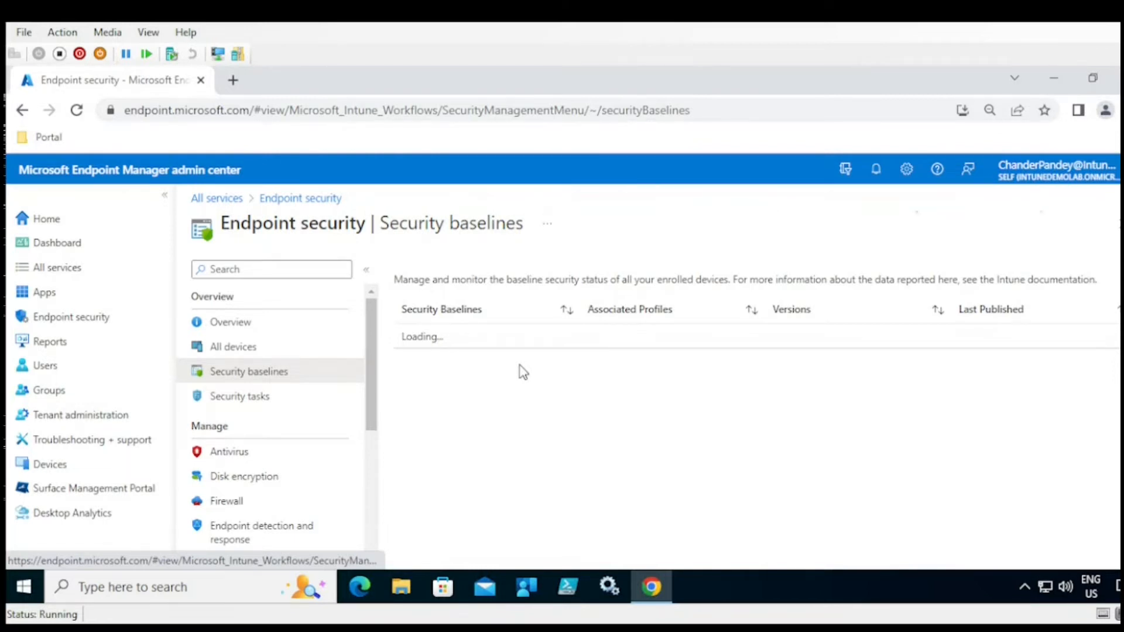
# - Show the empty Security tasks list, briefly opening and closing the Portal bookmarks folder
pyautogui.click(257, 404)
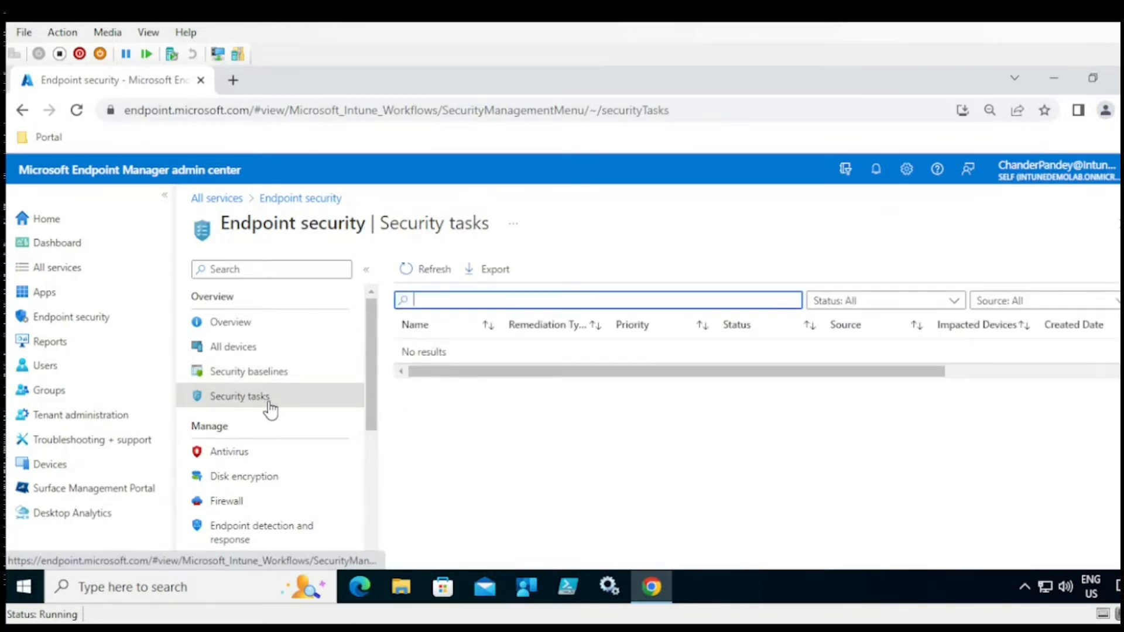
pyautogui.moveTo(495, 369); pyautogui.dragTo(423, 369)
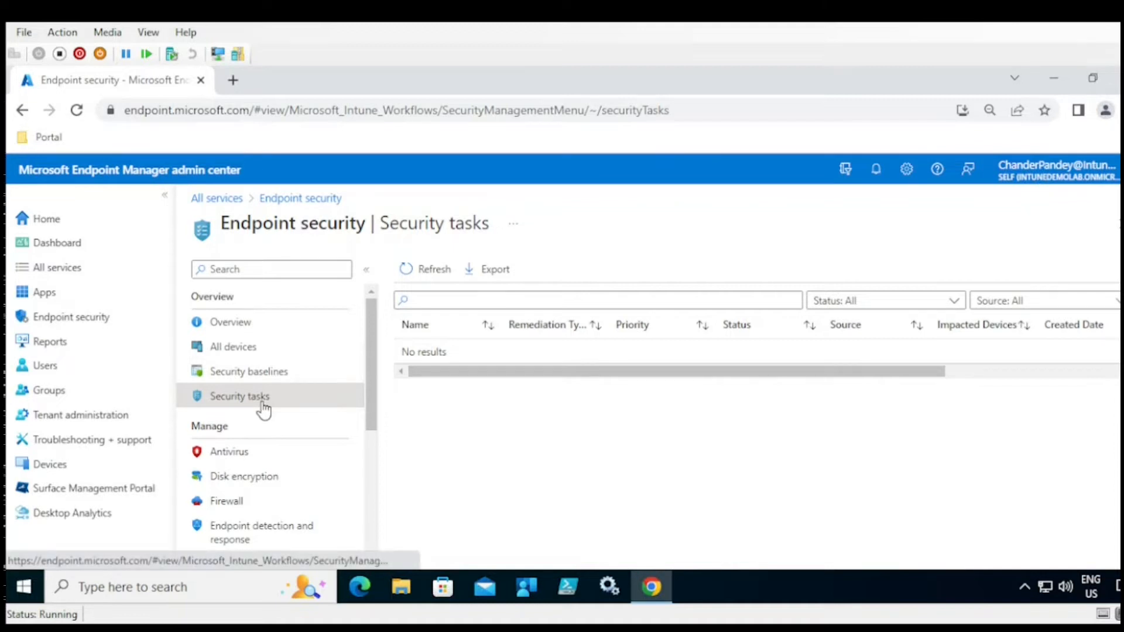
pyautogui.click(51, 138)
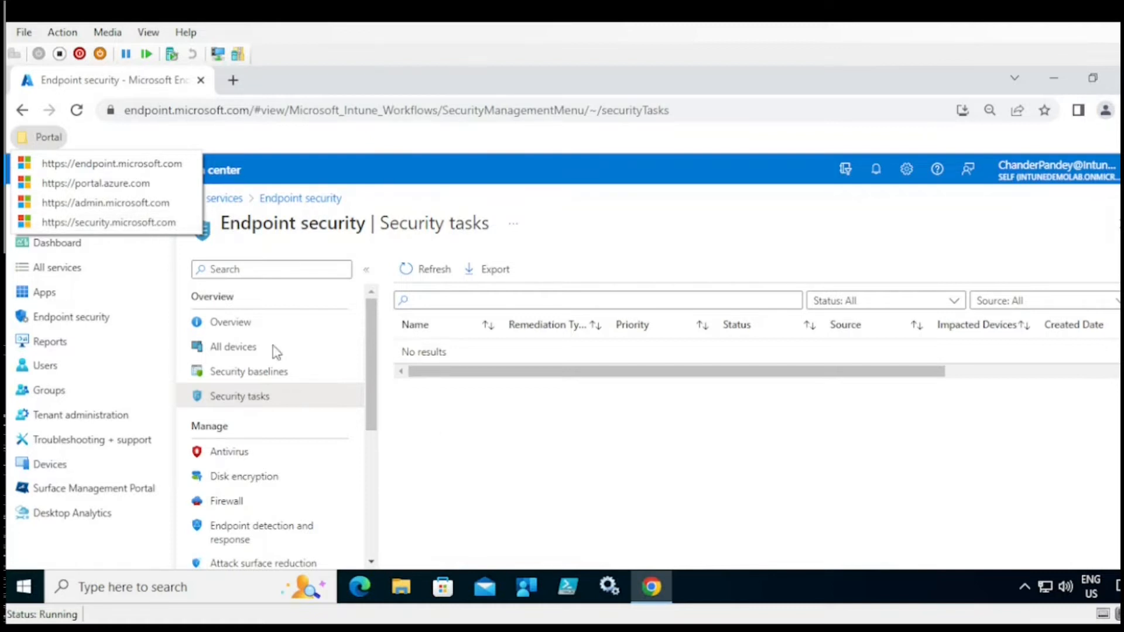
pyautogui.click(453, 425)
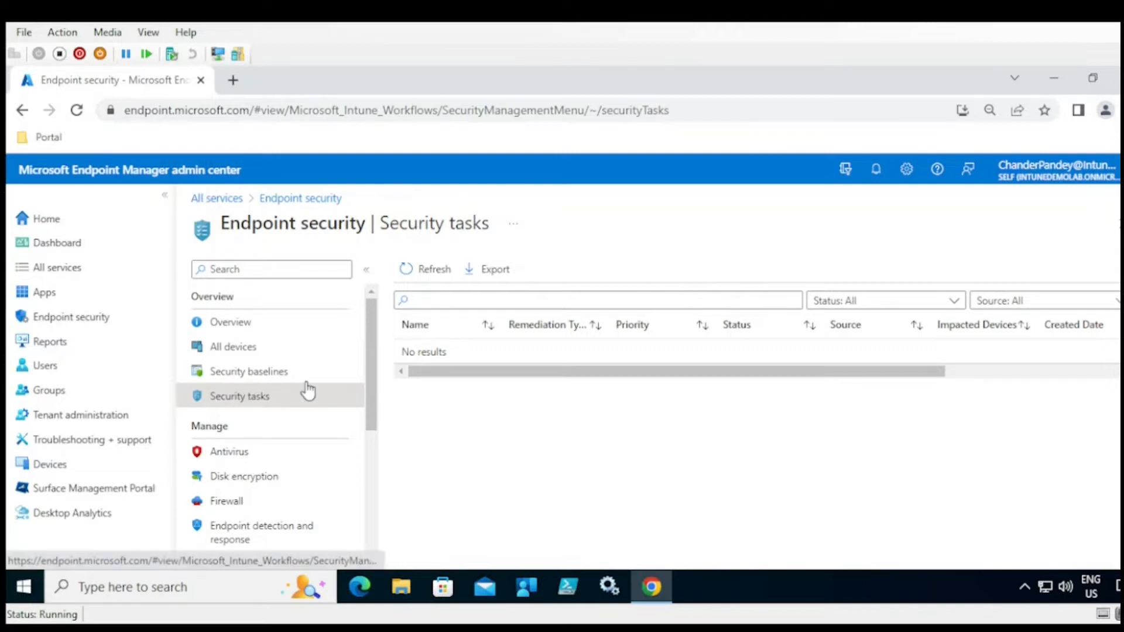
pyautogui.moveTo(446, 353); pyautogui.dragTo(420, 358)
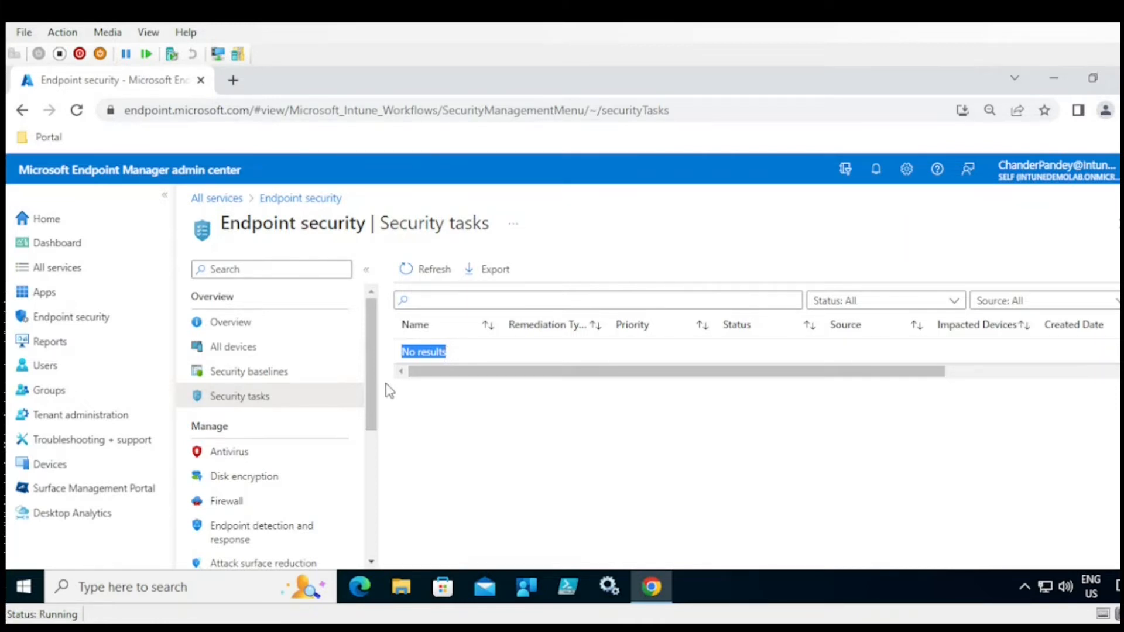
pyautogui.moveTo(371, 387); pyautogui.dragTo(371, 417)
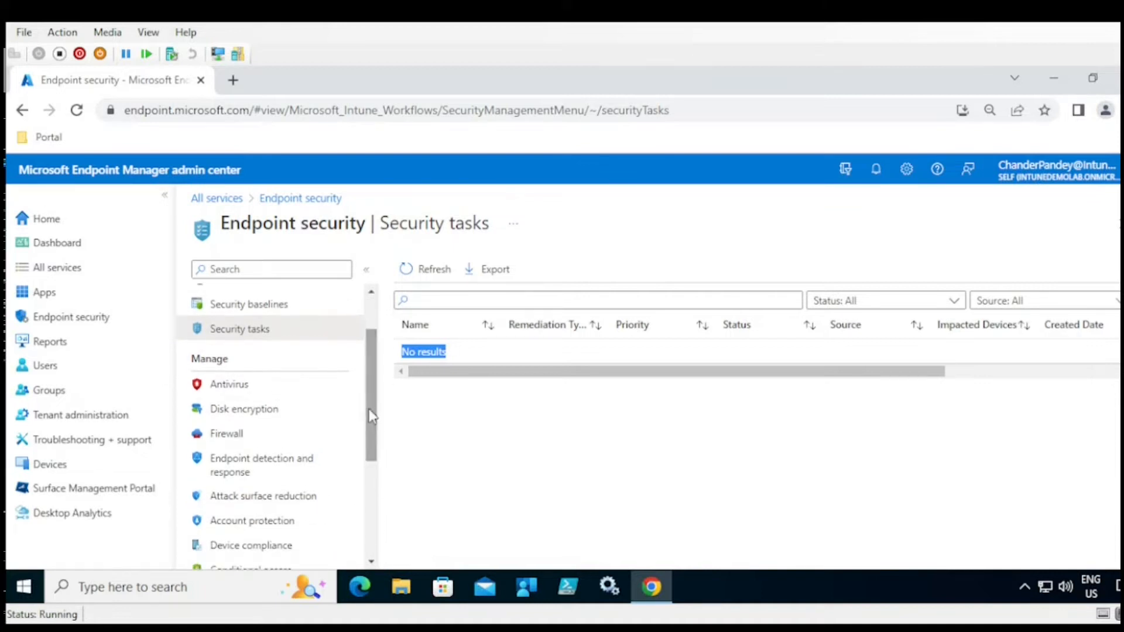
# - View the Antivirus, Disk encryption and Microsoft Defender for Endpoint pages, then go to Reports
pyautogui.click(228, 387)
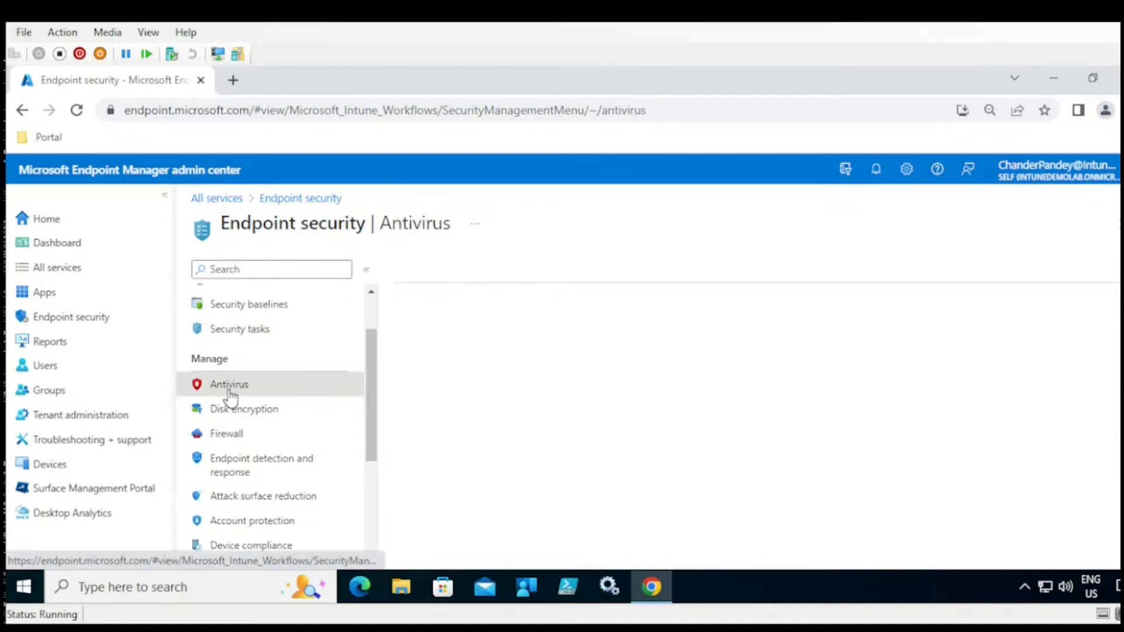
pyautogui.click(251, 418)
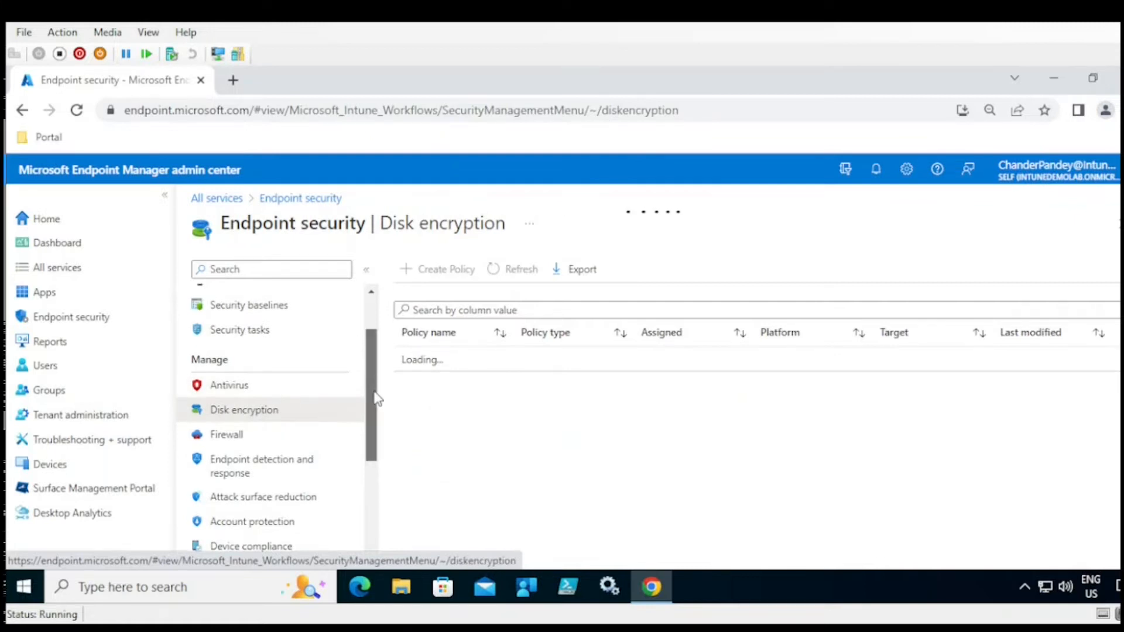
pyautogui.scroll(-1, 328, 396)
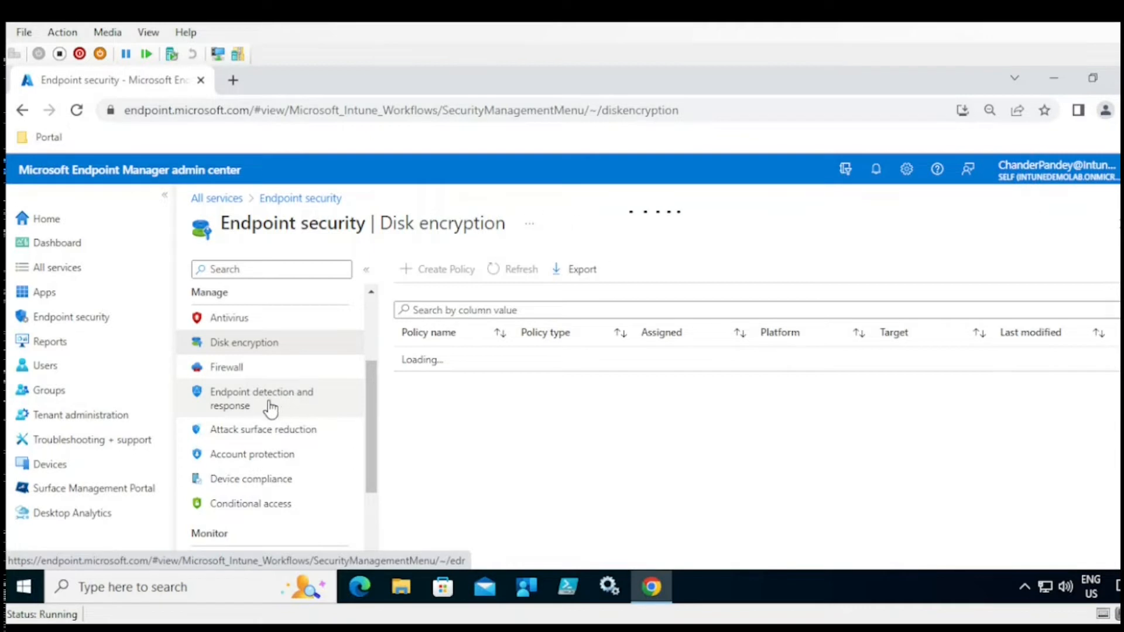
pyautogui.moveTo(375, 409); pyautogui.dragTo(375, 432)
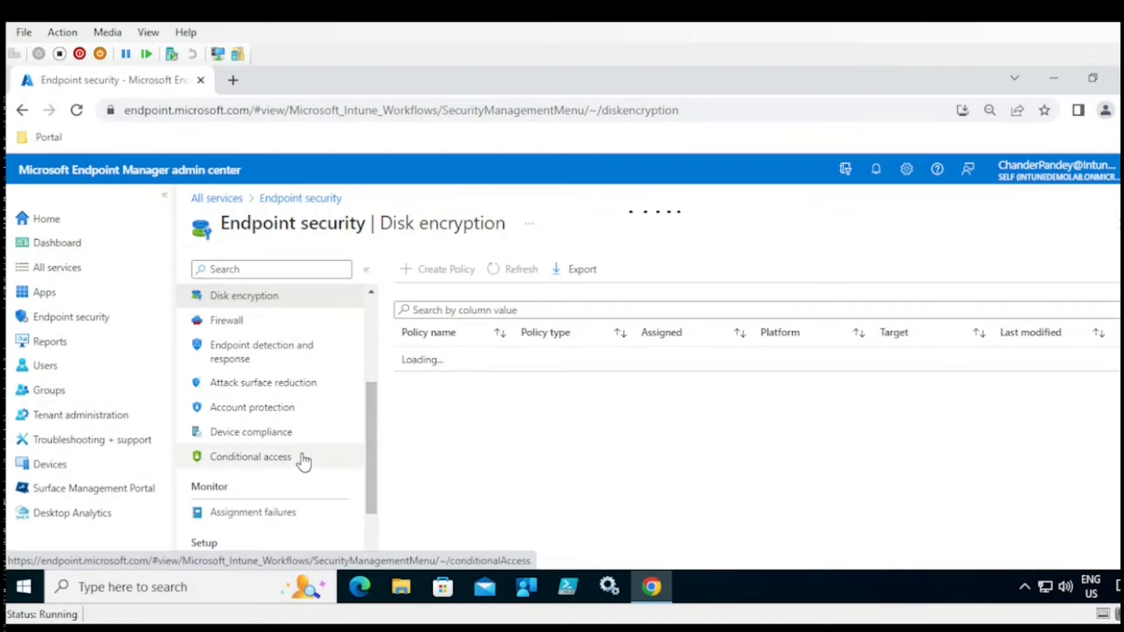
pyautogui.moveTo(367, 447); pyautogui.dragTo(370, 496)
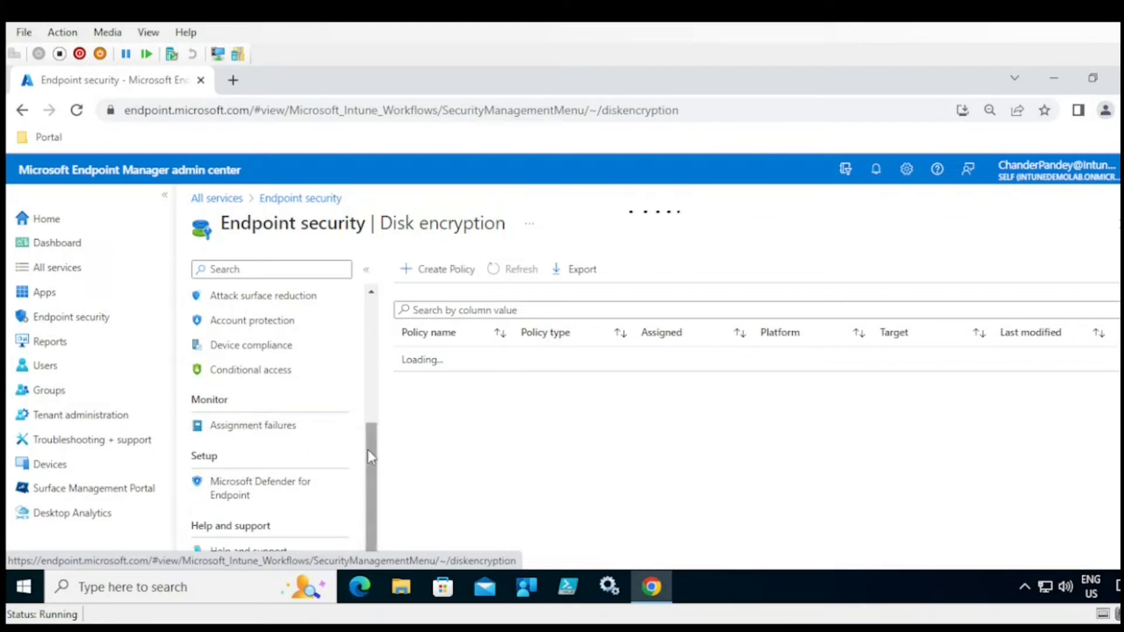
pyautogui.click(275, 491)
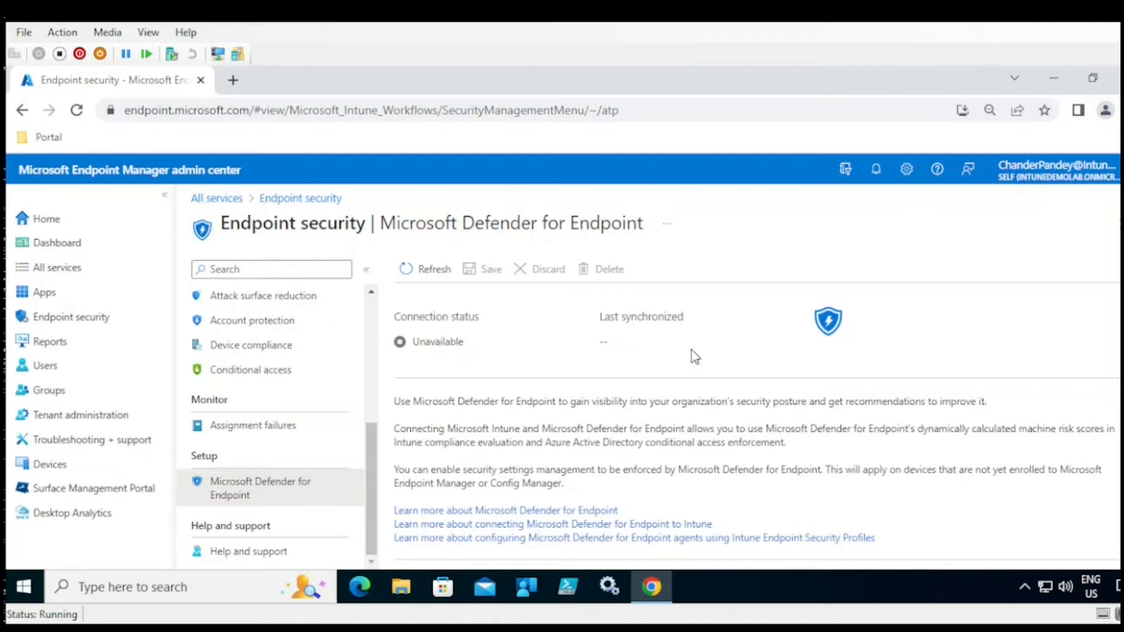
pyautogui.moveTo(374, 450); pyautogui.dragTo(378, 475)
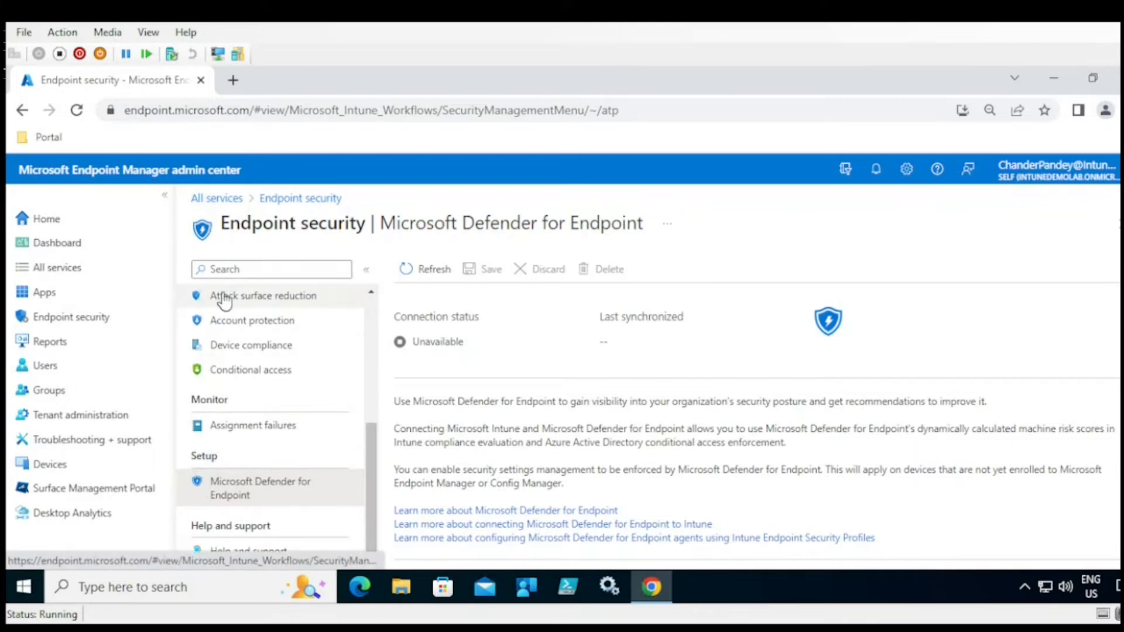
pyautogui.click(52, 342)
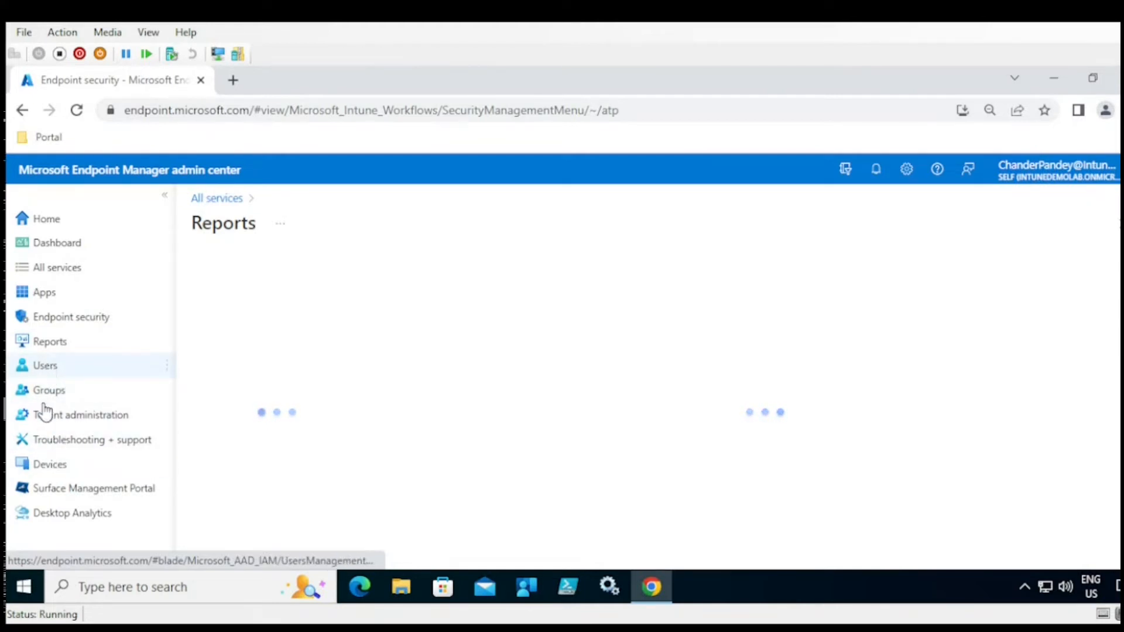
# - Open Devices and filter by the Windows platform, showing 0 records
pyautogui.click(46, 469)
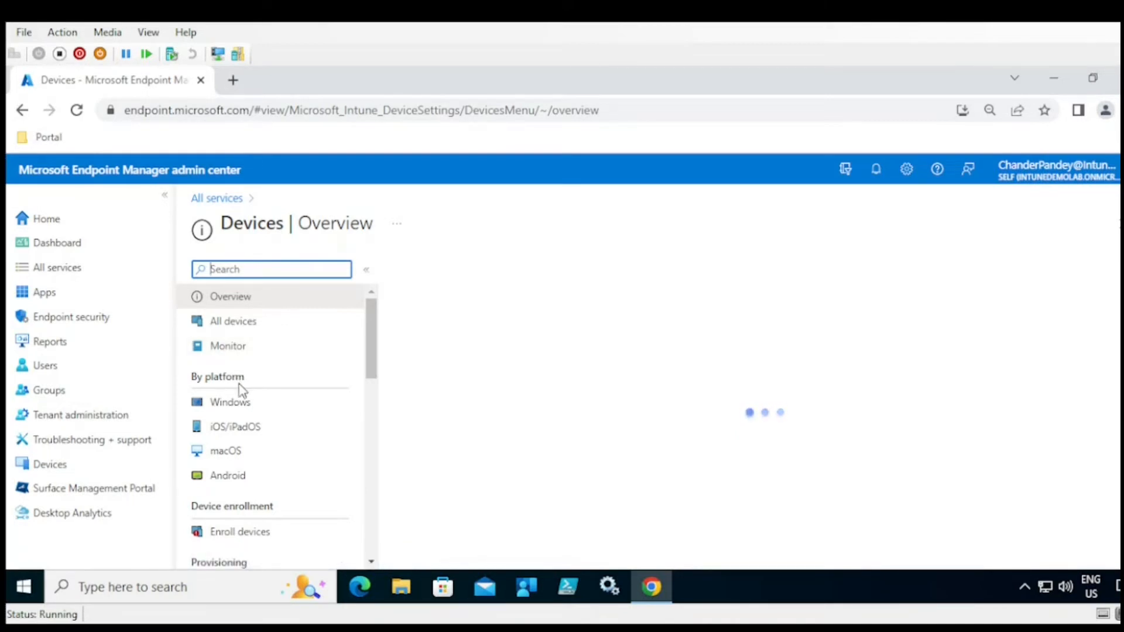
pyautogui.click(237, 404)
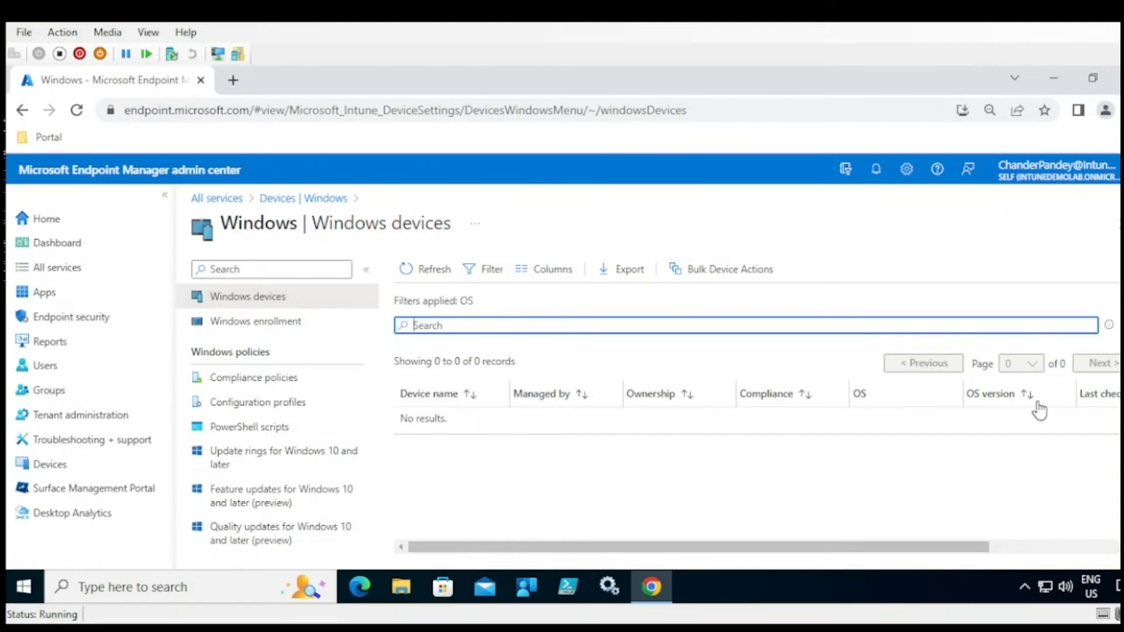
# - Add Model, Manufacturer, Serial number, Azure AD registered, Azure AD Device ID and Management name columns
pyautogui.click(553, 271)
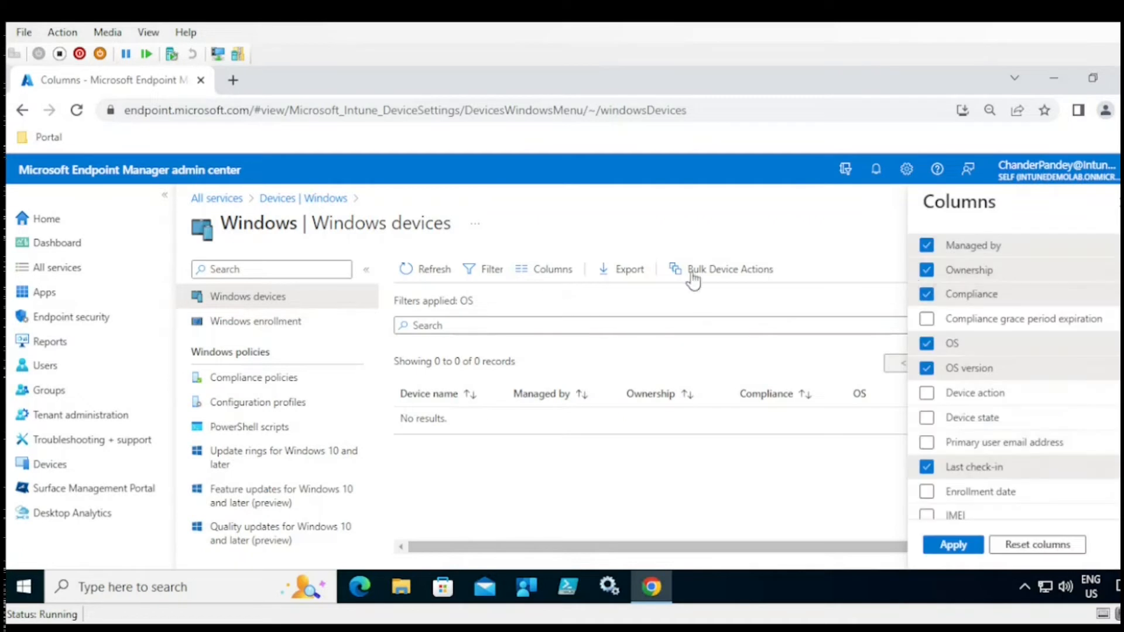
pyautogui.scroll(-4, 1013, 380)
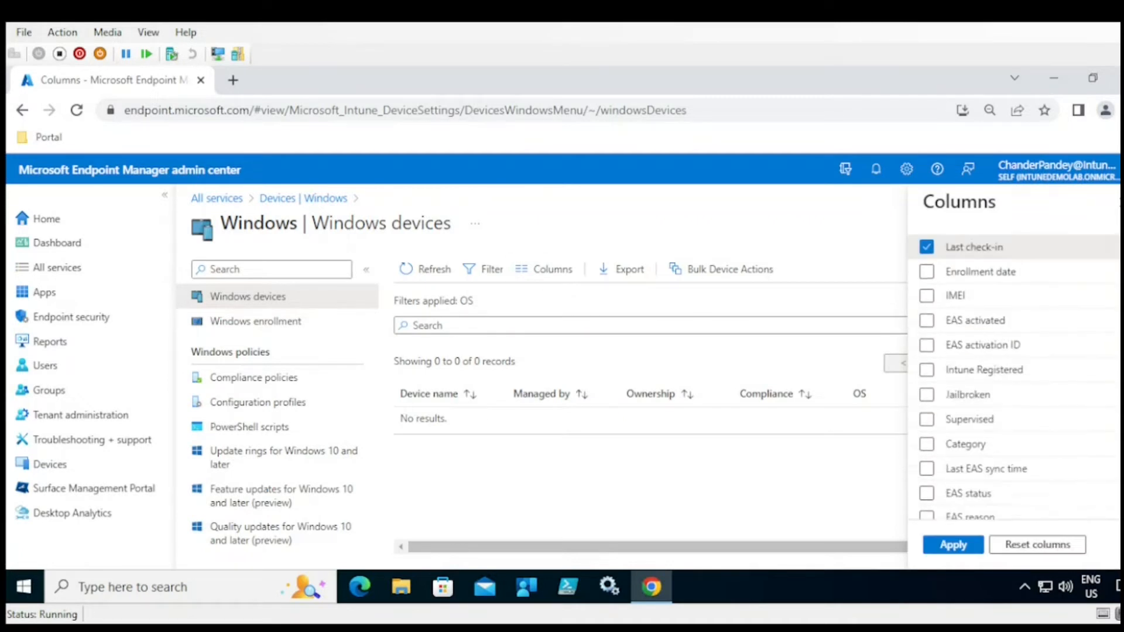
pyautogui.scroll(-3, 980, 369)
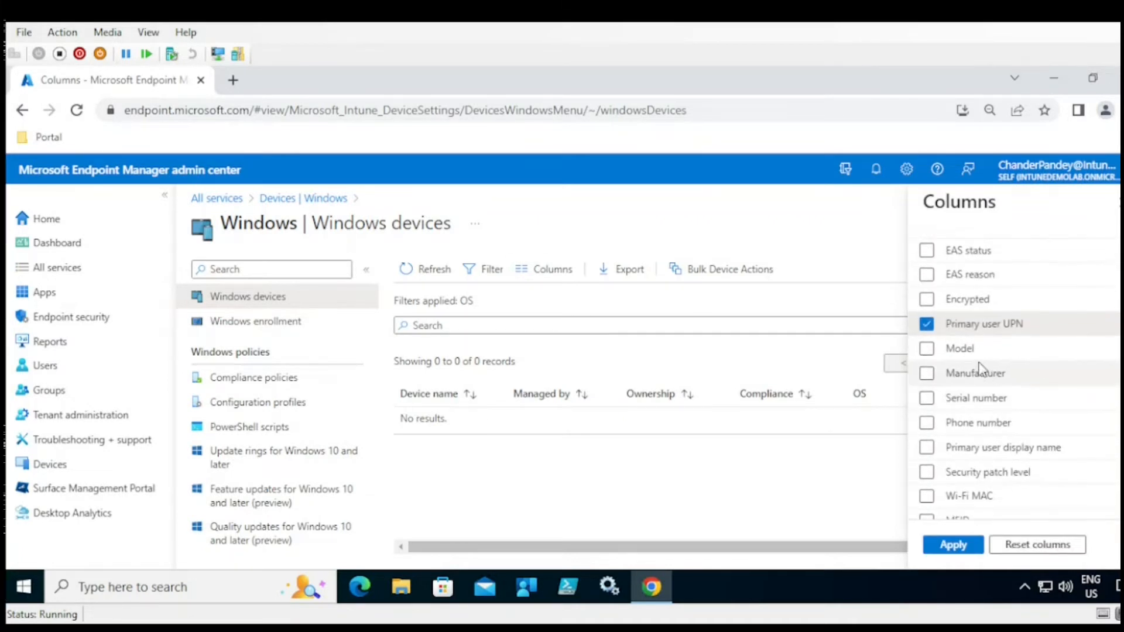
pyautogui.click(927, 348)
pyautogui.click(927, 372)
pyautogui.click(926, 398)
pyautogui.scroll(-3, 1074, 422)
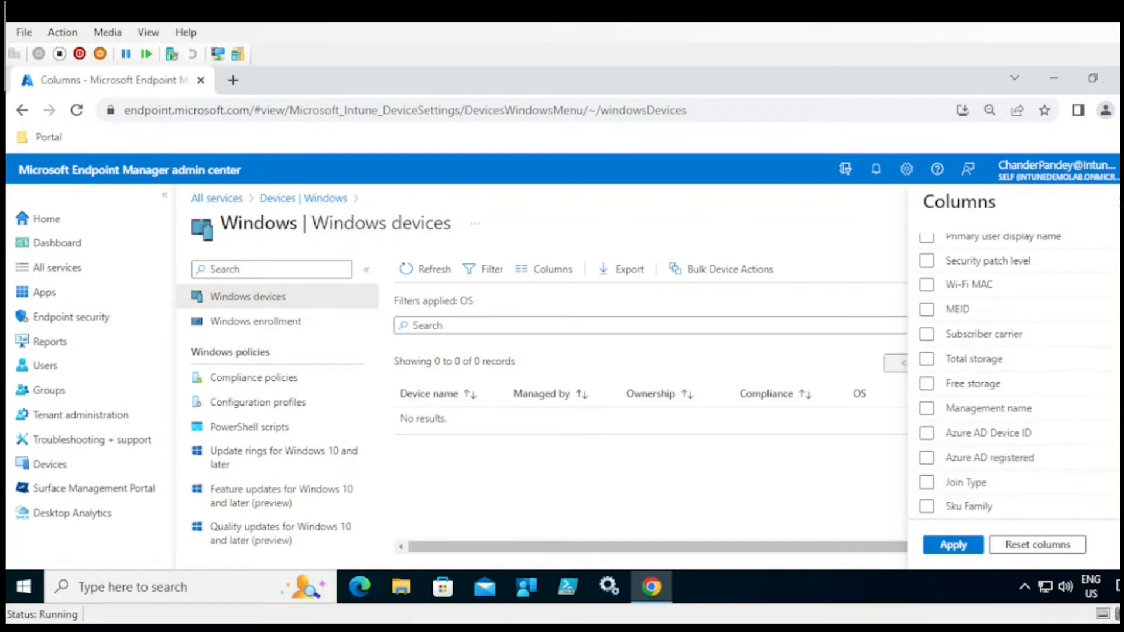
pyautogui.click(926, 462)
pyautogui.click(927, 434)
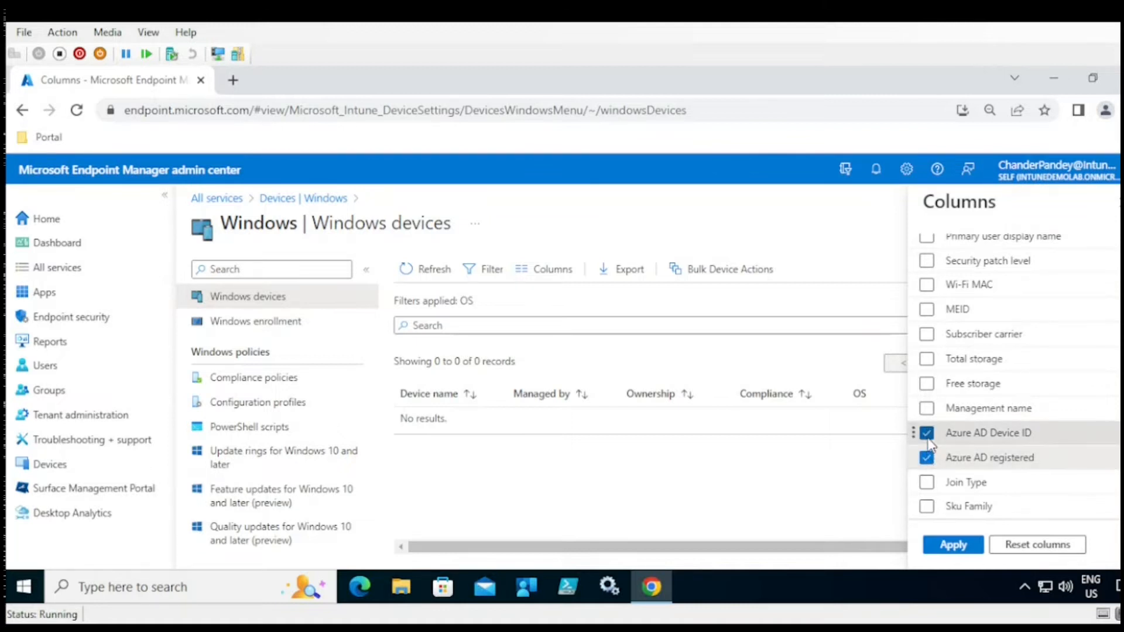
pyautogui.click(927, 410)
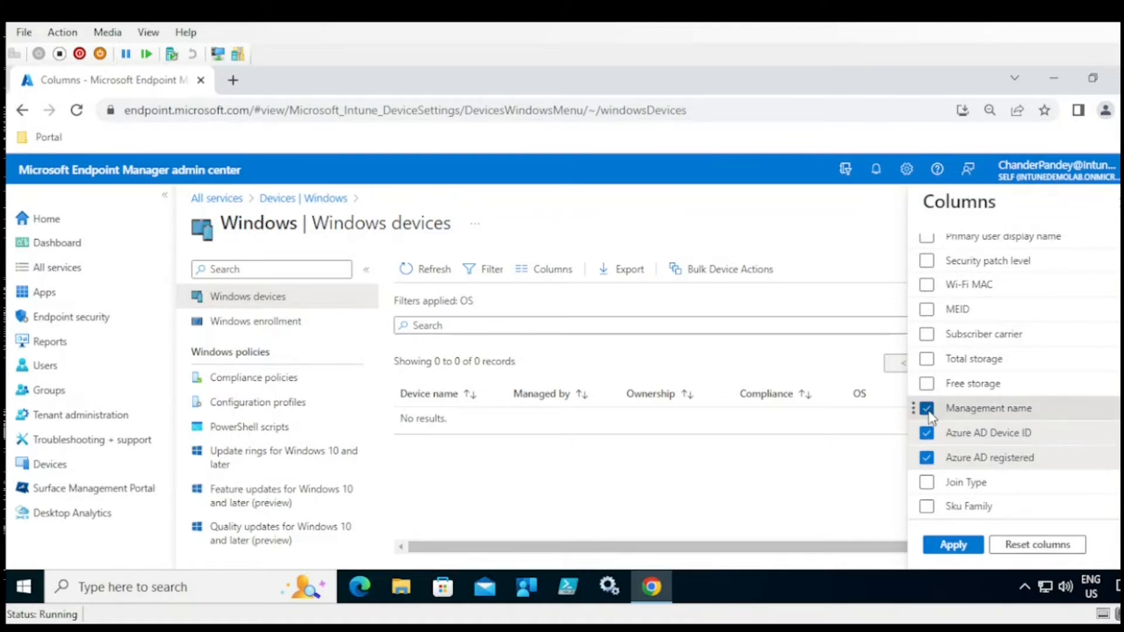
pyautogui.click(955, 544)
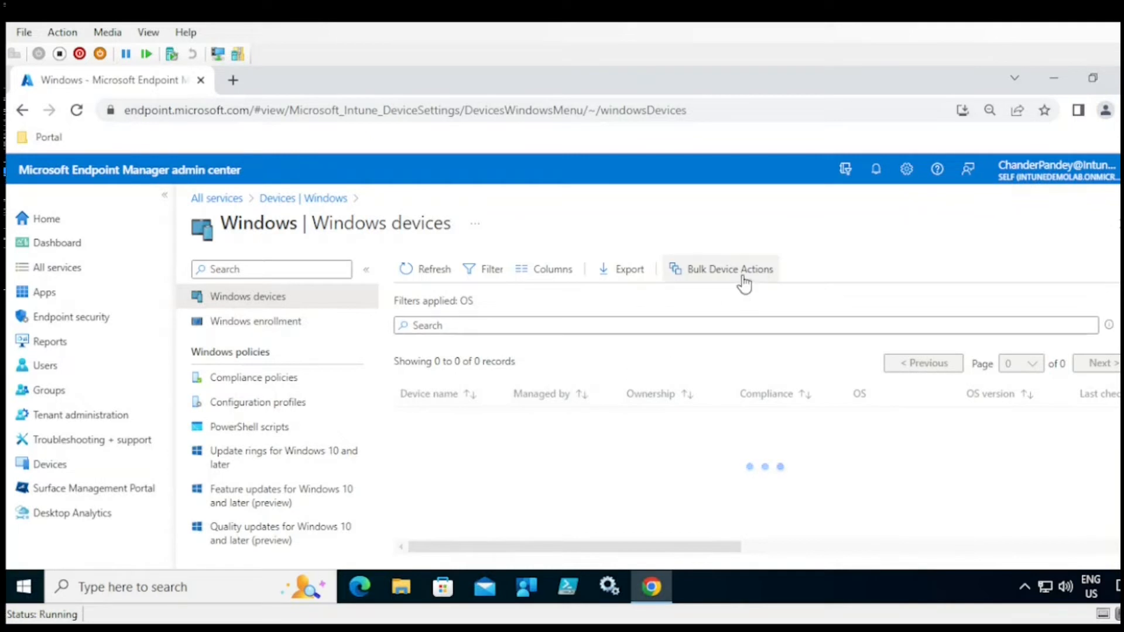
pyautogui.click(709, 274)
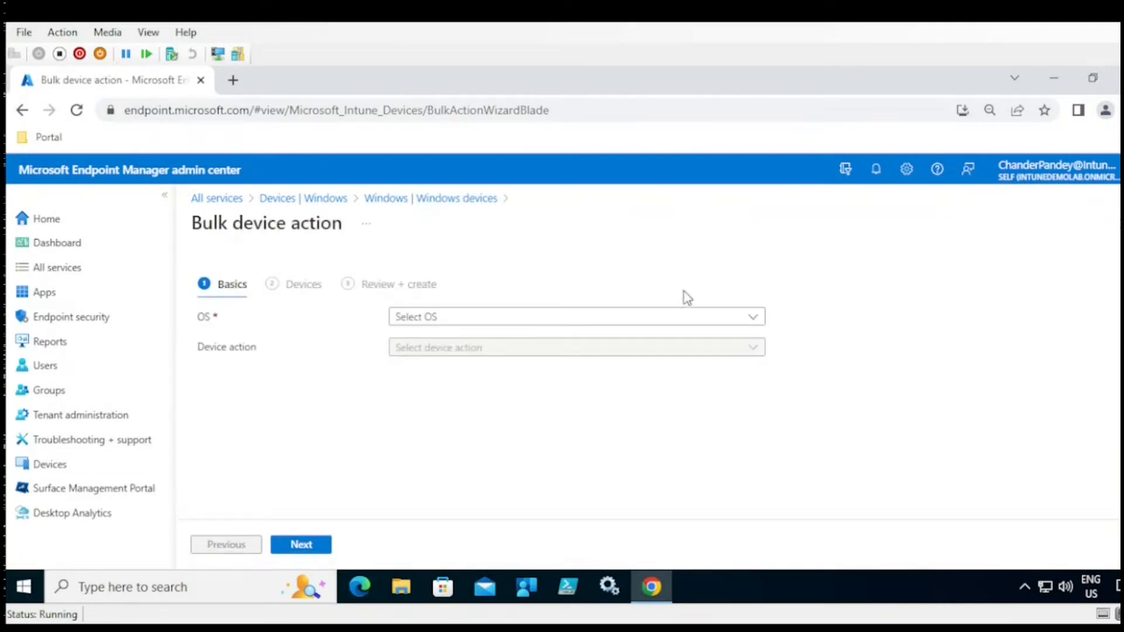
pyautogui.click(533, 319)
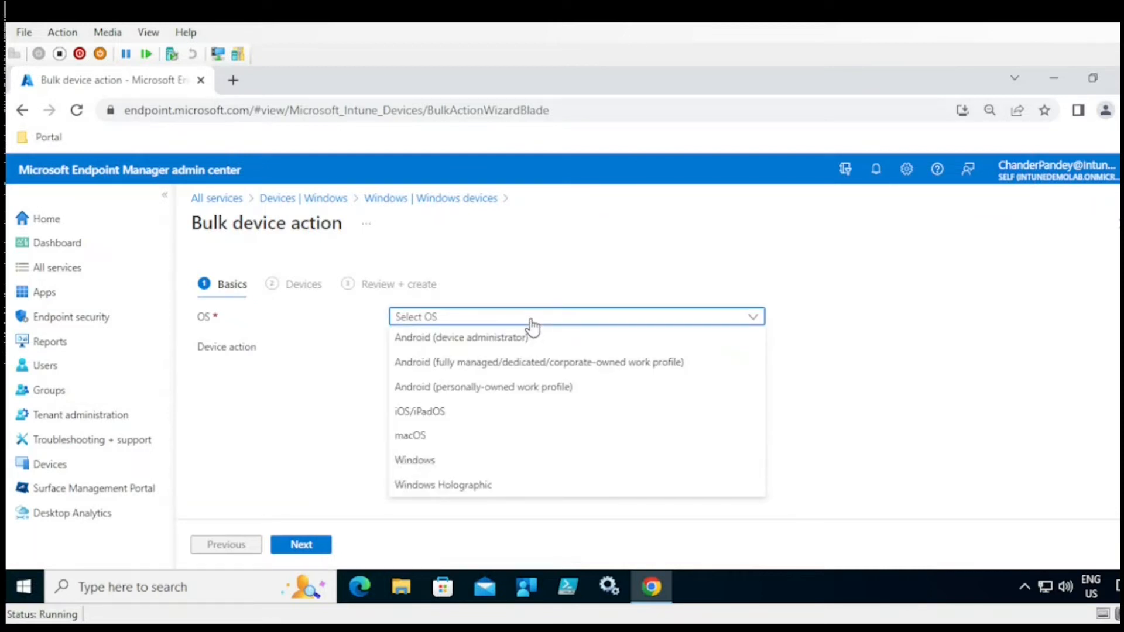
pyautogui.click(424, 462)
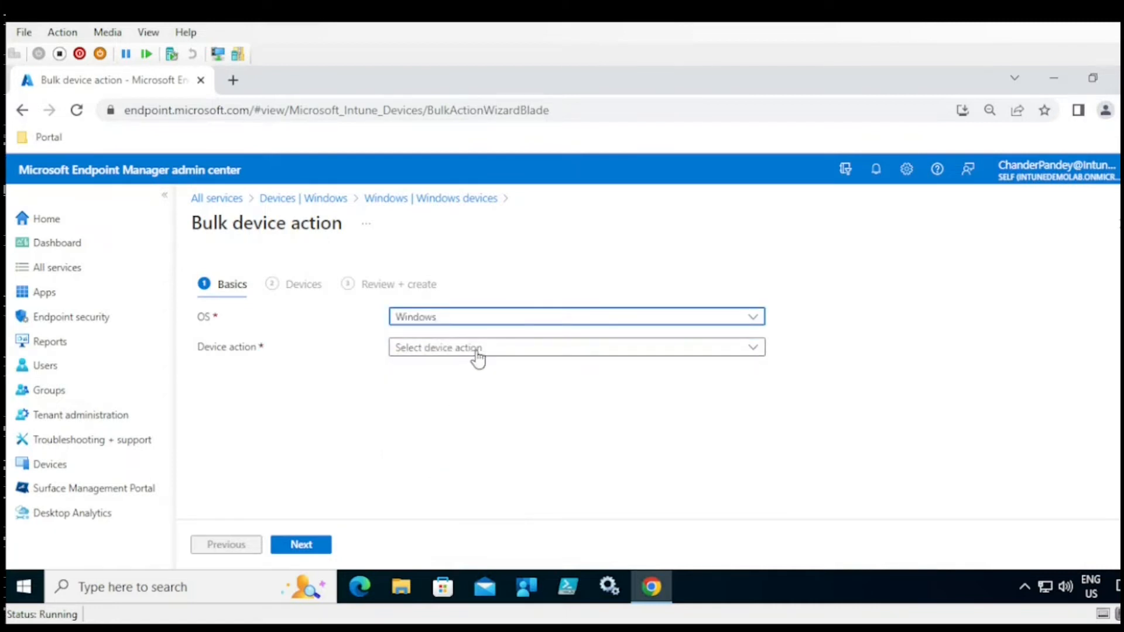
pyautogui.click(477, 350)
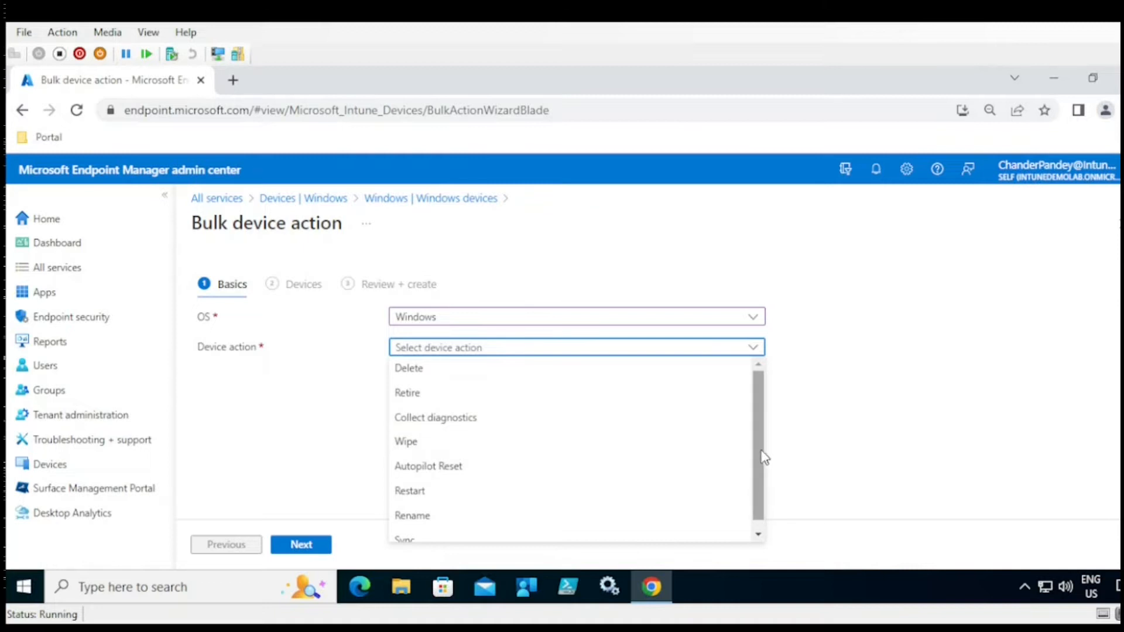
pyautogui.moveTo(761, 454); pyautogui.dragTo(761, 472)
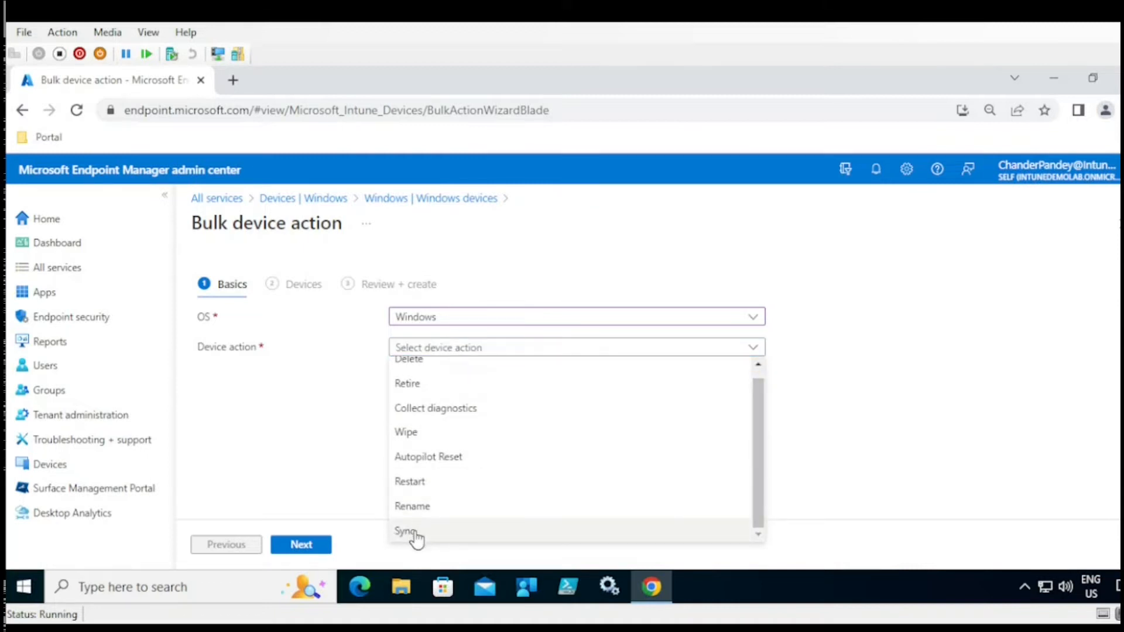
pyautogui.click(422, 362)
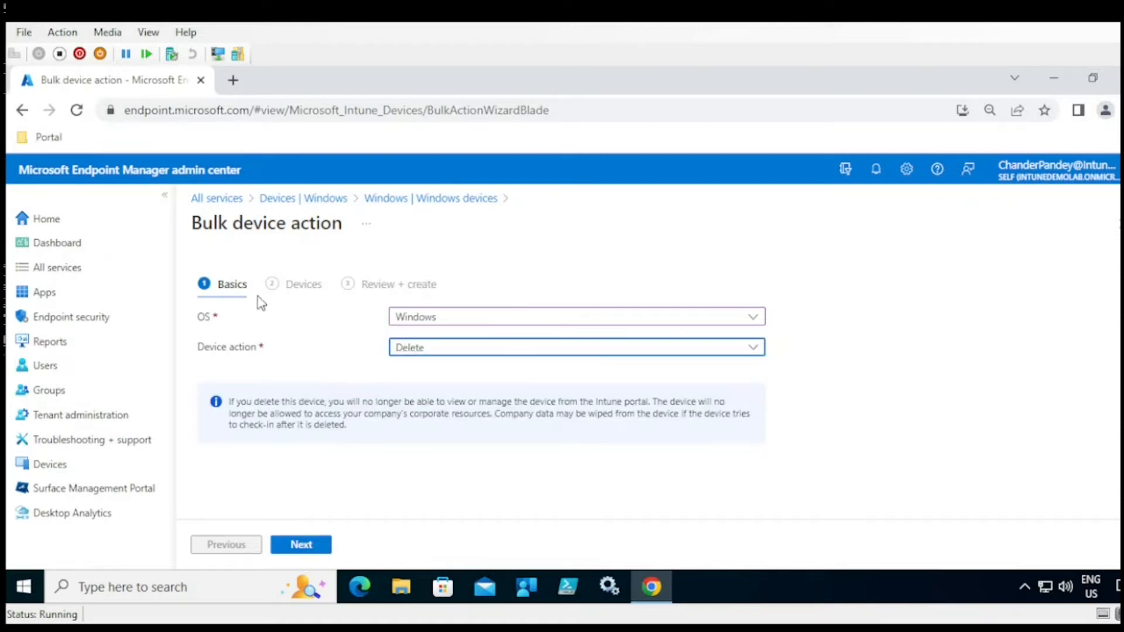
pyautogui.click(297, 548)
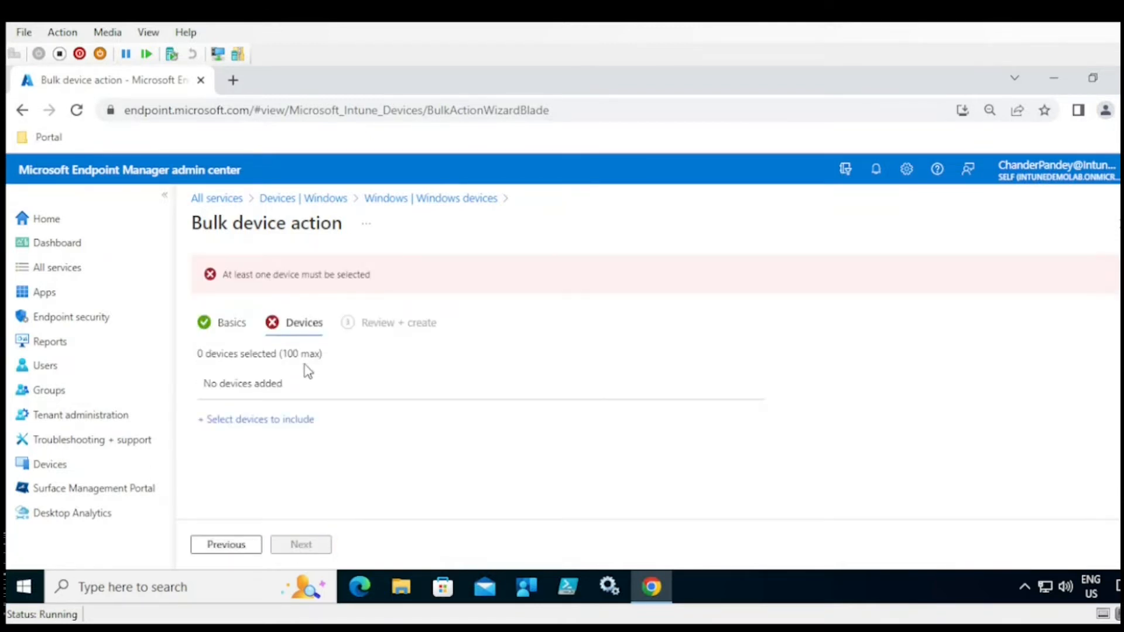
pyautogui.click(280, 421)
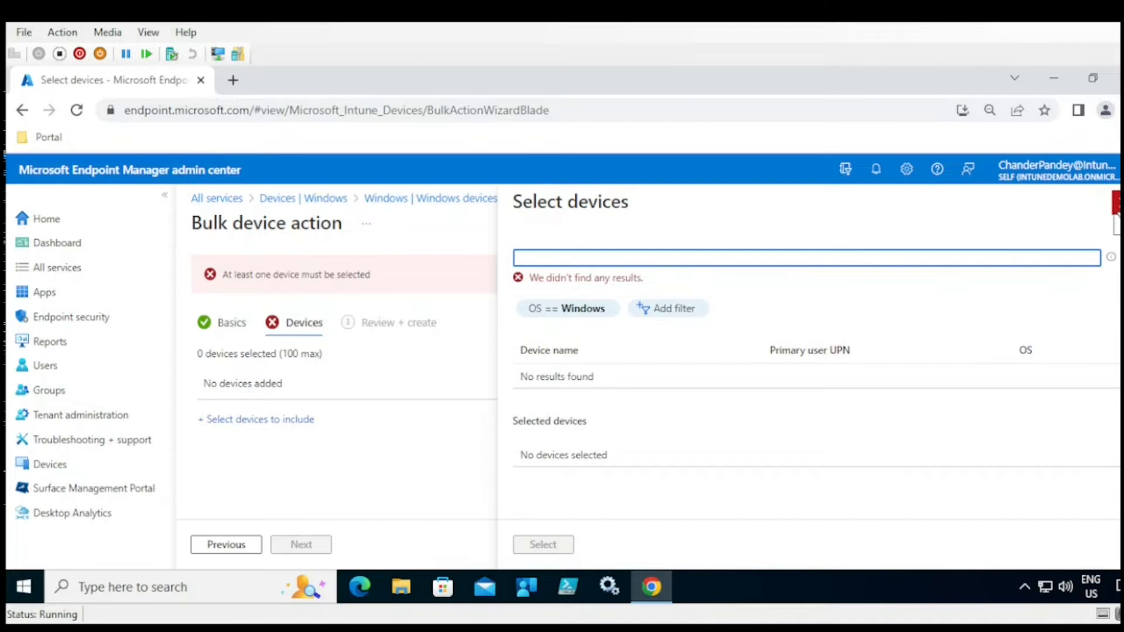
pyautogui.click(1116, 206)
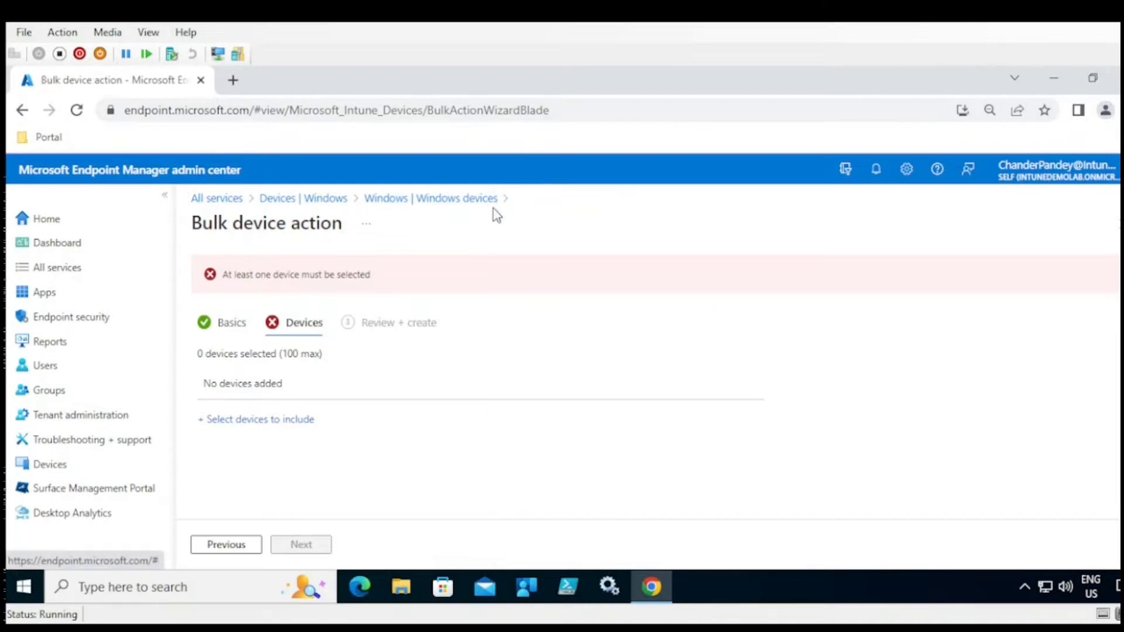
pyautogui.click(422, 199)
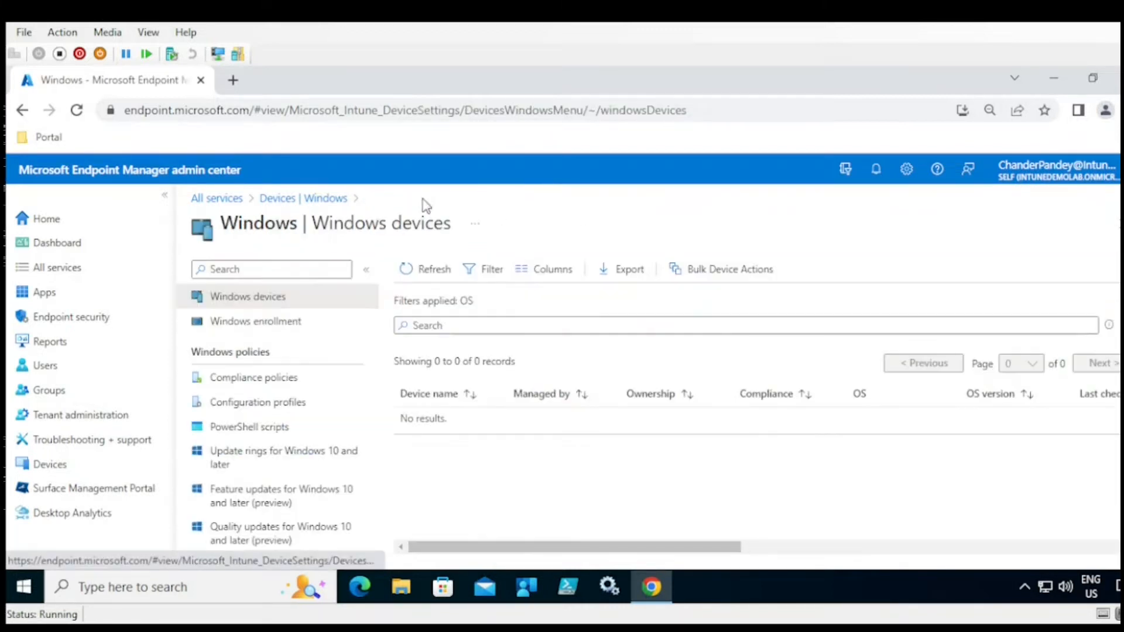
pyautogui.click(245, 322)
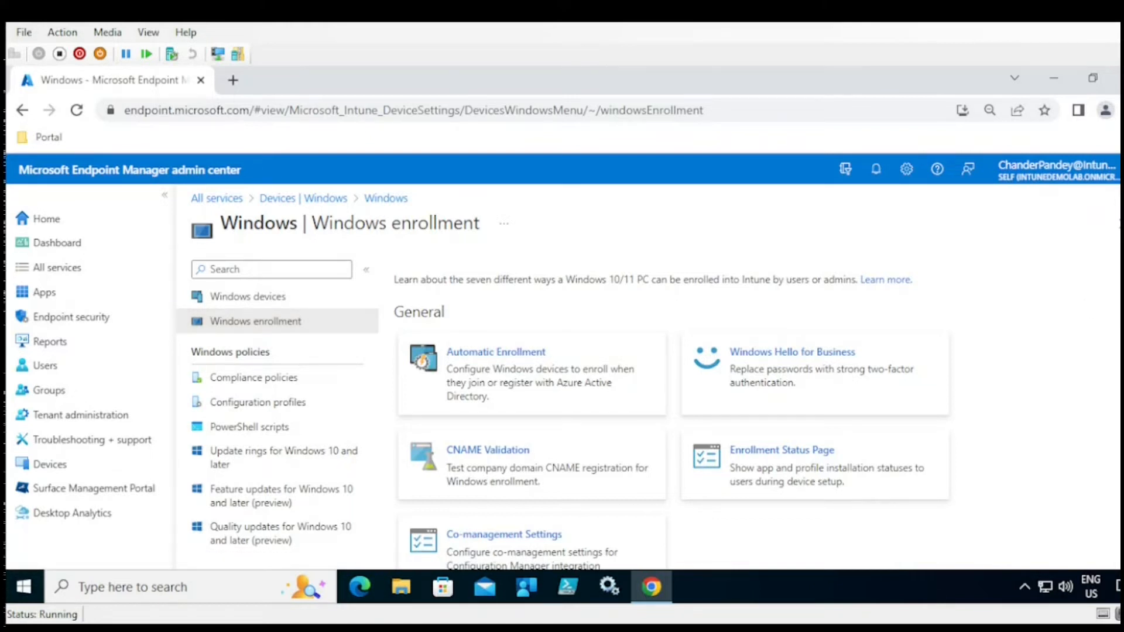
pyautogui.scroll(-1, 672, 411)
pyautogui.scroll(1, 672, 411)
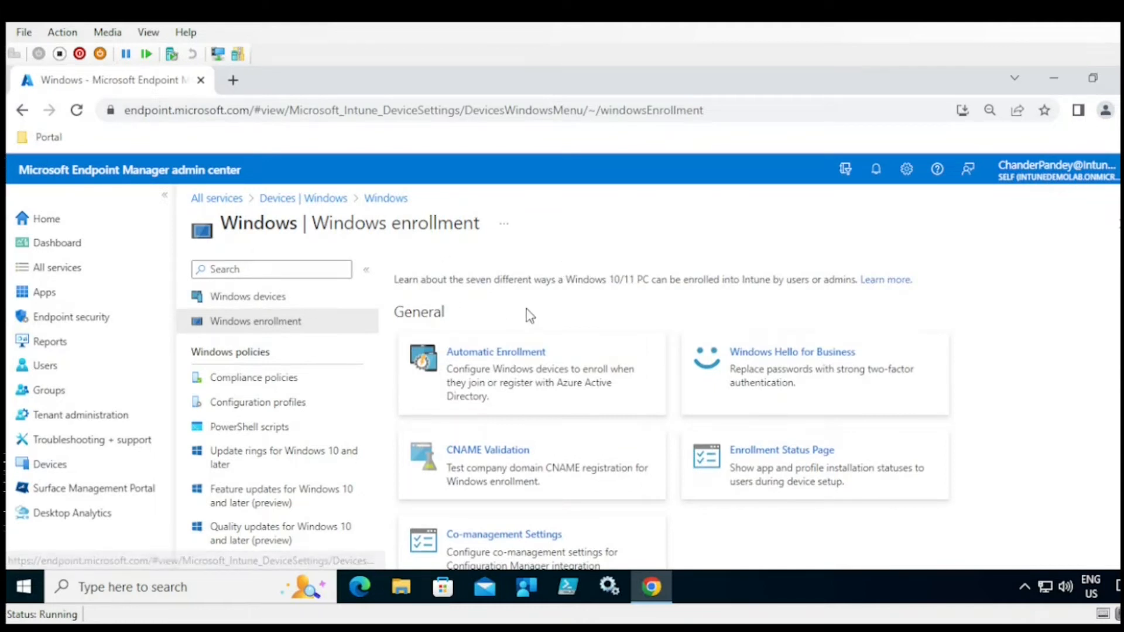
pyautogui.scroll(-1, 673, 413)
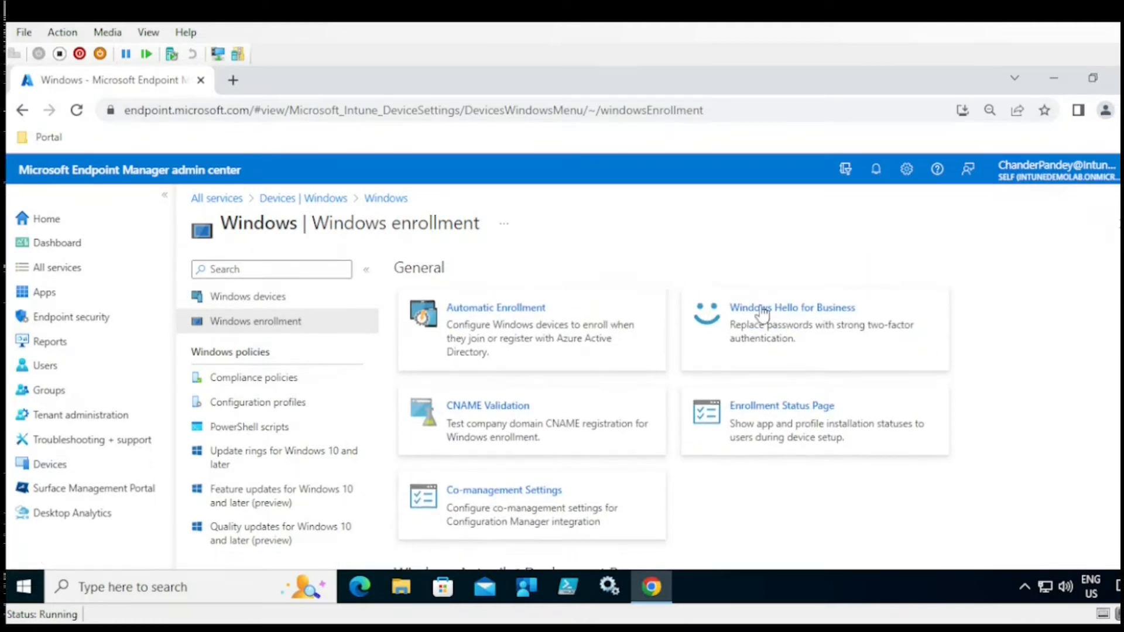
pyautogui.click(513, 321)
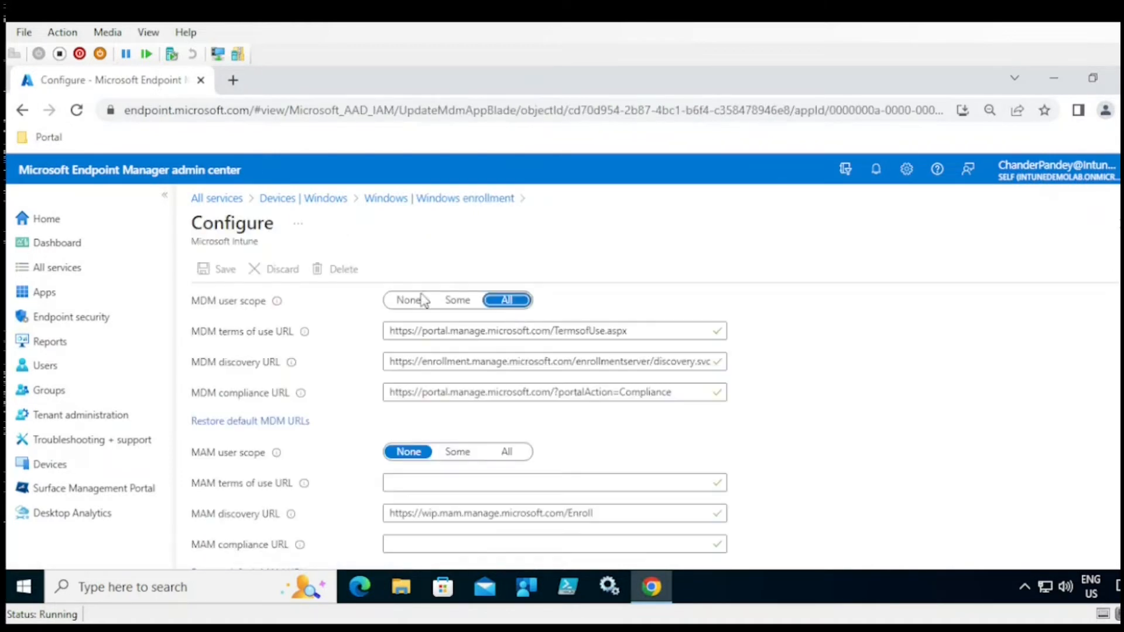
pyautogui.click(22, 111)
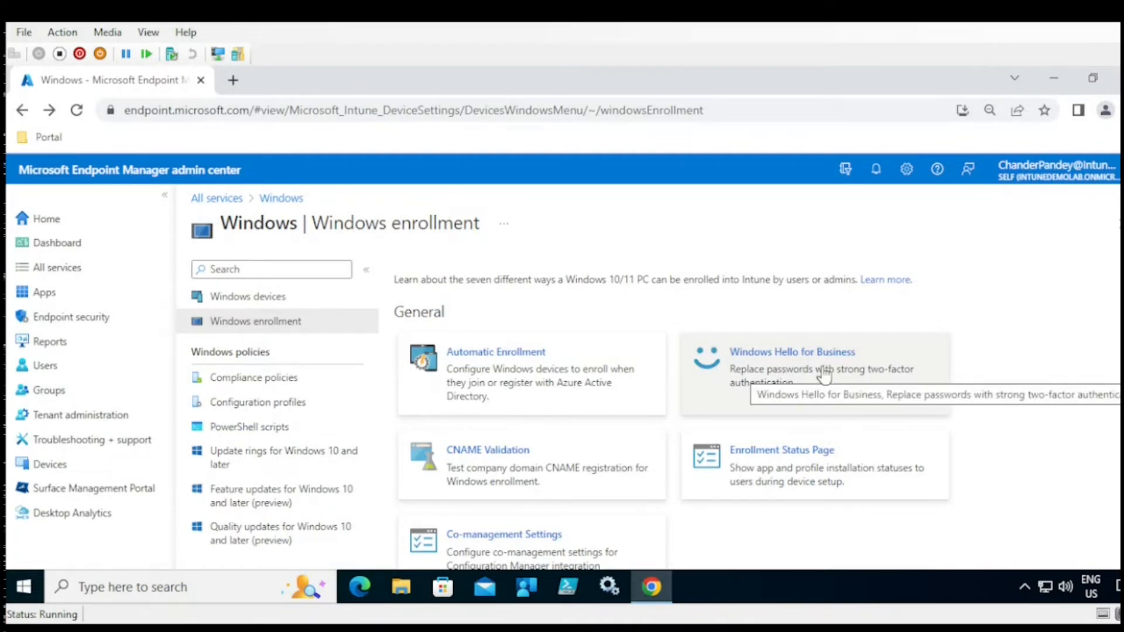
pyautogui.scroll(-2, 637, 341)
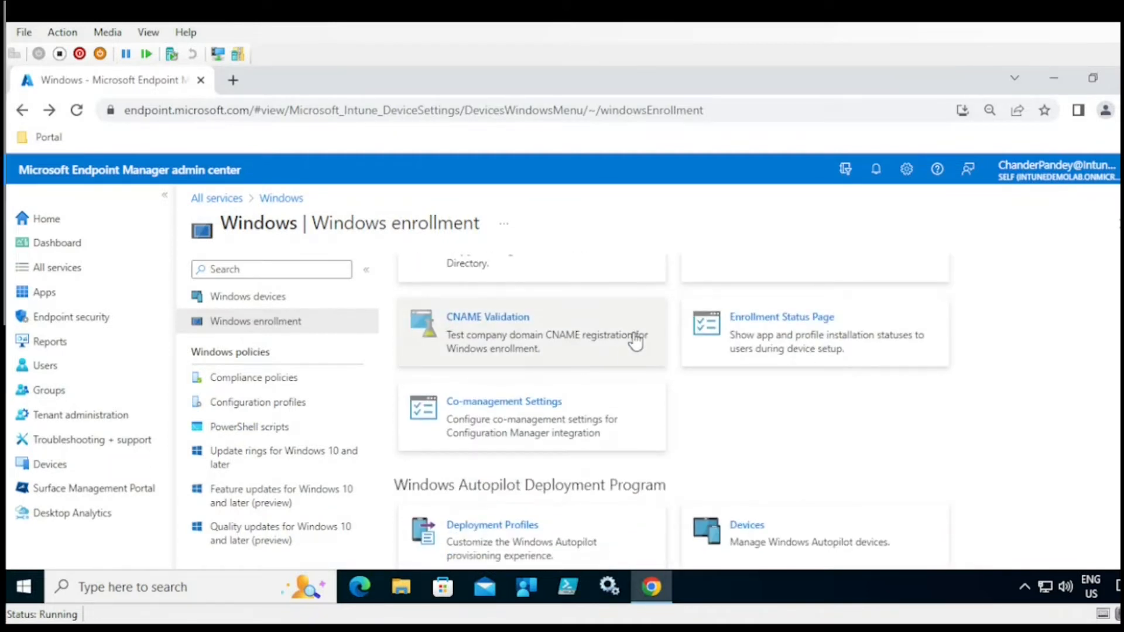
pyautogui.click(525, 347)
pyautogui.click(975, 433)
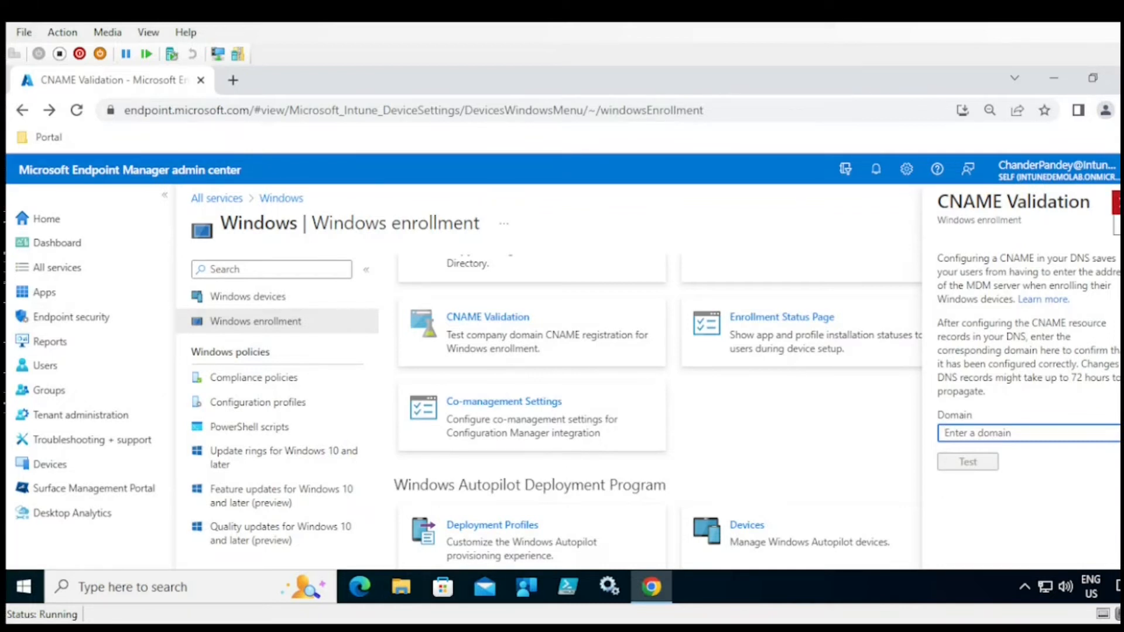
pyautogui.click(1116, 202)
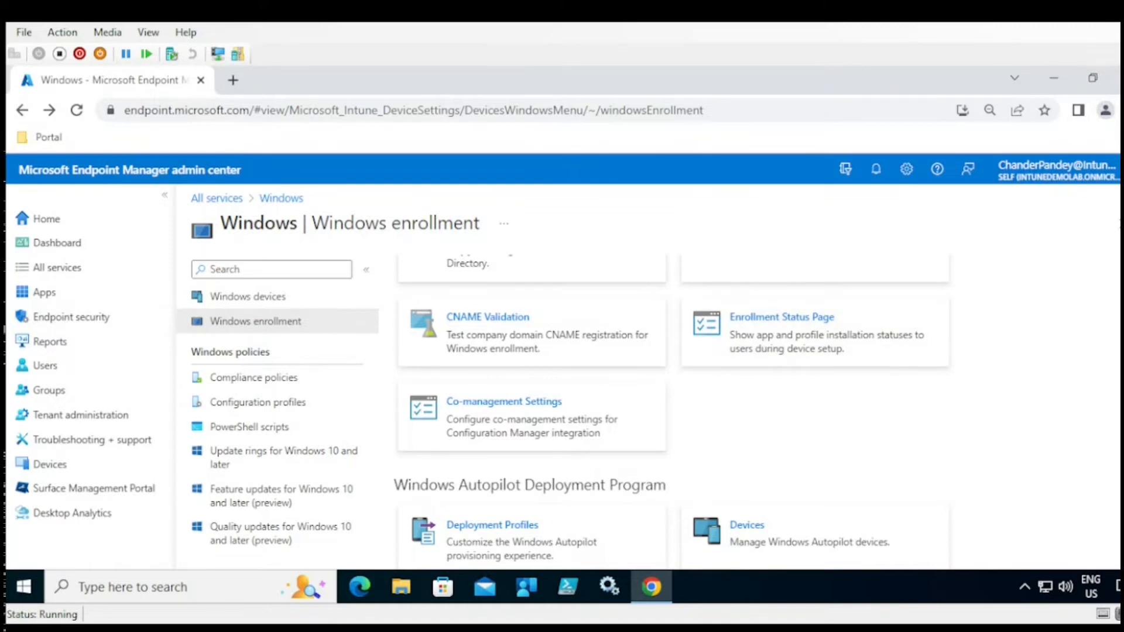
pyautogui.scroll(3, 674, 410)
pyautogui.scroll(-1, 673, 409)
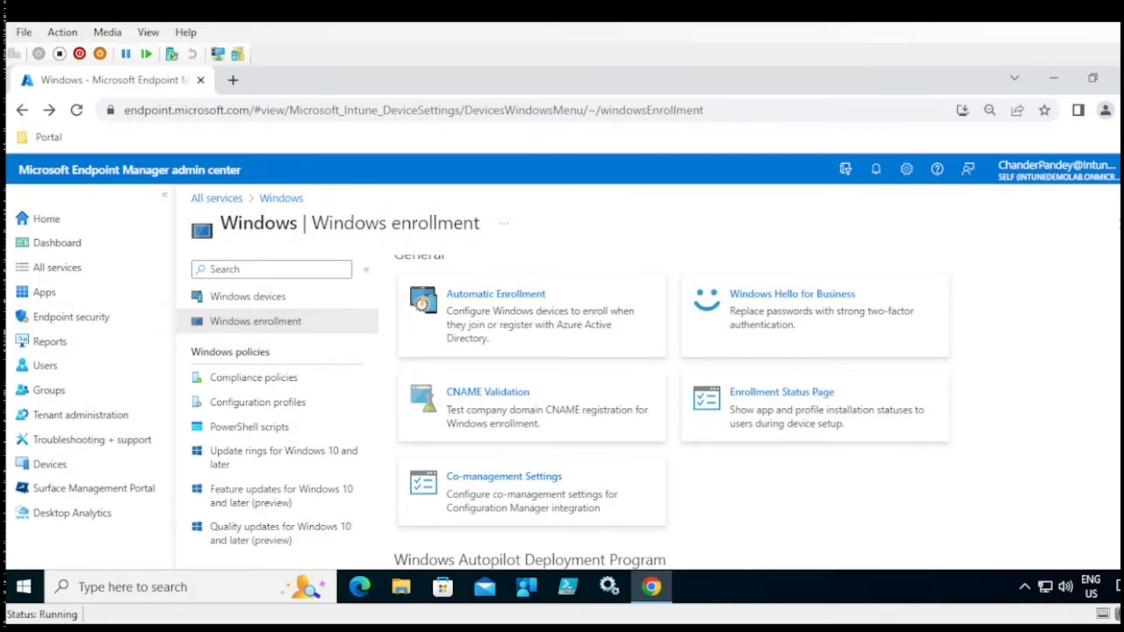
pyautogui.scroll(-1, 673, 410)
# - View the Enrollment Status Page list with its single Default profile, then return to Windows enrollment
pyautogui.click(794, 378)
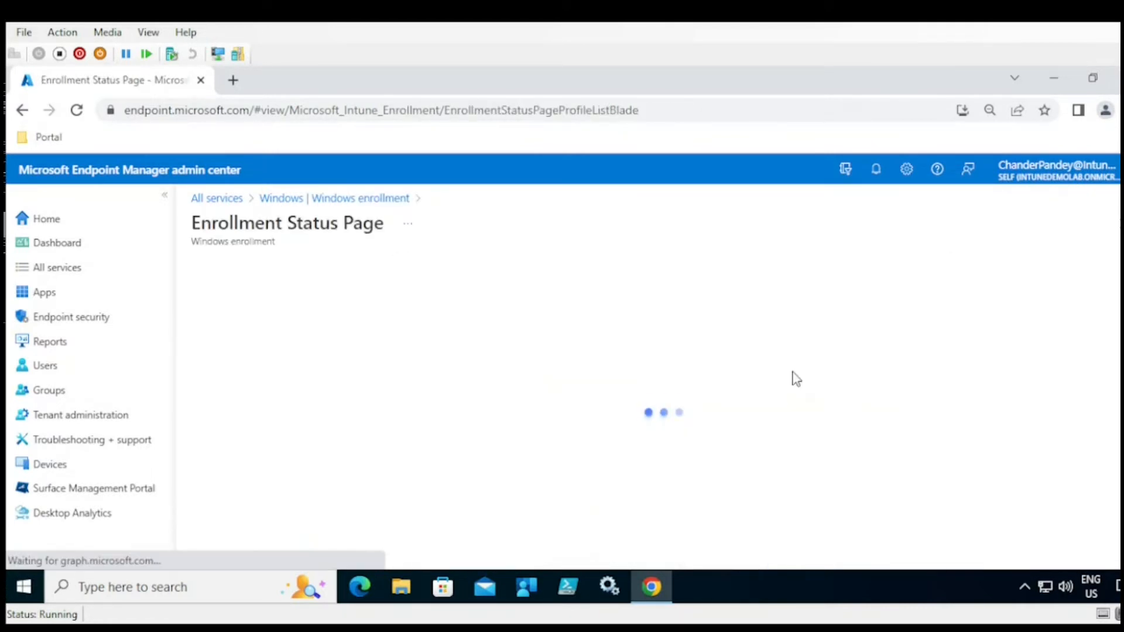
pyautogui.moveTo(193, 225); pyautogui.dragTo(374, 224)
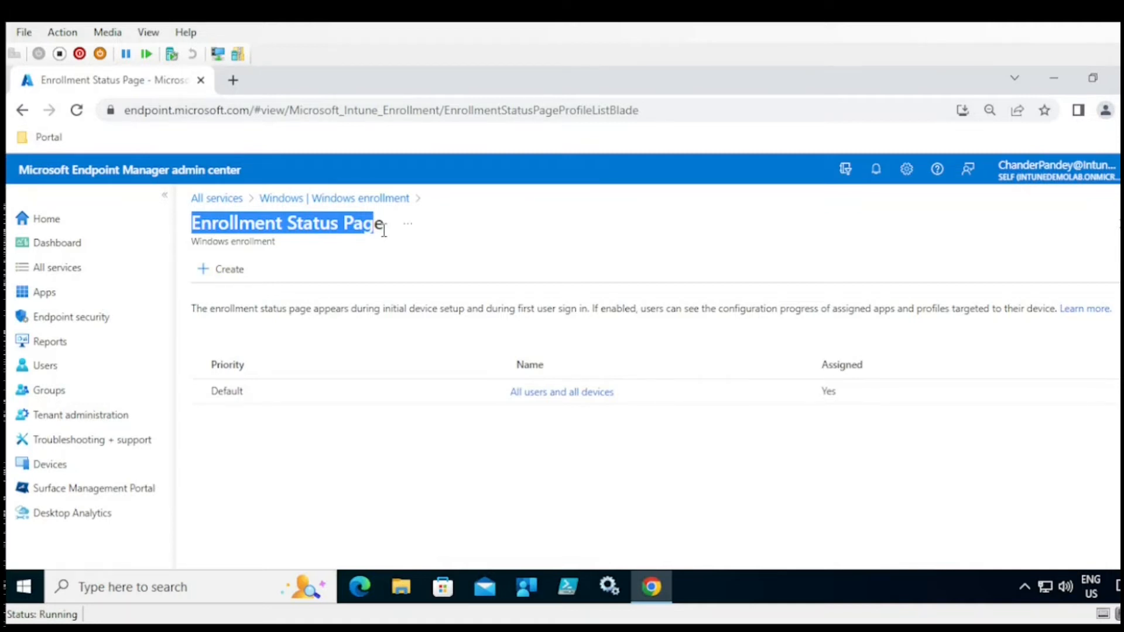
pyautogui.click(346, 202)
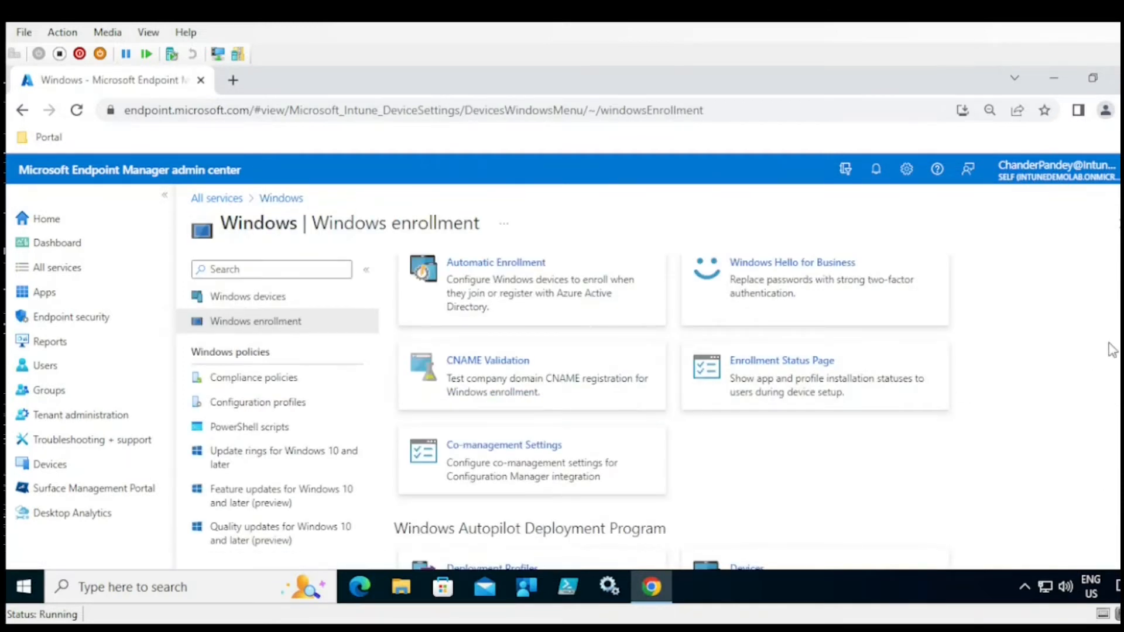
# - Open the Autopilot Deployment Profiles list and start a new Windows PC profile
pyautogui.scroll(-2, 521, 385)
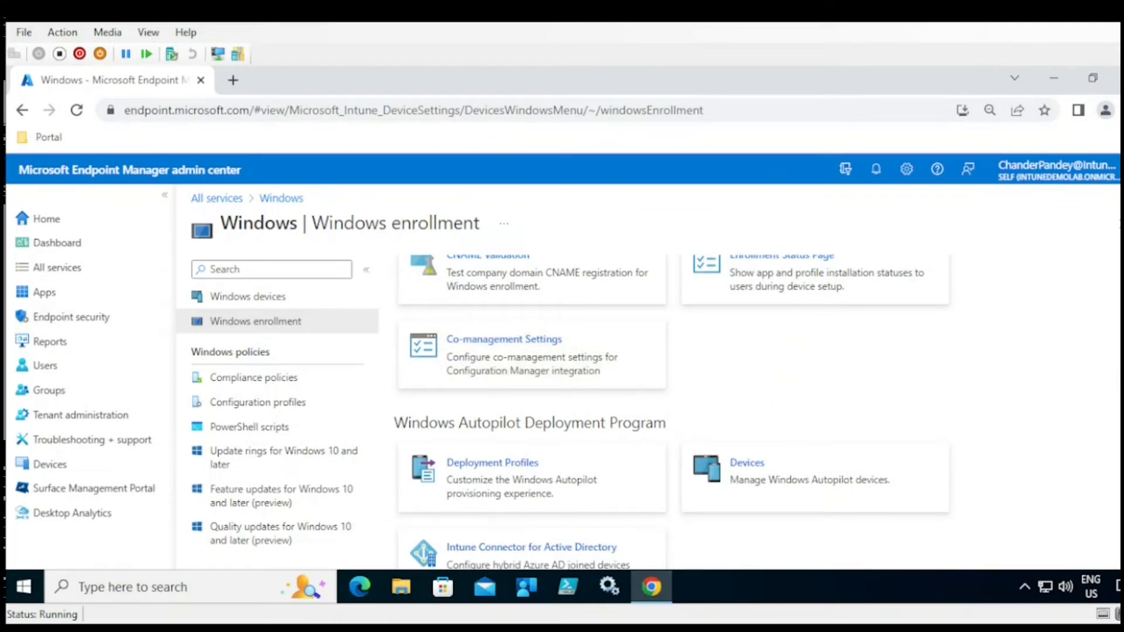
pyautogui.scroll(-1, 673, 411)
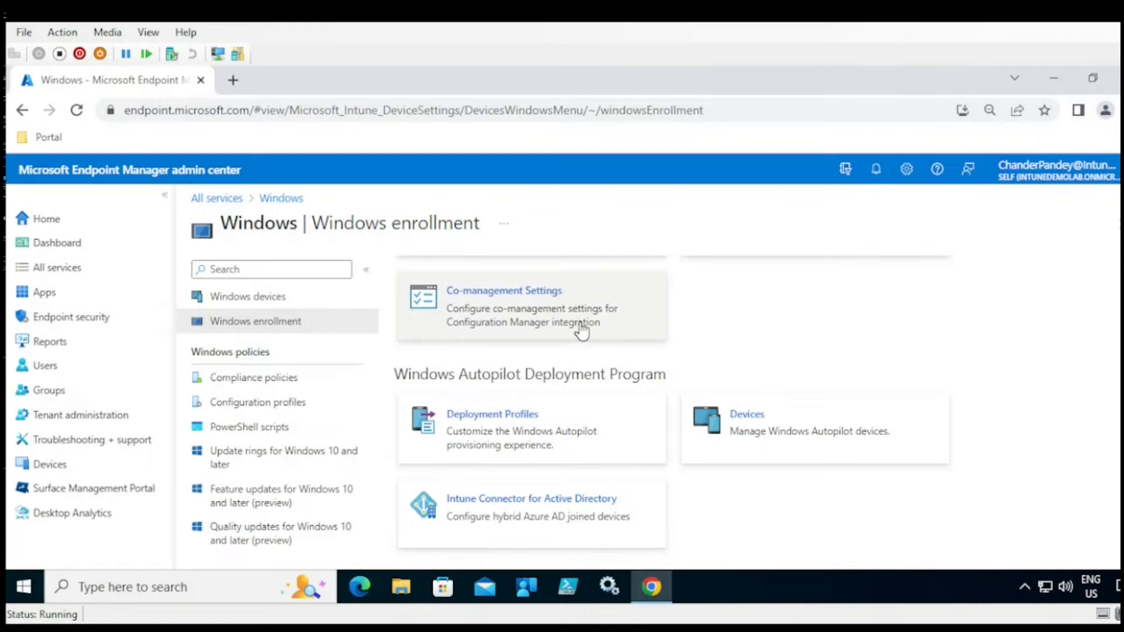
pyautogui.click(498, 447)
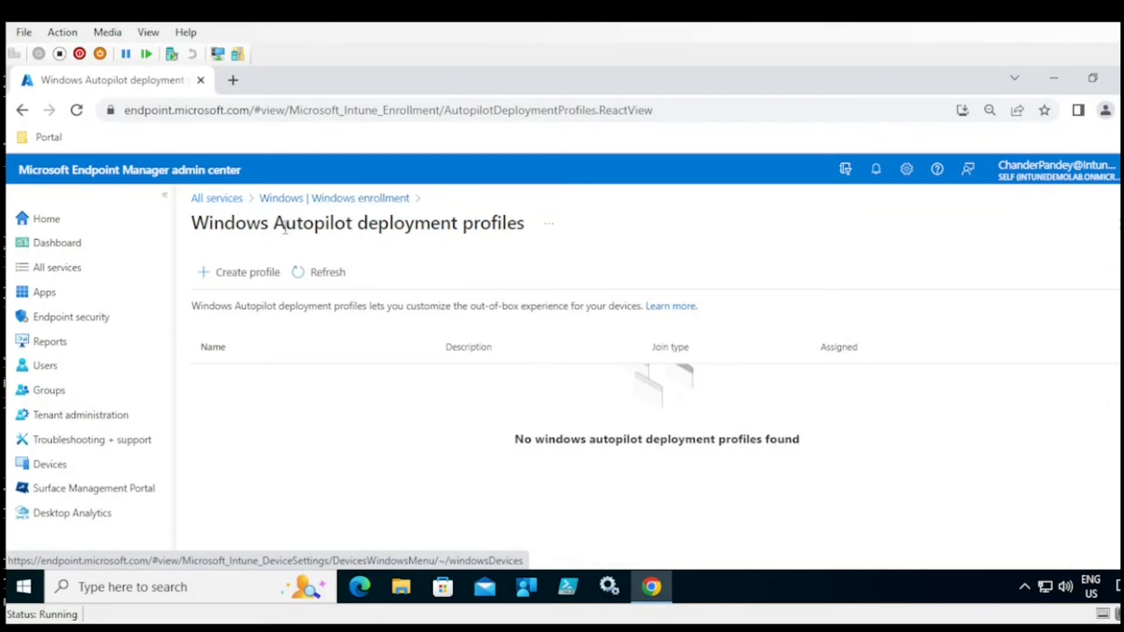
pyautogui.click(249, 280)
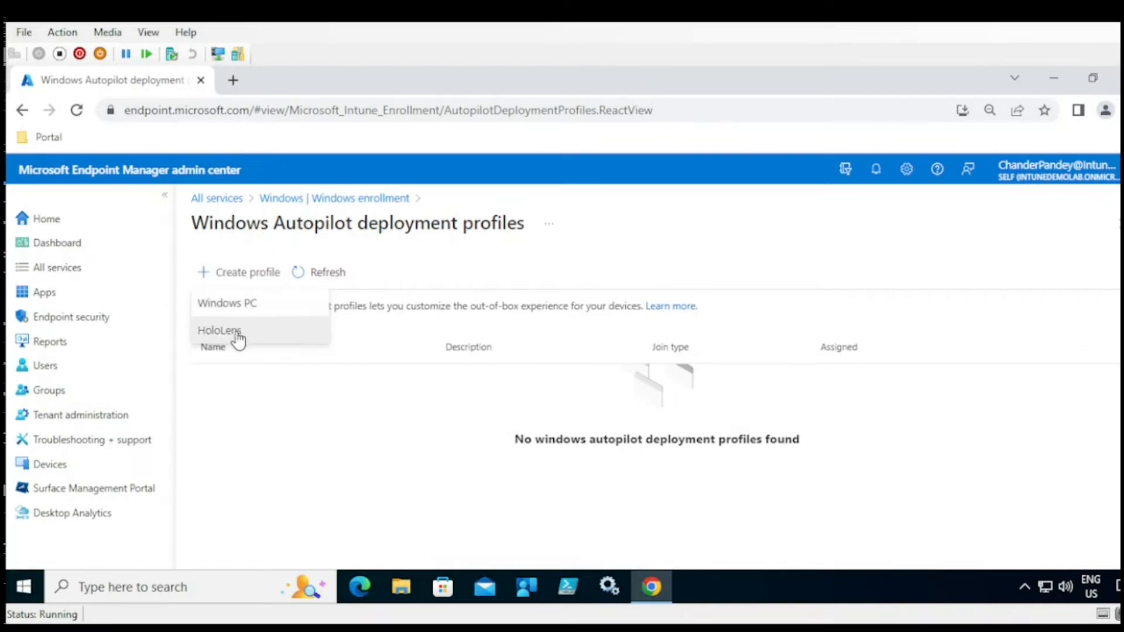
pyautogui.click(246, 305)
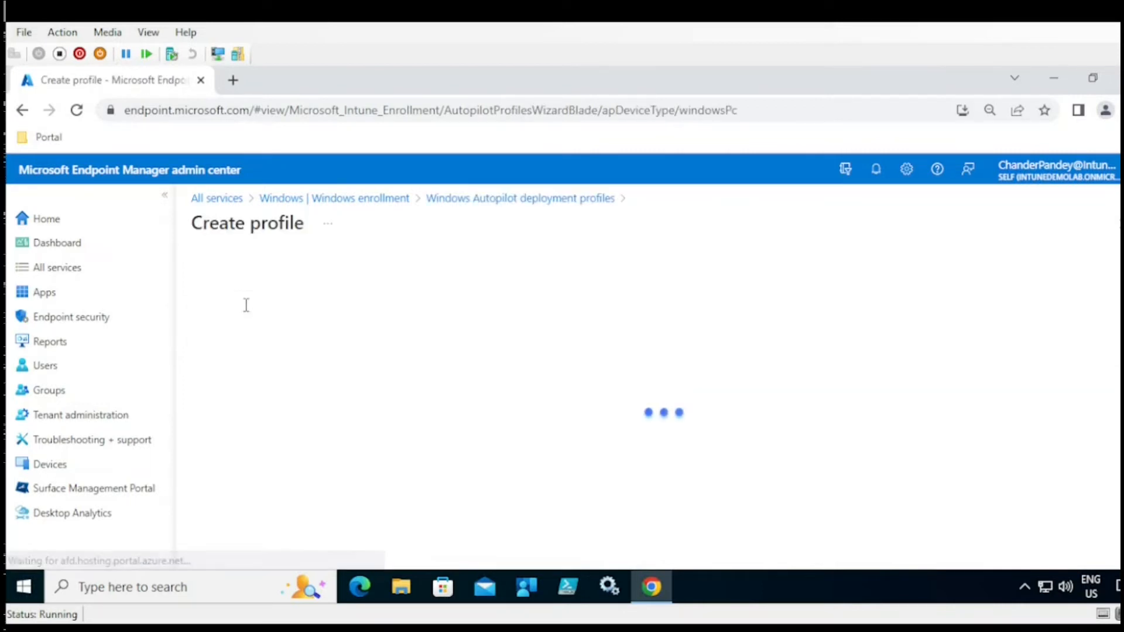
# - Name the draft profile 'ad', review its Deployment mode choices, then abandon it for Windows enrollment
pyautogui.click(433, 313)
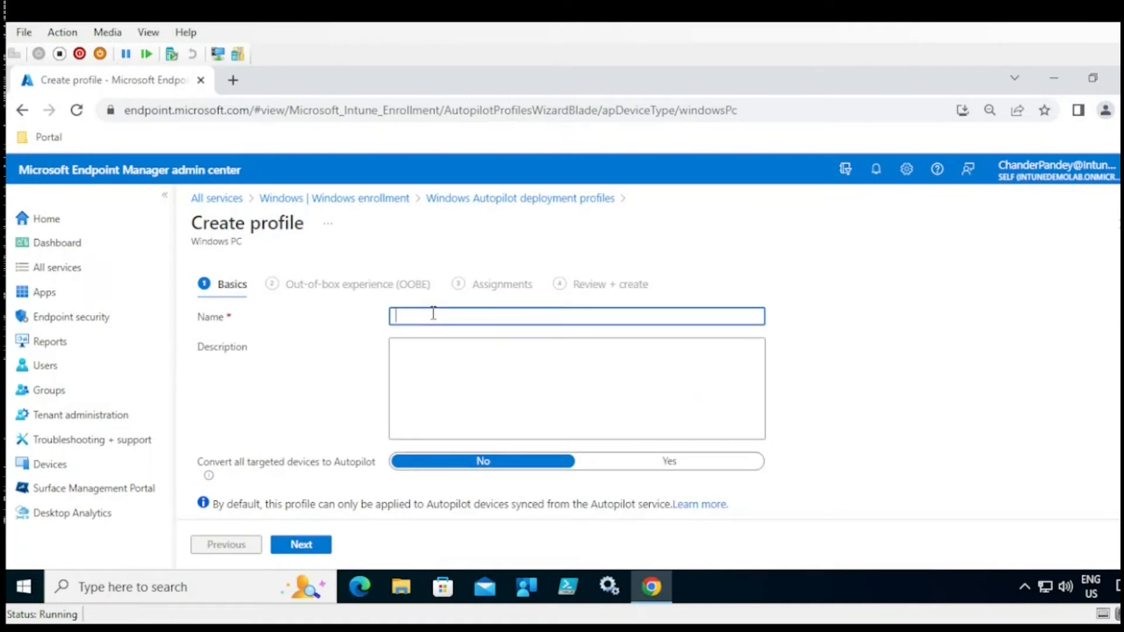
pyautogui.write('ad')
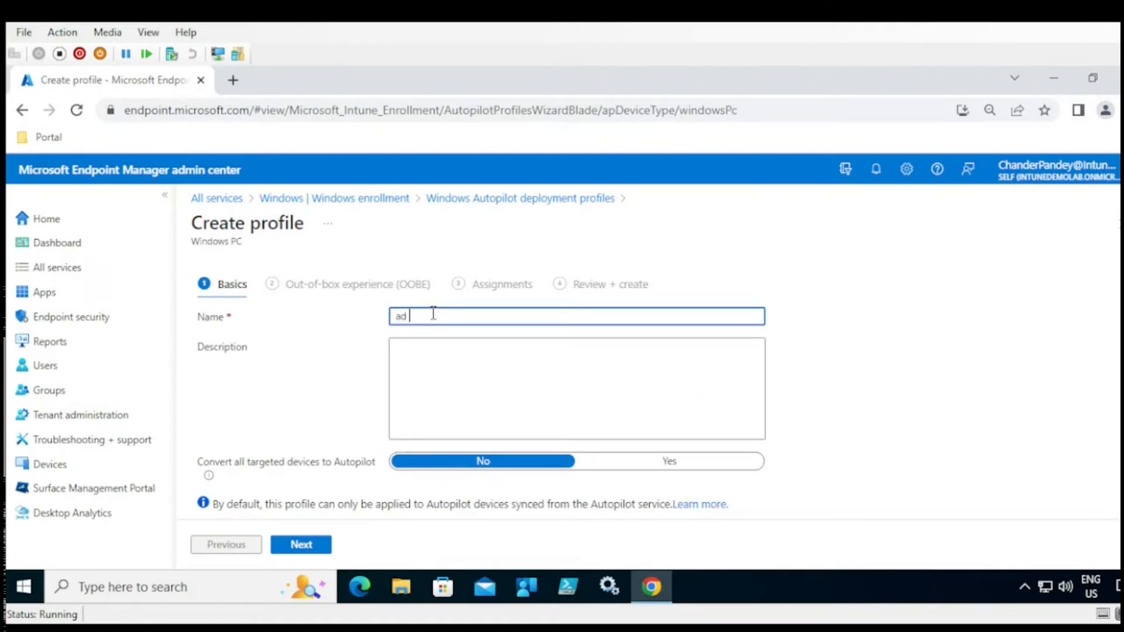
pyautogui.click(306, 545)
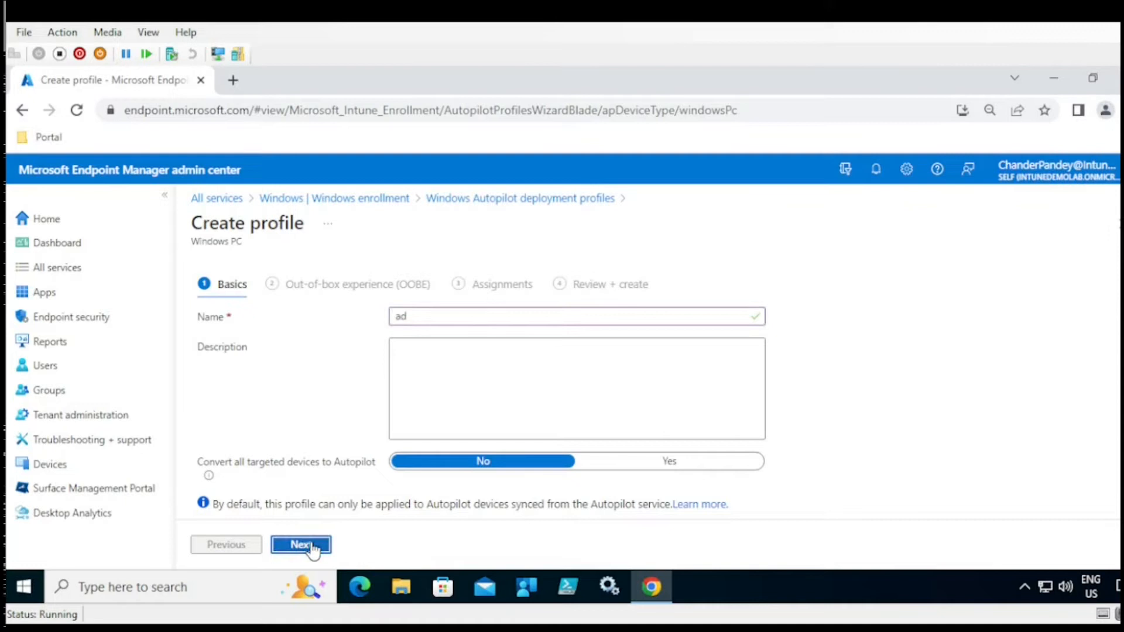
pyautogui.click(463, 364)
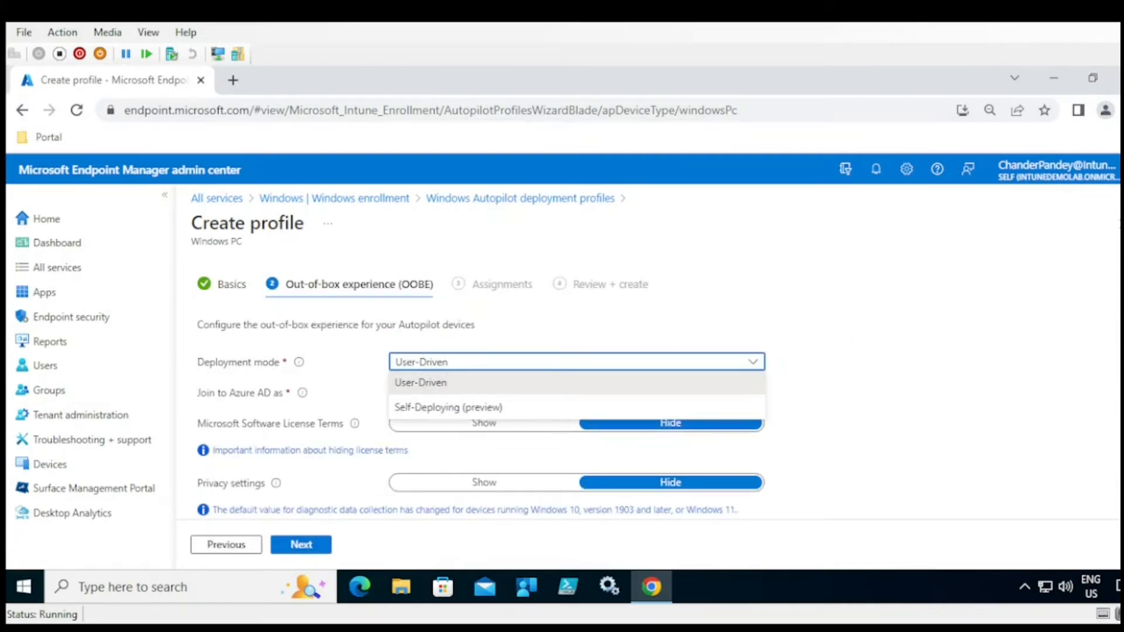
pyautogui.scroll(-1, 896, 337)
pyautogui.scroll(-3, 480, 387)
pyautogui.scroll(3, 535, 292)
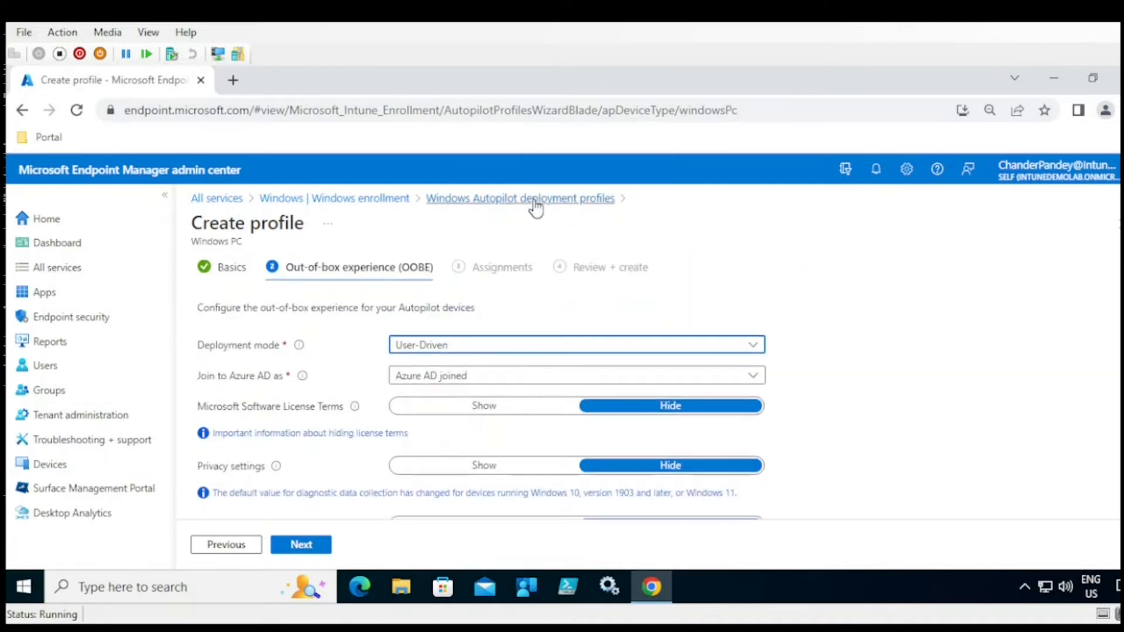
pyautogui.click(371, 199)
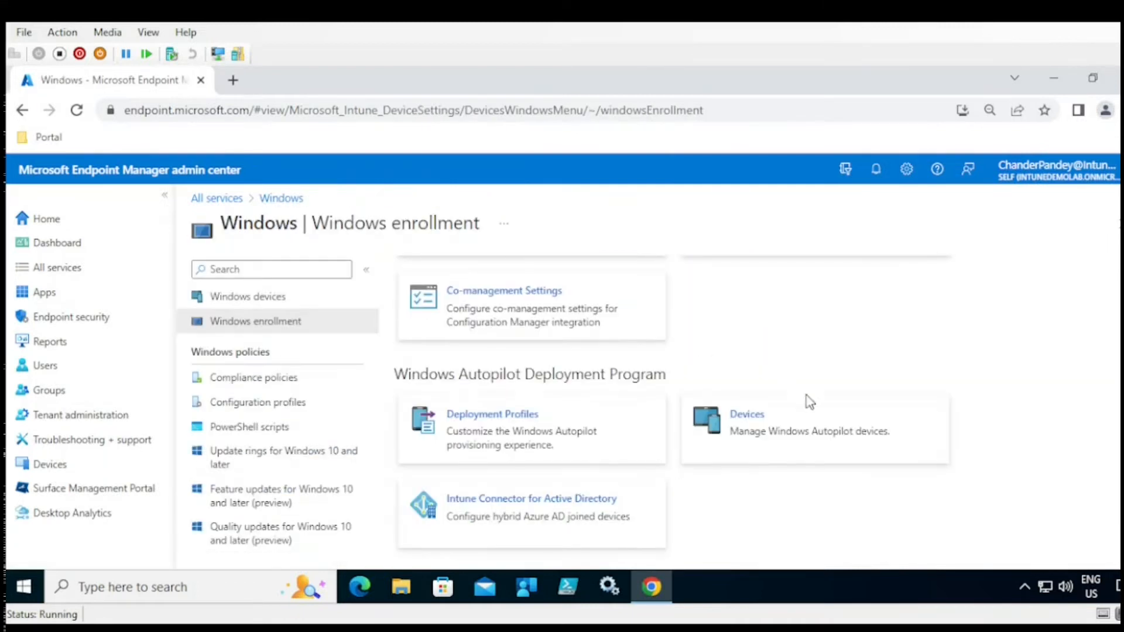
pyautogui.click(792, 450)
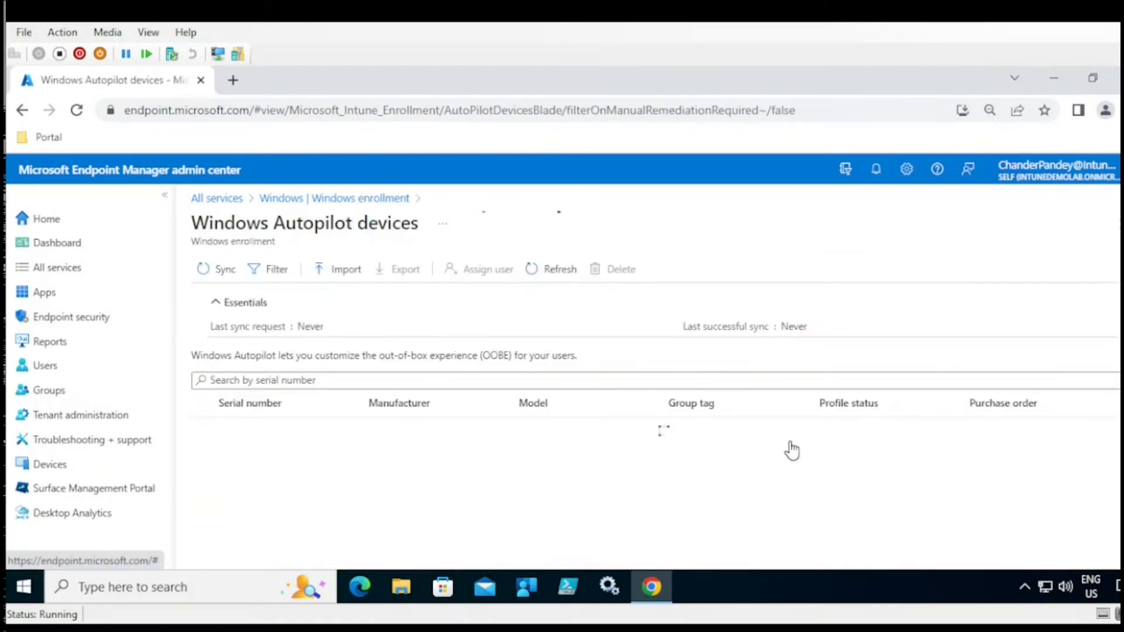
pyautogui.click(354, 380)
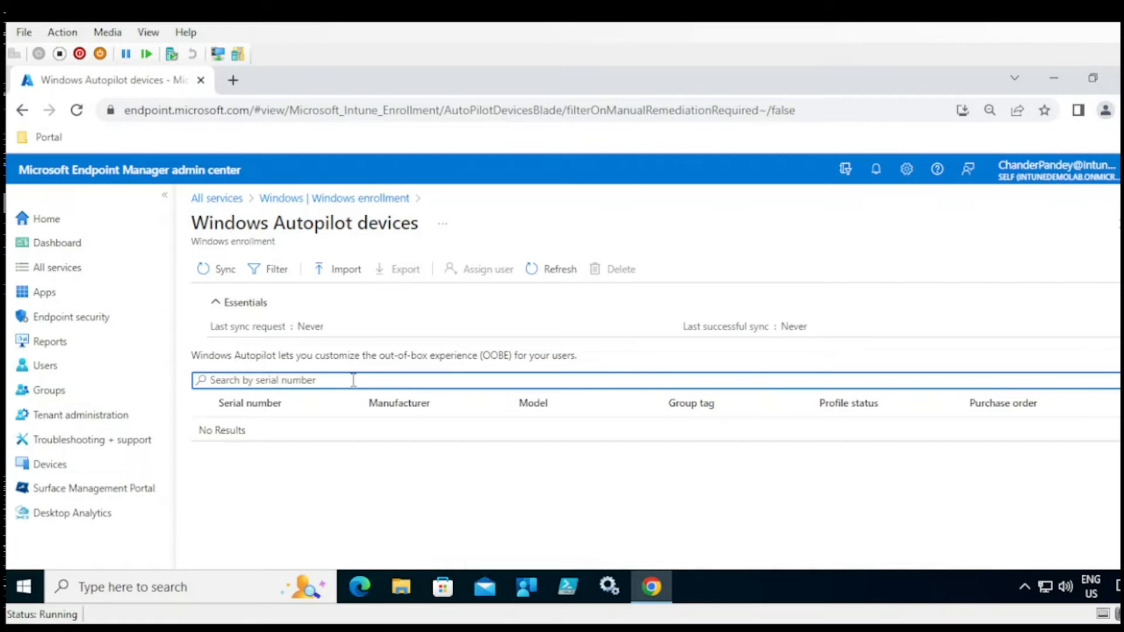
pyautogui.moveTo(205, 430); pyautogui.dragTo(765, 445)
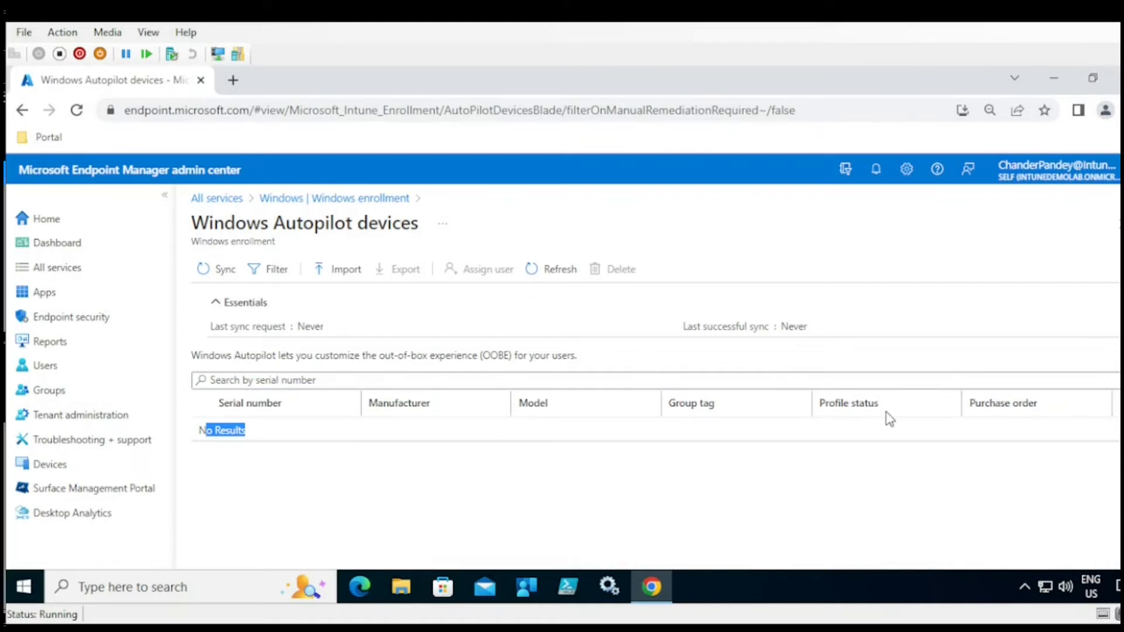
pyautogui.moveTo(820, 402); pyautogui.dragTo(916, 417)
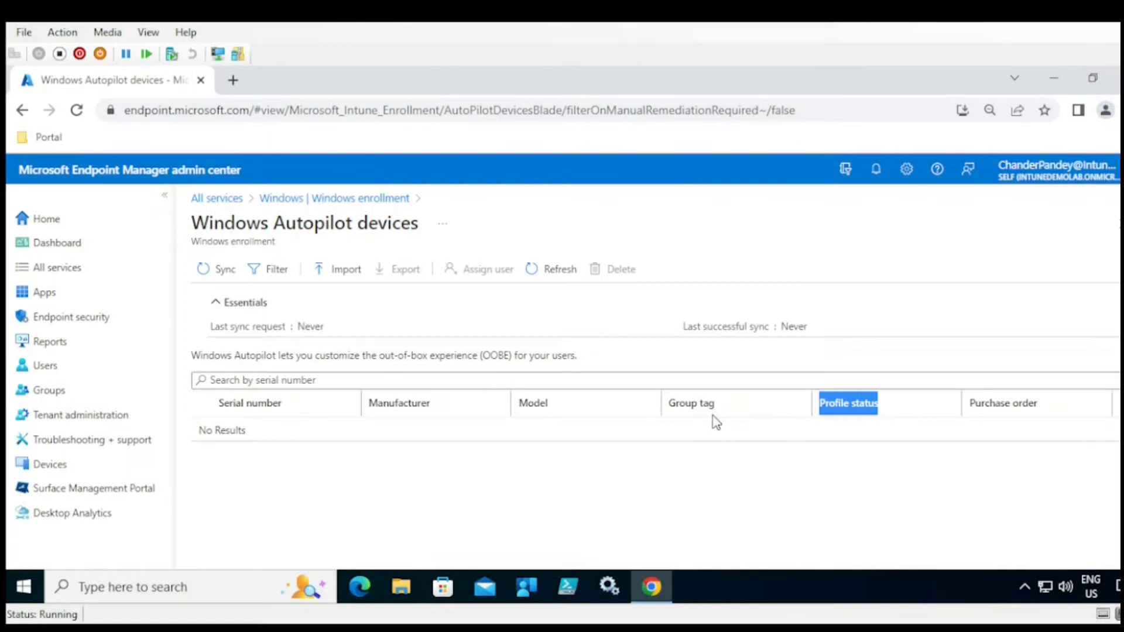
pyautogui.click(347, 202)
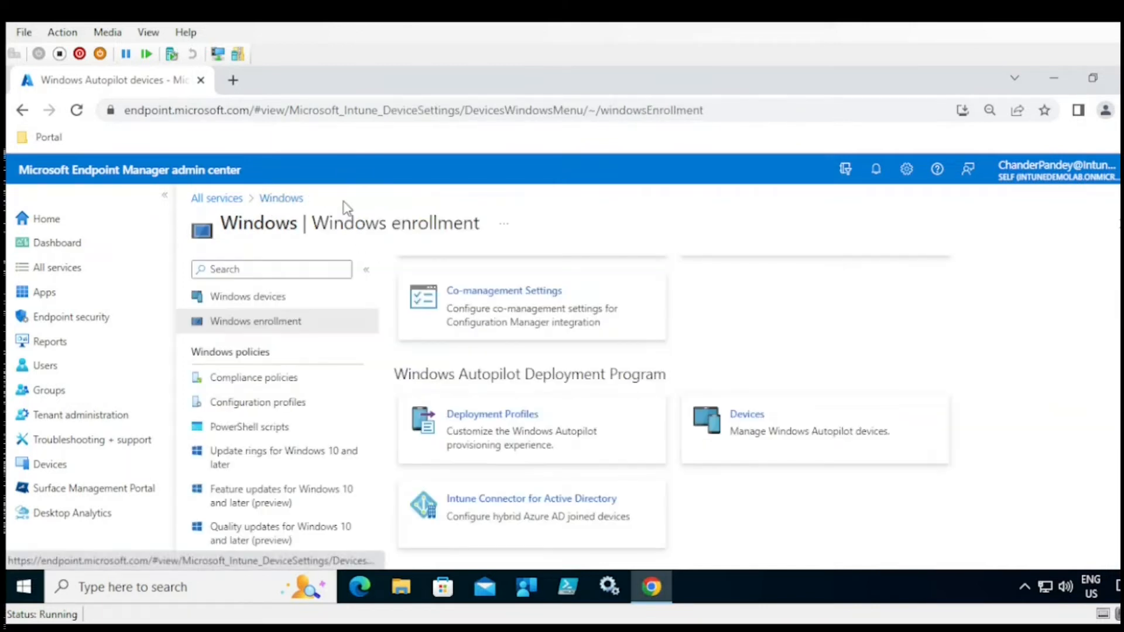
# - Check the empty Intune Connector for Active Directory list and its Add panel, then return to Windows enrollment
pyautogui.click(557, 526)
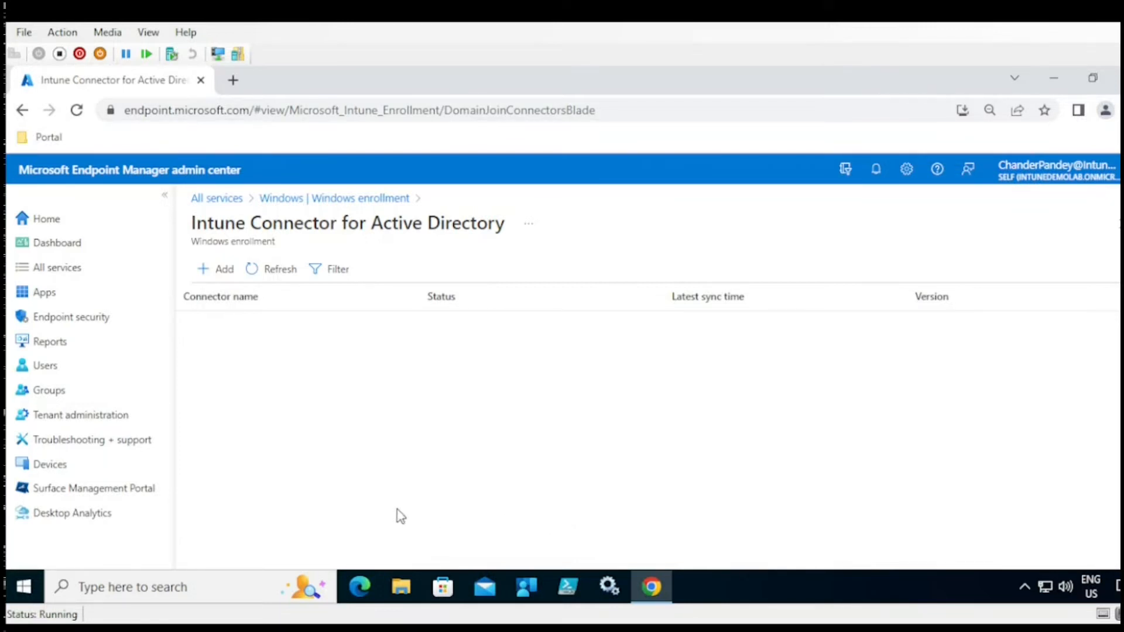
pyautogui.click(224, 273)
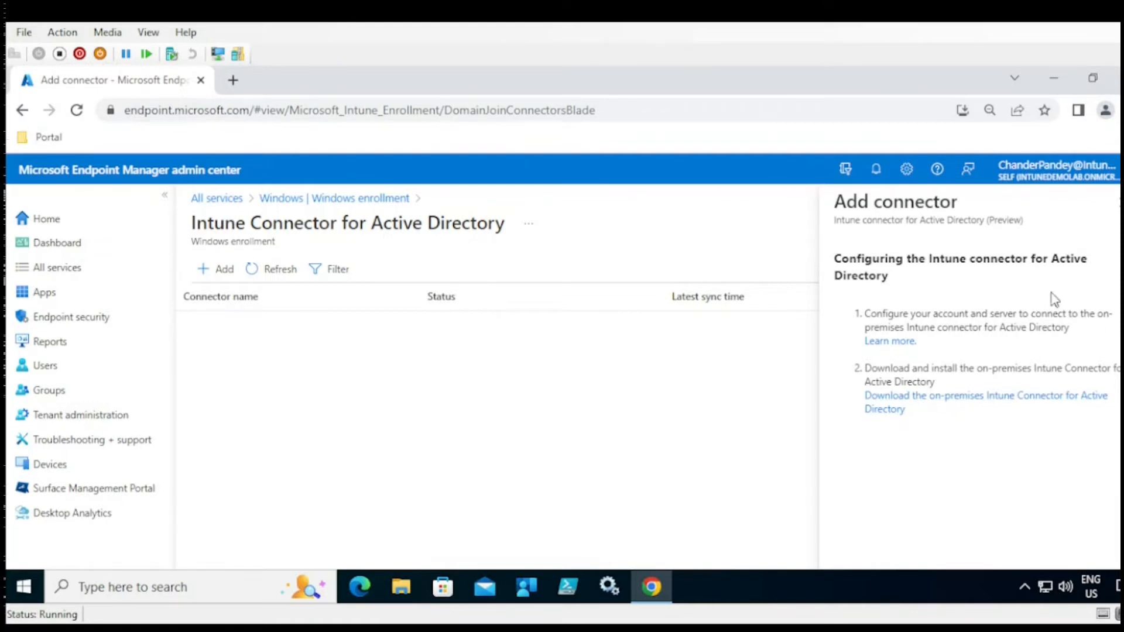
pyautogui.click(1116, 202)
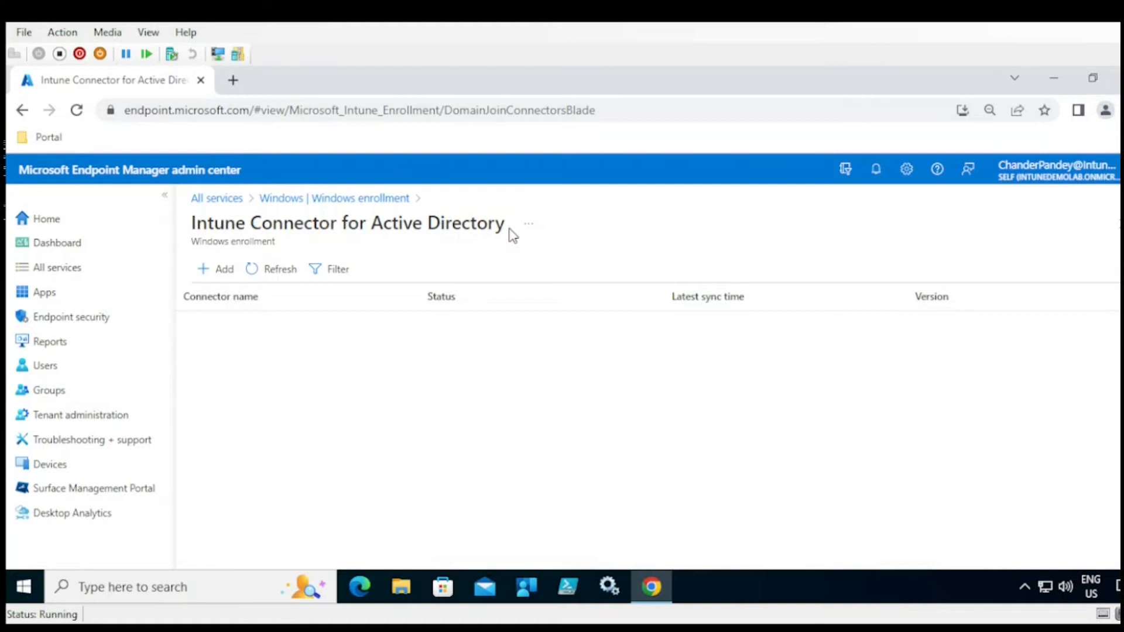
pyautogui.moveTo(506, 224); pyautogui.dragTo(193, 225)
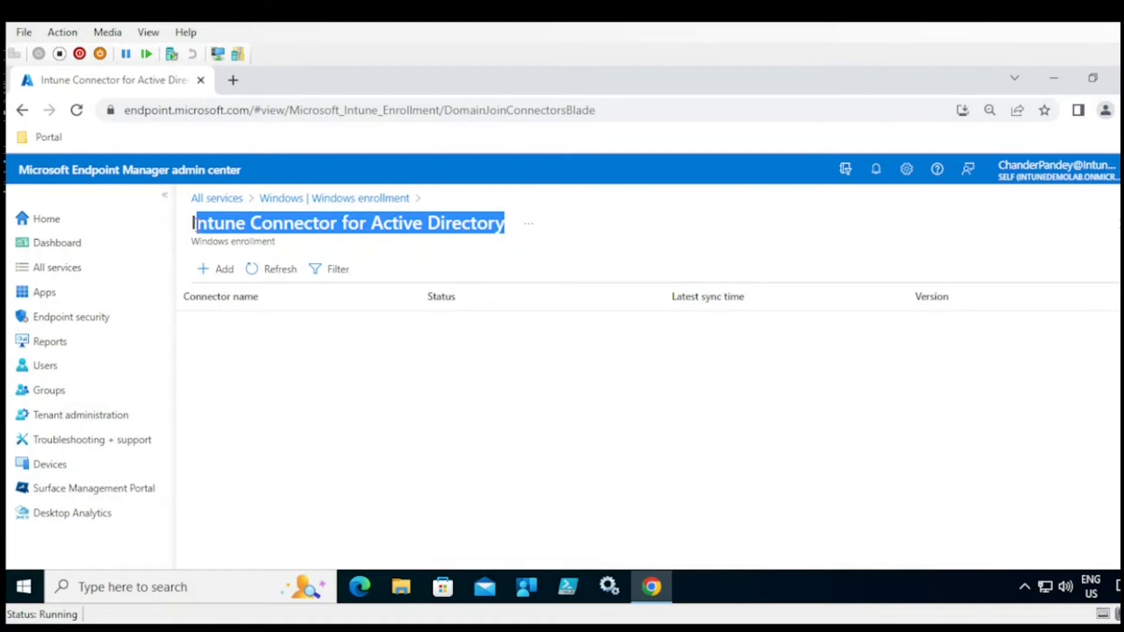
pyautogui.click(311, 200)
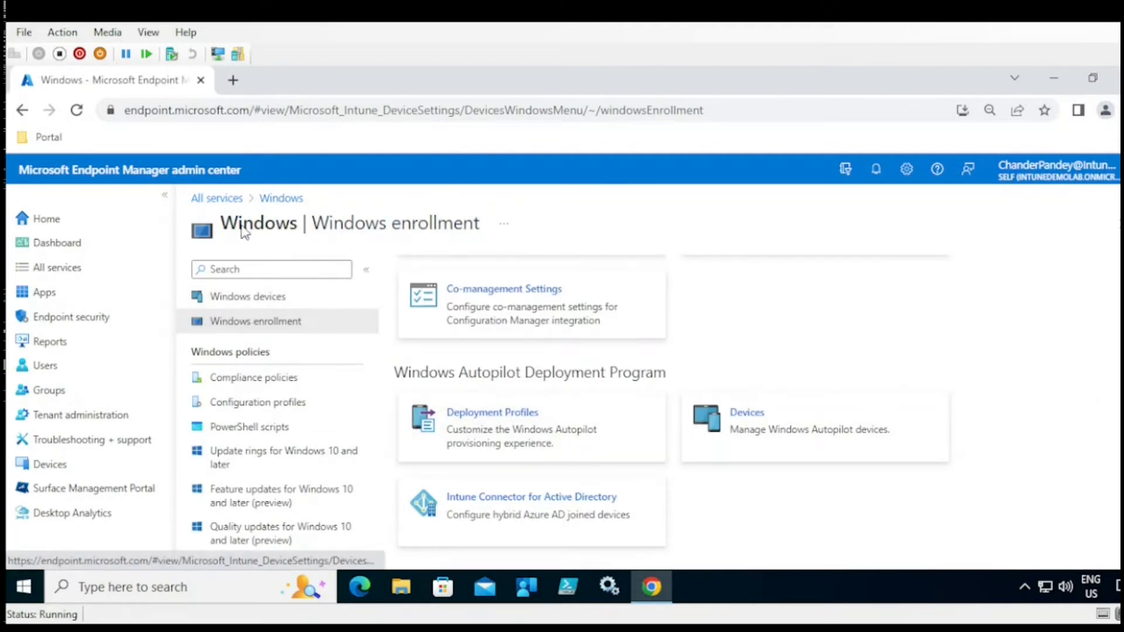
# - Go through Compliance policies to Windows configuration profiles and start a new profile
pyautogui.click(255, 380)
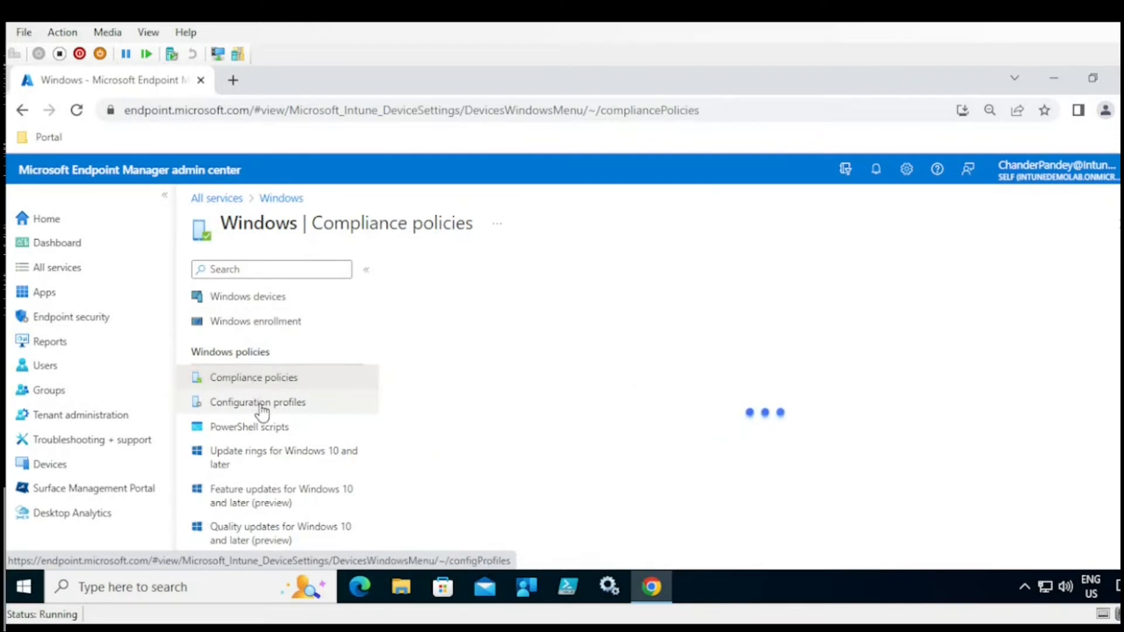
pyautogui.click(261, 409)
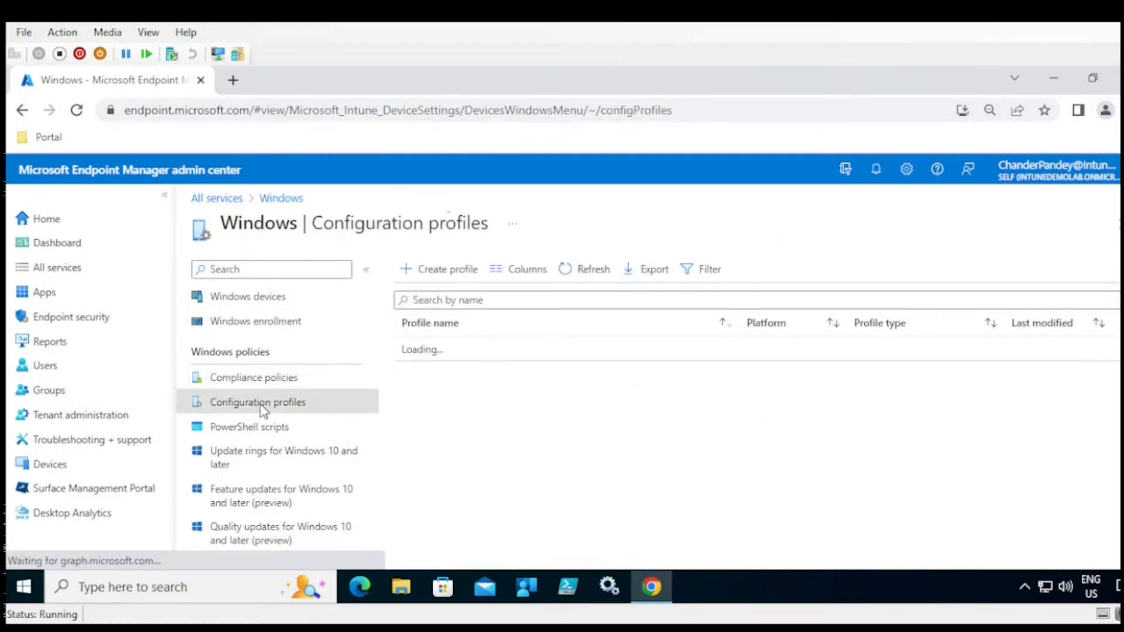
pyautogui.click(455, 271)
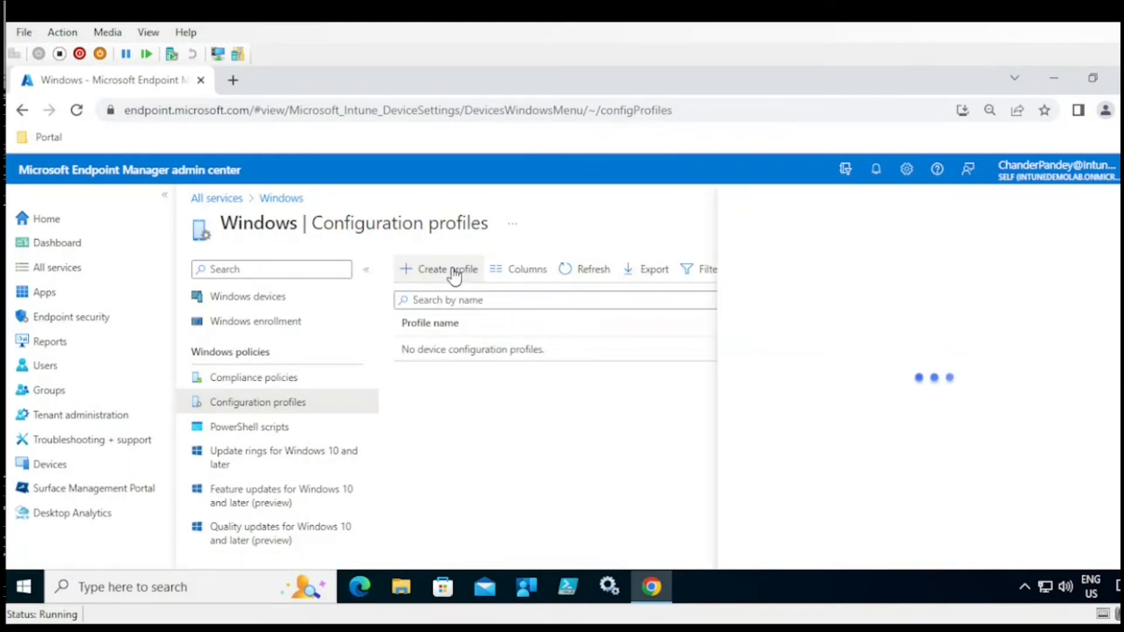
# - Pick Windows 10 and later with the Templates profile type, then discard the draft
pyautogui.click(960, 280)
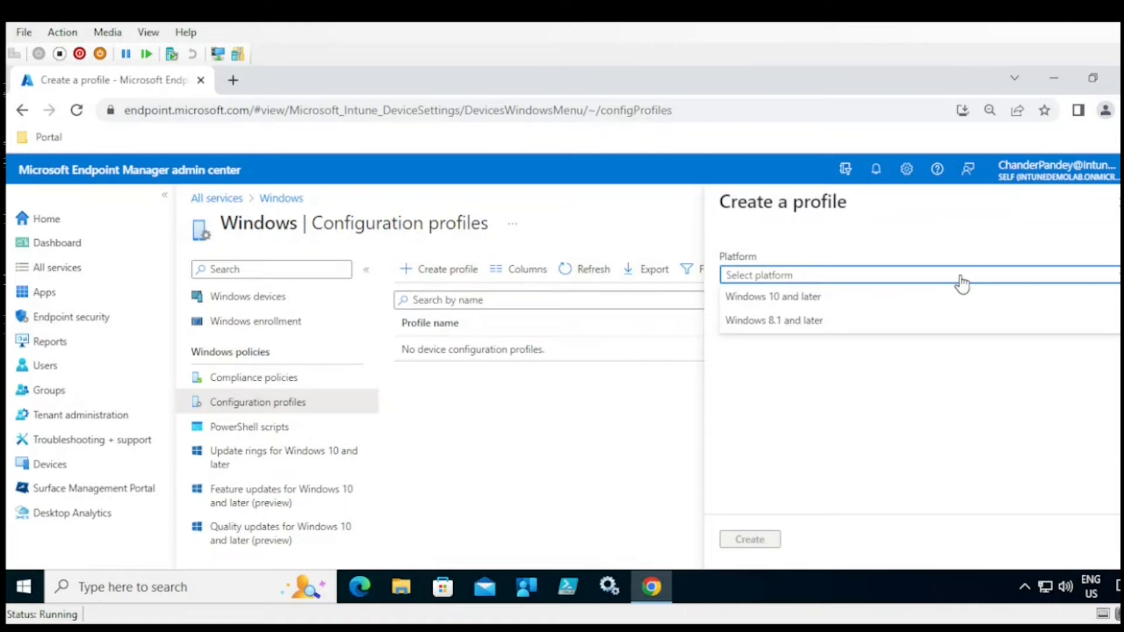
pyautogui.click(813, 301)
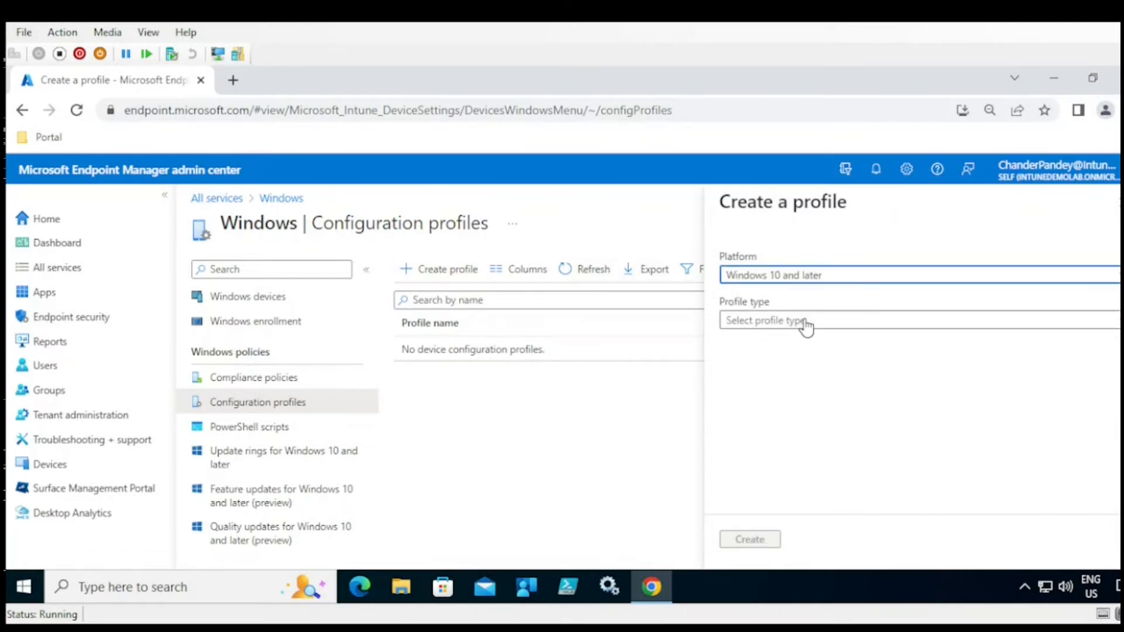
pyautogui.click(806, 326)
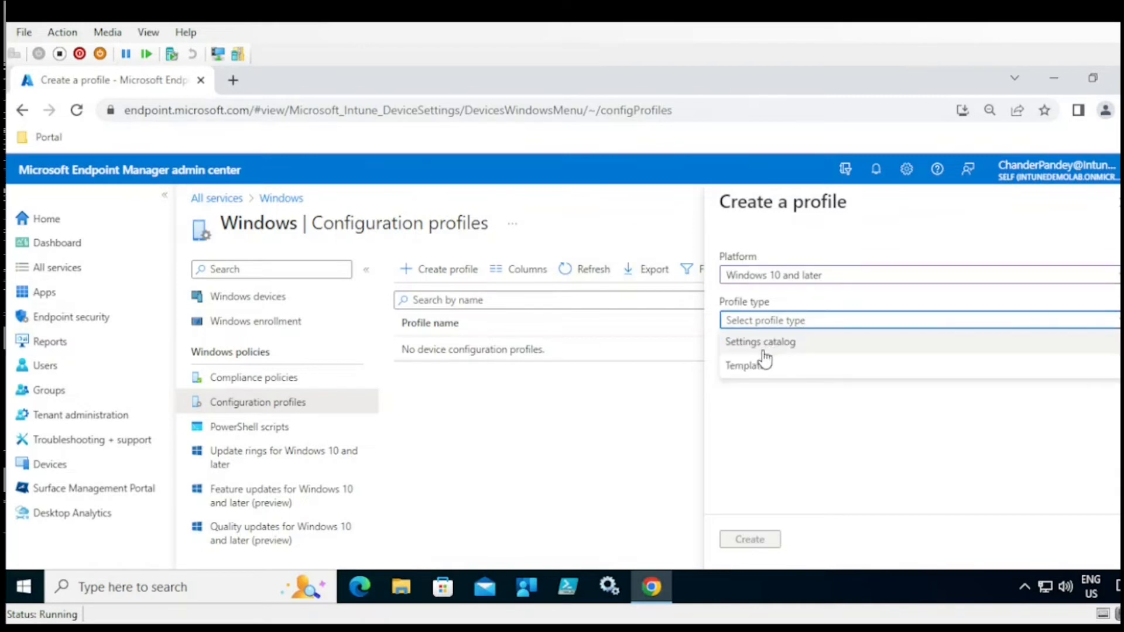
pyautogui.click(751, 368)
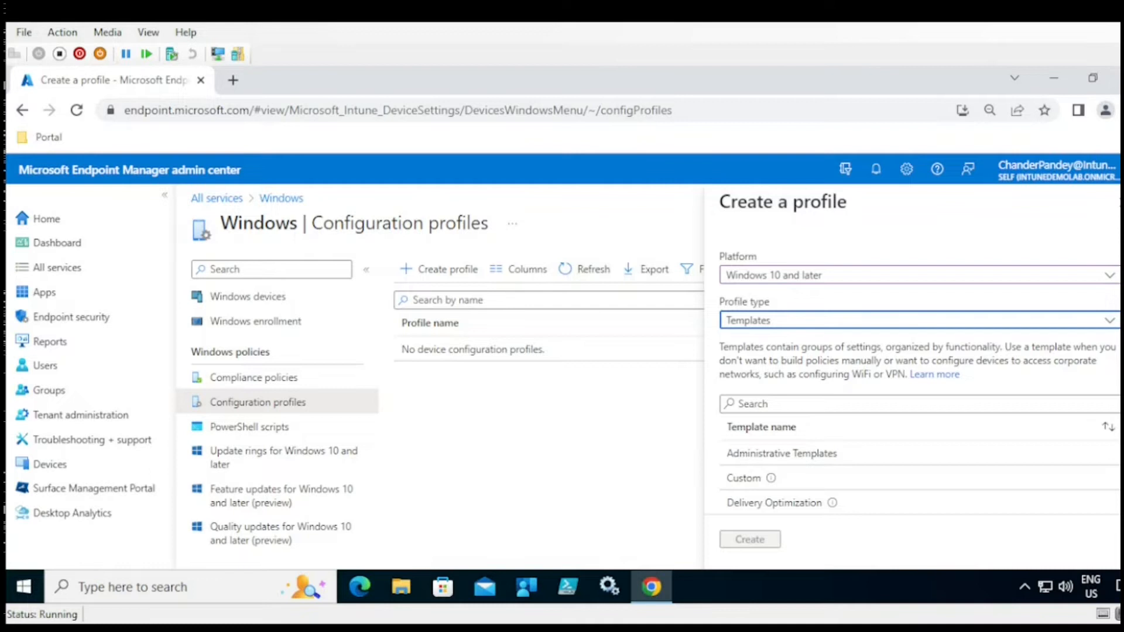
pyautogui.scroll(-1, 919, 374)
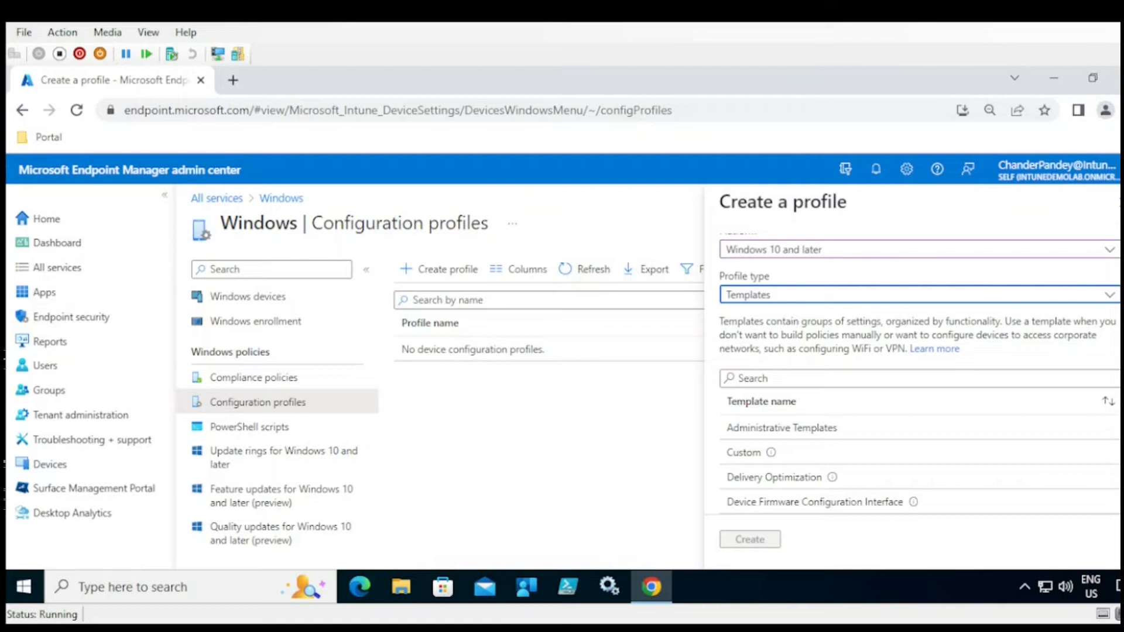
pyautogui.click(1115, 203)
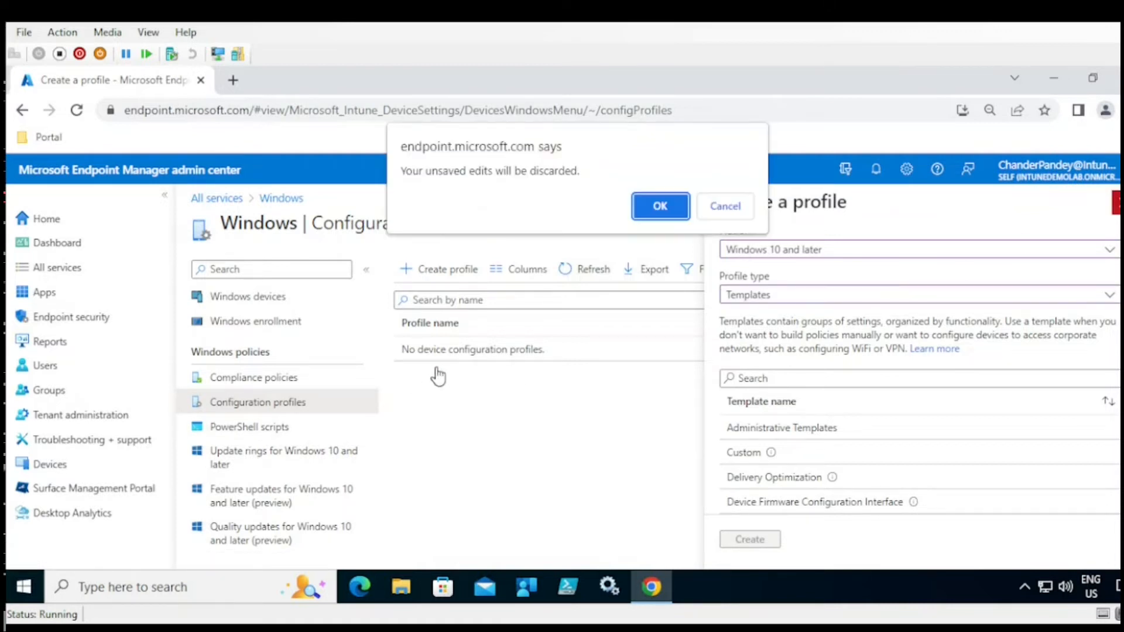
pyautogui.click(660, 206)
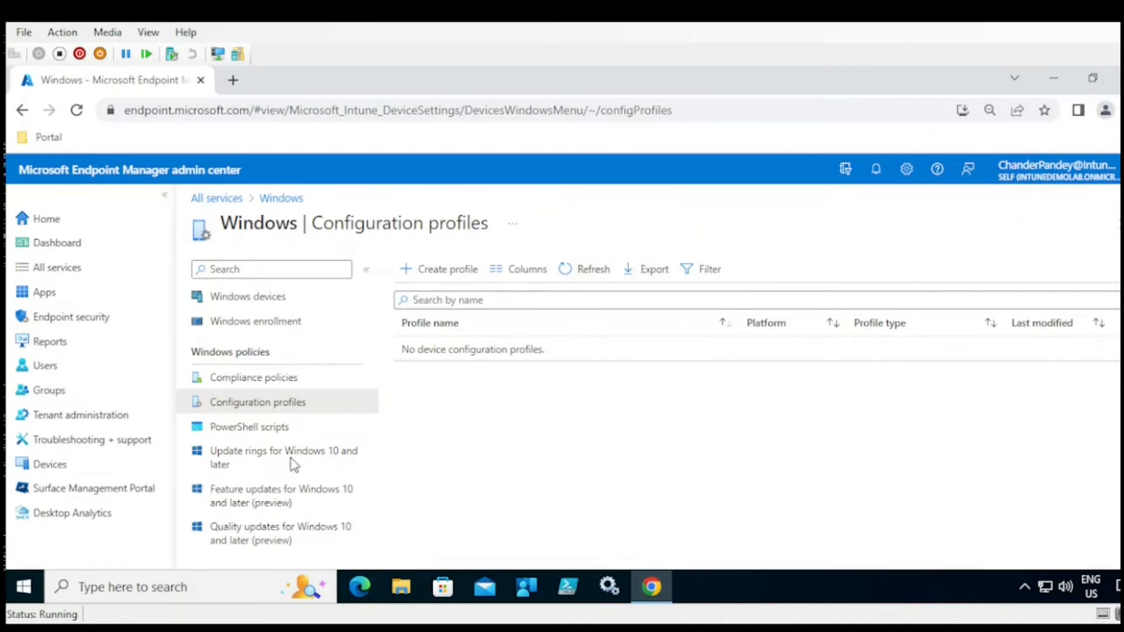
# - Start adding a Windows PowerShell script named 'df' and advance to script settings
pyautogui.click(250, 432)
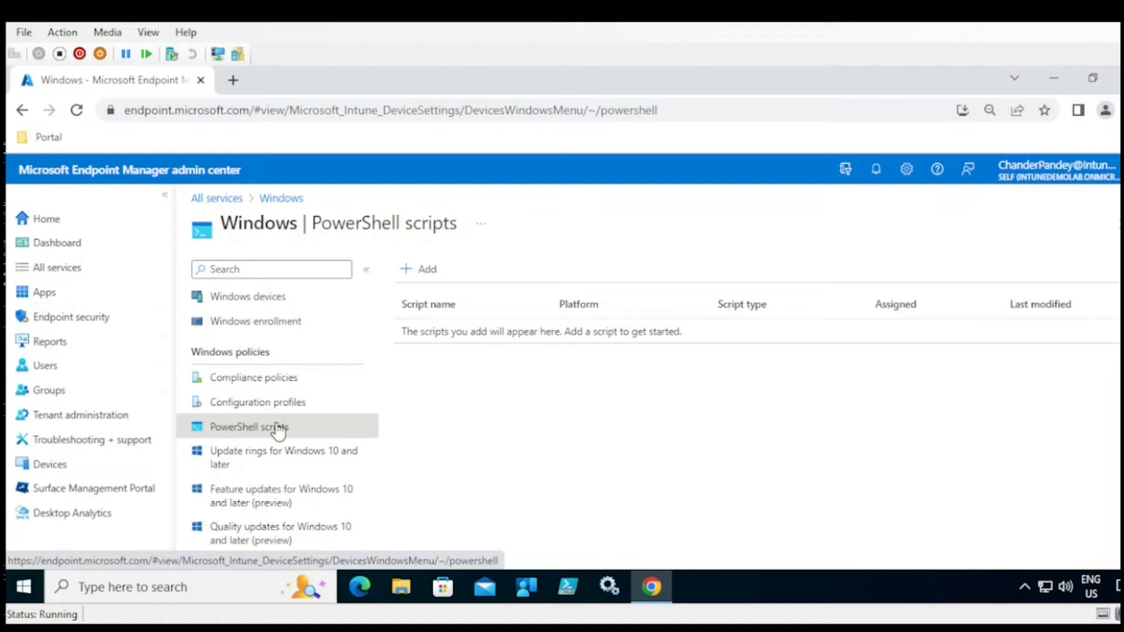
pyautogui.click(421, 271)
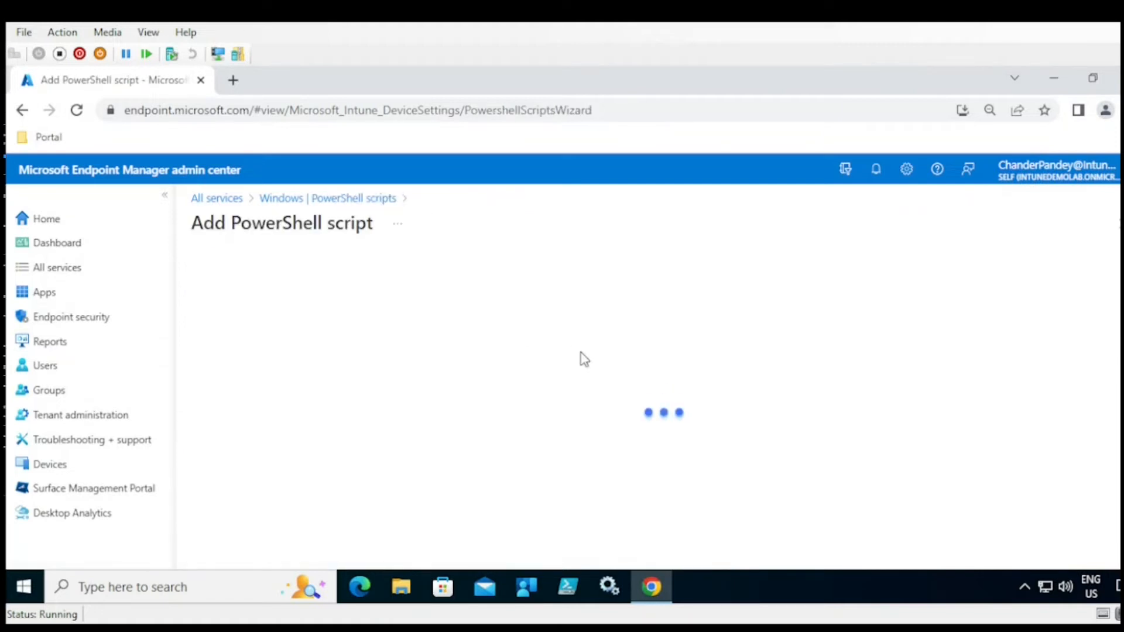
pyautogui.click(511, 317)
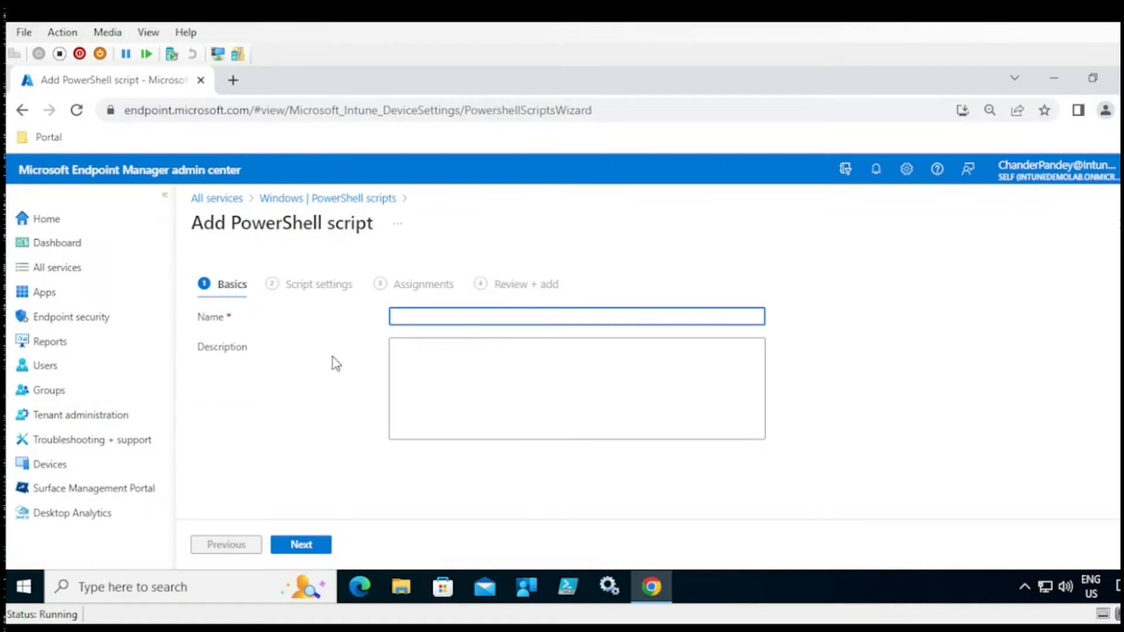
pyautogui.write('df')
pyautogui.click(309, 551)
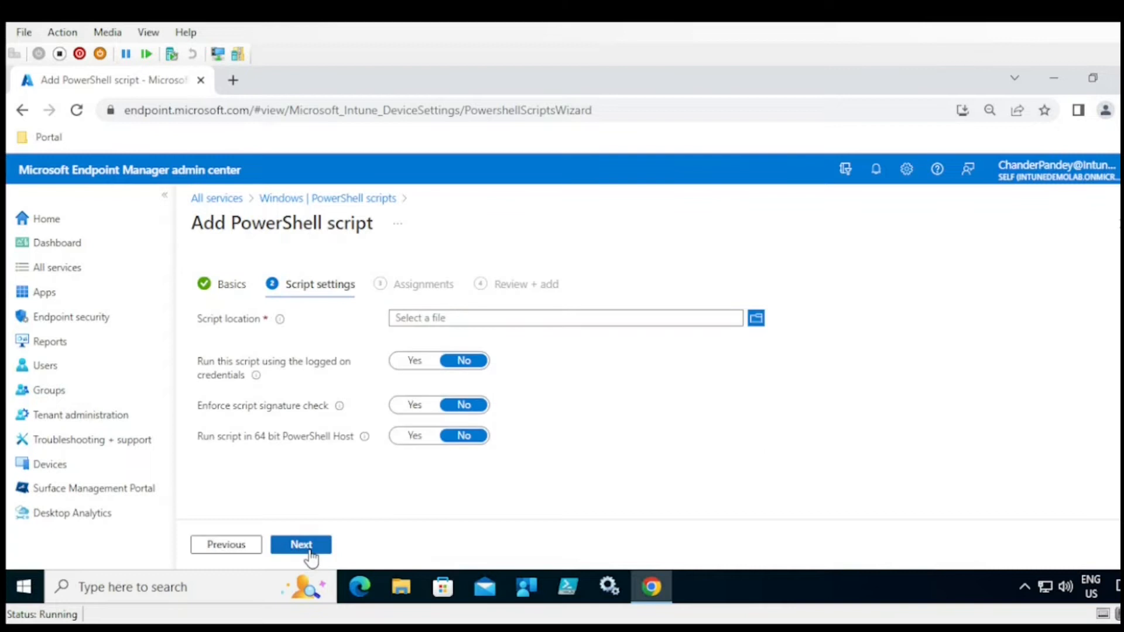
# - Upload Export-FirewallRules.ps1 from Downloads, then abandon the wizard for Update rings for Windows 10 and later
pyautogui.click(757, 319)
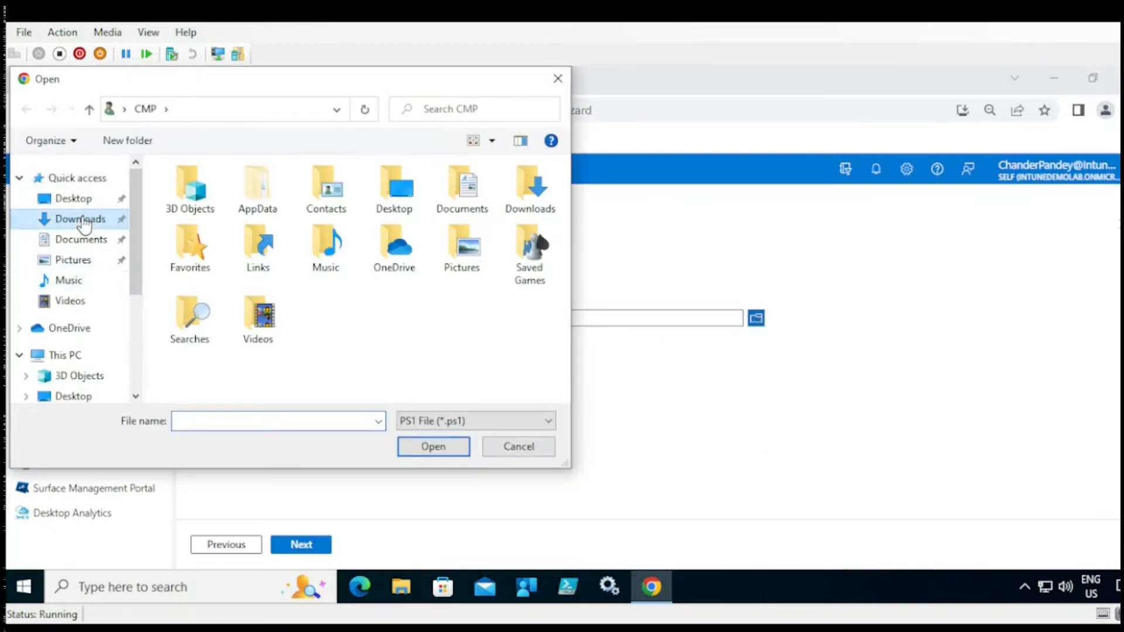
pyautogui.click(83, 218)
pyautogui.click(227, 215)
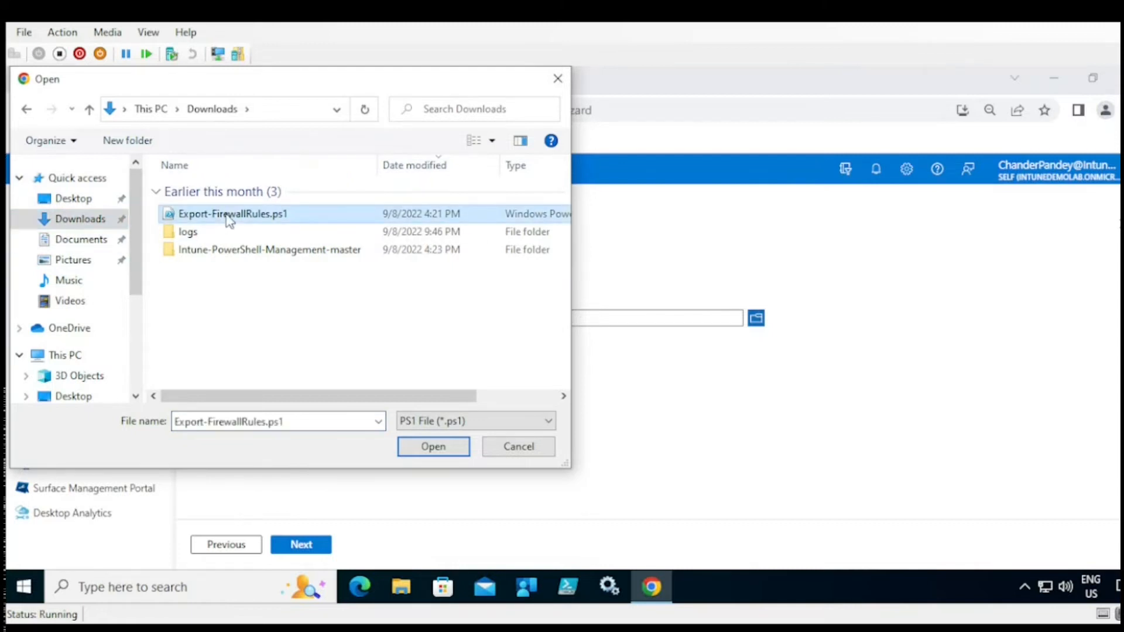
pyautogui.click(432, 447)
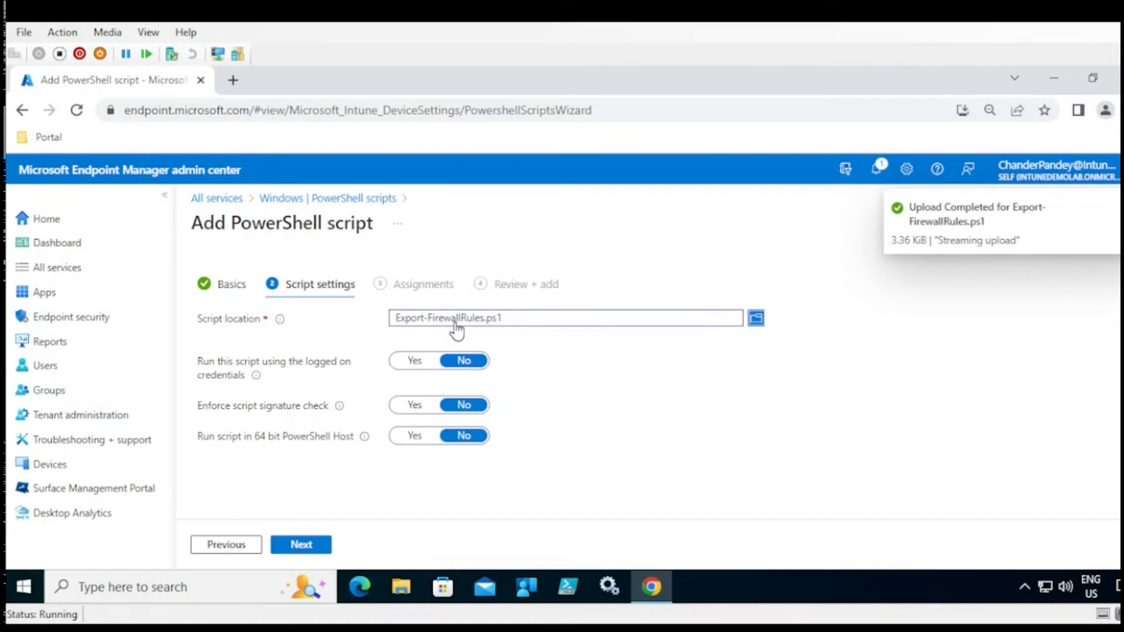
pyautogui.click(300, 553)
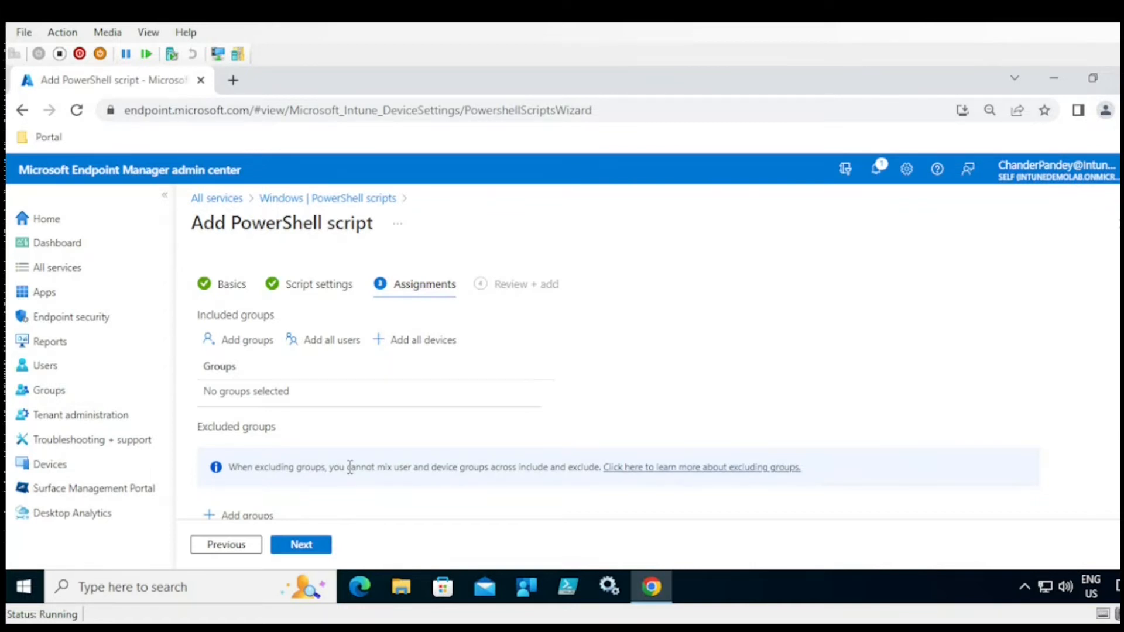
pyautogui.click(352, 198)
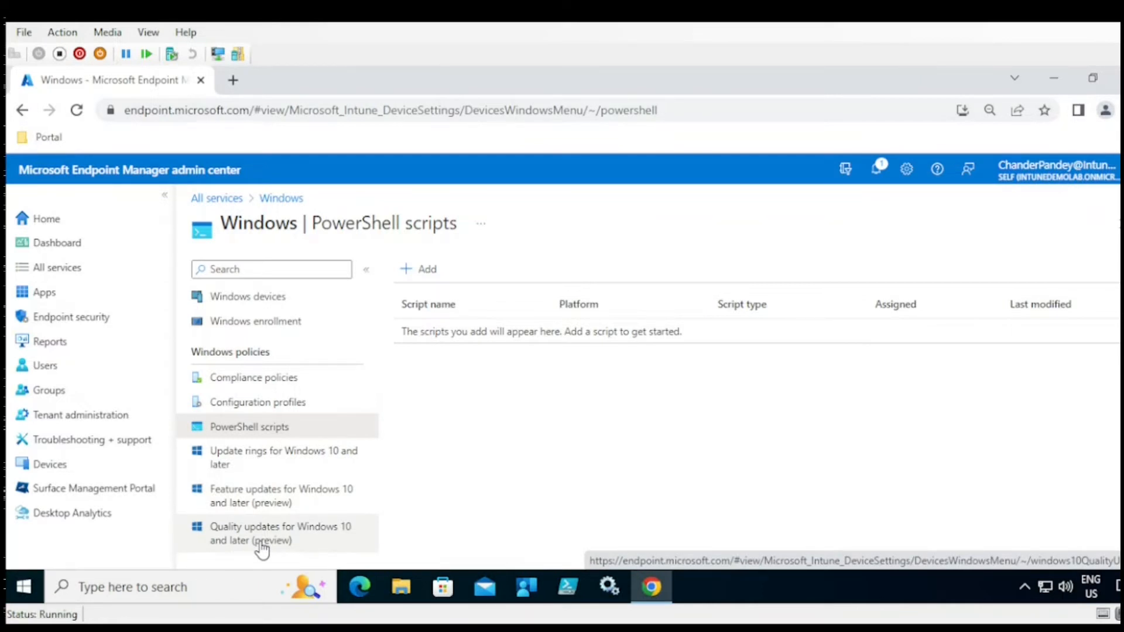
pyautogui.click(310, 467)
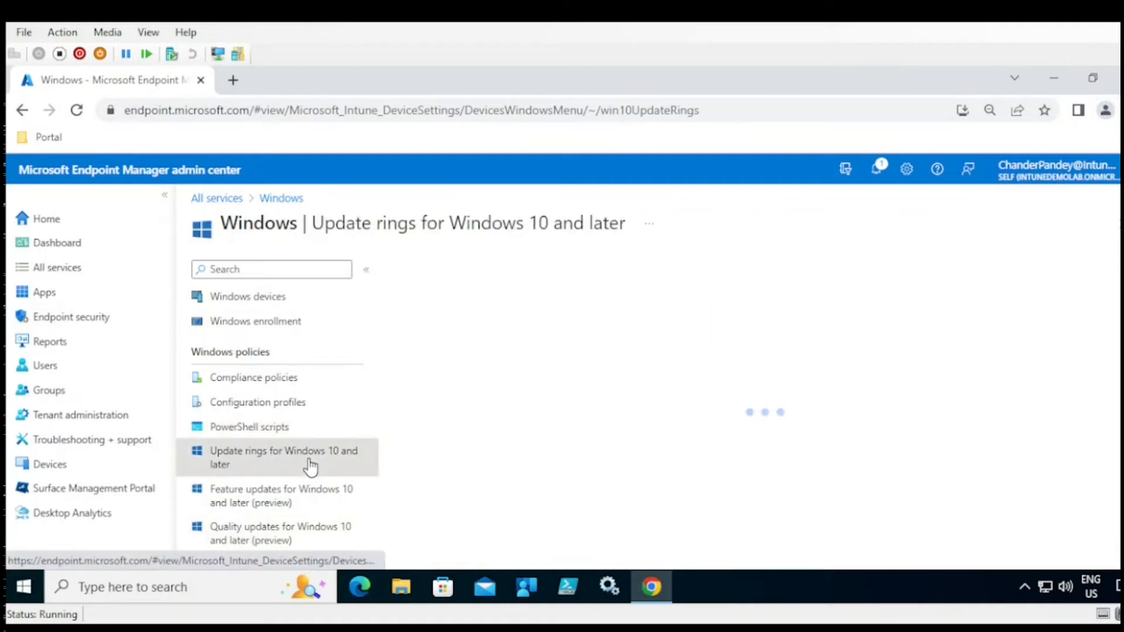
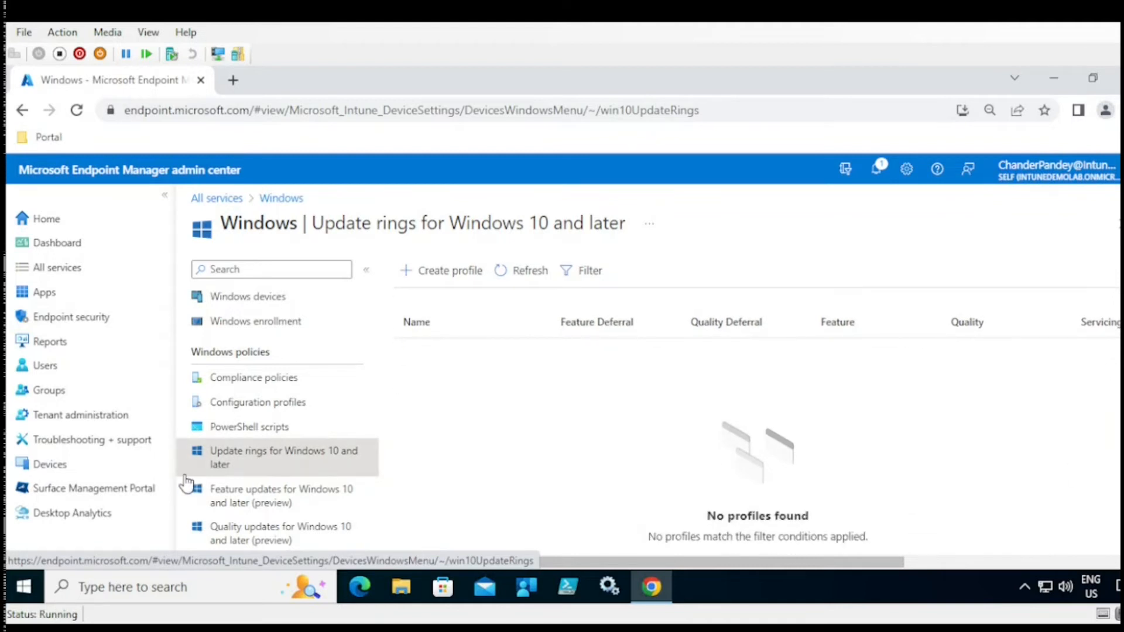
# - Go to macOS enrollment via All services and Devices, and view the Apple MDM Push certificate setup
pyautogui.click(281, 198)
pyautogui.click(234, 200)
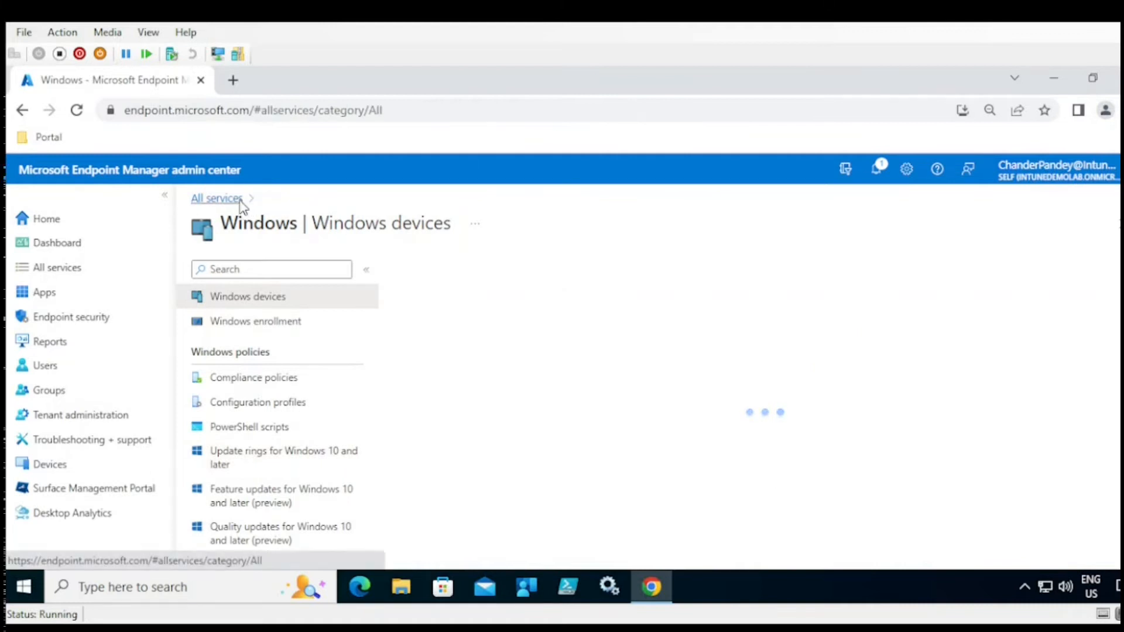
pyautogui.click(50, 464)
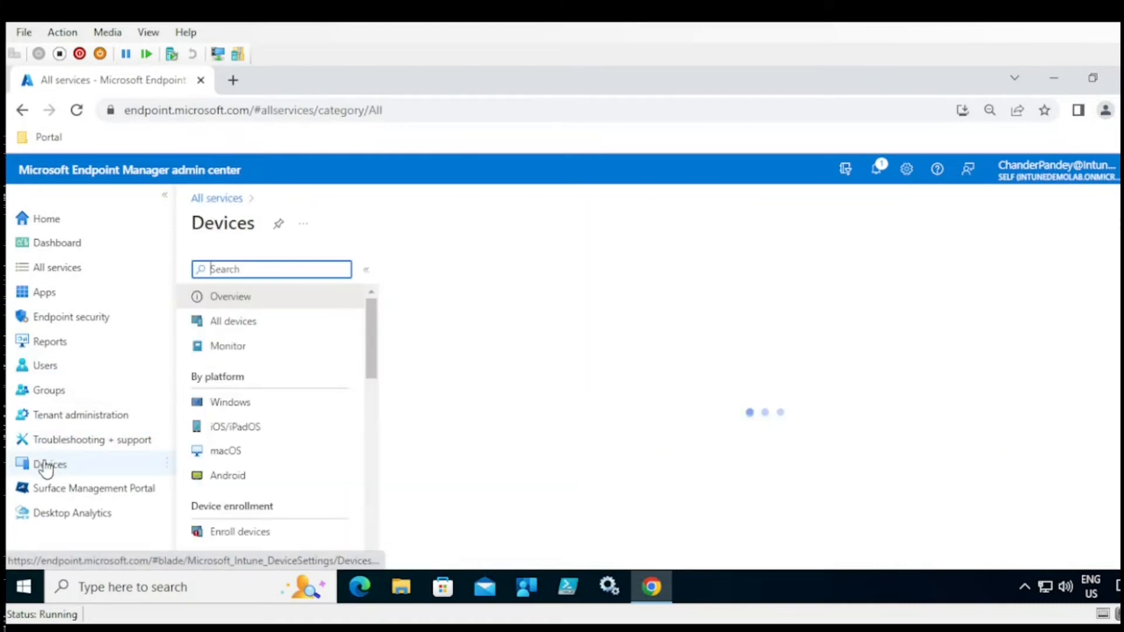
pyautogui.click(234, 451)
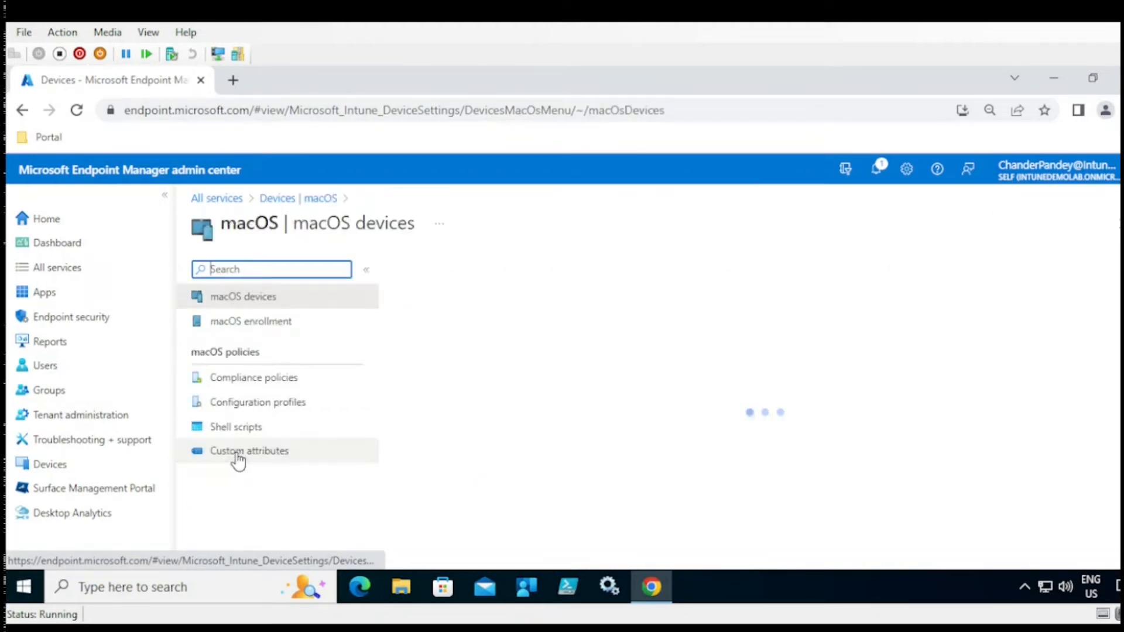
pyautogui.click(262, 328)
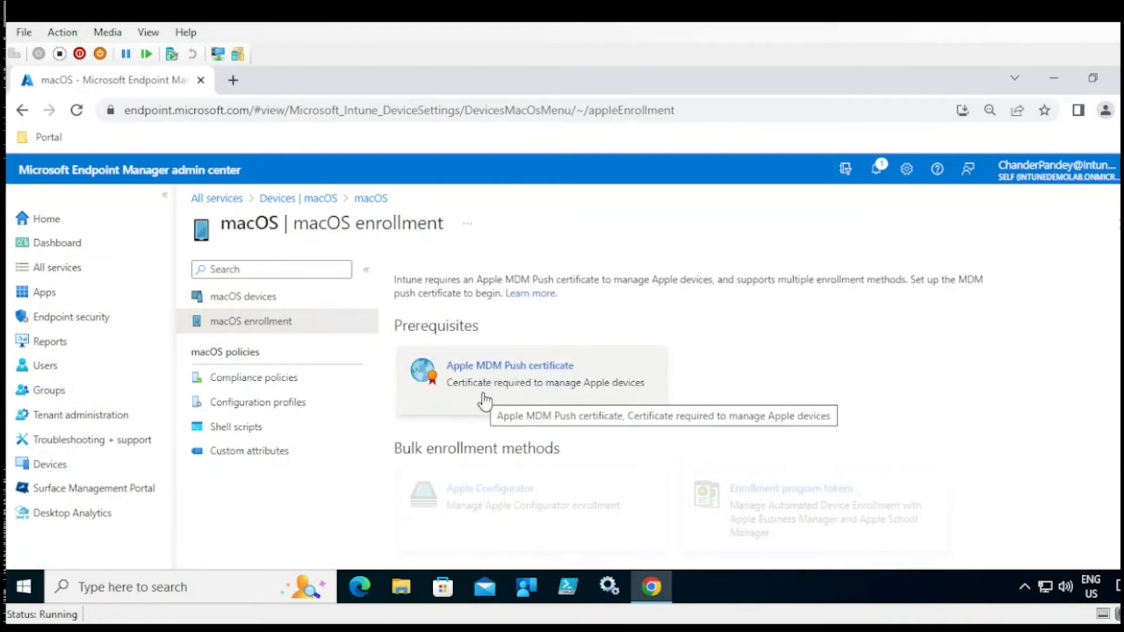
pyautogui.click(543, 385)
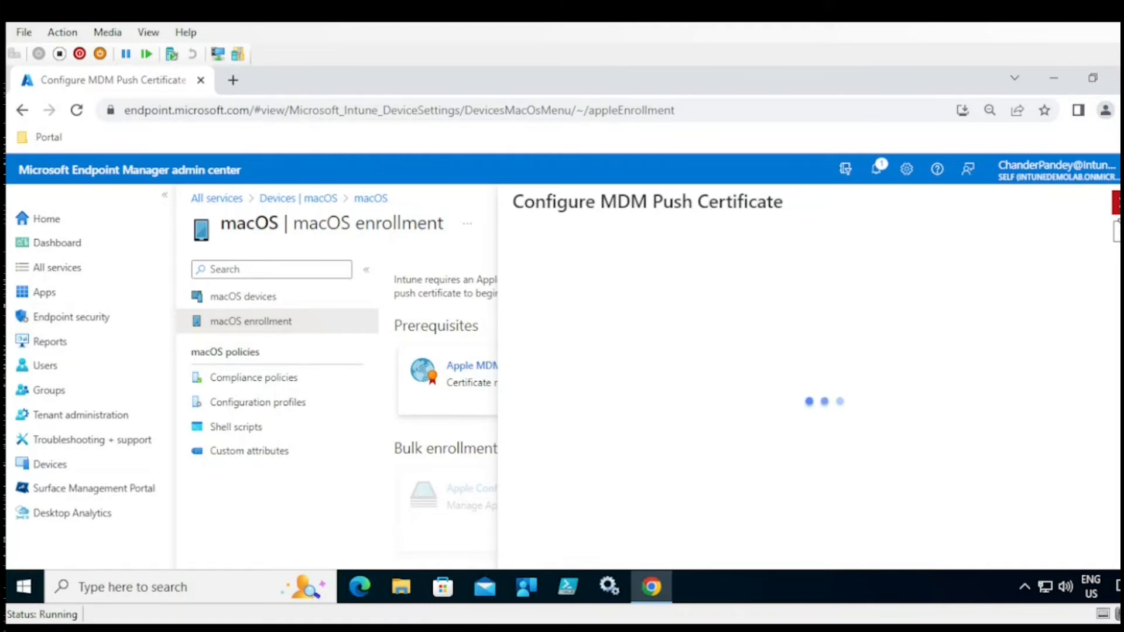
pyautogui.click(1116, 205)
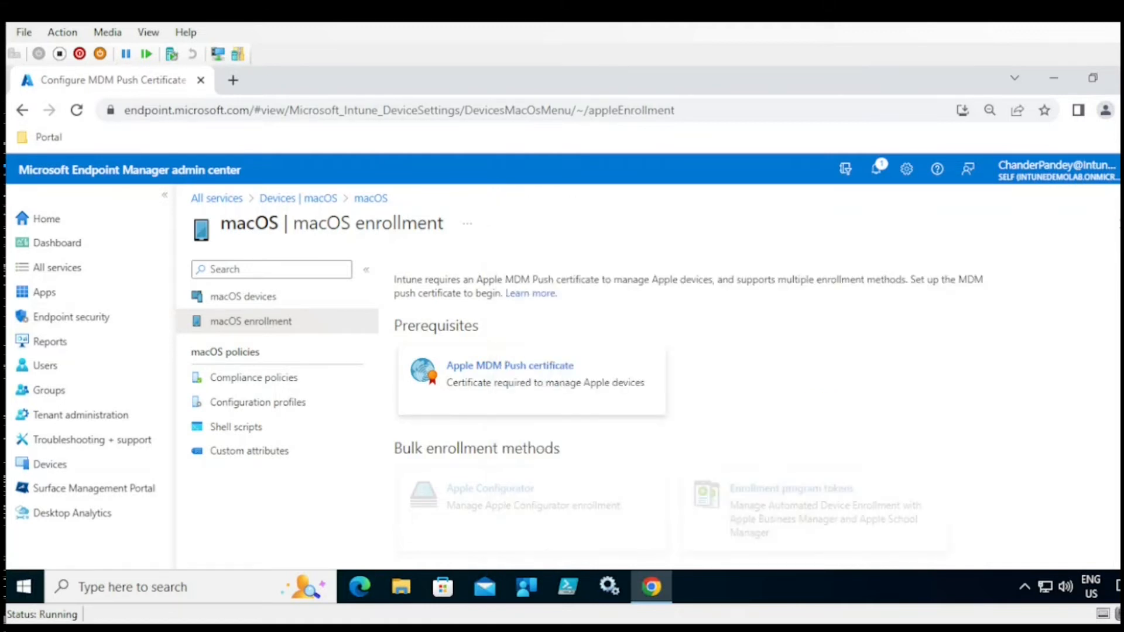
# - Browse macOS compliance policies, configuration profiles, shell scripts and custom attributes, then return to Devices
pyautogui.click(291, 381)
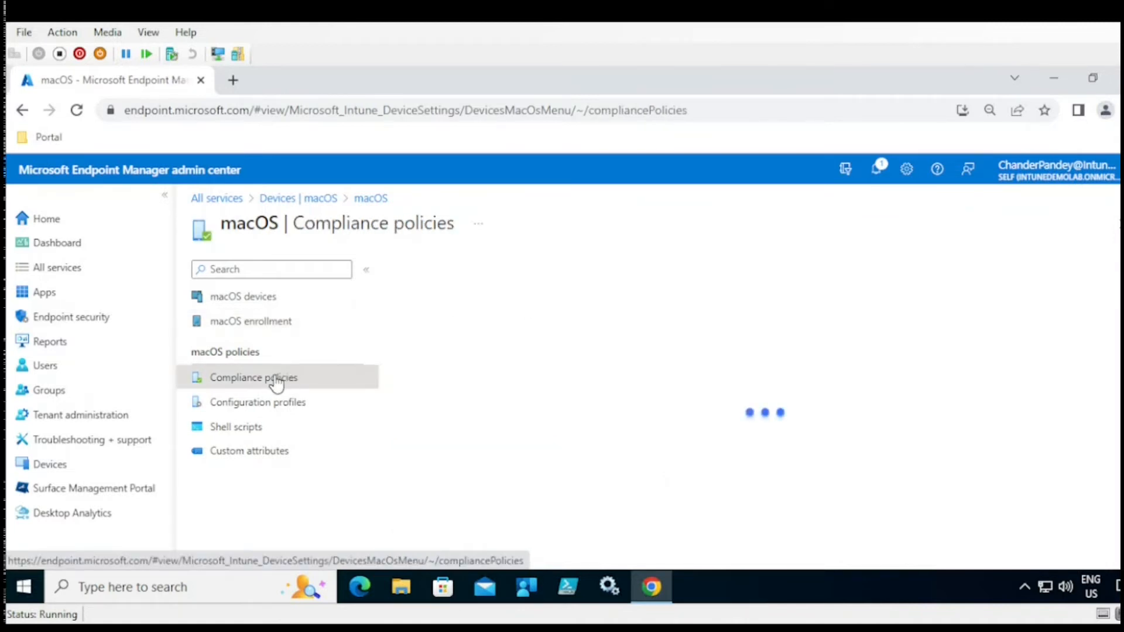
pyautogui.click(285, 405)
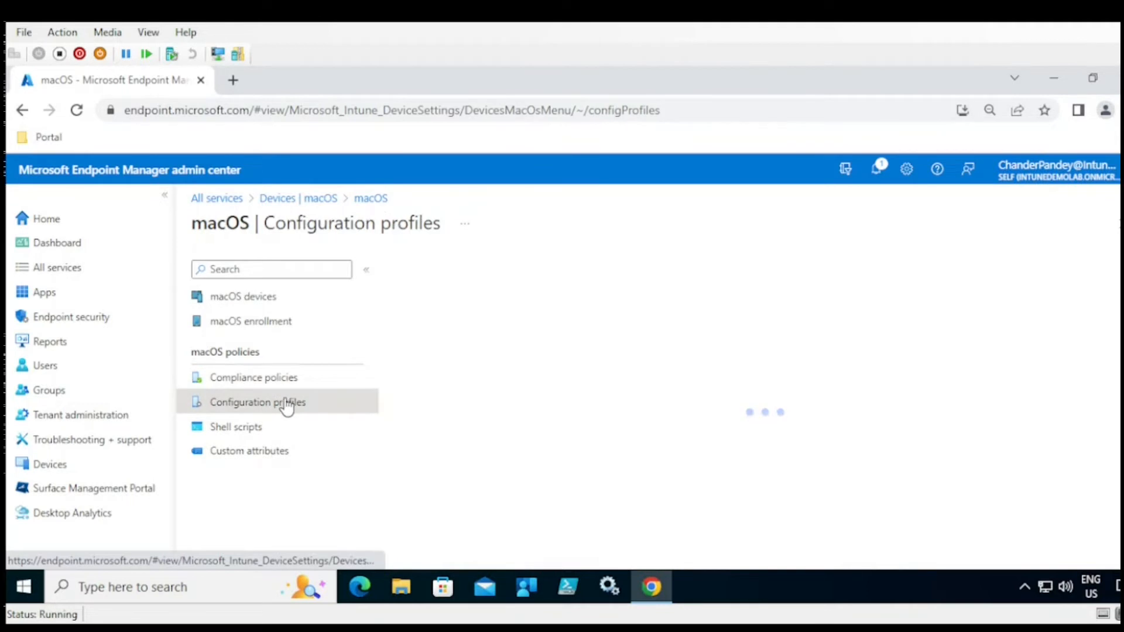
pyautogui.click(237, 430)
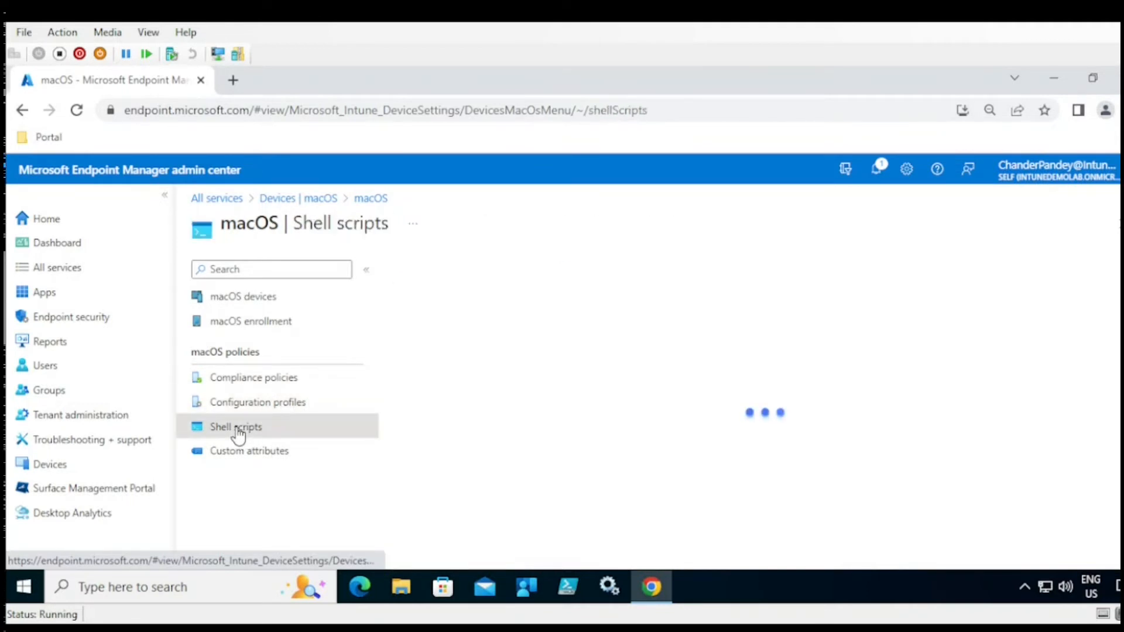
pyautogui.click(245, 462)
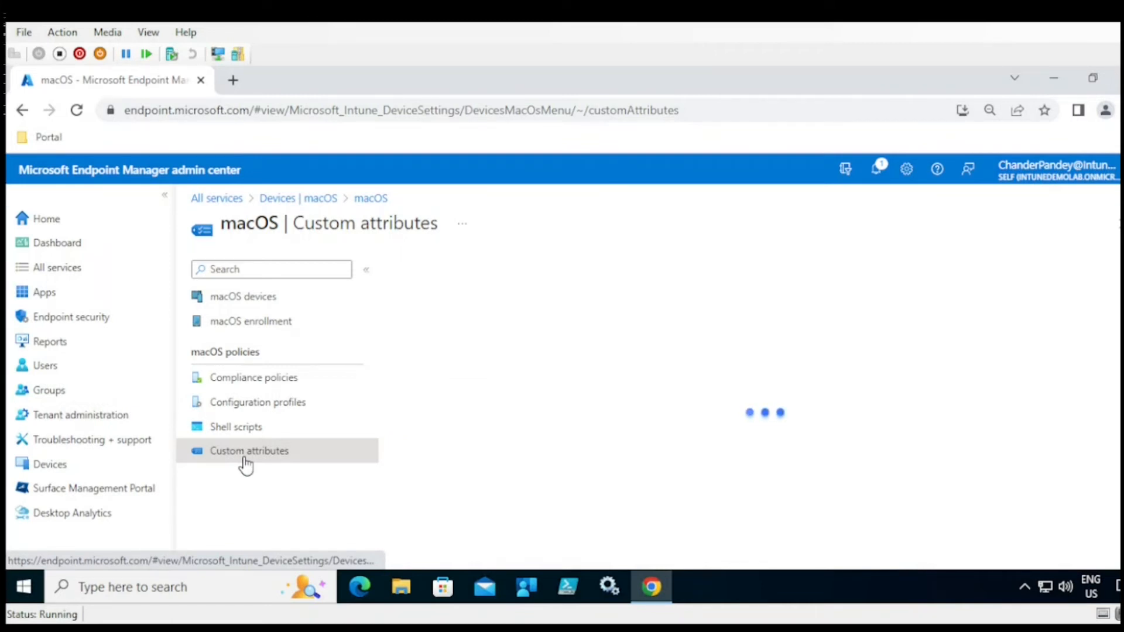
pyautogui.click(321, 201)
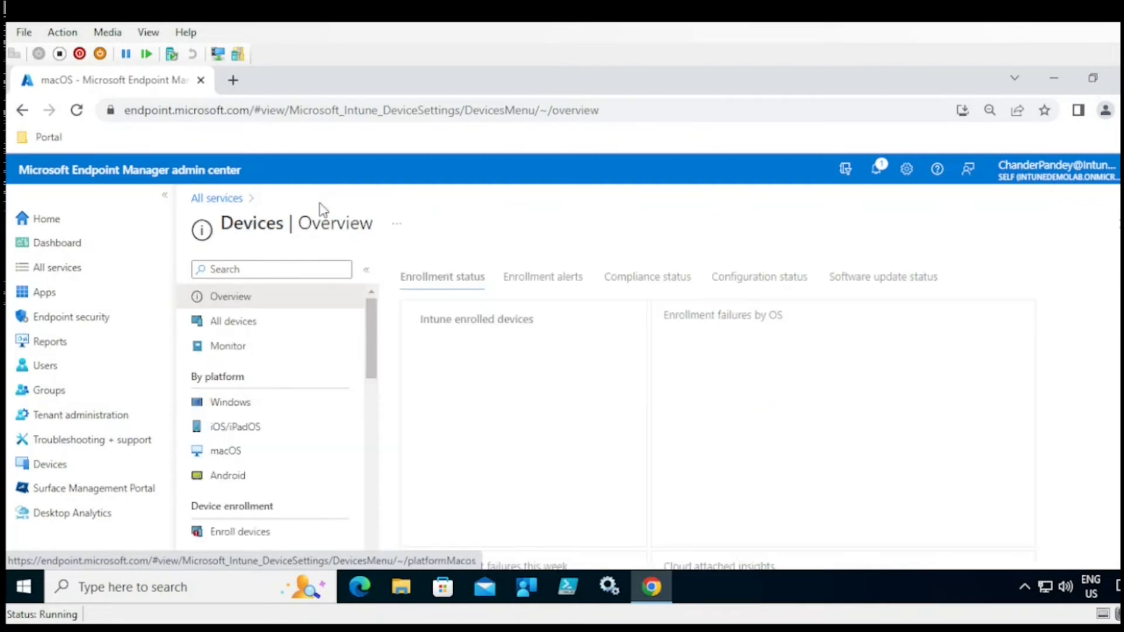
# - View the iOS/iPadOS enrollment options, then return to the Devices overview
pyautogui.click(243, 430)
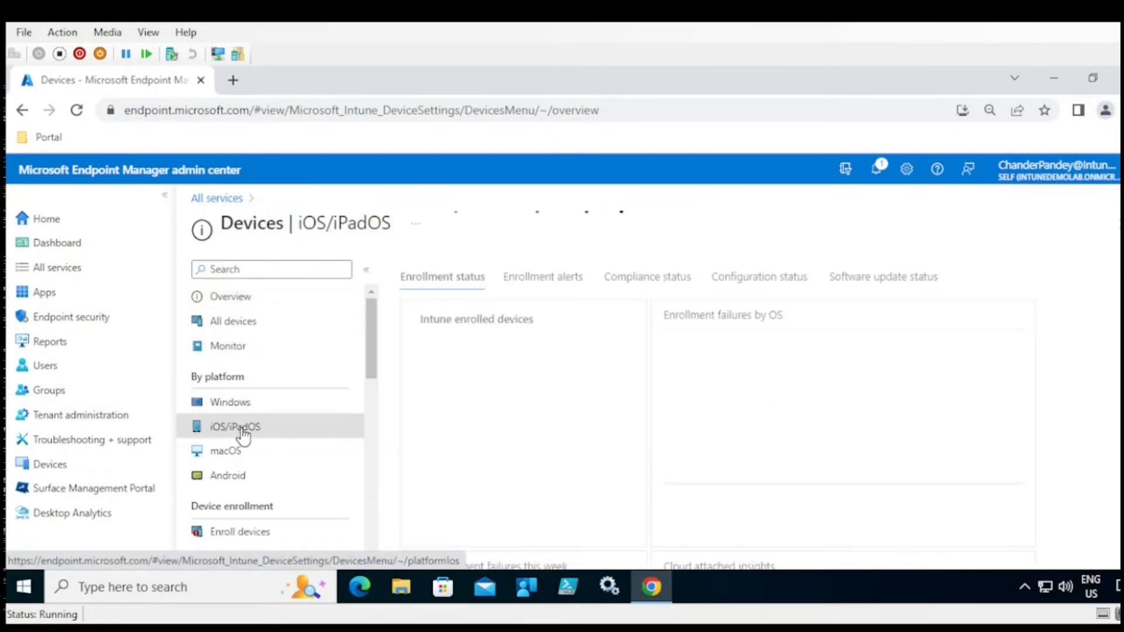
pyautogui.click(293, 329)
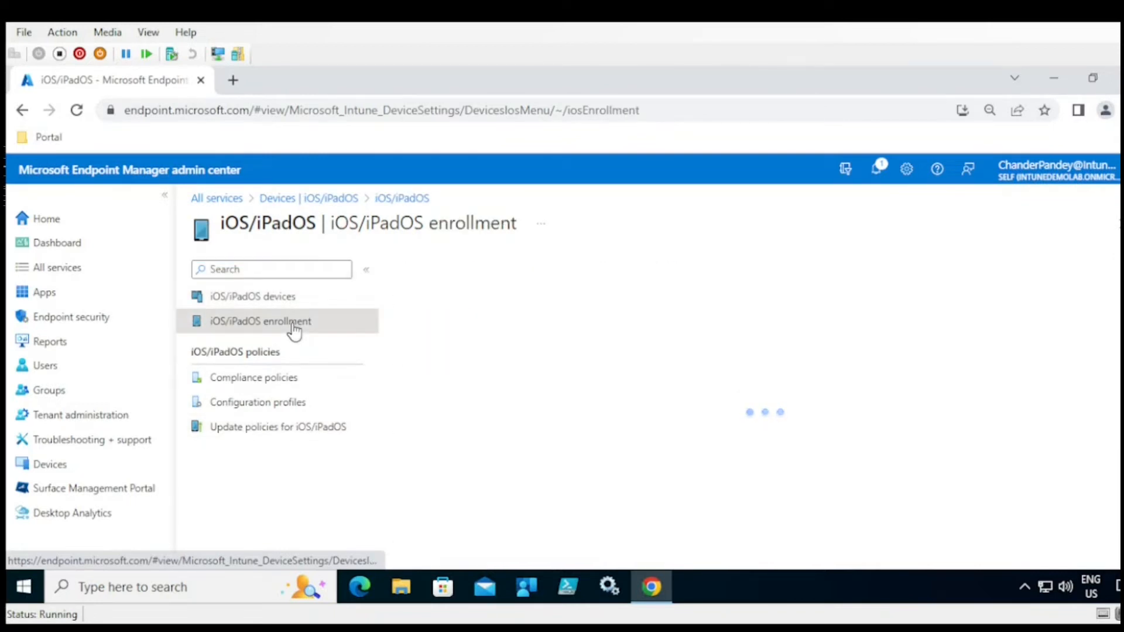
pyautogui.click(291, 205)
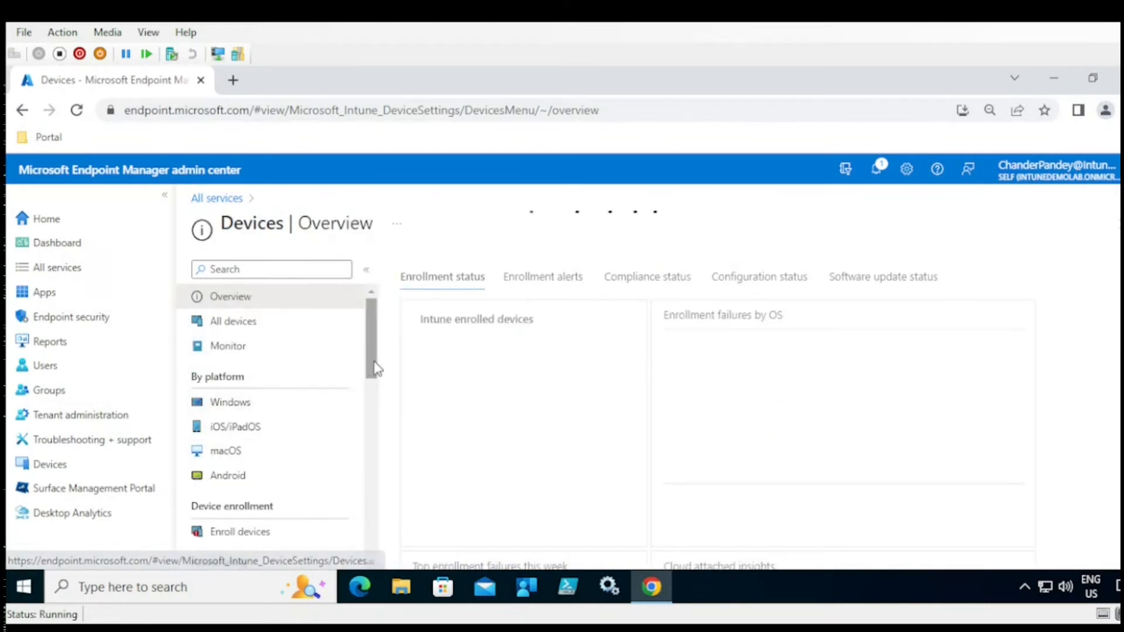
# - Under Enroll devices, browse Apple and Android enrollment, then the device limit restrictions
pyautogui.moveTo(375, 368); pyautogui.dragTo(373, 399)
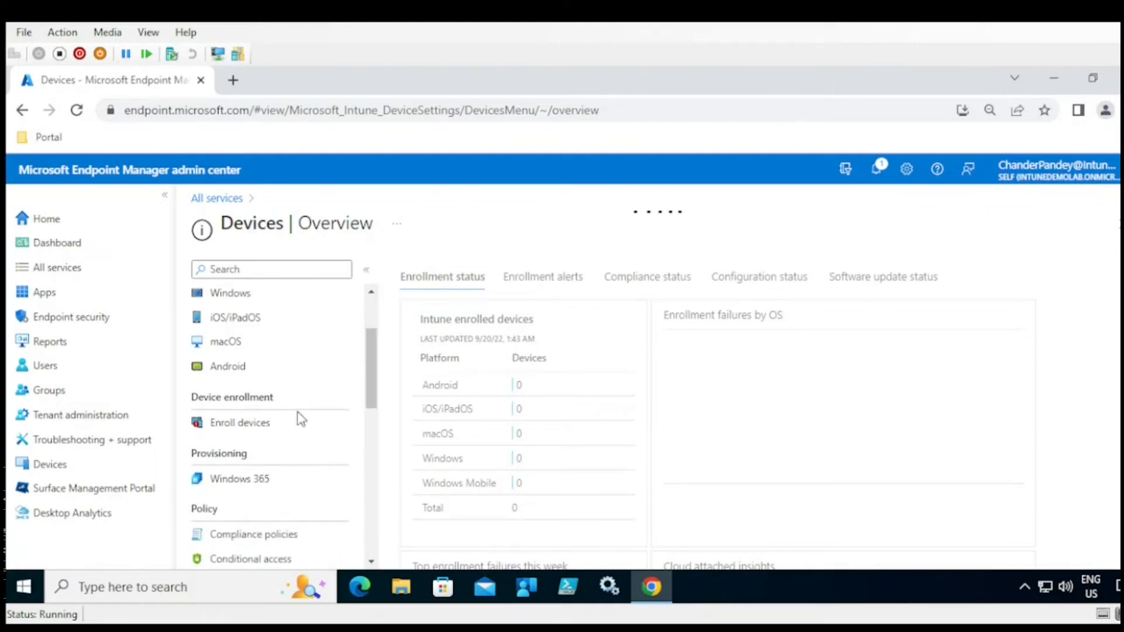
pyautogui.click(240, 427)
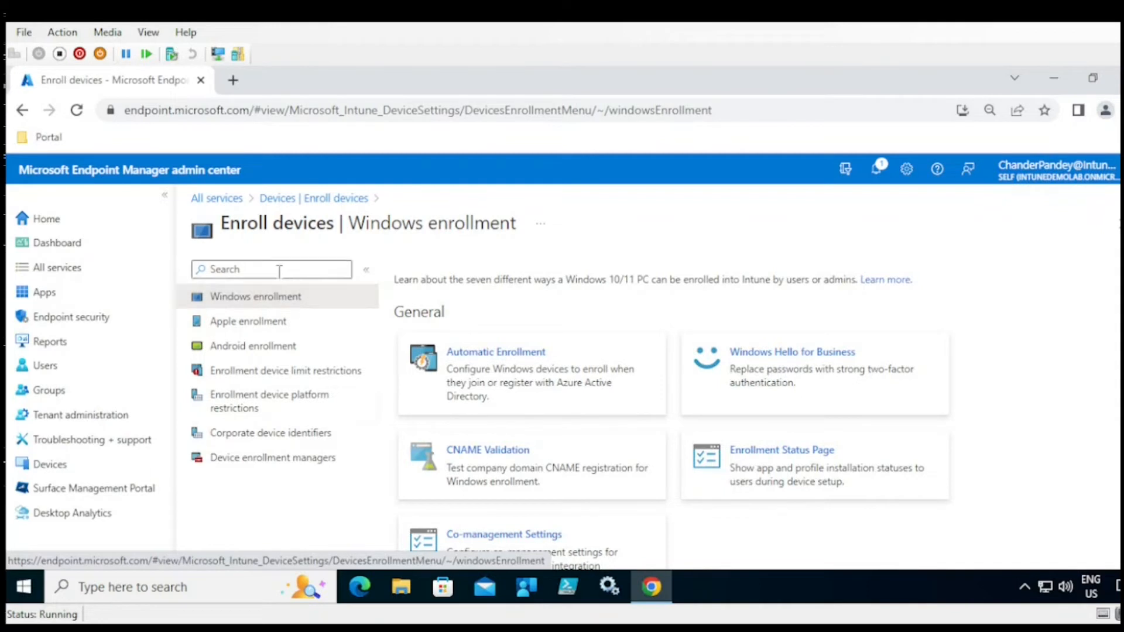
pyautogui.scroll(-2, 432, 369)
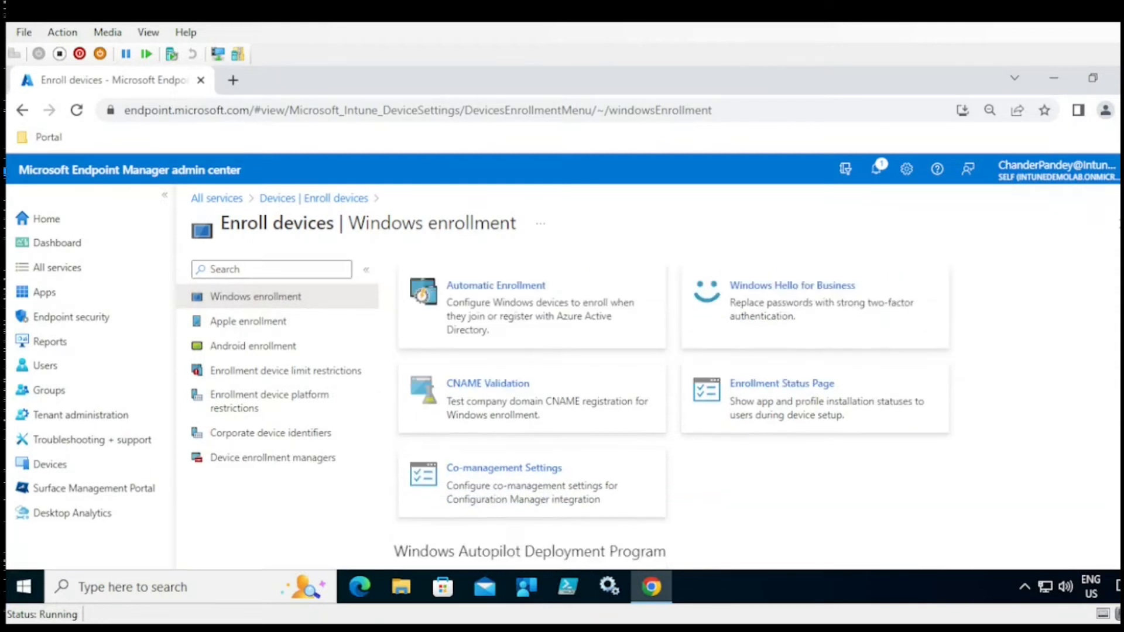
pyautogui.click(253, 333)
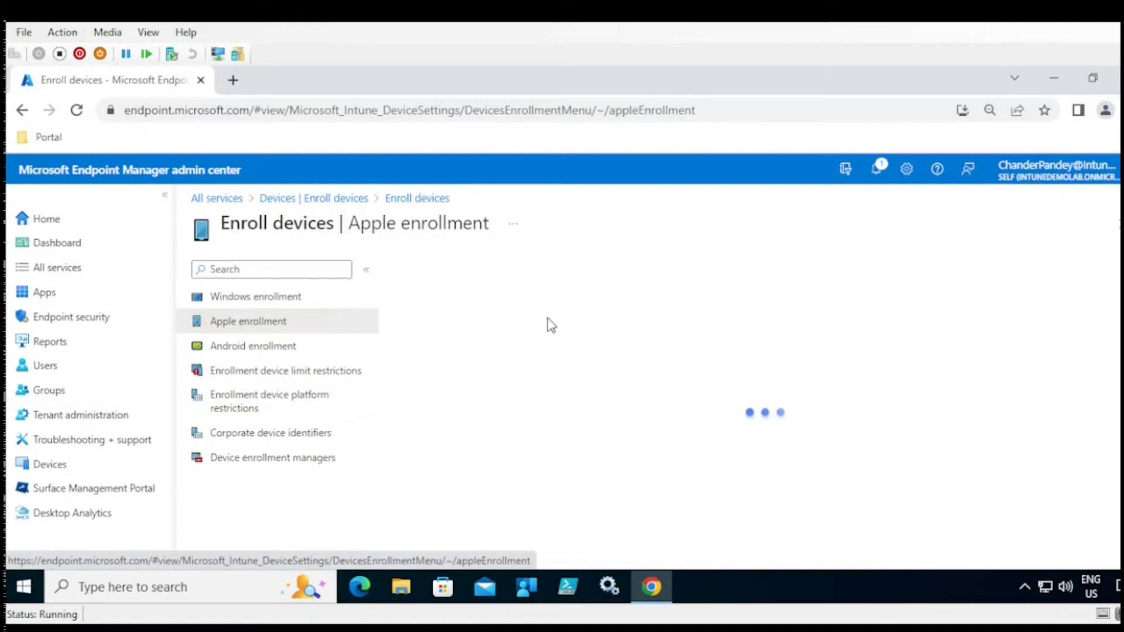
pyautogui.click(269, 353)
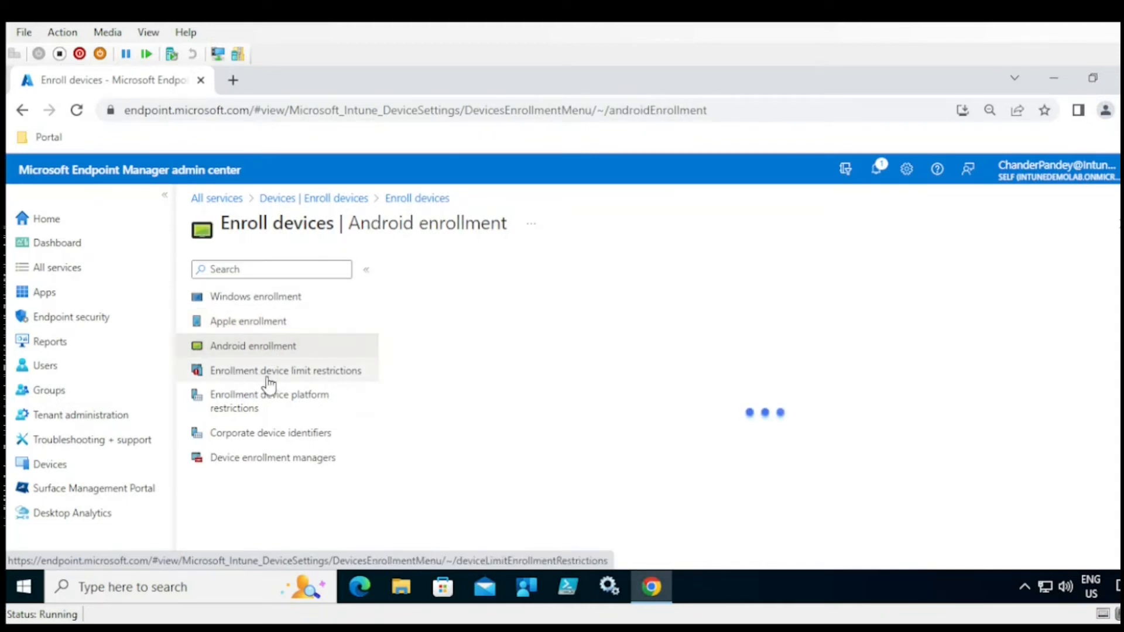
pyautogui.click(300, 378)
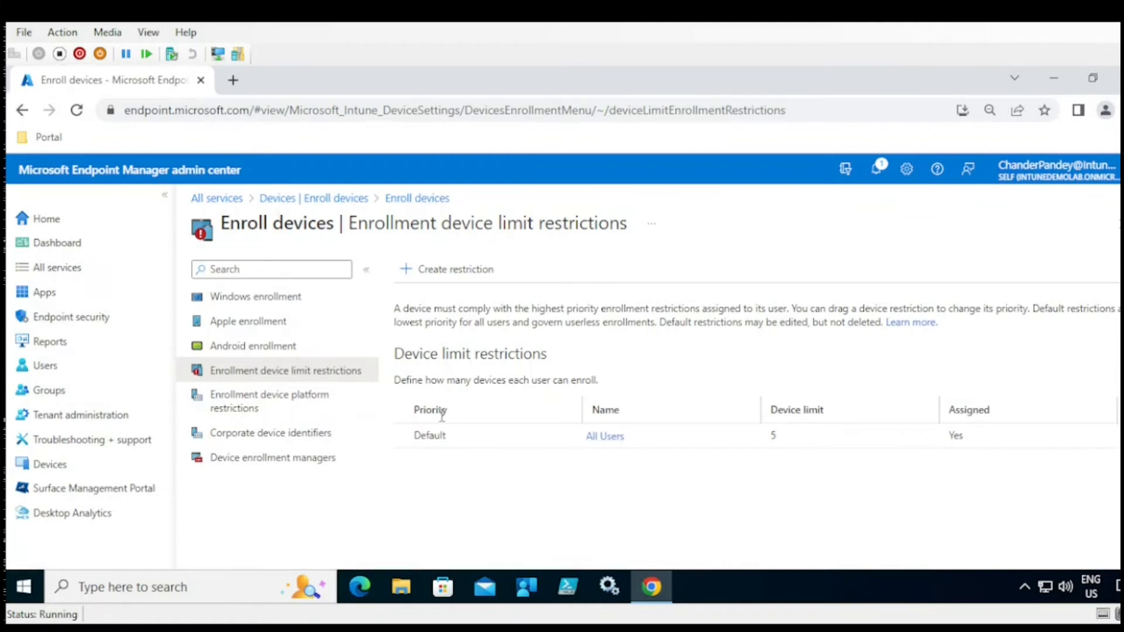
pyautogui.click(608, 439)
pyautogui.click(240, 364)
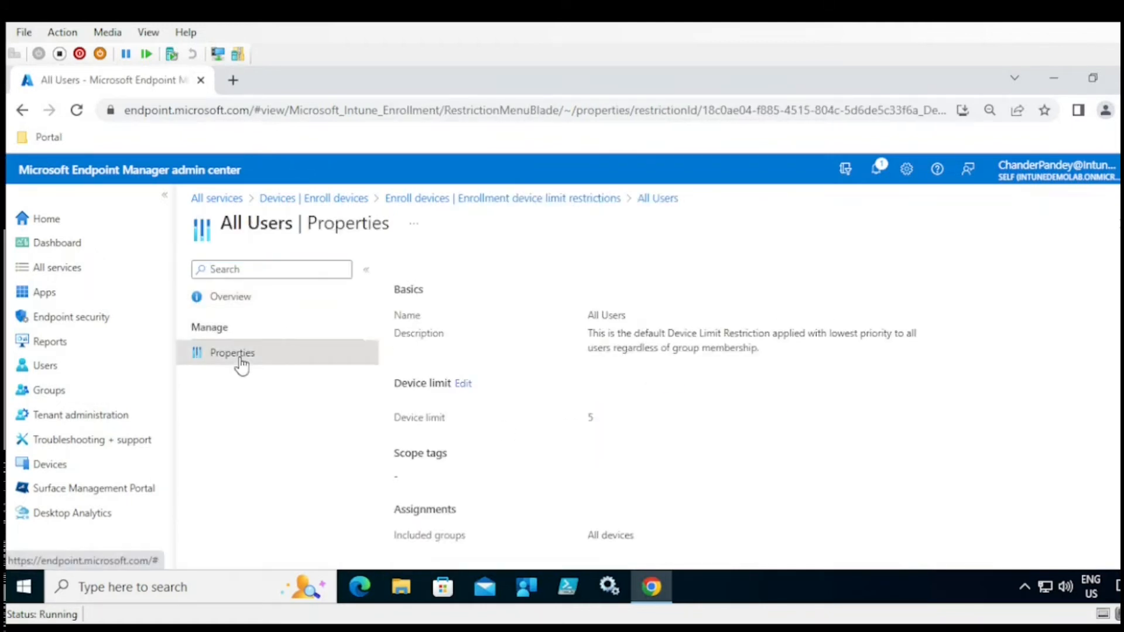
pyautogui.click(465, 385)
pyautogui.click(754, 346)
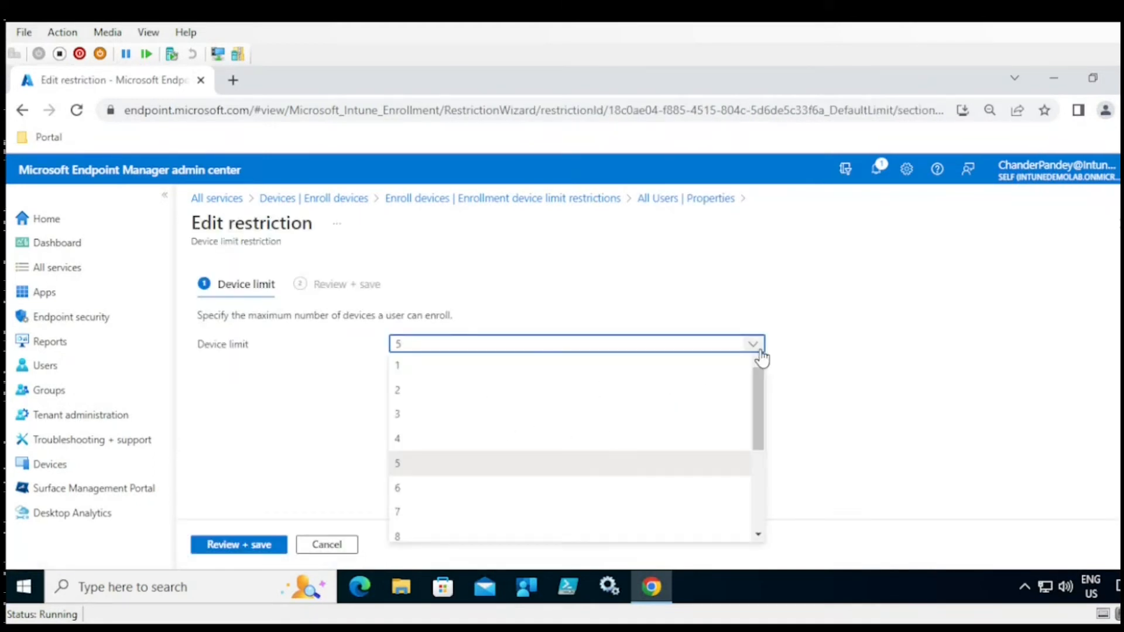
pyautogui.moveTo(756, 390); pyautogui.dragTo(766, 511)
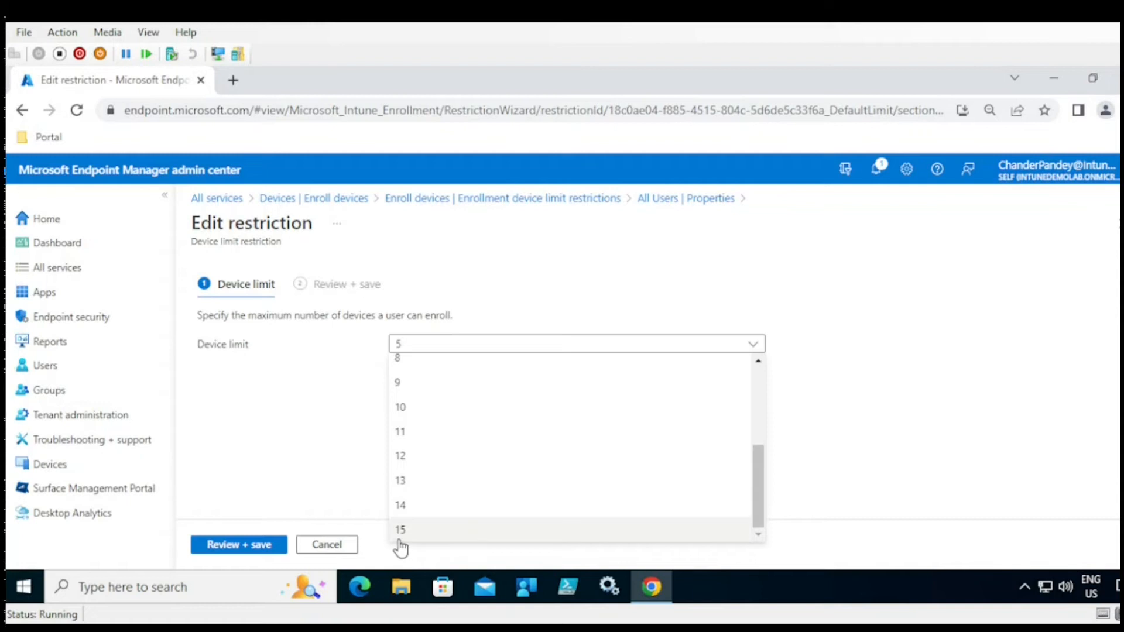
pyautogui.click(849, 444)
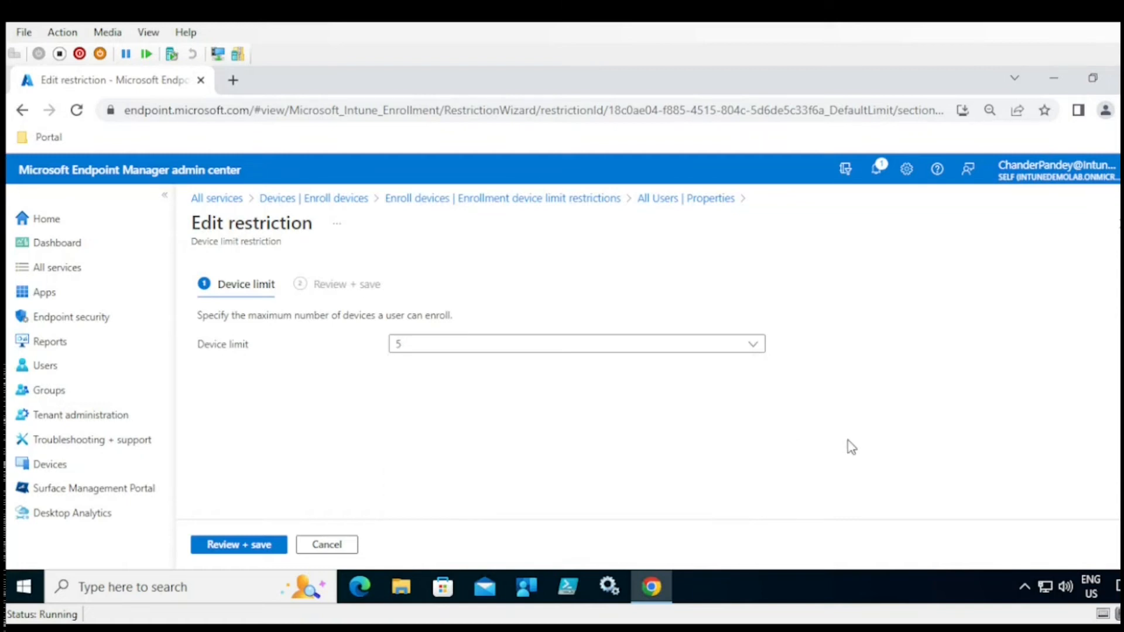
pyautogui.click(327, 545)
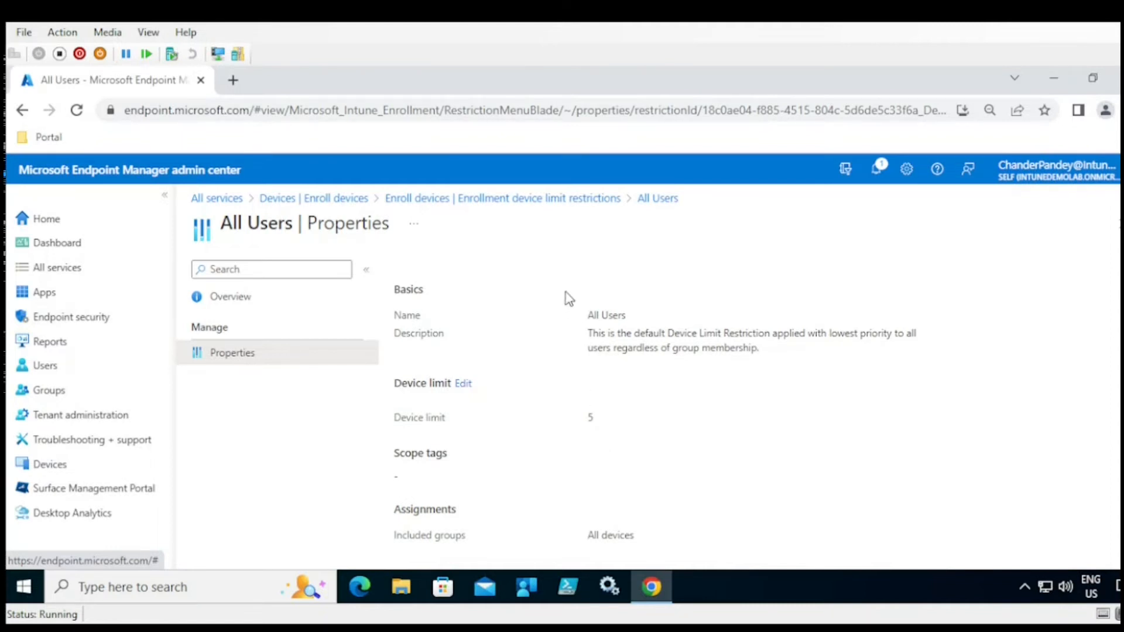
pyautogui.click(540, 201)
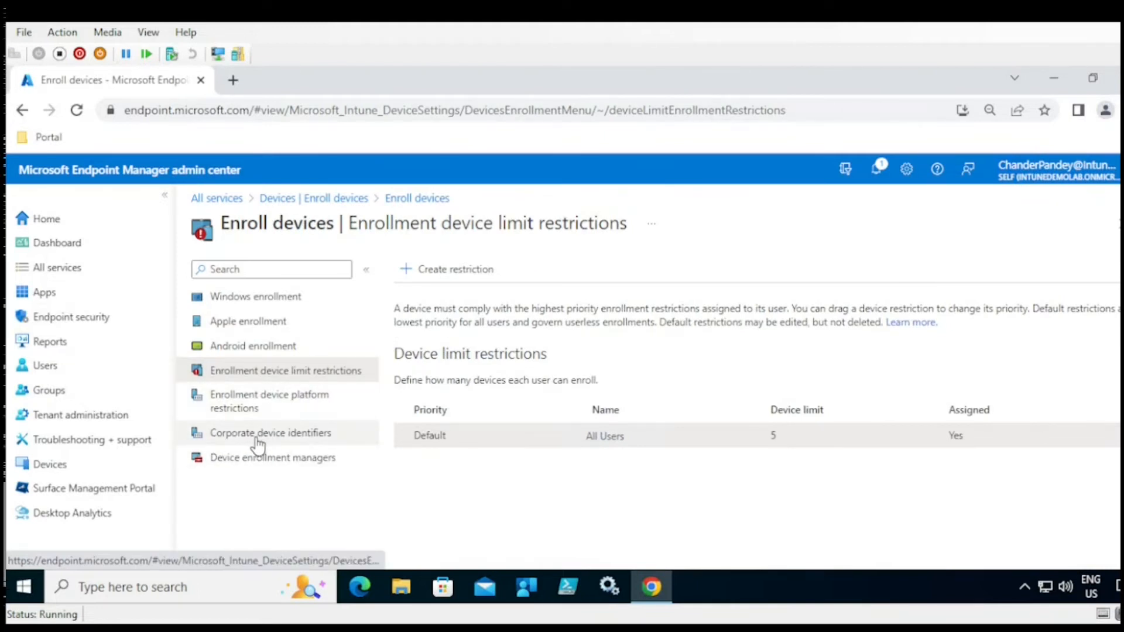
pyautogui.click(281, 444)
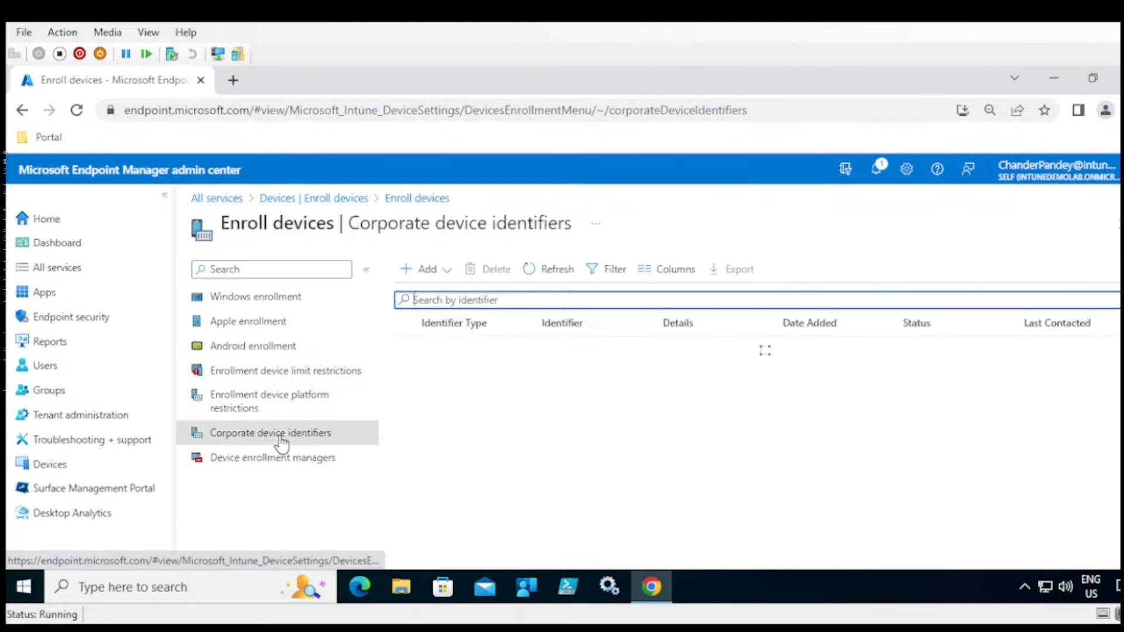
pyautogui.click(432, 270)
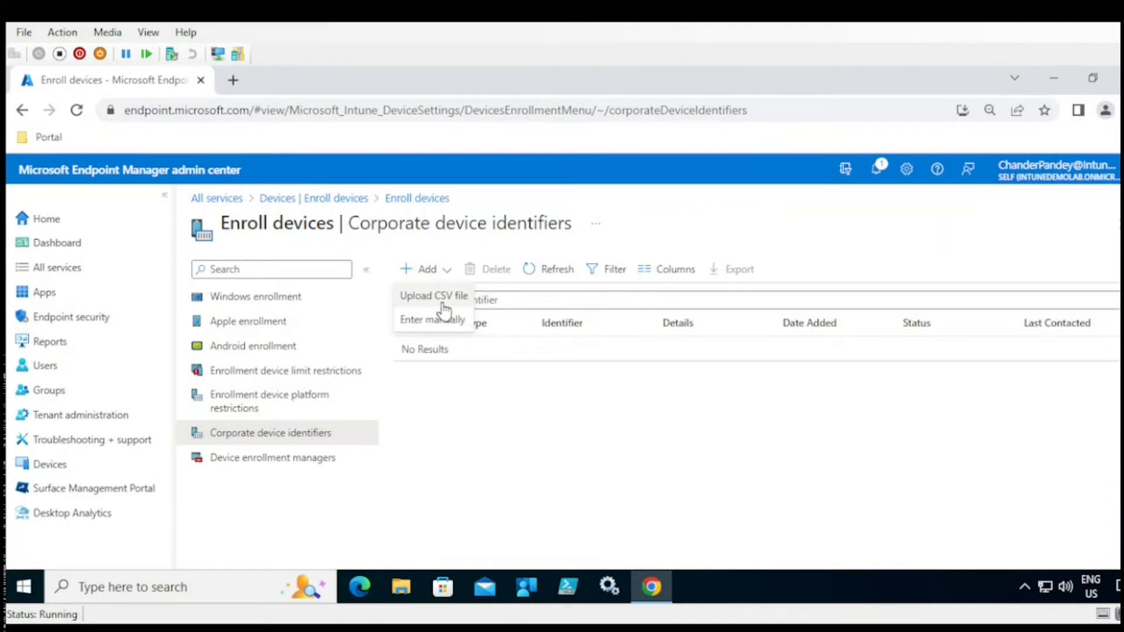
pyautogui.click(443, 300)
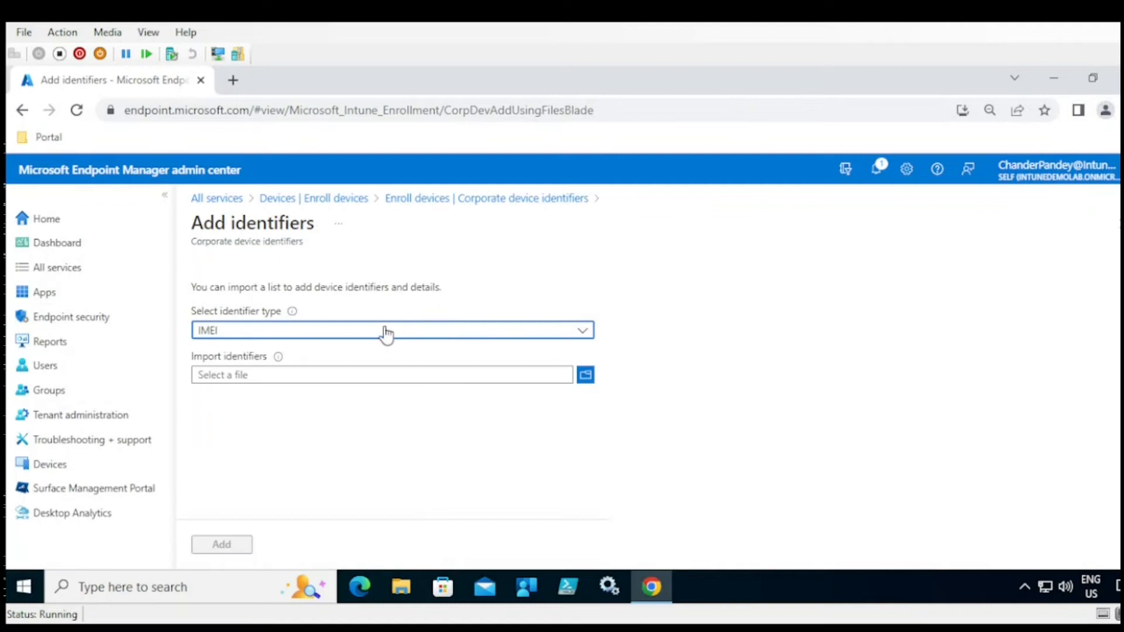
pyautogui.click(387, 334)
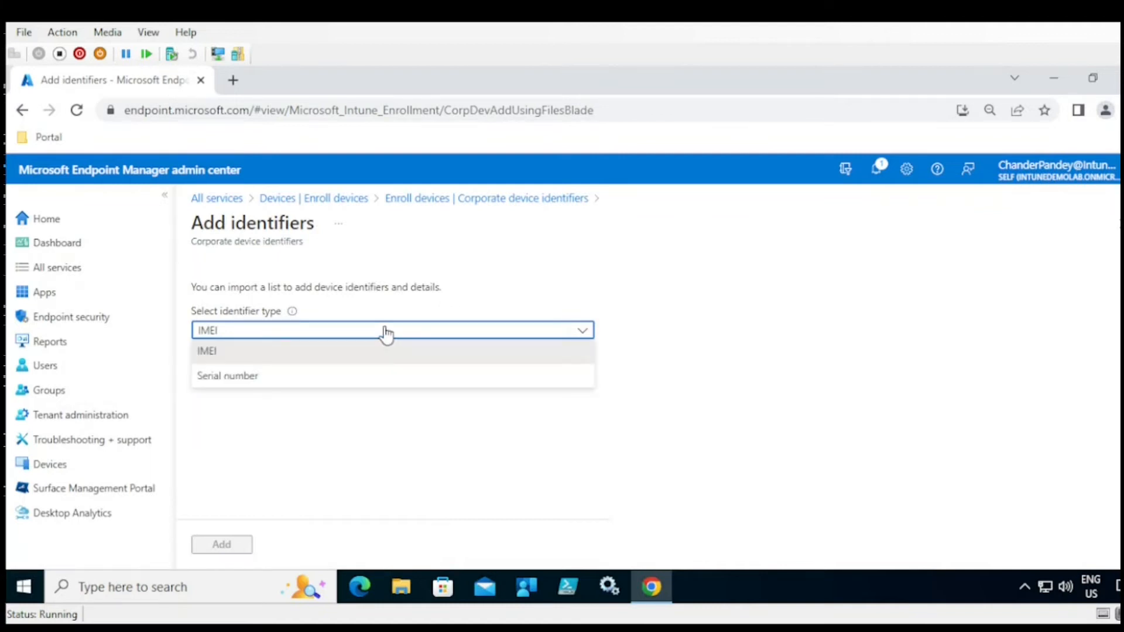
pyautogui.click(550, 399)
pyautogui.click(285, 384)
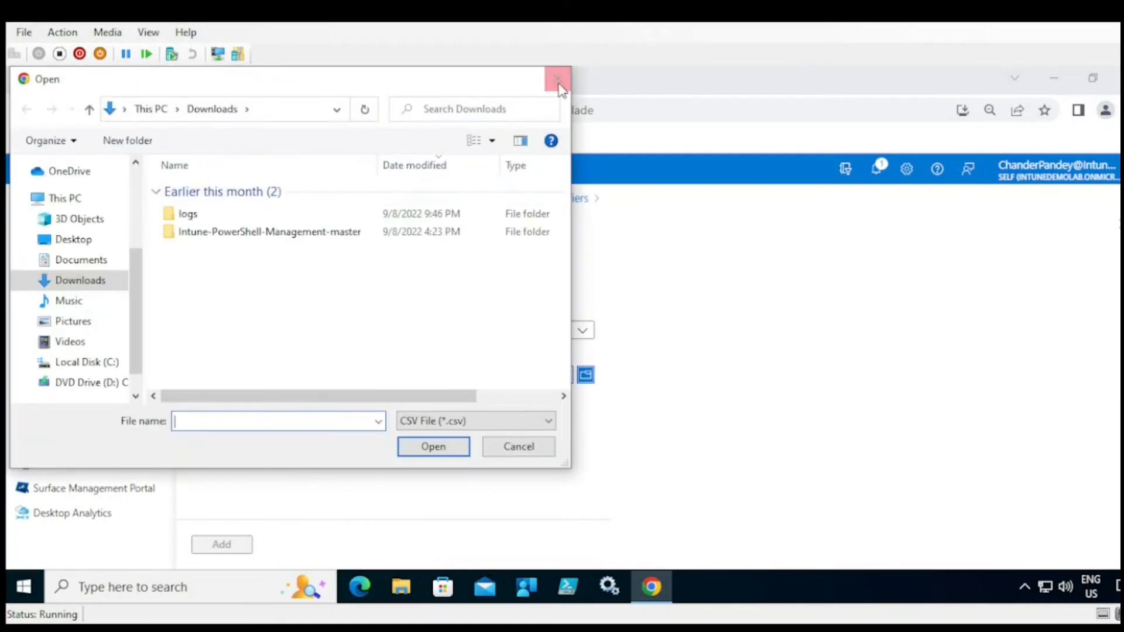
pyautogui.click(557, 79)
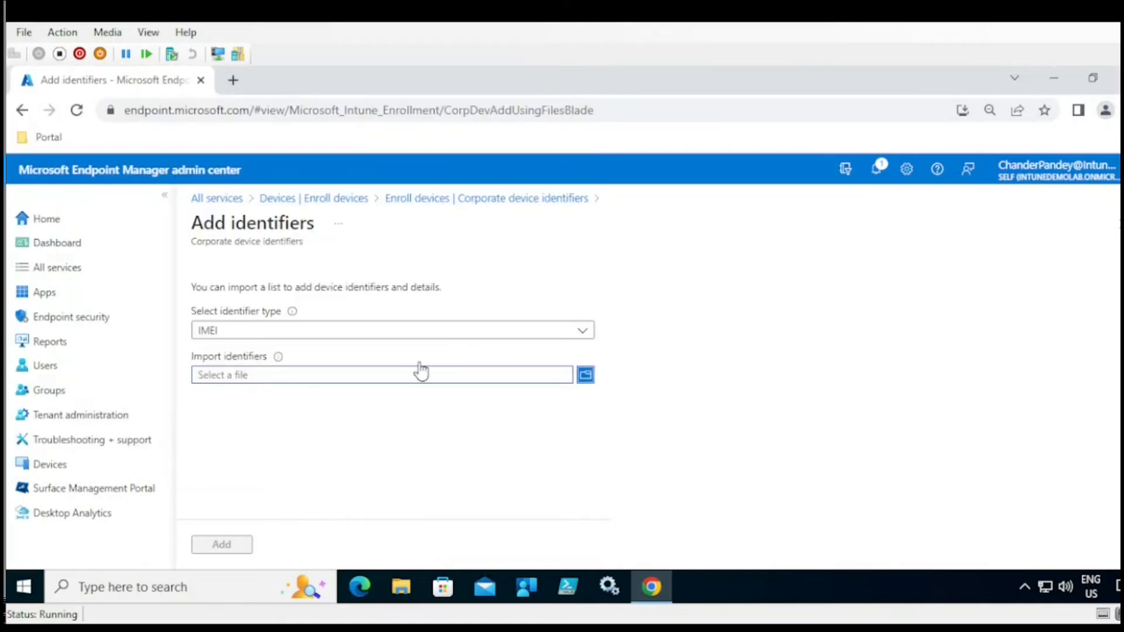
pyautogui.click(505, 199)
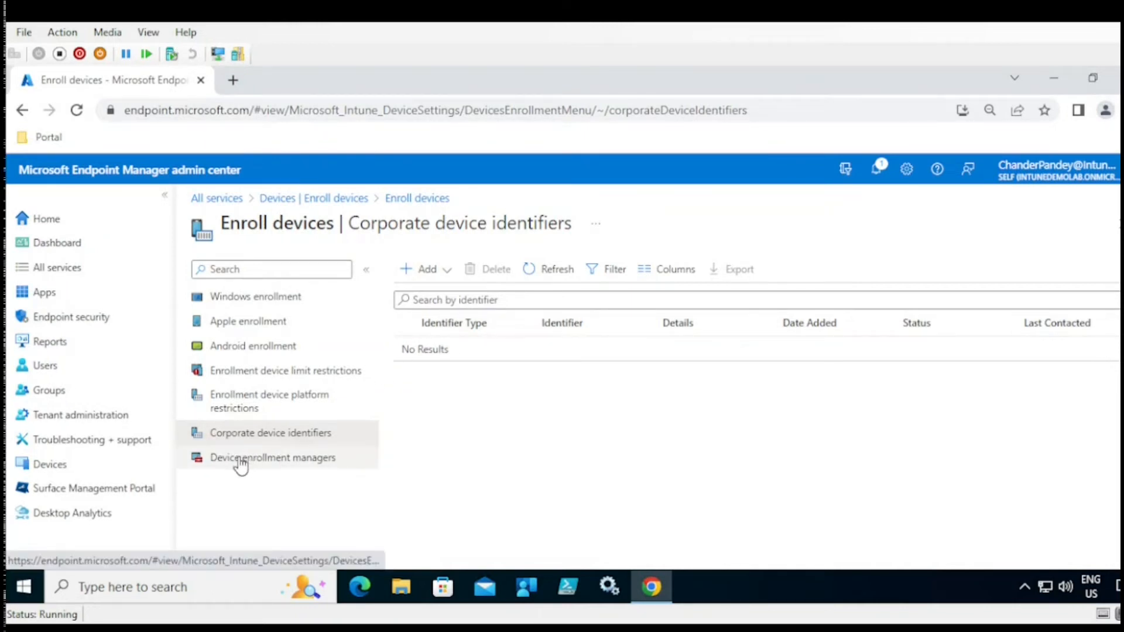
# - Add the admin account as a device enrollment manager by its user principal name, then select it
pyautogui.click(297, 462)
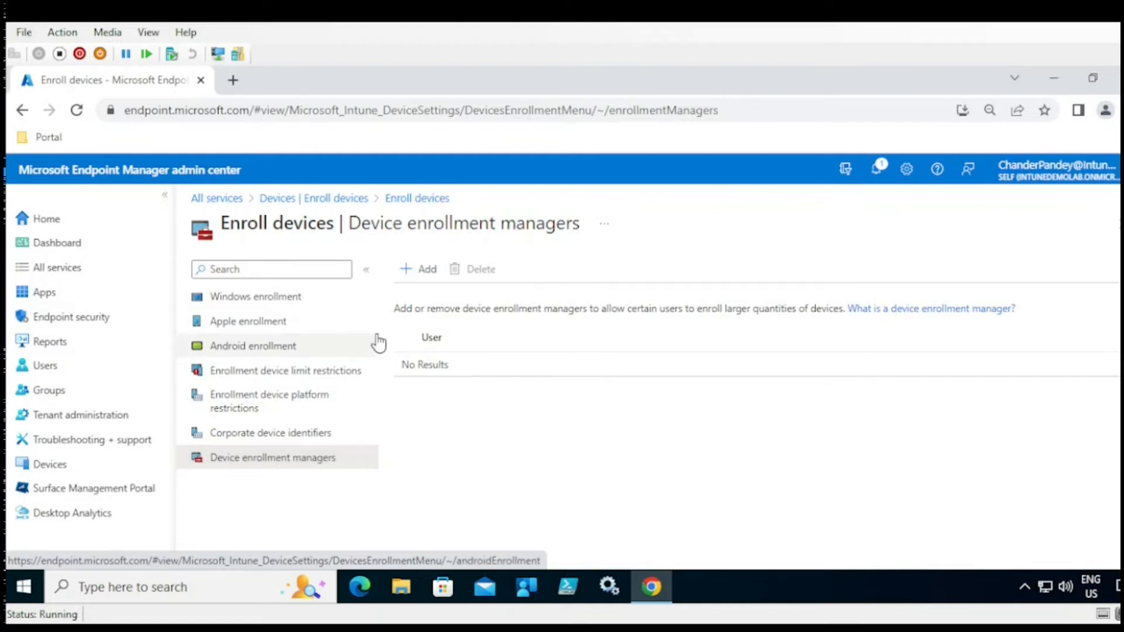
pyautogui.click(427, 274)
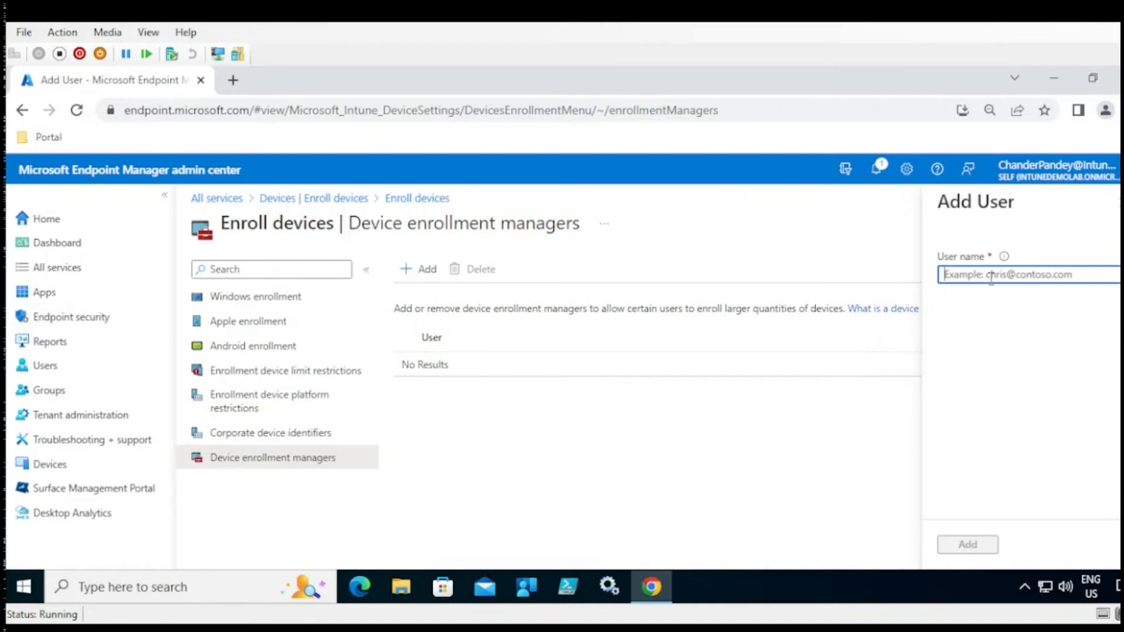
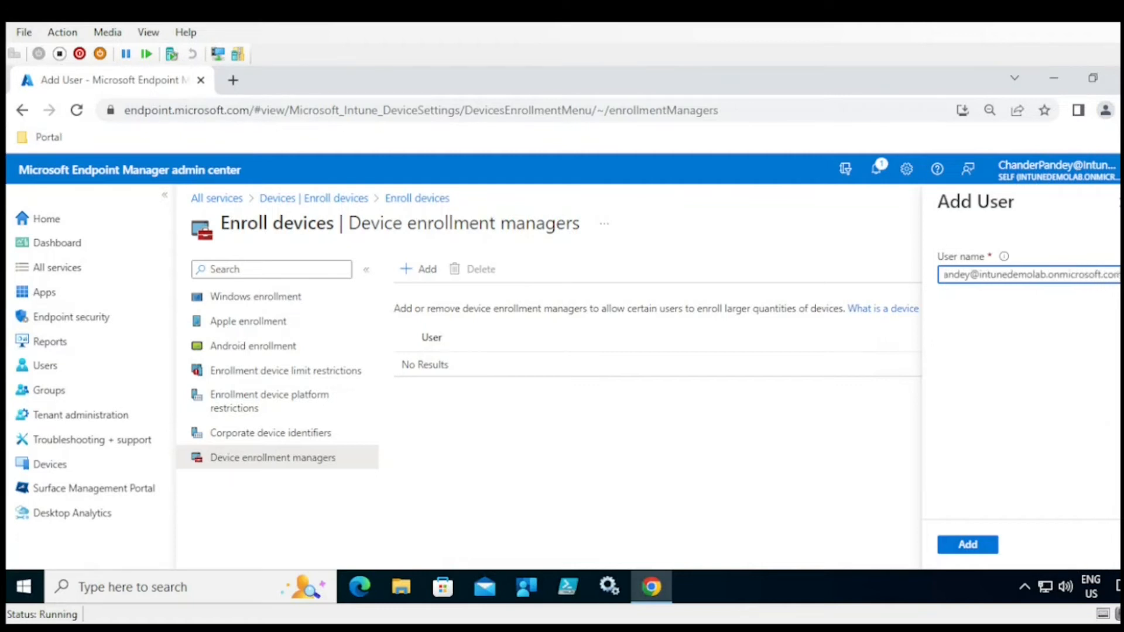
pyautogui.click(973, 544)
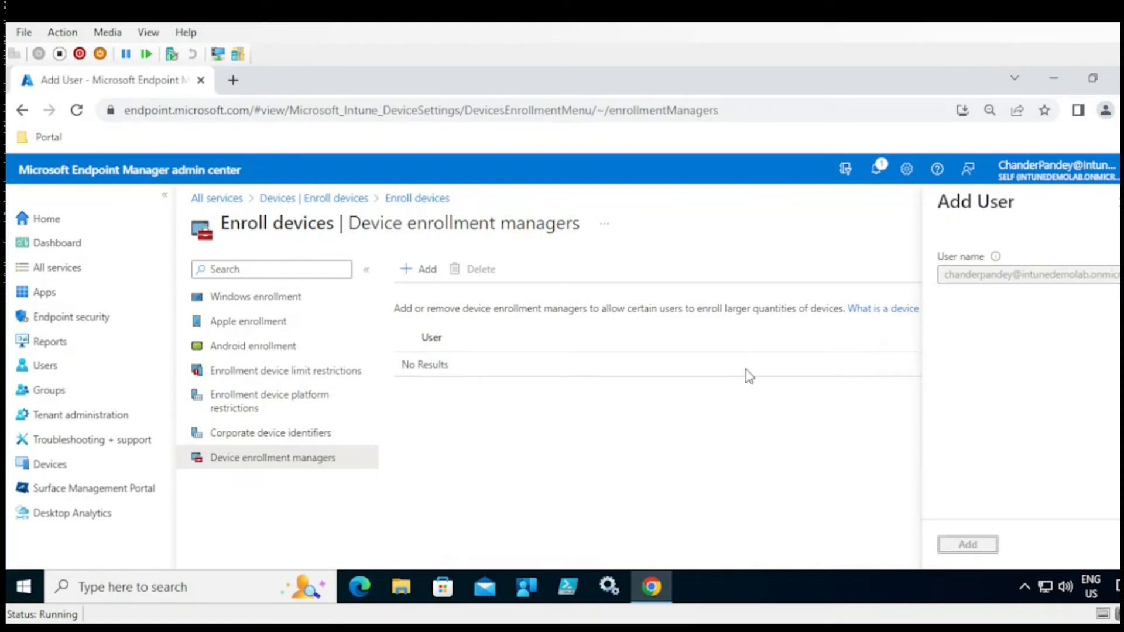
pyautogui.click(410, 366)
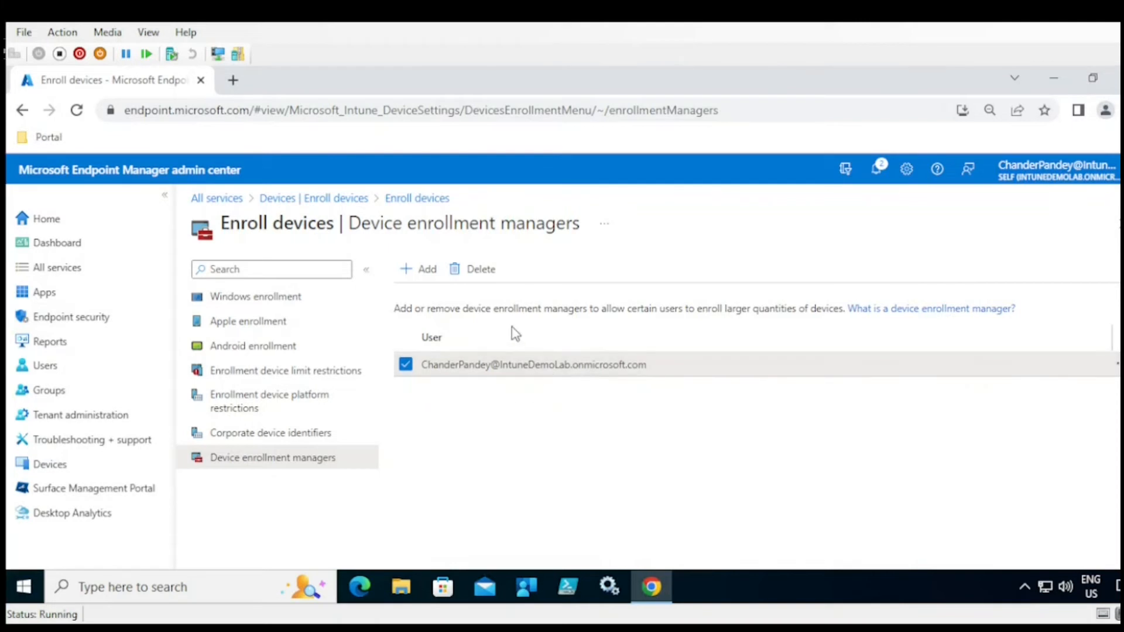
# - Return to Devices and scroll its menu to Group Policy analytics (preview)
pyautogui.click(334, 202)
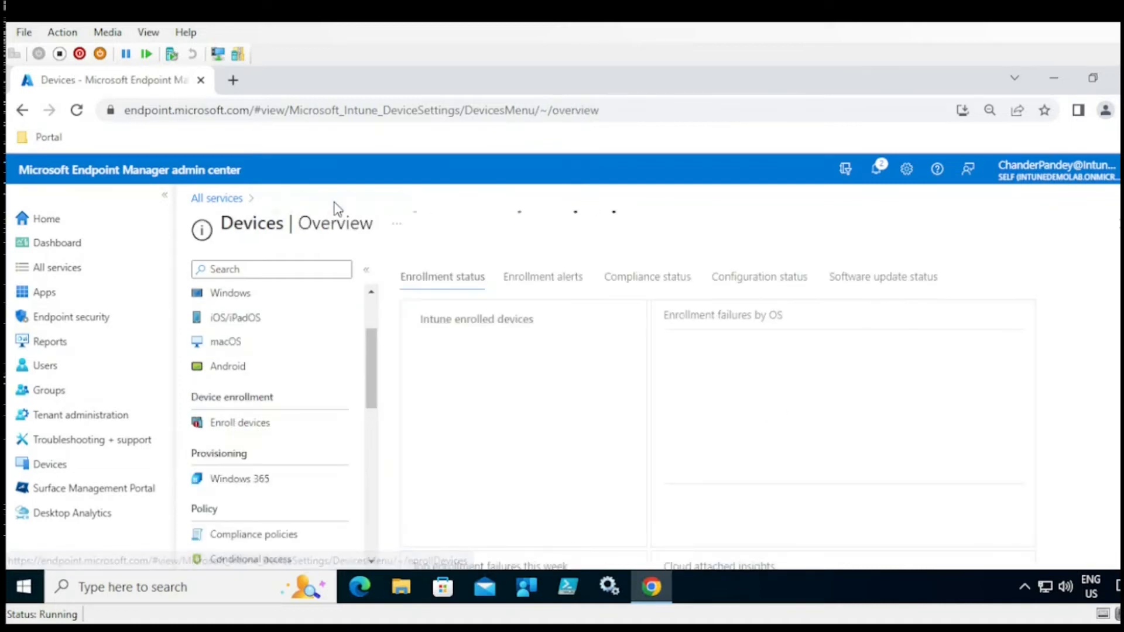
pyautogui.moveTo(372, 345); pyautogui.dragTo(371, 386)
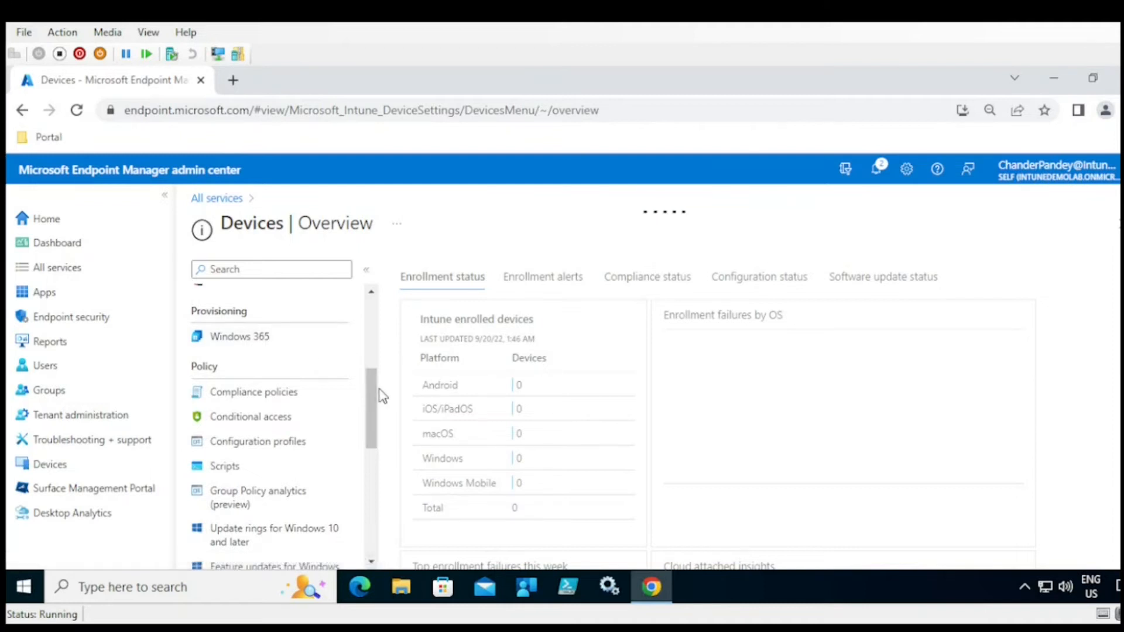
pyautogui.moveTo(372, 397); pyautogui.dragTo(372, 406)
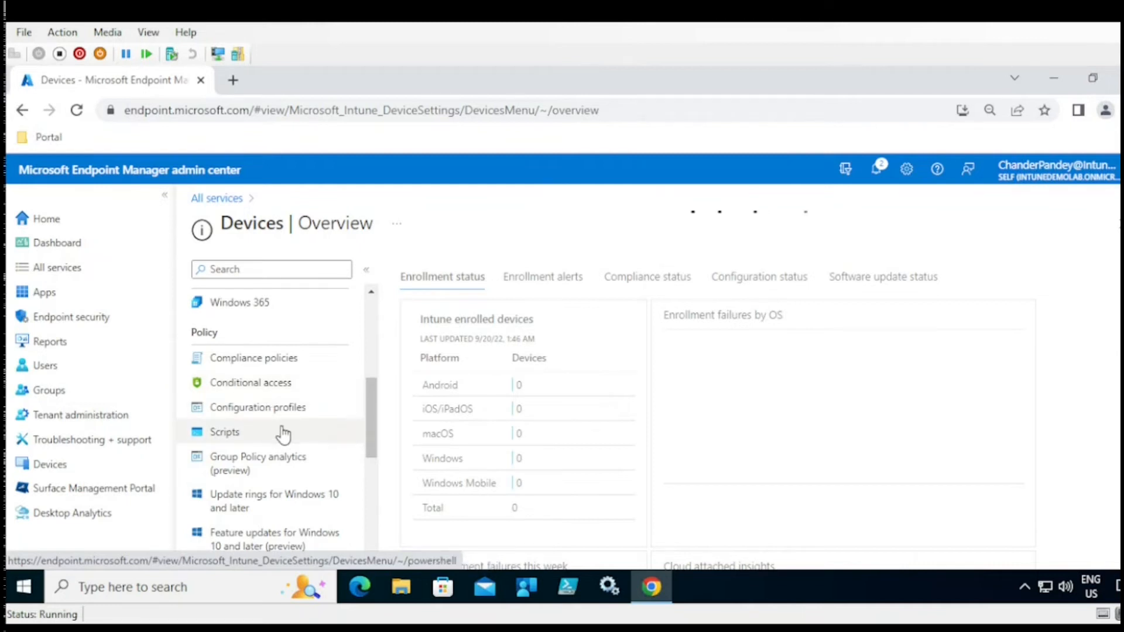
pyautogui.moveTo(369, 414); pyautogui.dragTo(372, 431)
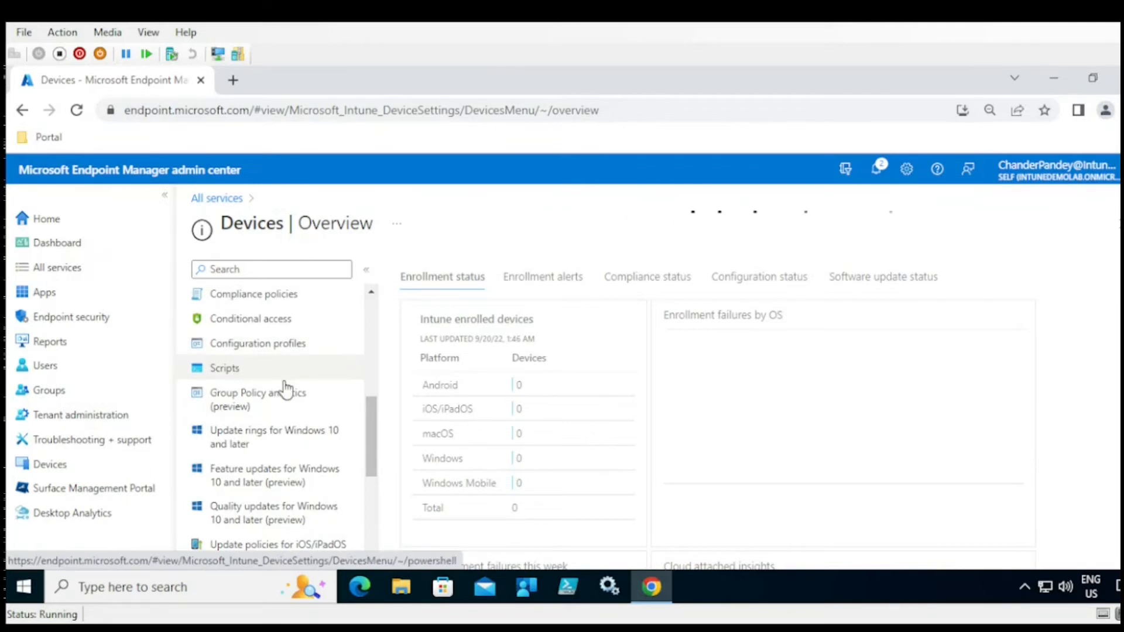
pyautogui.click(253, 404)
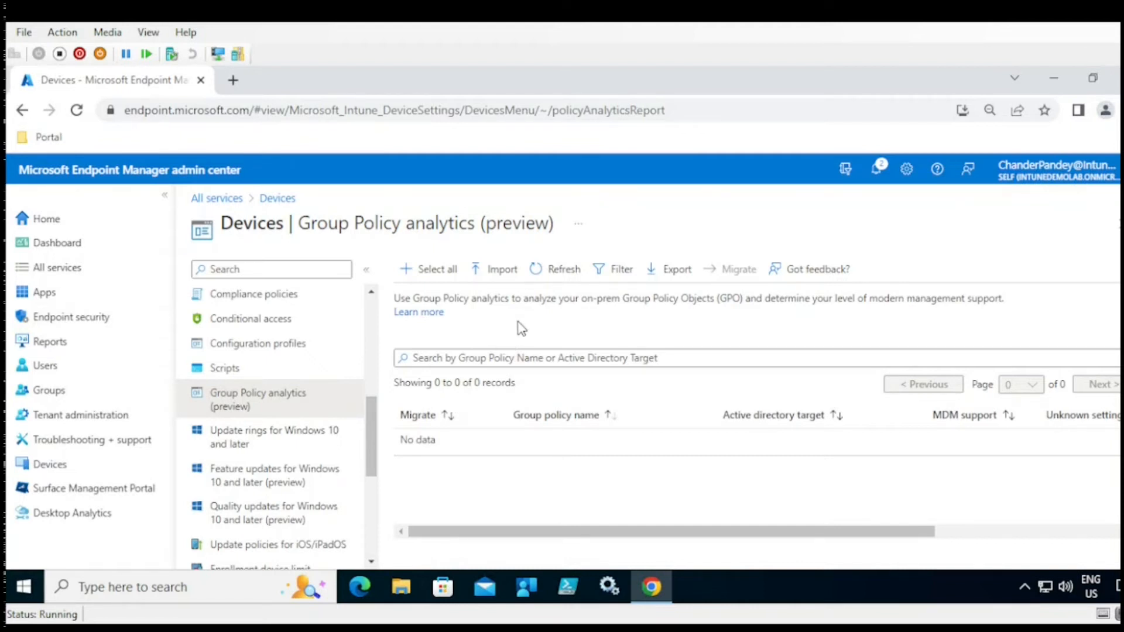
pyautogui.click(505, 277)
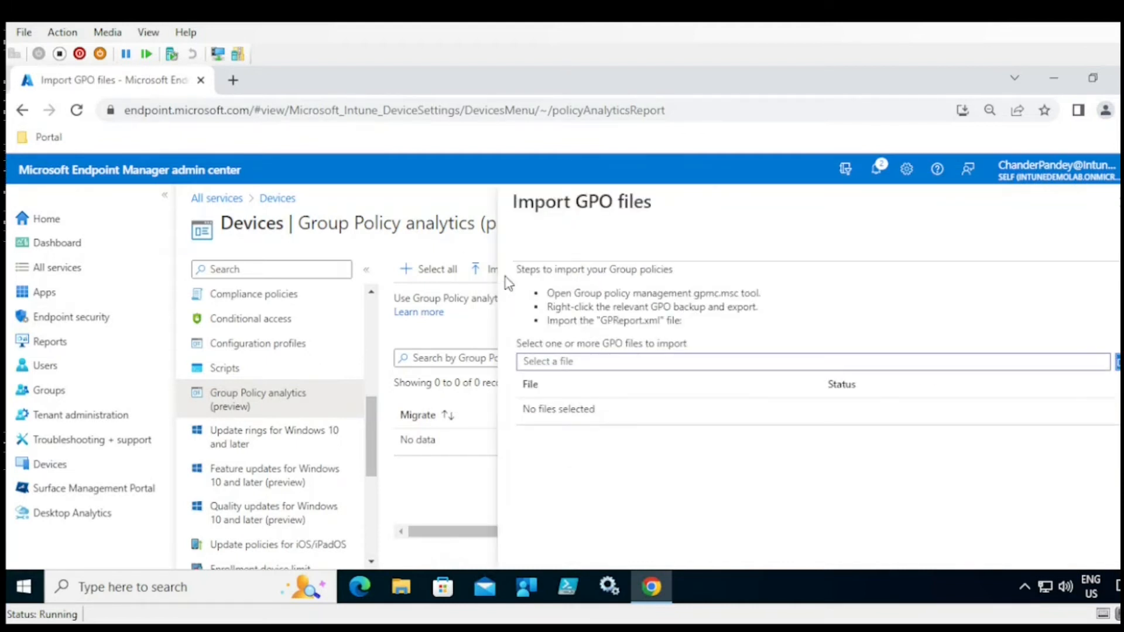
pyautogui.click(1114, 200)
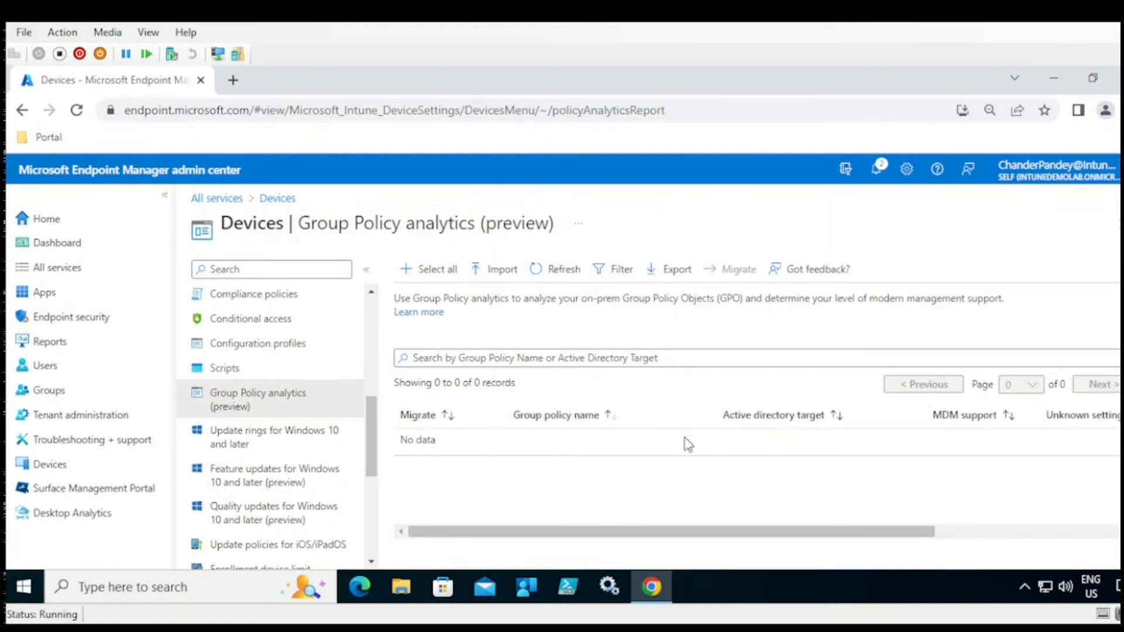
pyautogui.moveTo(763, 532); pyautogui.dragTo(788, 537)
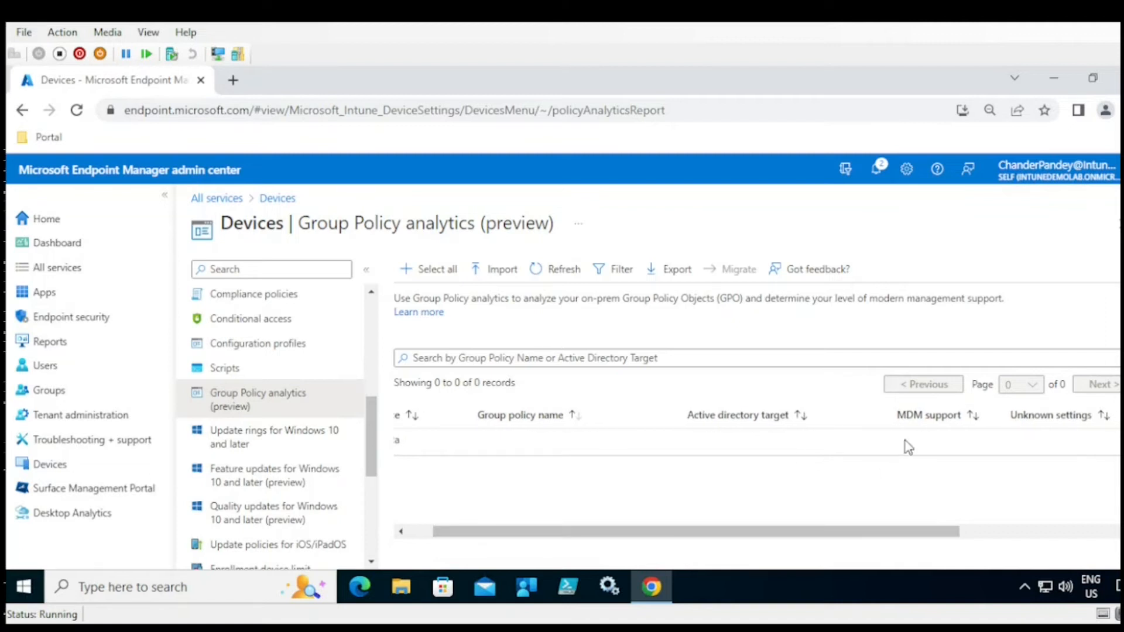
pyautogui.moveTo(962, 414)
pyautogui.mouseDown()
pyautogui.moveTo(927, 409)
pyautogui.moveTo(915, 428)
pyautogui.moveTo(958, 436)
pyautogui.mouseUp()
pyautogui.moveTo(898, 534); pyautogui.dragTo(911, 537)
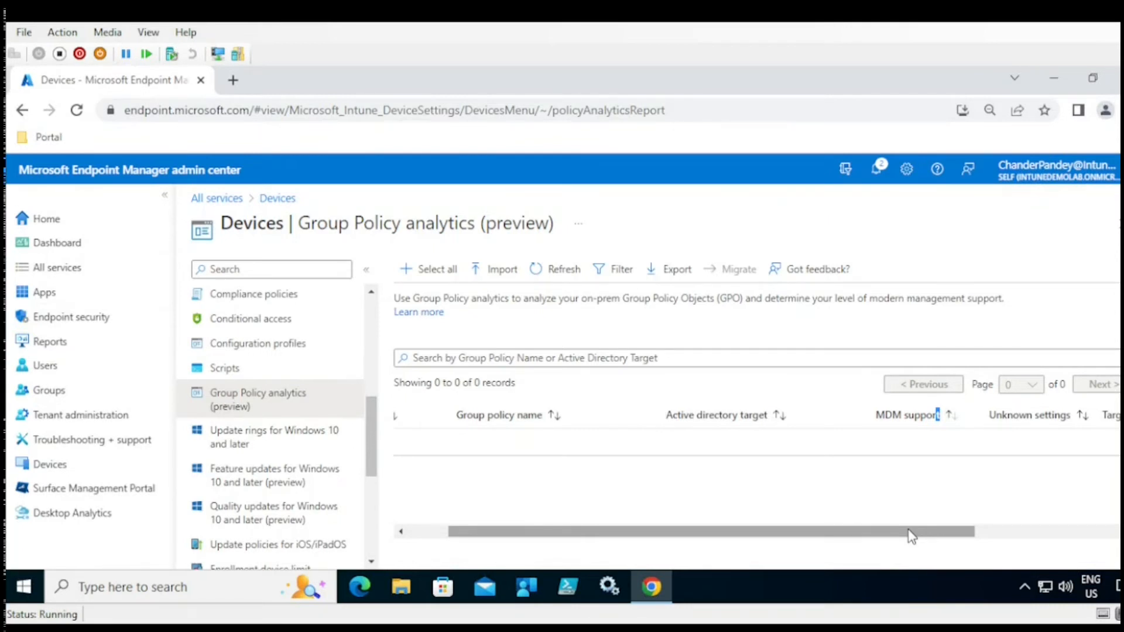
pyautogui.moveTo(911, 537); pyautogui.dragTo(377, 515)
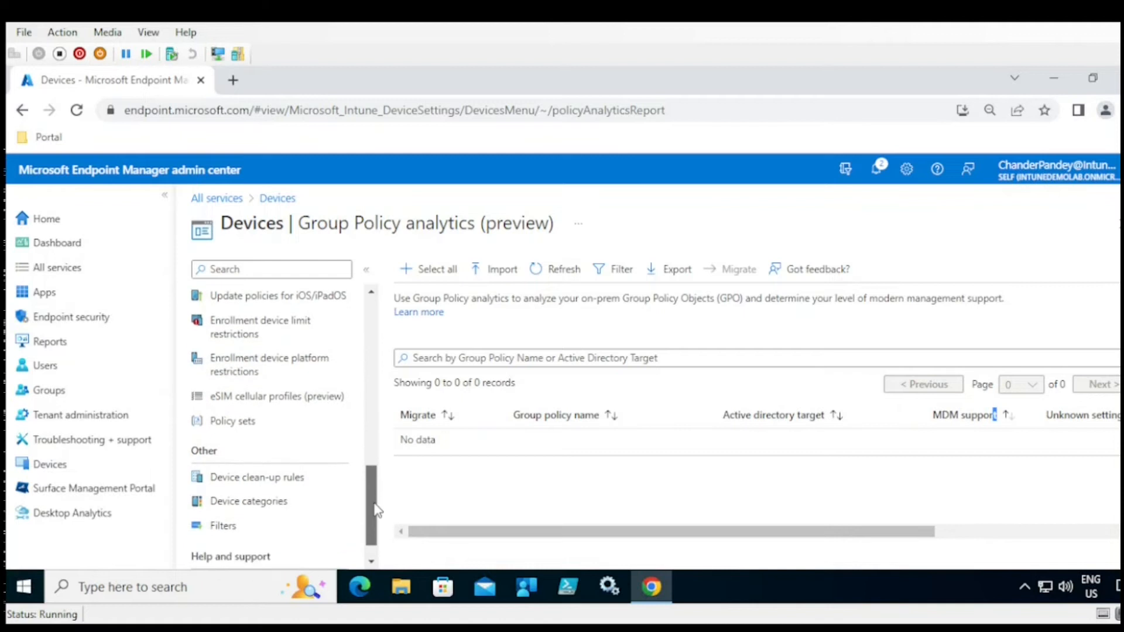
# - Enable deleting devices inactive for 270 days, then leave for Device categories without saving
pyautogui.click(271, 483)
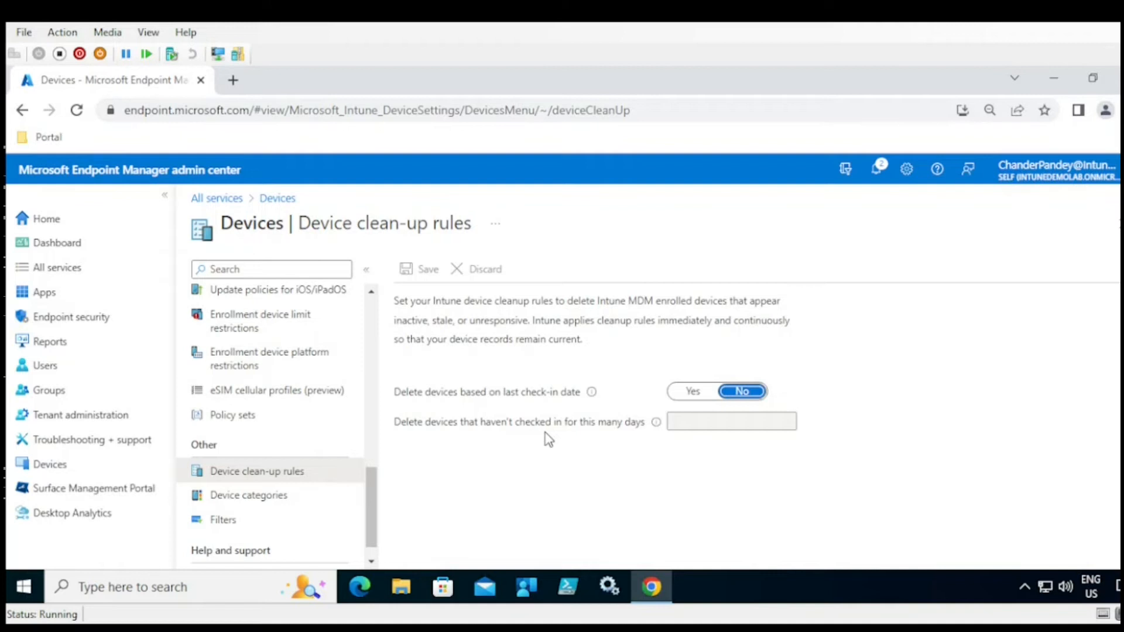
pyautogui.click(696, 397)
pyautogui.click(691, 420)
pyautogui.moveTo(656, 422)
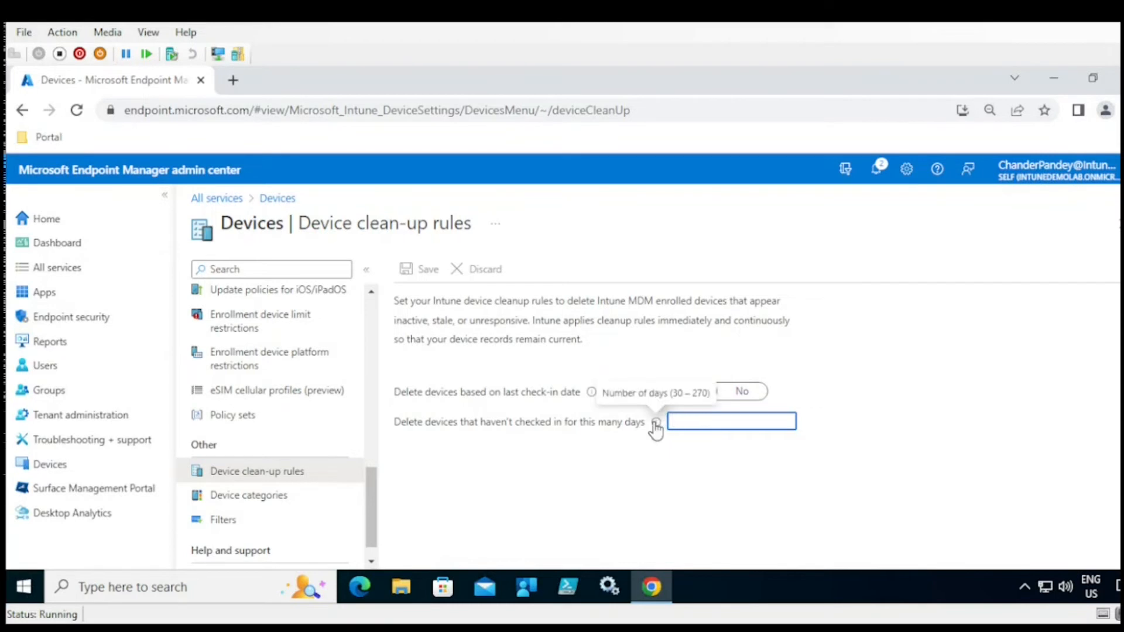
pyautogui.write('270')
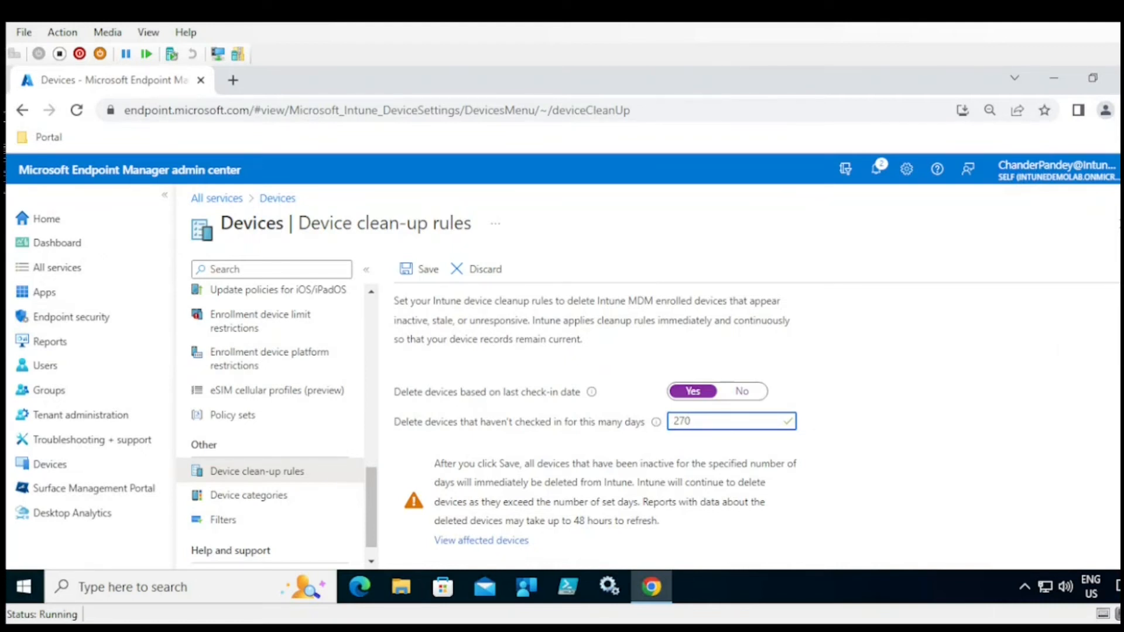
pyautogui.click(274, 497)
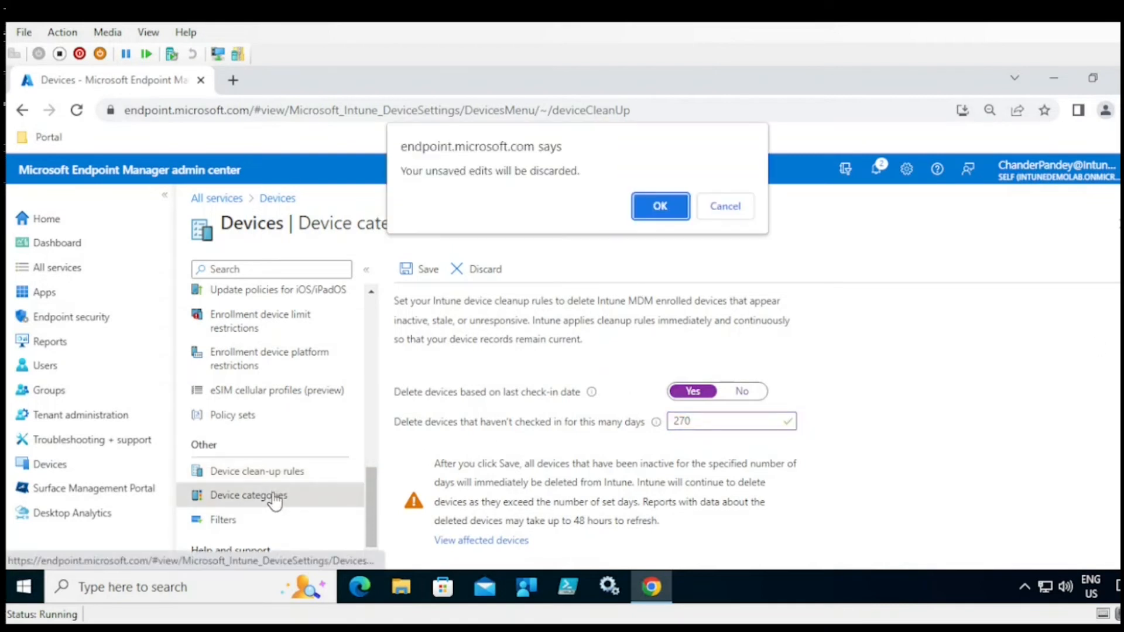
pyautogui.click(679, 208)
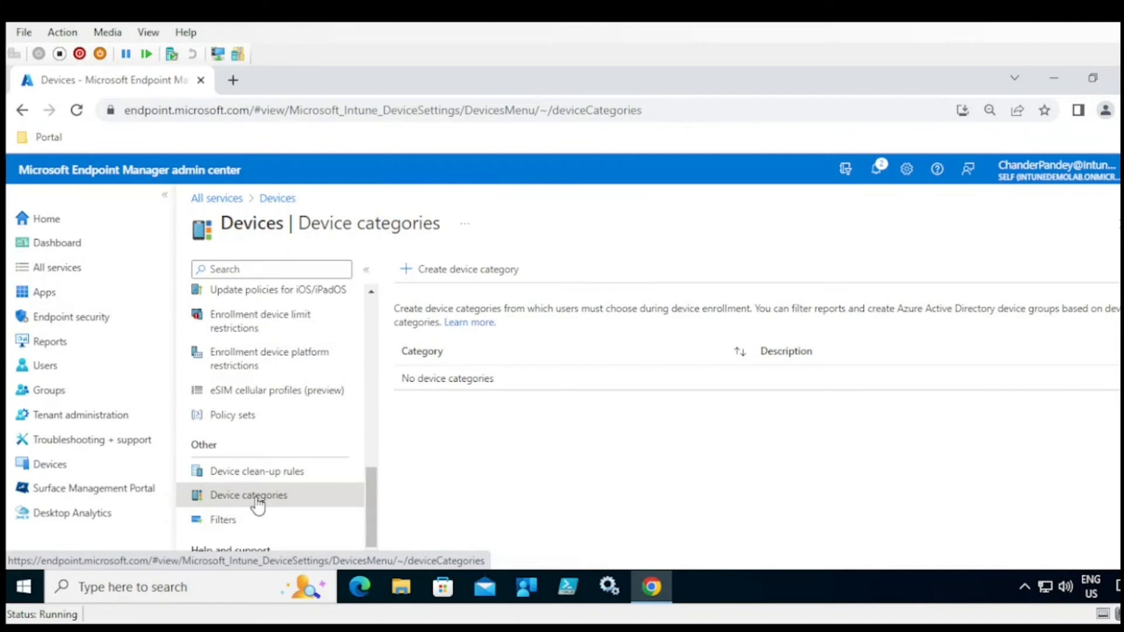
pyautogui.click(475, 273)
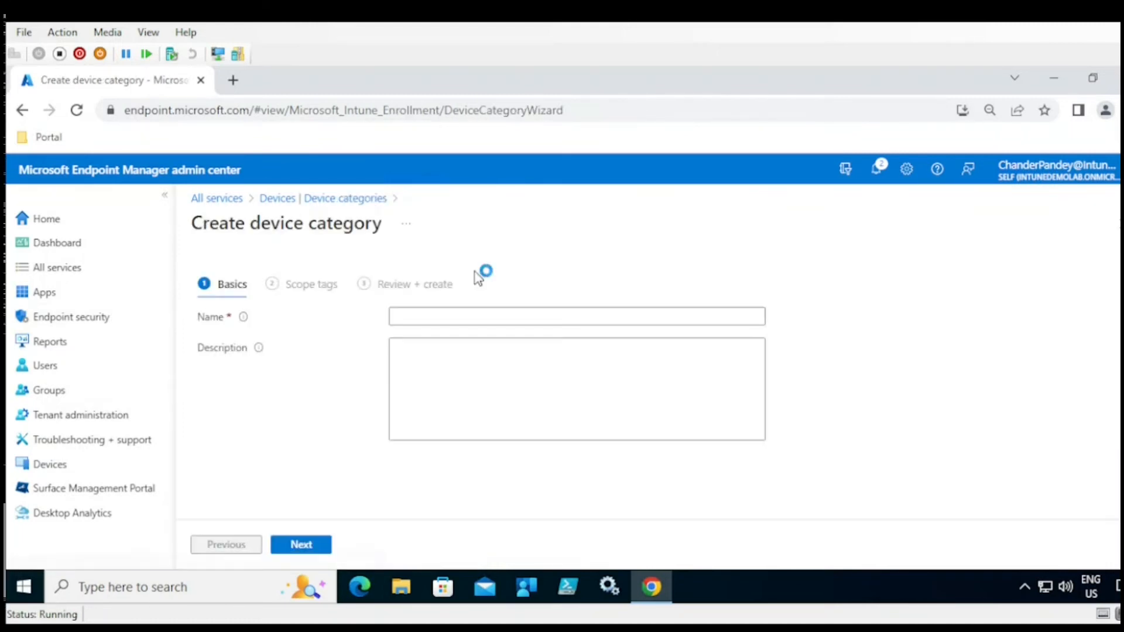
pyautogui.click(463, 316)
pyautogui.write('hr')
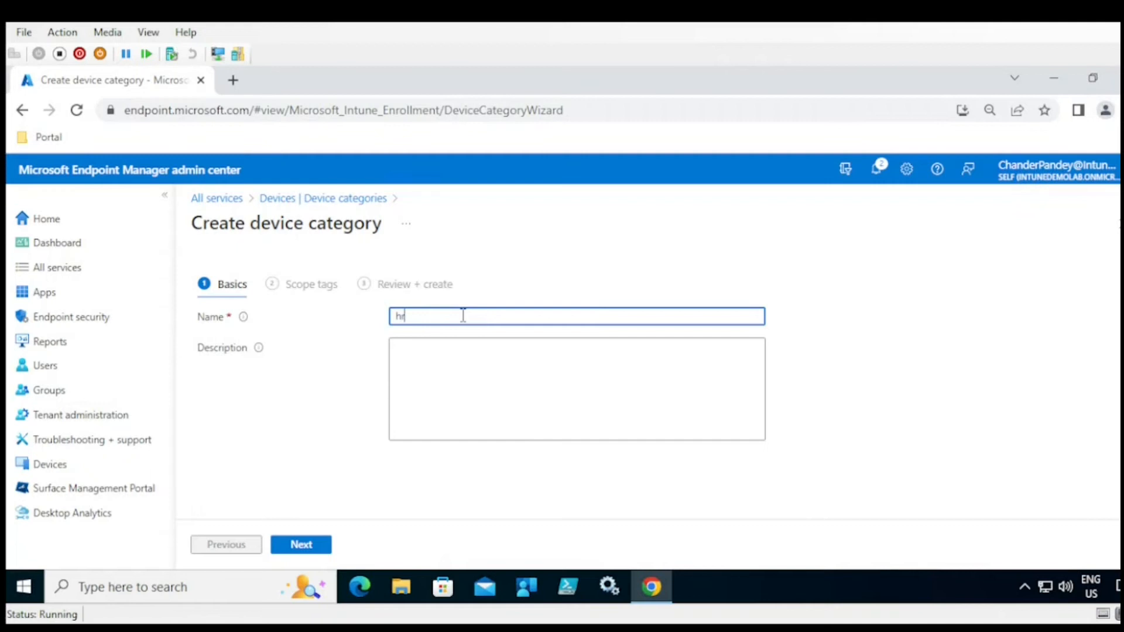
pyautogui.press('BackSpace')
pyautogui.write('HR')
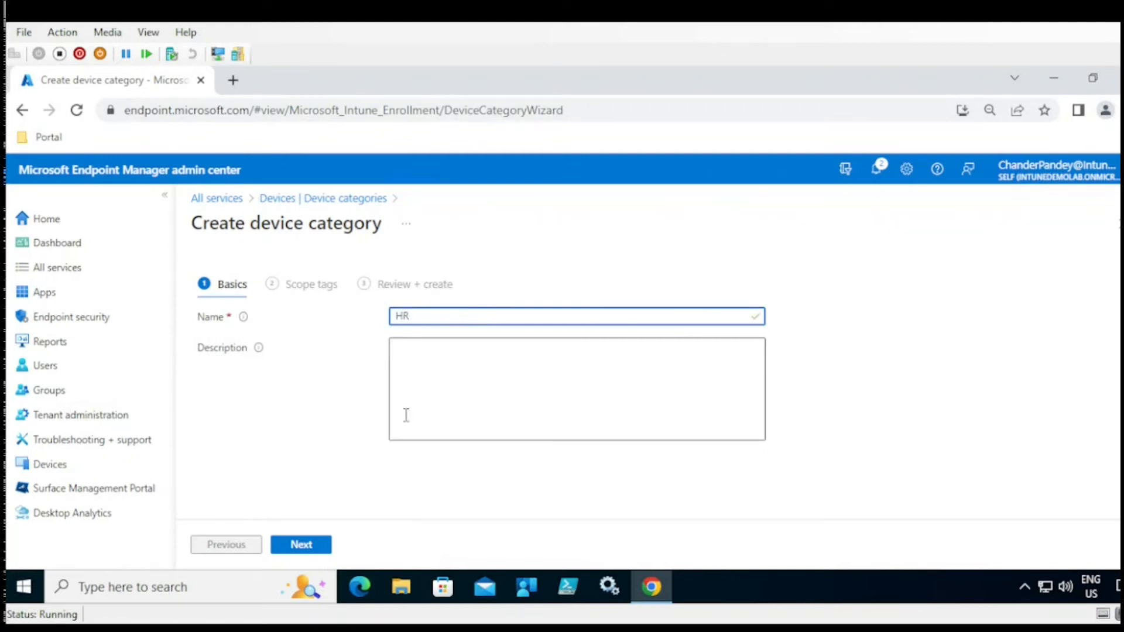
pyautogui.click(313, 549)
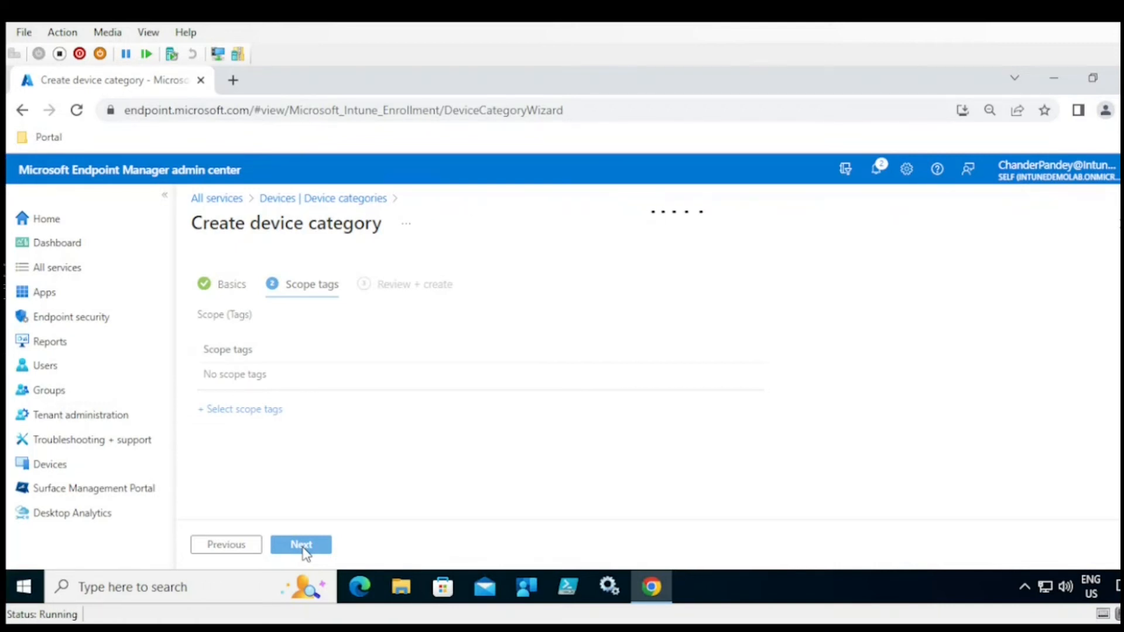
pyautogui.click(322, 201)
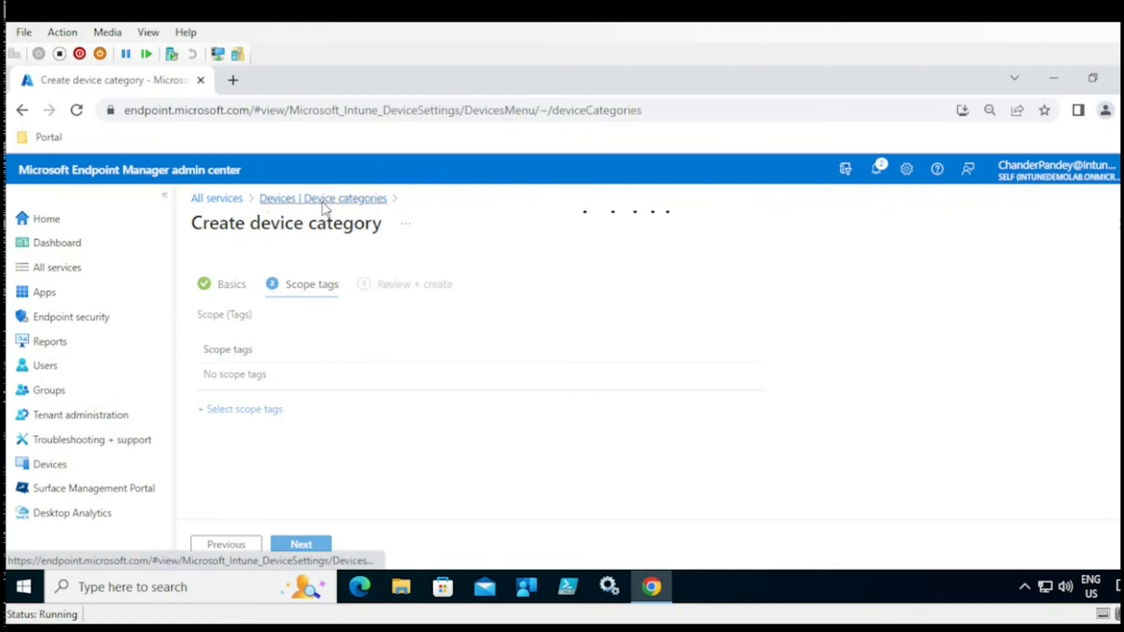
pyautogui.scroll(-1, 368, 504)
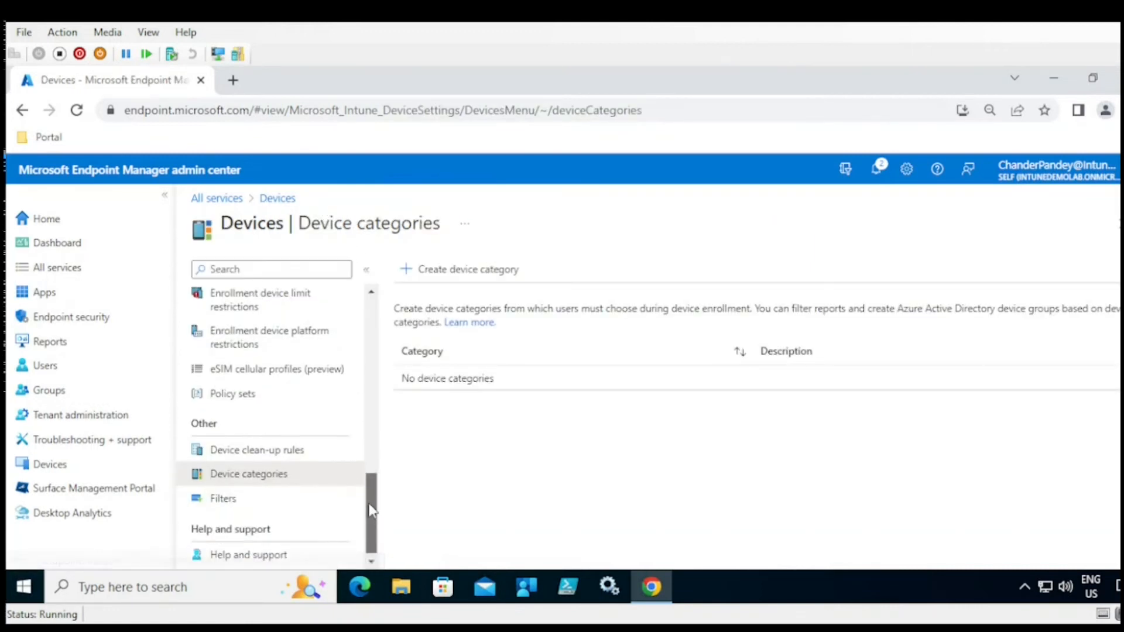
# - View the device Filters page, then scroll through the Devices Help and support topics
pyautogui.click(246, 499)
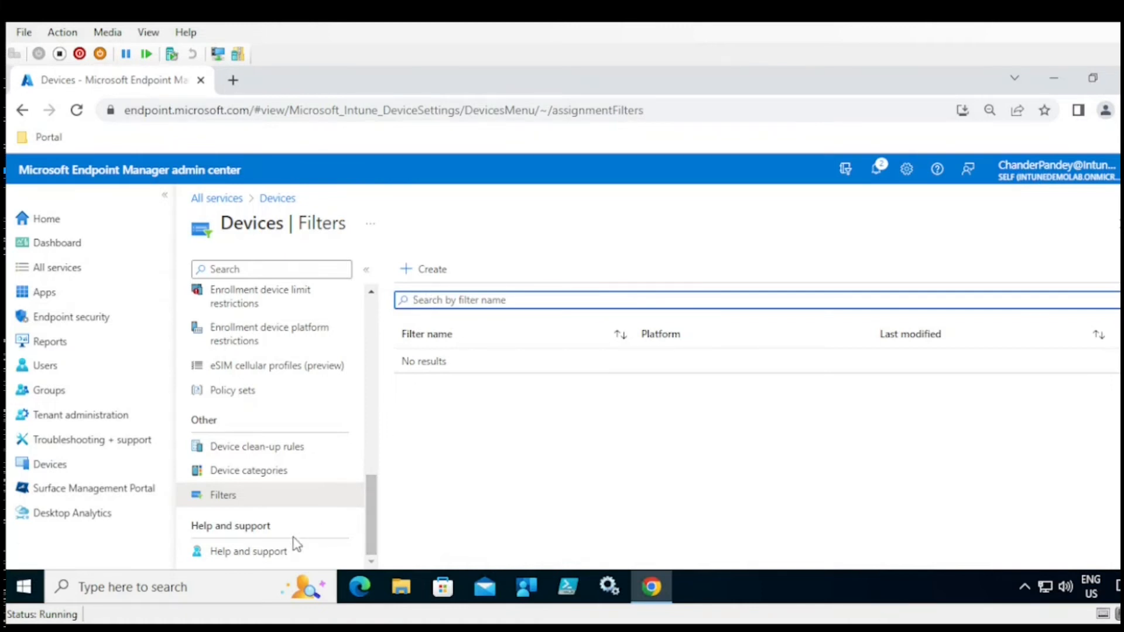
pyautogui.click(262, 556)
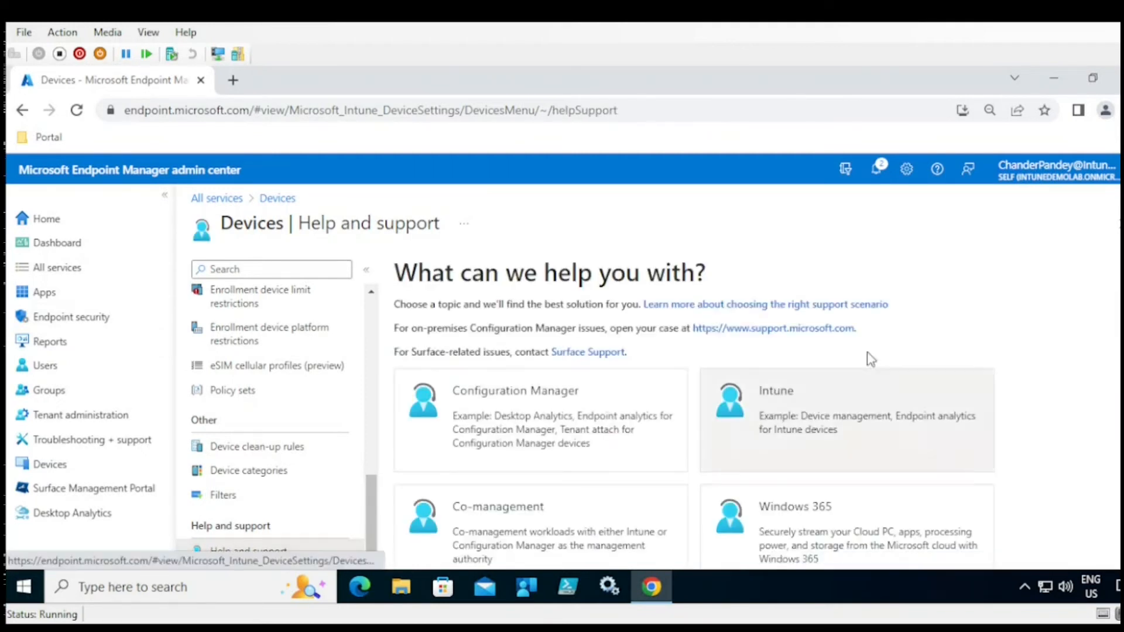
pyautogui.scroll(-1, 694, 410)
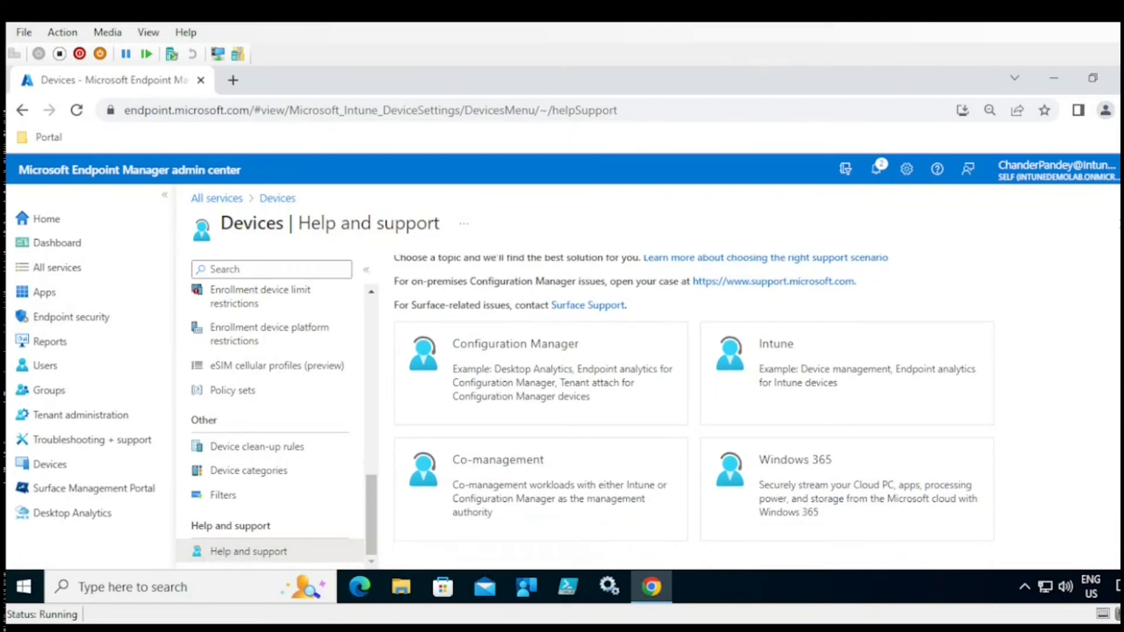
pyautogui.scroll(1, 622, 334)
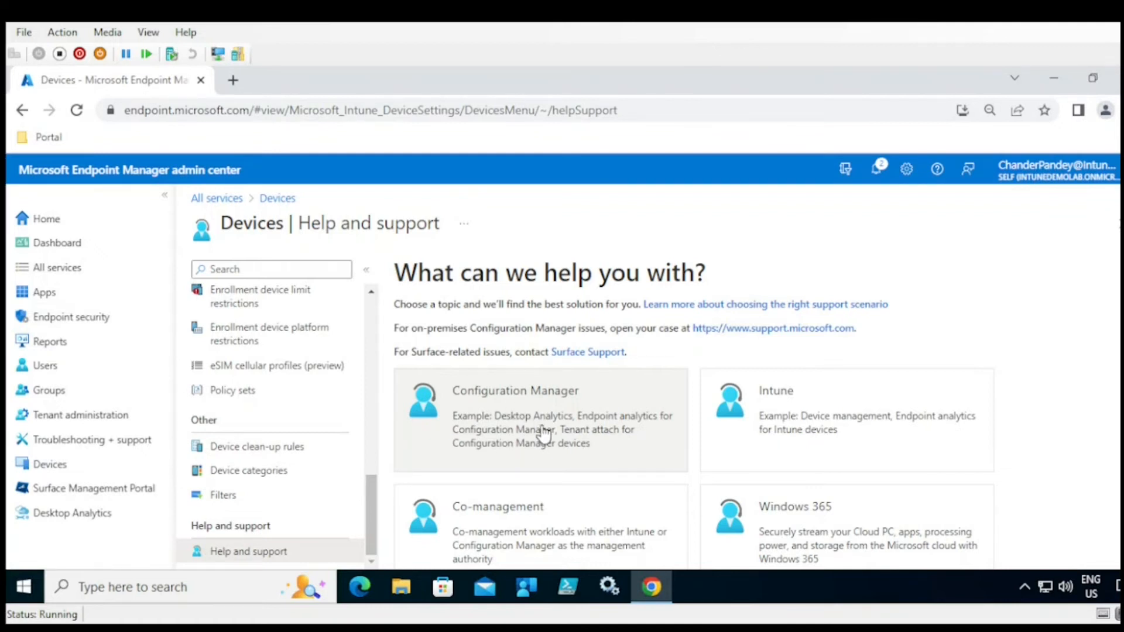
pyautogui.scroll(-1, 674, 421)
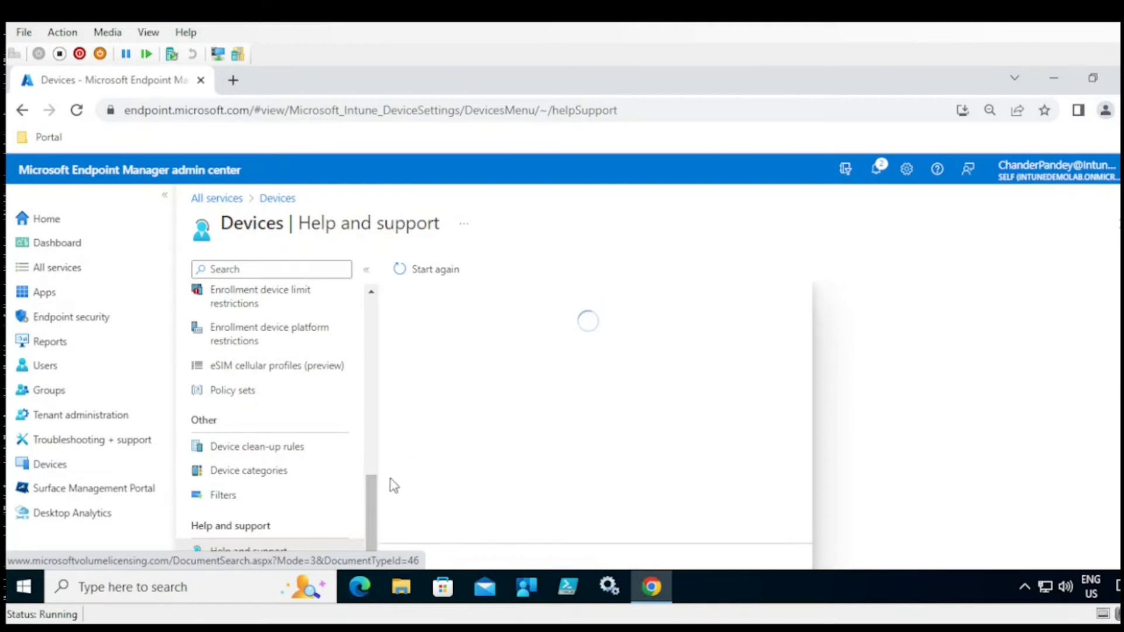
pyautogui.moveTo(373, 512); pyautogui.dragTo(364, 353)
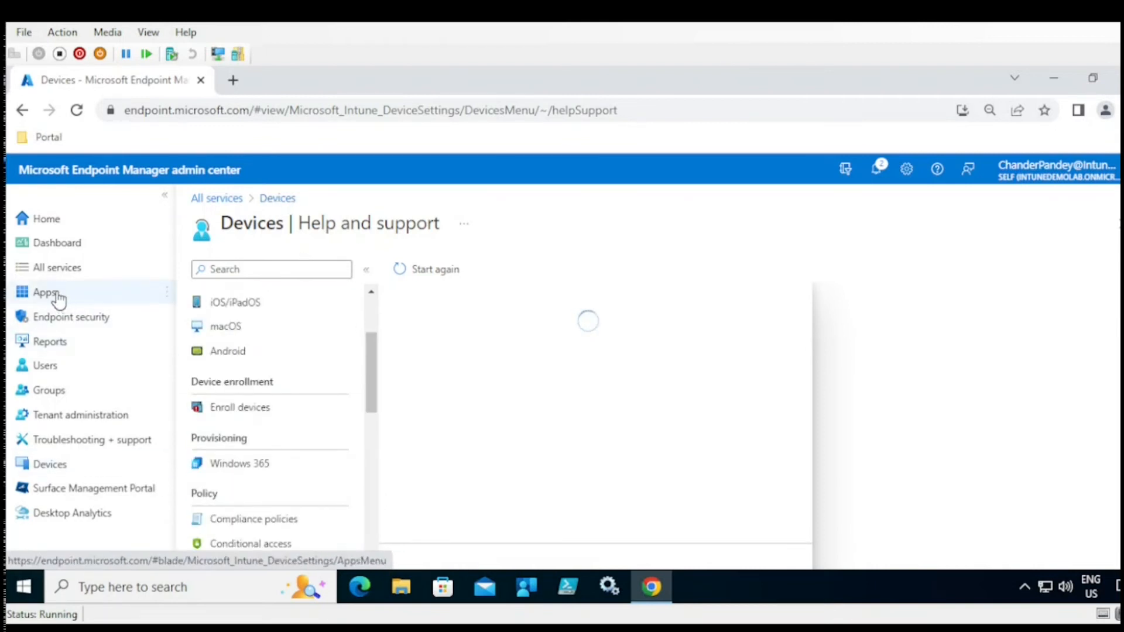
# - From the Users page, choose Create new user to get an empty identity form
pyautogui.click(47, 367)
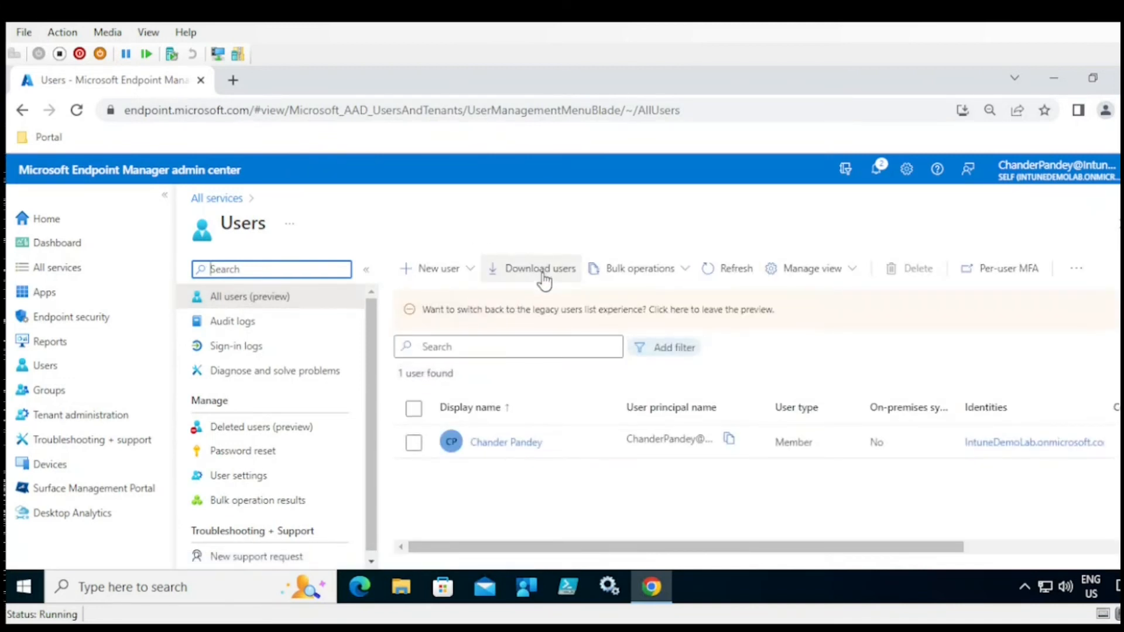
pyautogui.click(439, 271)
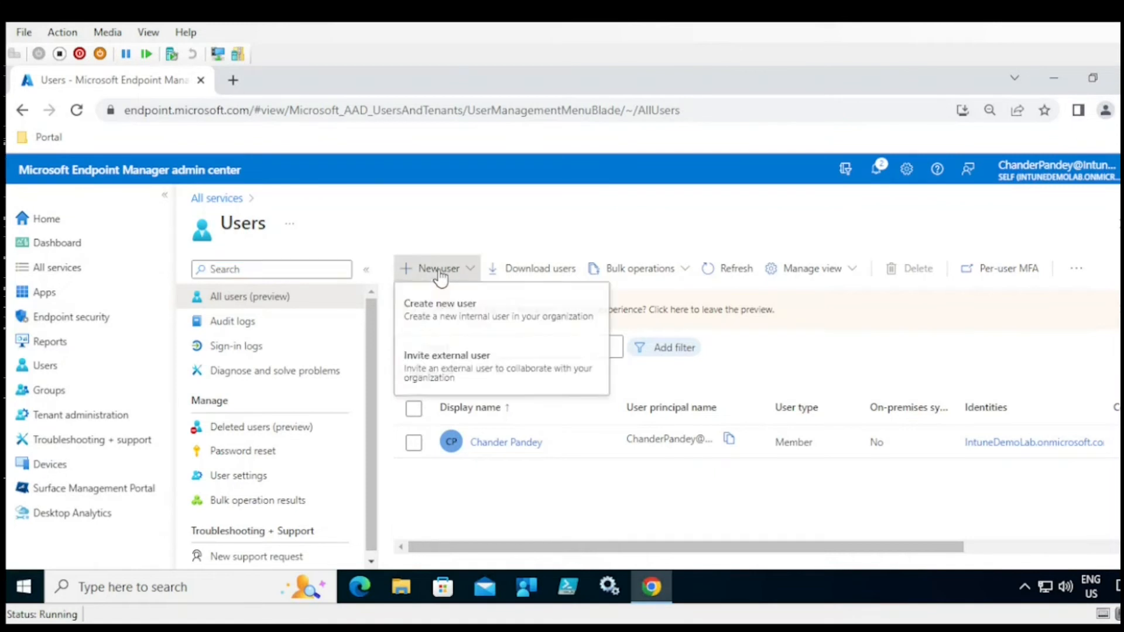
pyautogui.click(442, 312)
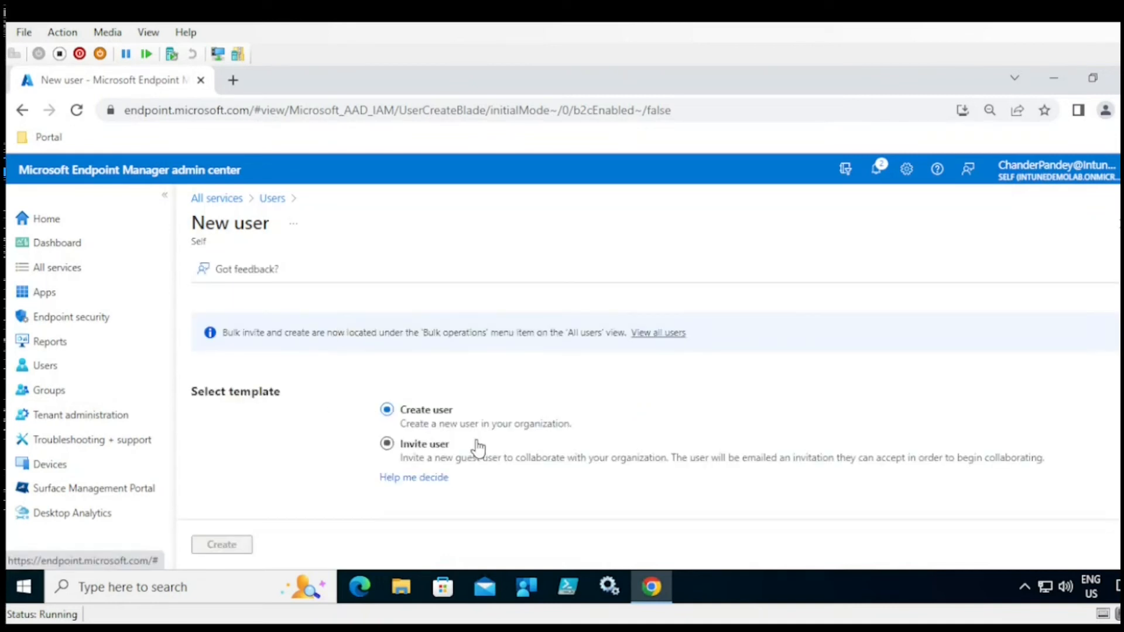
pyautogui.scroll(-3, 469, 409)
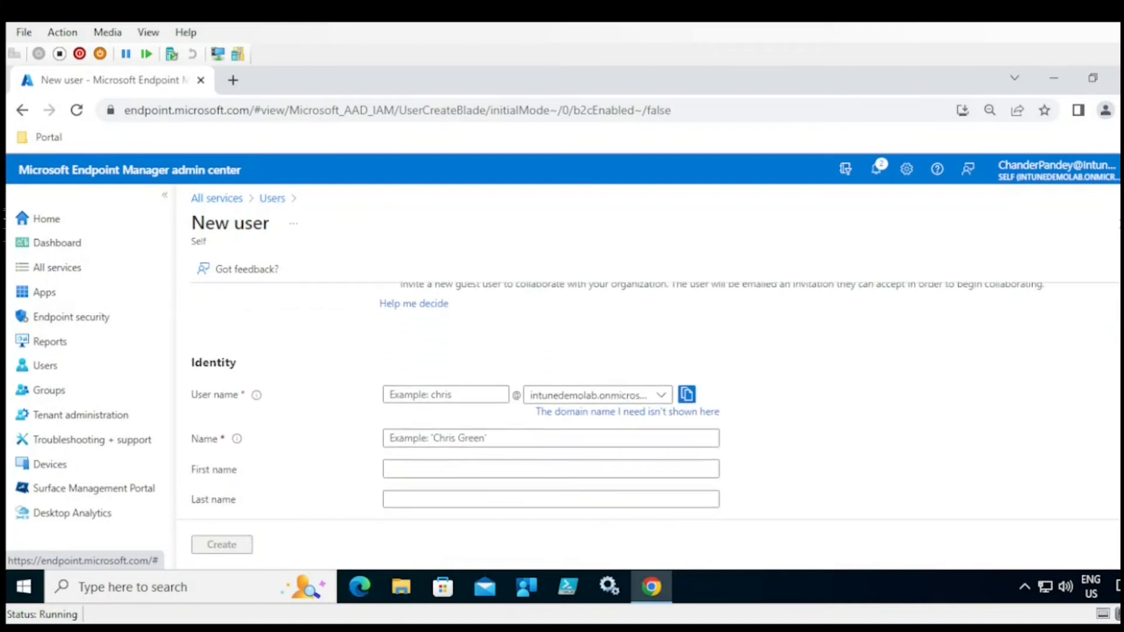
# - Enter user name Test, name test, first name demo and last name 1
pyautogui.click(435, 380)
pyautogui.write('R')
pyautogui.press('BackSpace')
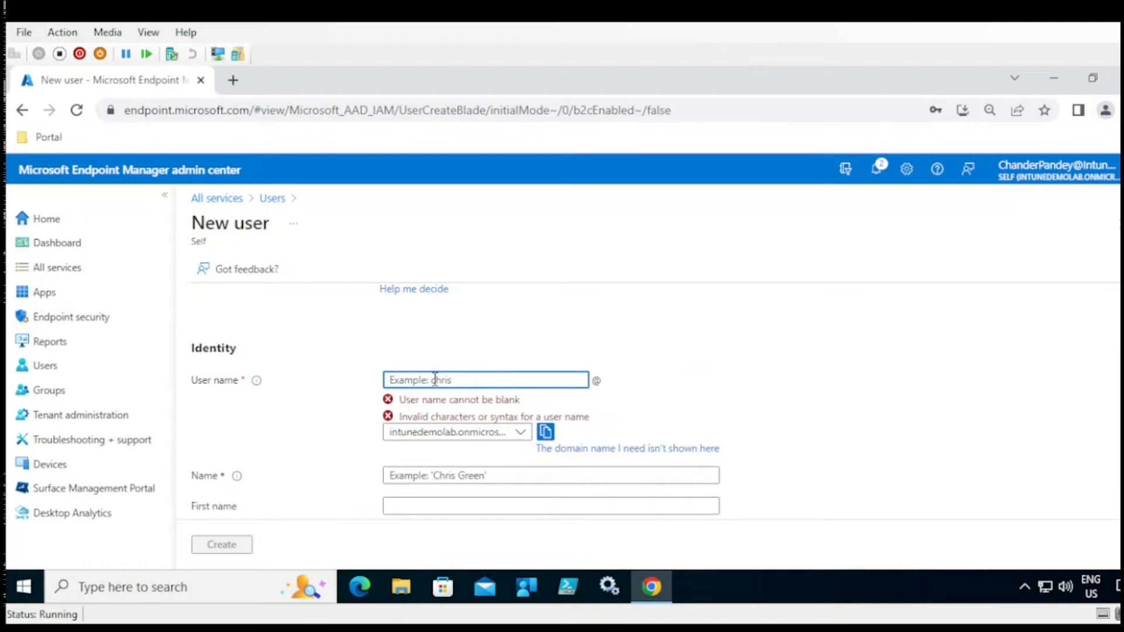
pyautogui.write('Test')
pyautogui.click(463, 424)
pyautogui.write('te')
pyautogui.click(439, 455)
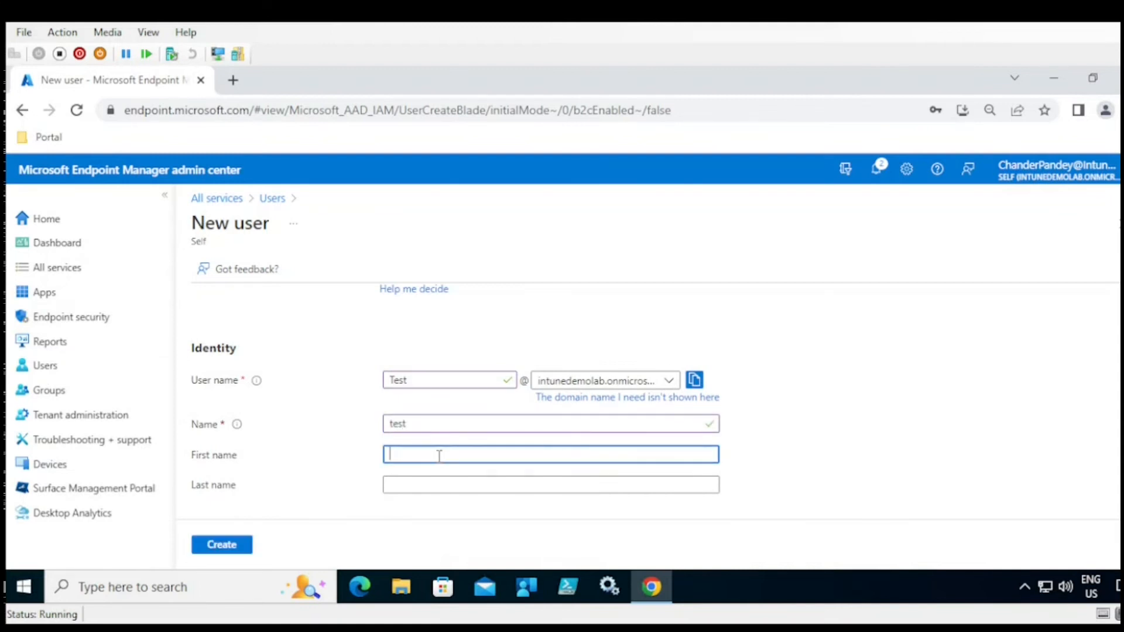
pyautogui.click(420, 486)
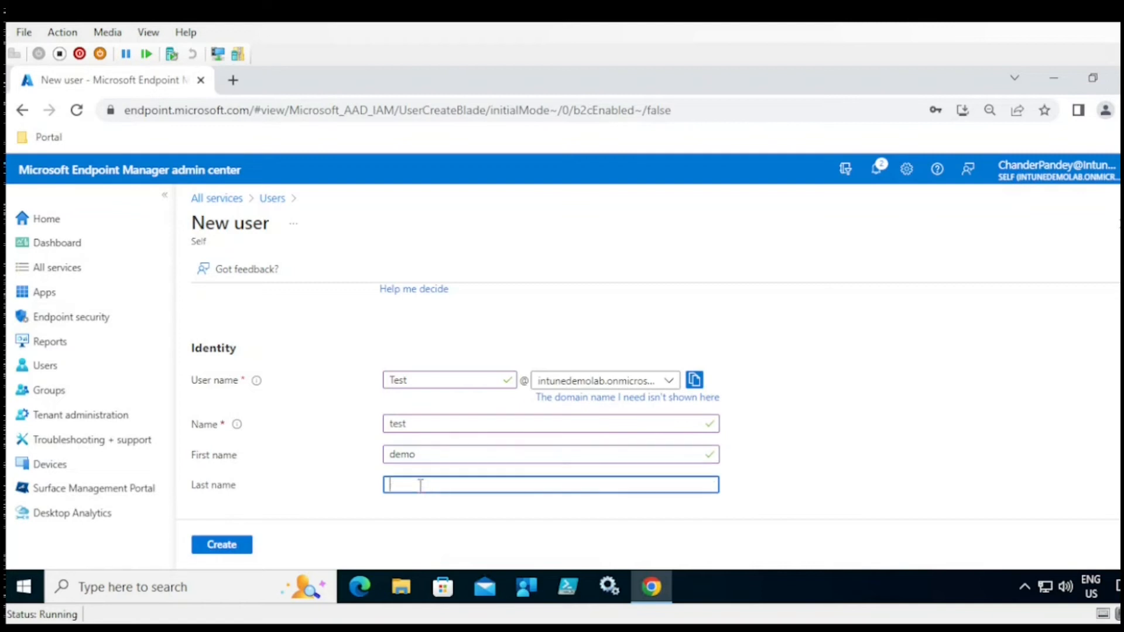
pyautogui.write('1')
pyautogui.scroll(-3, 1055, 383)
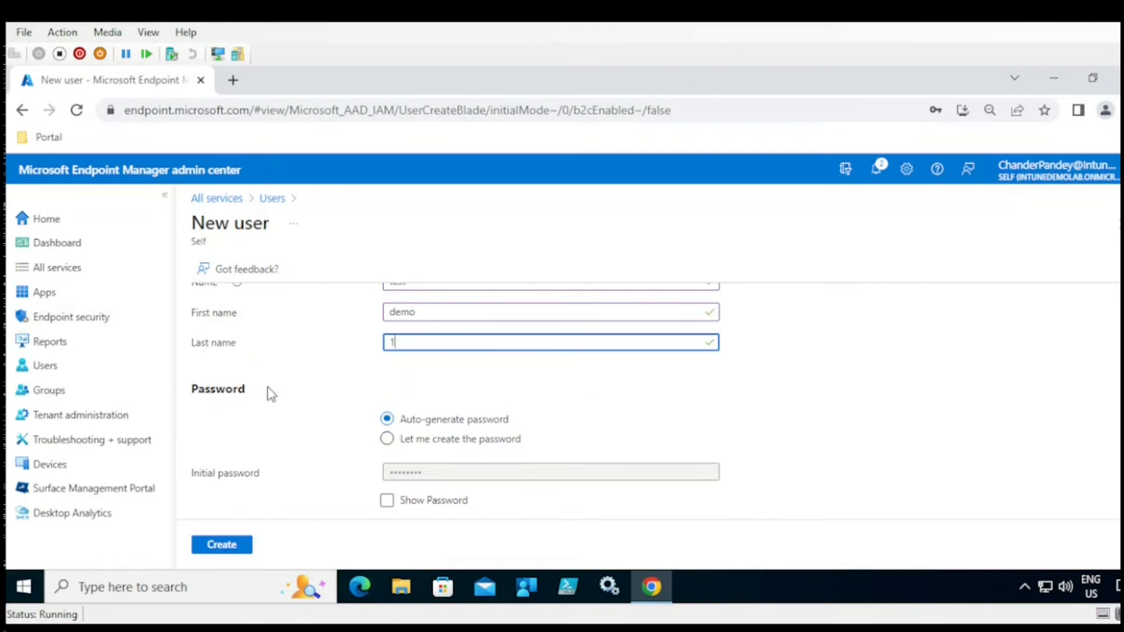
# - Set a custom initial password and create the user, resubmitting with a longer password
pyautogui.click(389, 445)
pyautogui.click(397, 473)
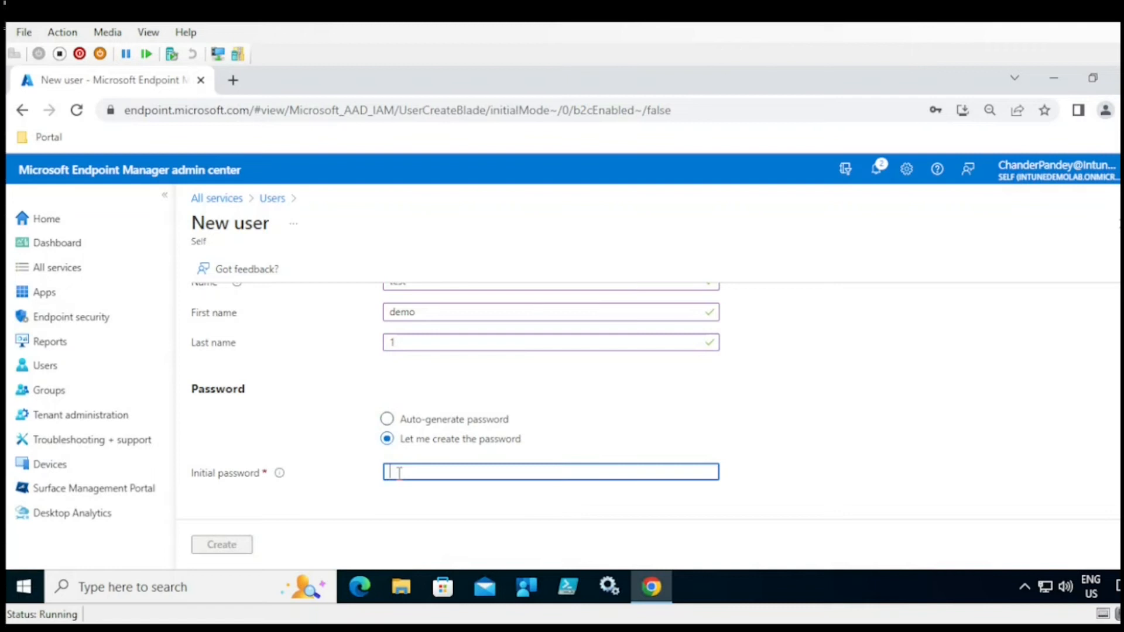
pyautogui.write('P')
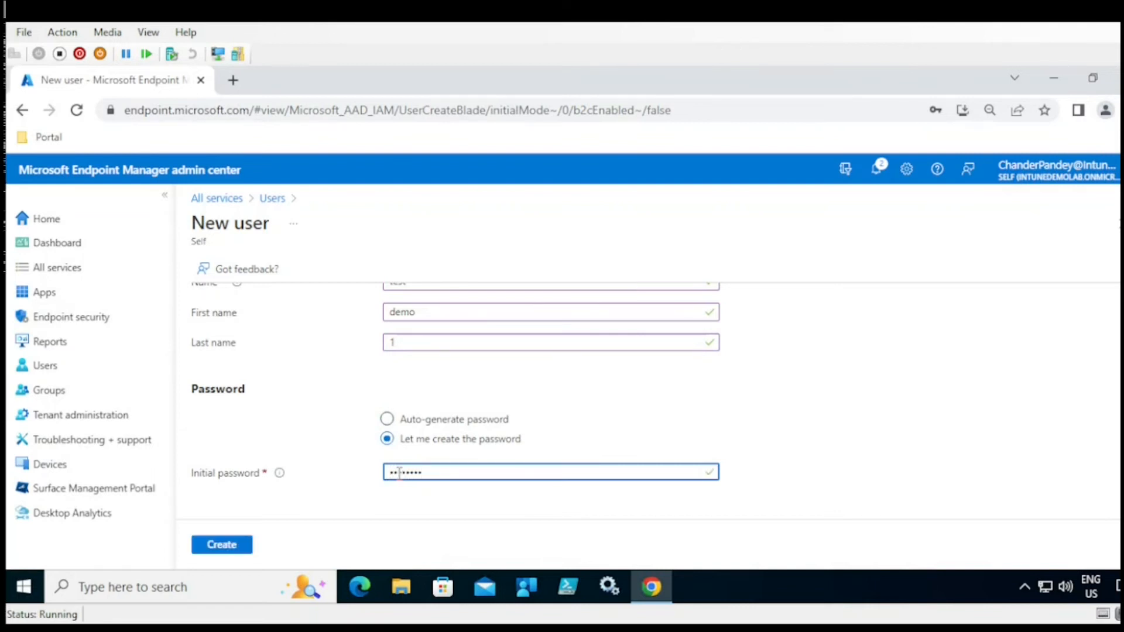
pyautogui.scroll(-2, 469, 444)
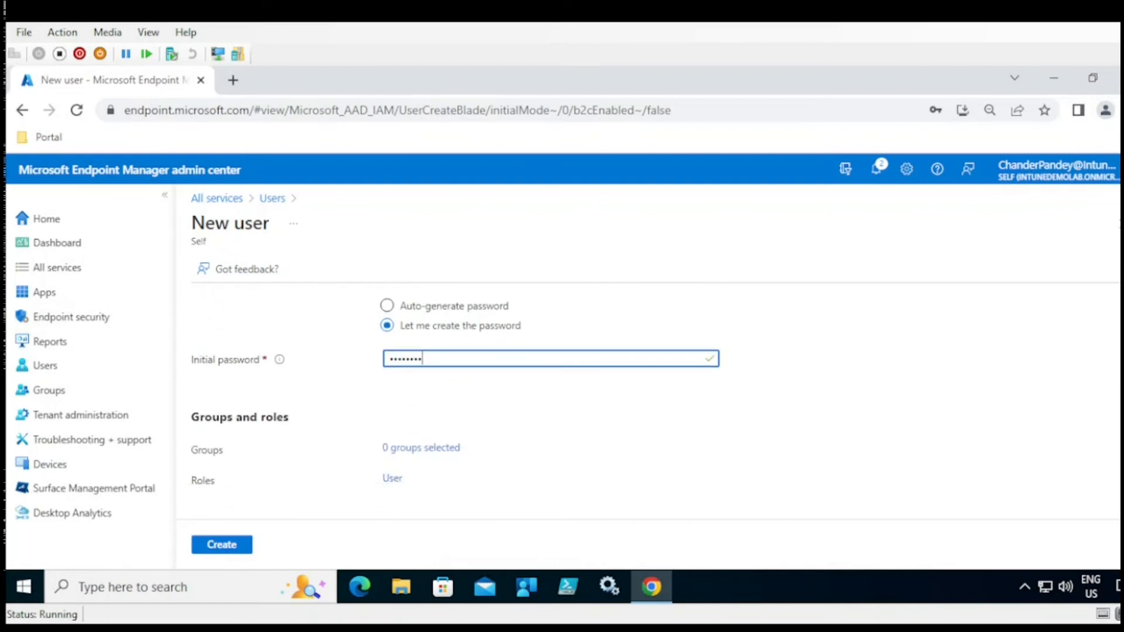
pyautogui.click(242, 548)
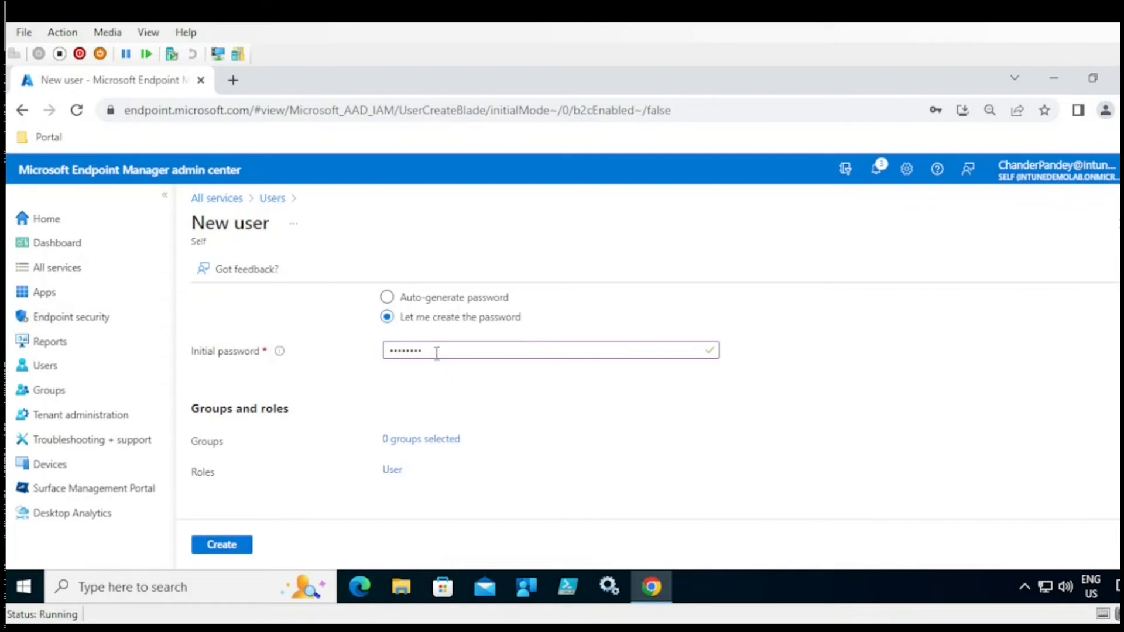
pyautogui.moveTo(437, 351); pyautogui.dragTo(371, 358)
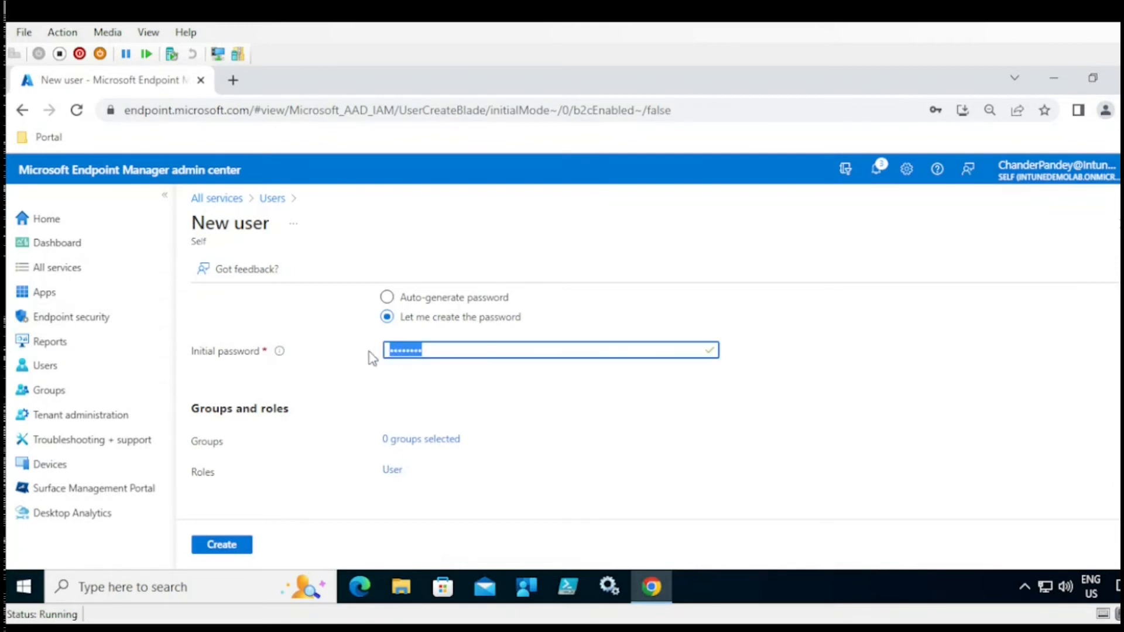
pyautogui.write('P@ssw0')
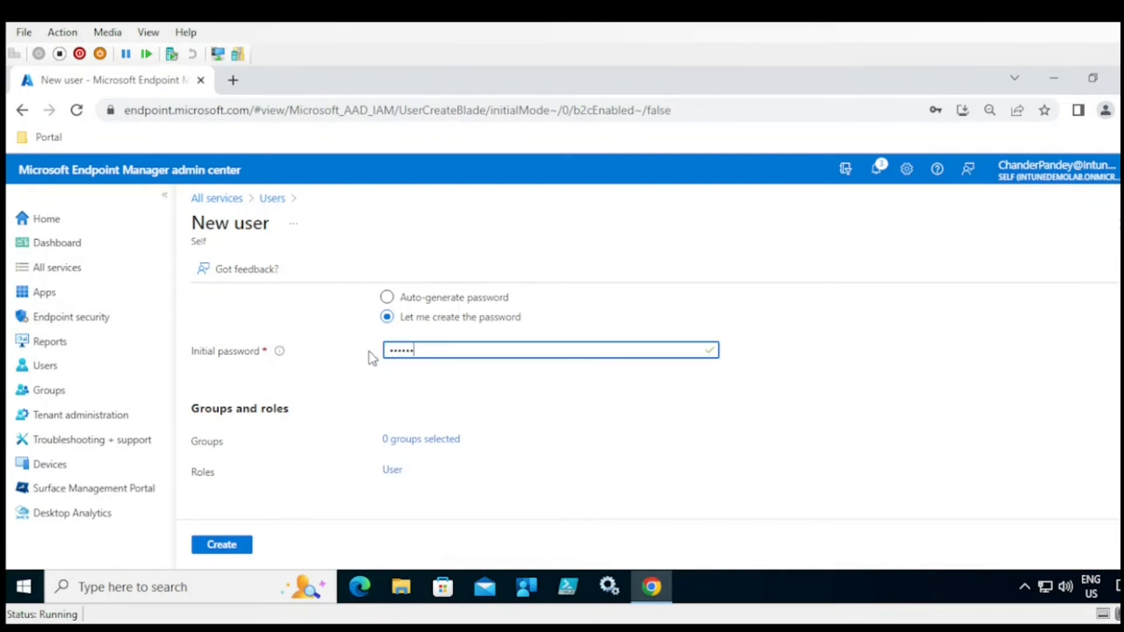
pyautogui.write('rd')
pyautogui.click(235, 546)
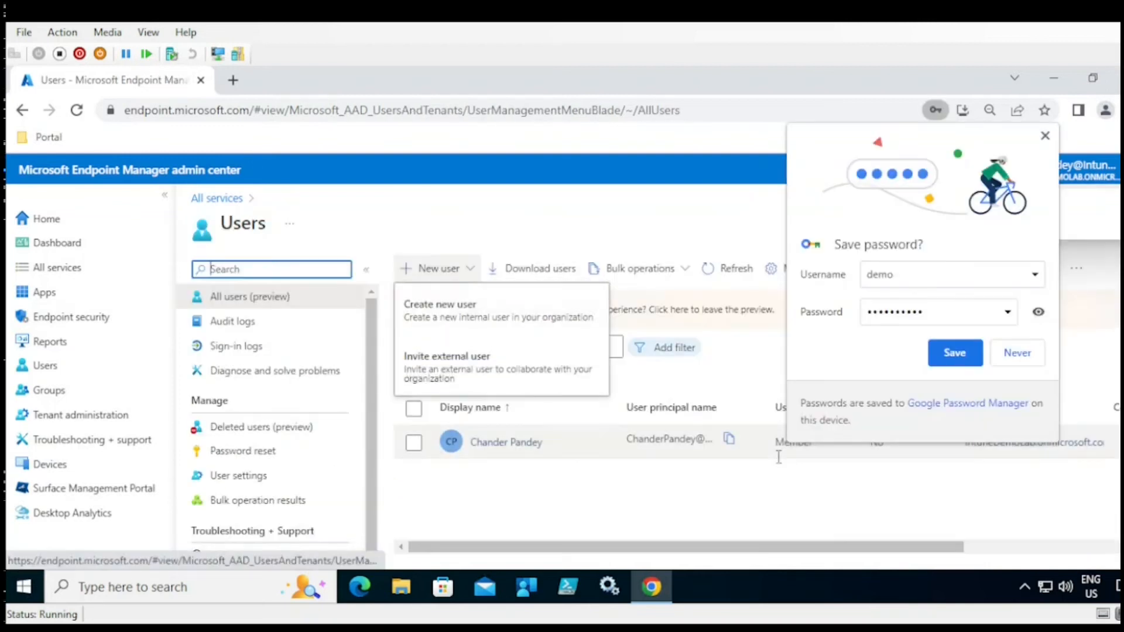
# - Dismiss the browser's save-password prompt and refresh the All users list
pyautogui.click(1017, 352)
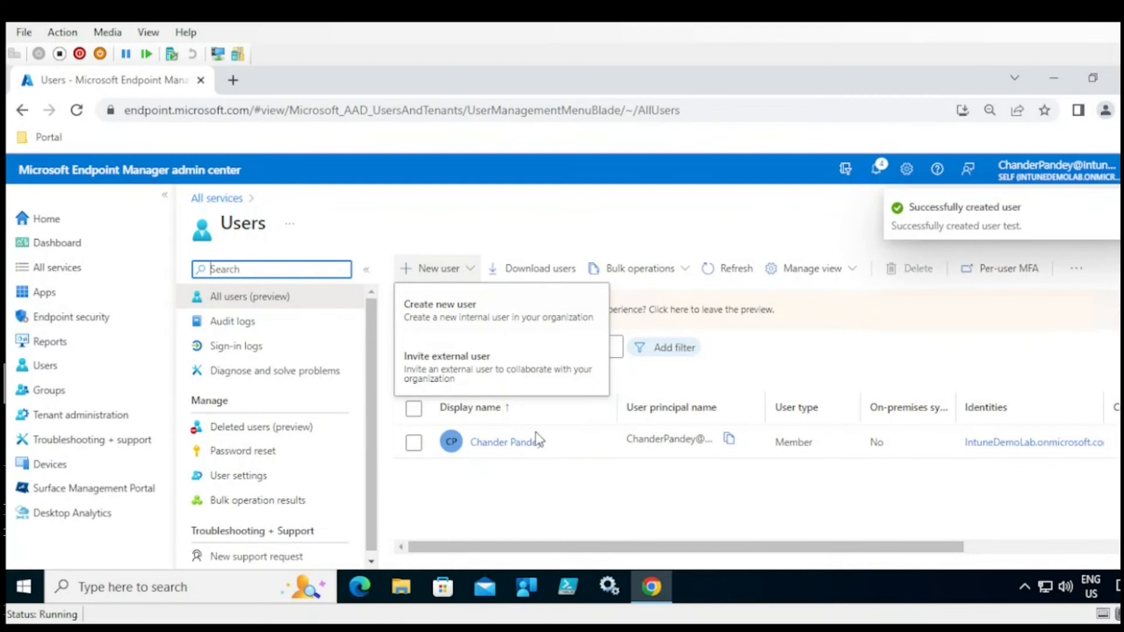
pyautogui.click(515, 482)
pyautogui.click(732, 276)
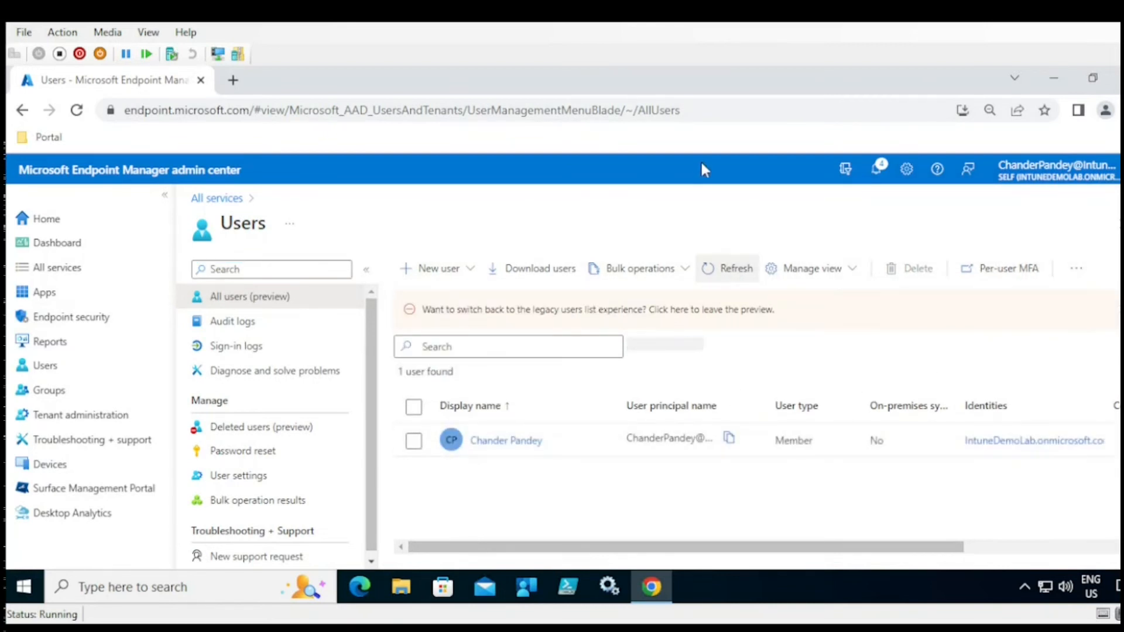
pyautogui.click(725, 278)
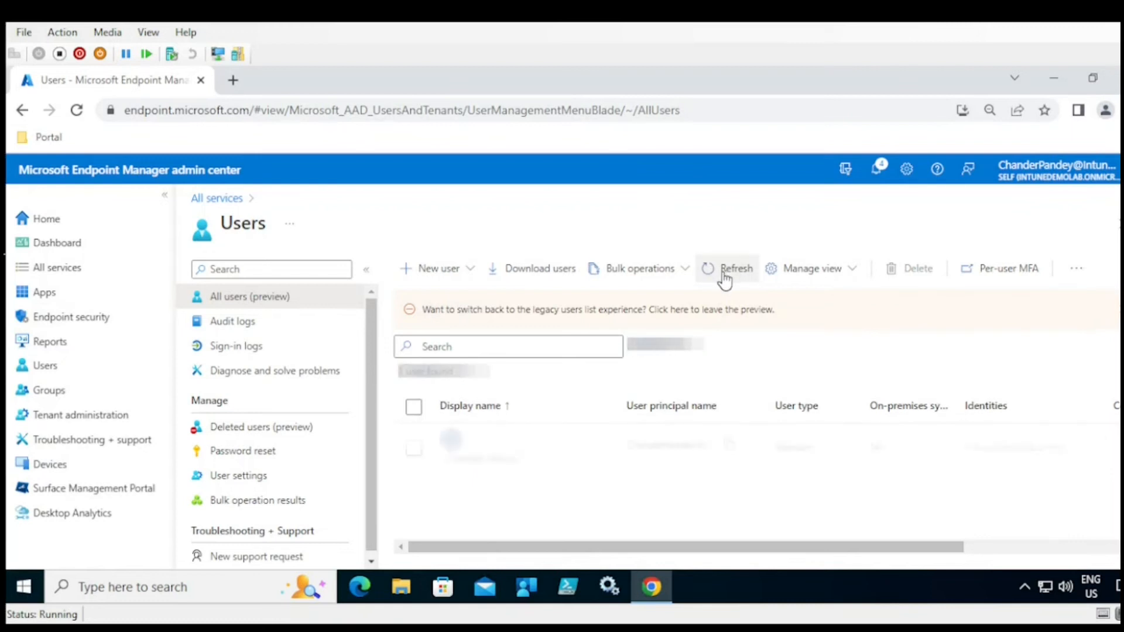
pyautogui.click(725, 278)
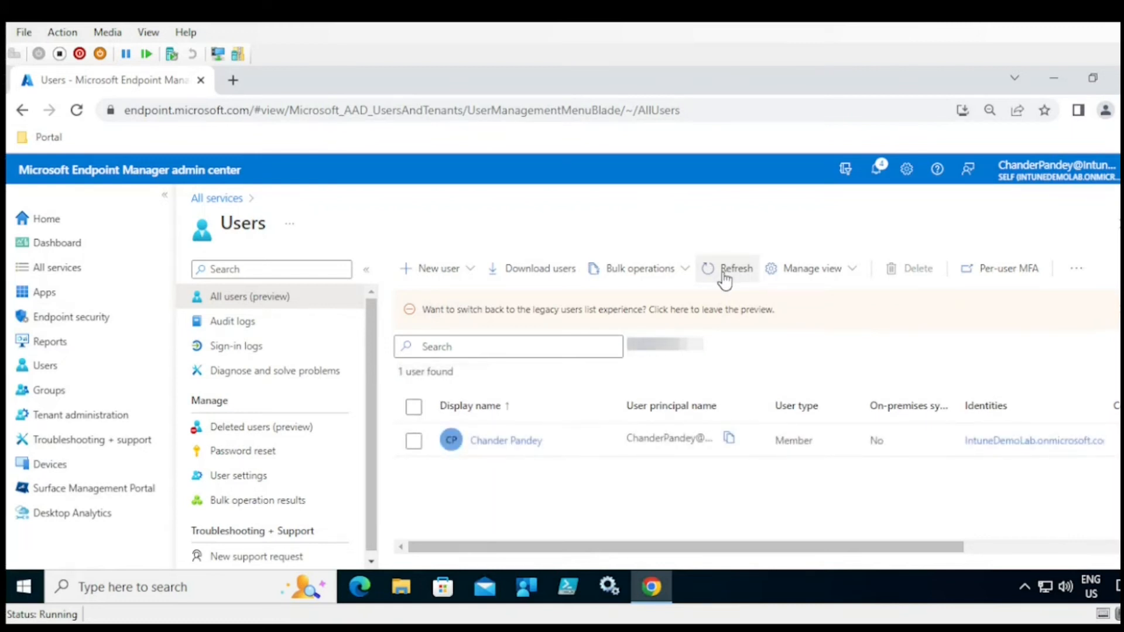
# - Check Notifications for the creation message and refresh until the test user is listed
pyautogui.click(879, 176)
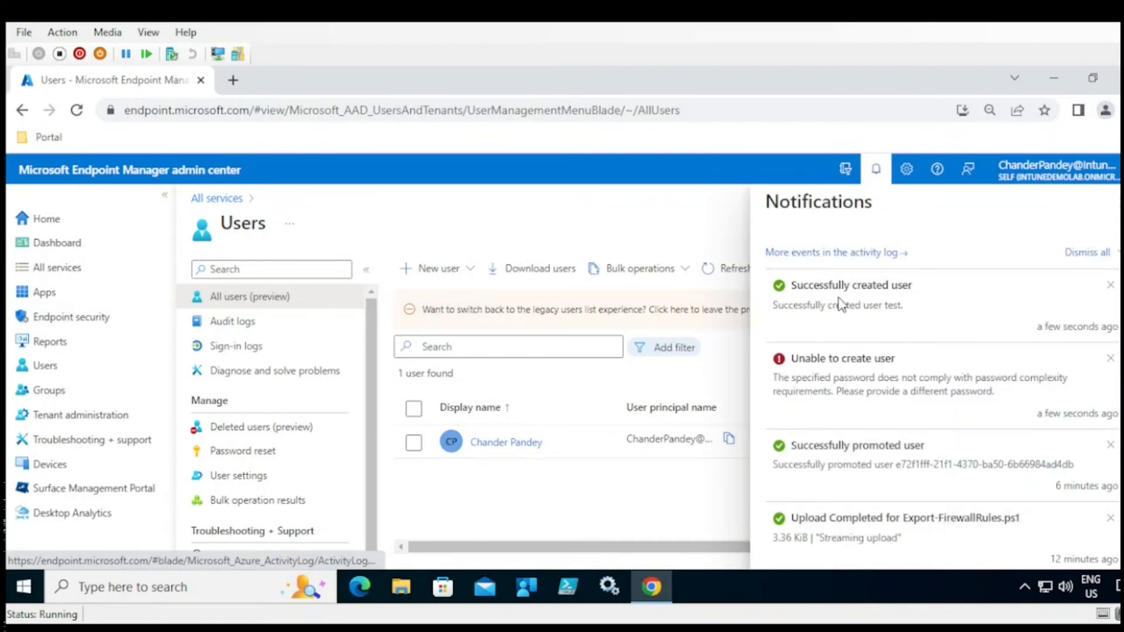
pyautogui.click(1114, 202)
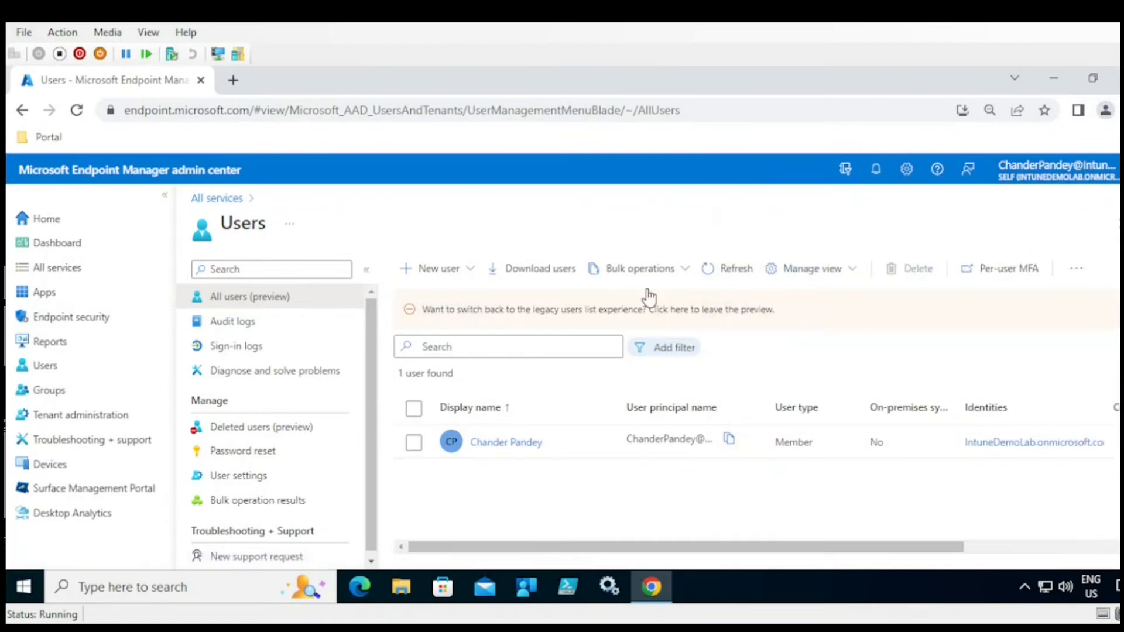
pyautogui.click(732, 271)
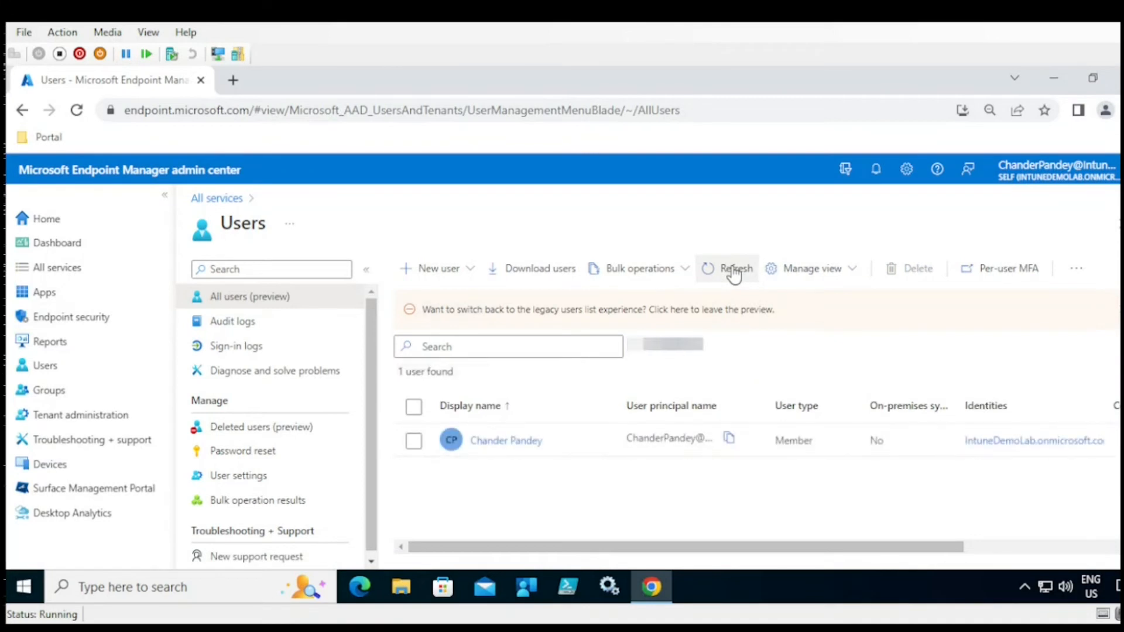
pyautogui.click(734, 273)
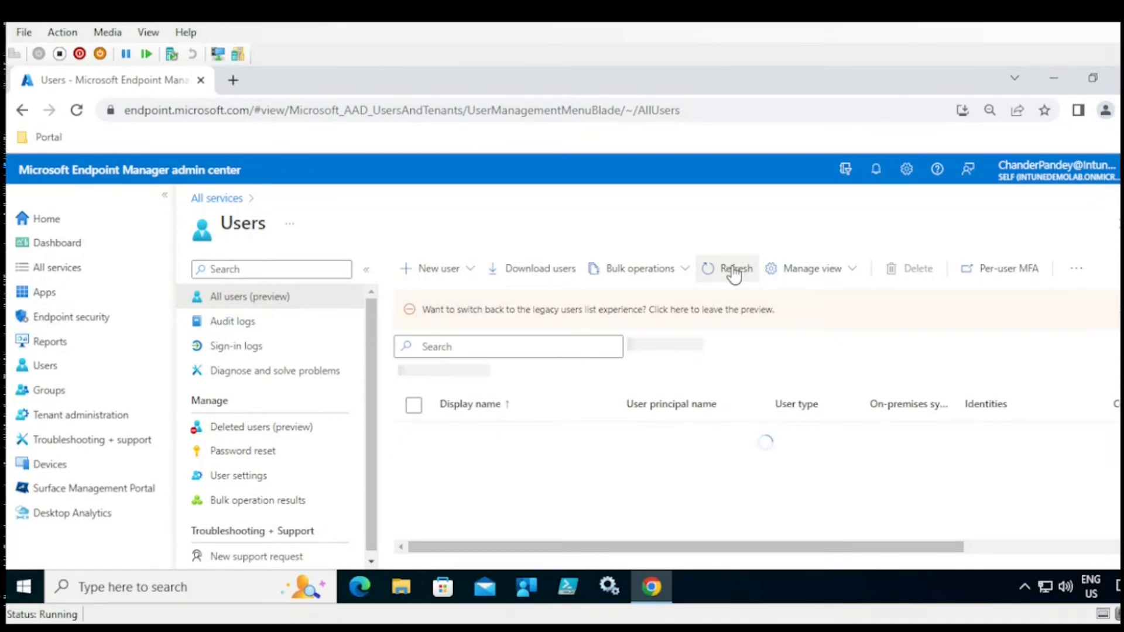
pyautogui.click(232, 321)
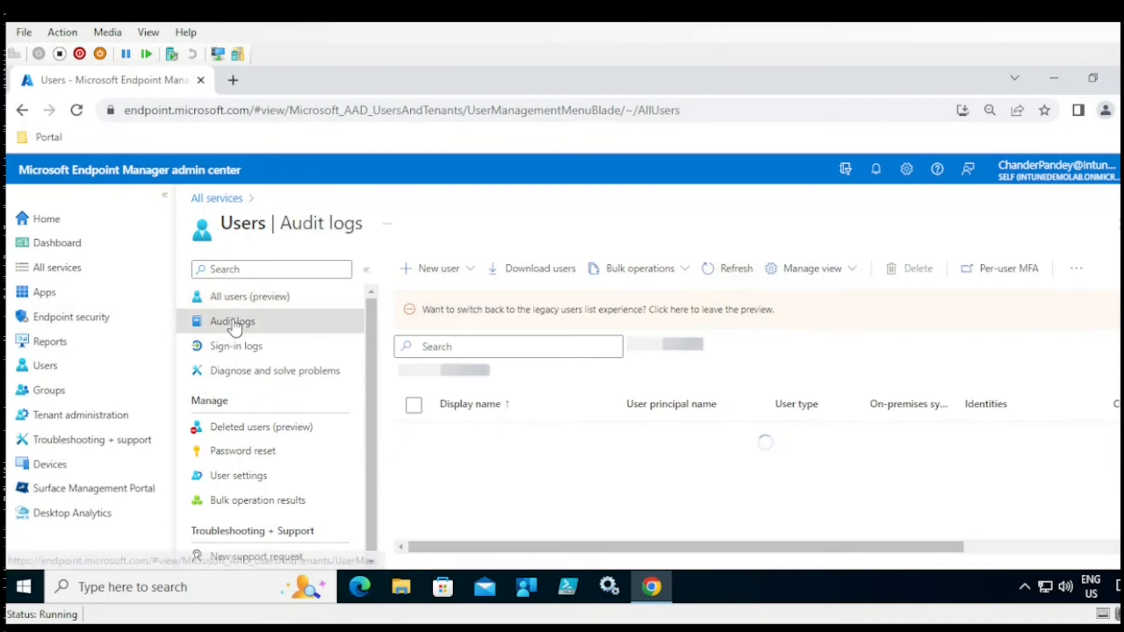
pyautogui.click(260, 304)
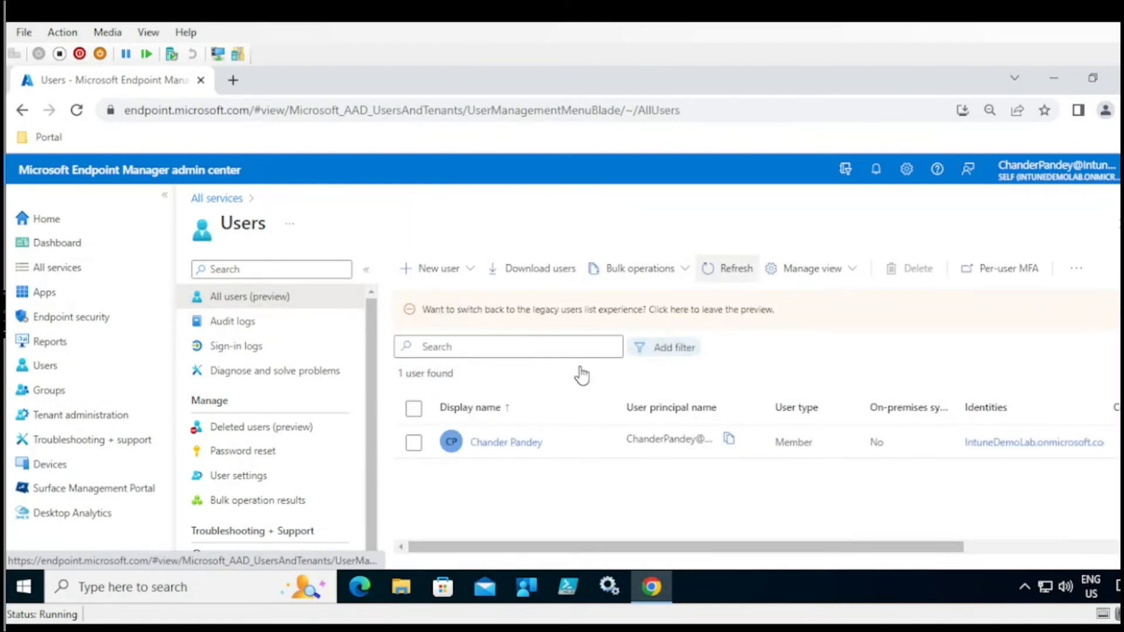
pyautogui.click(734, 278)
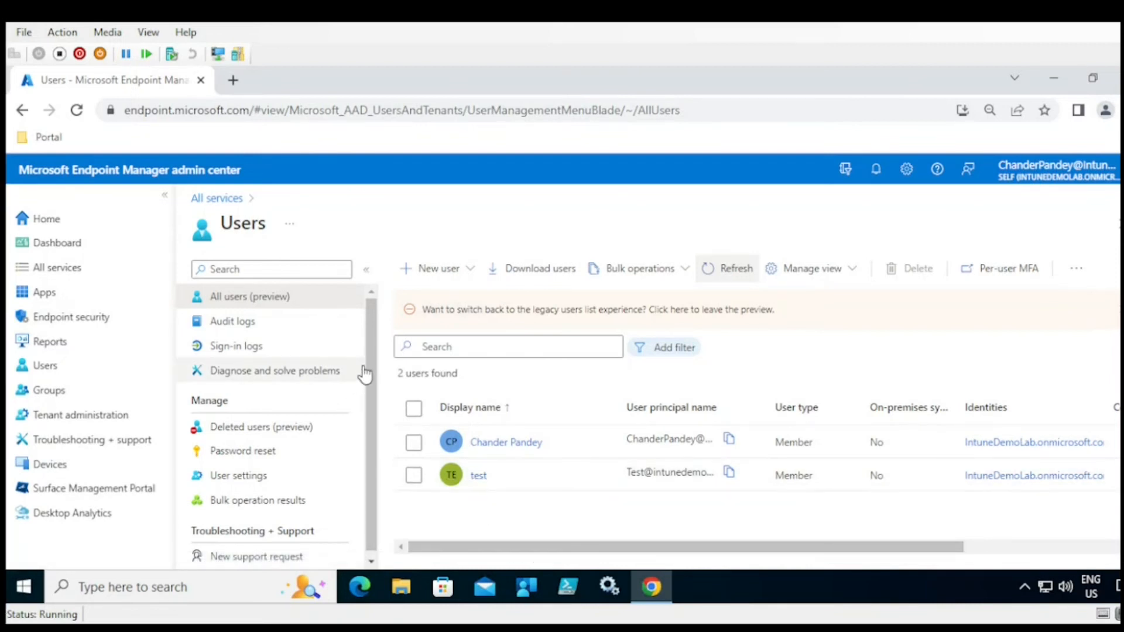
# - Browse Users audit logs, sign-in logs, user settings and bulk operation results, then open Groups
pyautogui.click(245, 328)
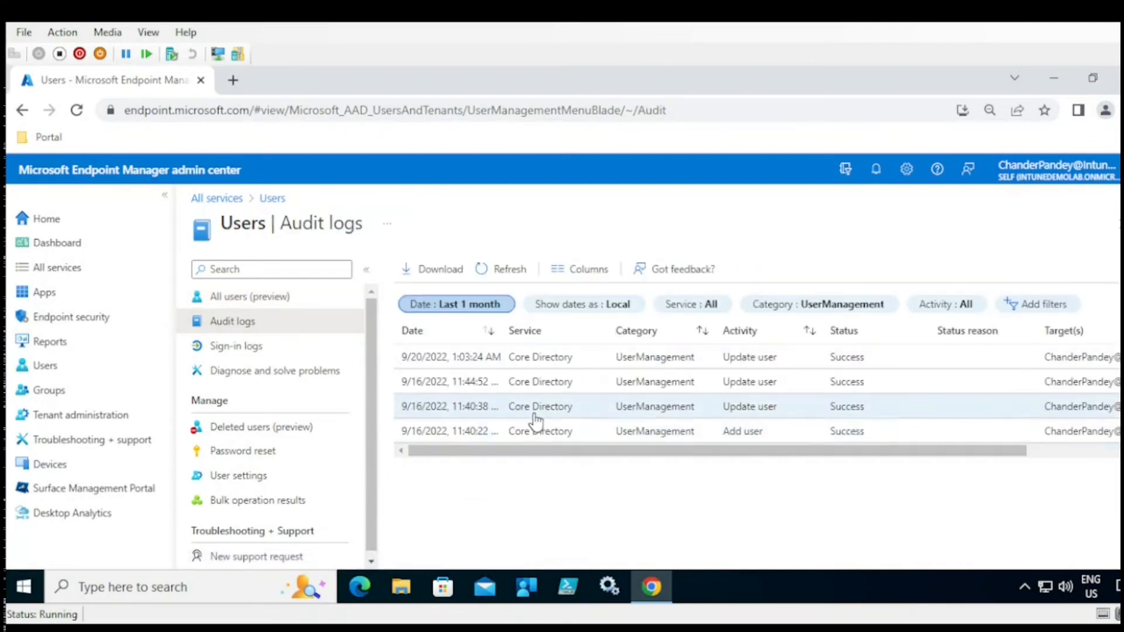
pyautogui.moveTo(600, 338); pyautogui.dragTo(594, 332)
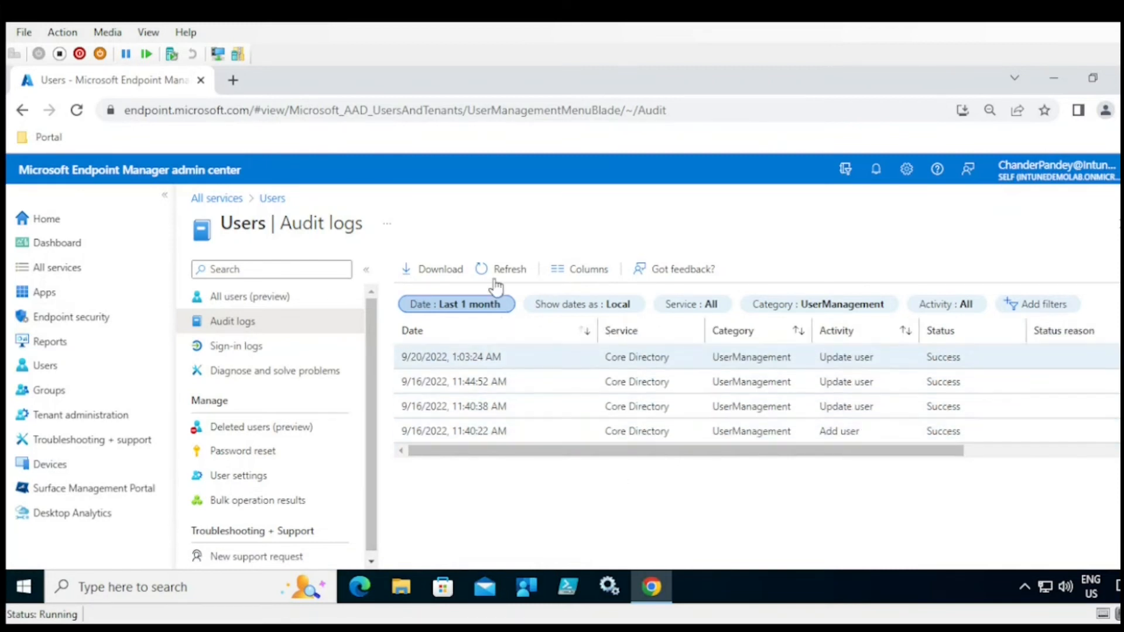
pyautogui.click(249, 358)
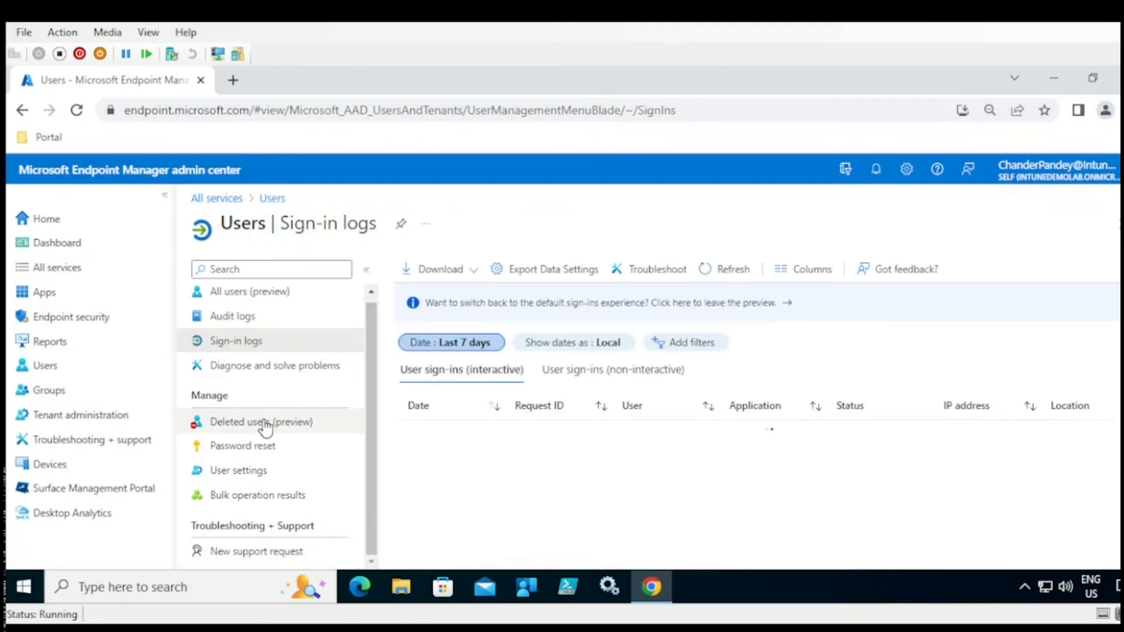
pyautogui.click(255, 472)
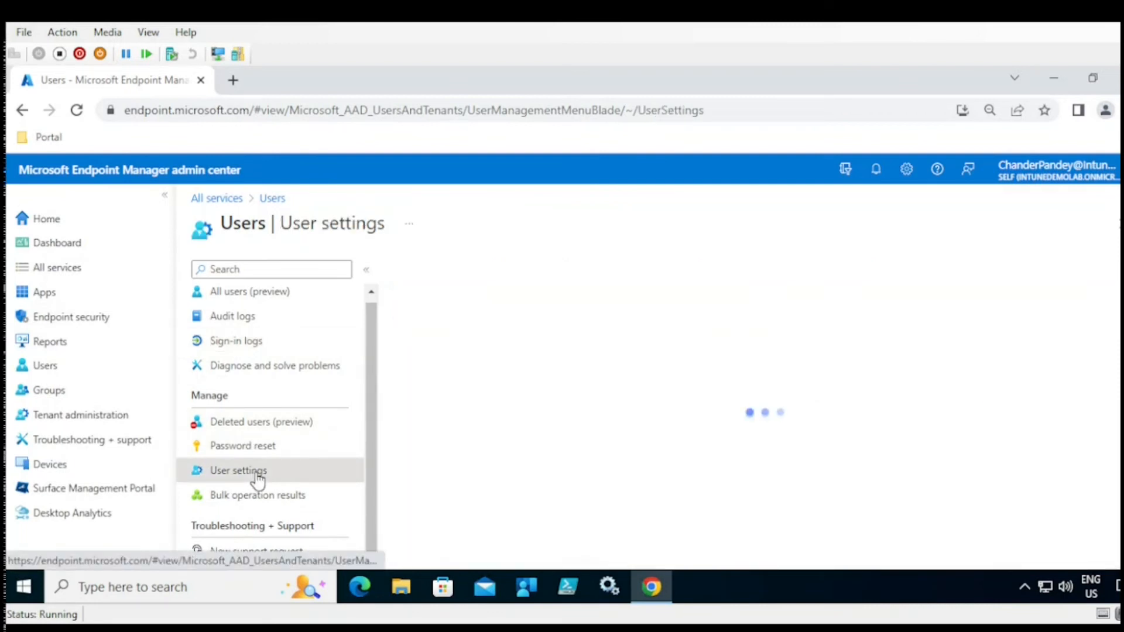
pyautogui.click(359, 495)
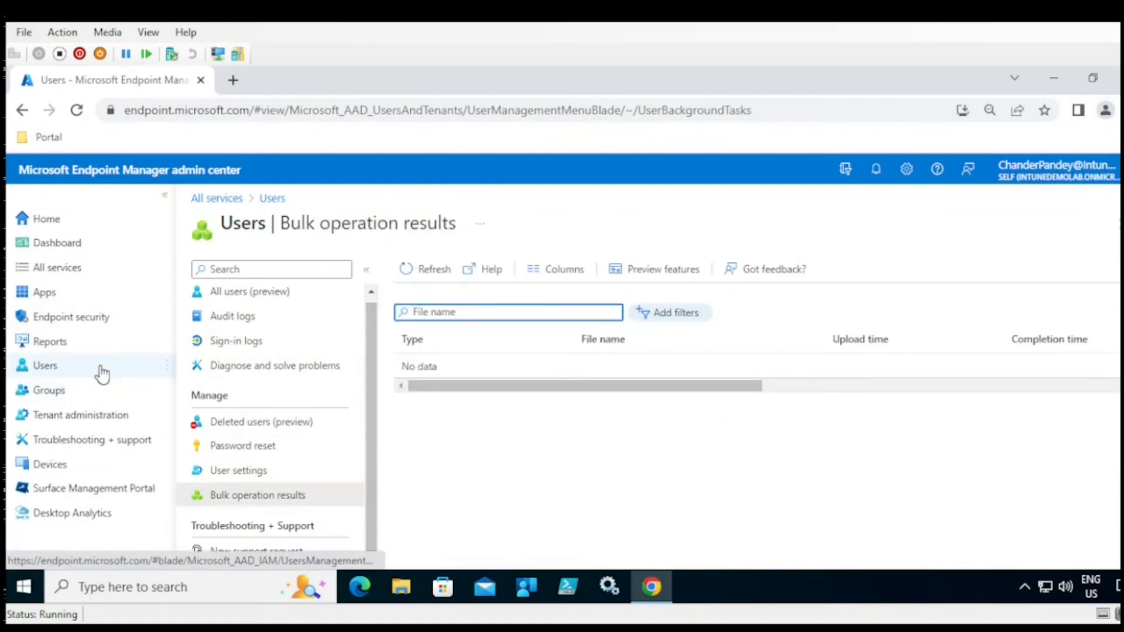
pyautogui.click(58, 396)
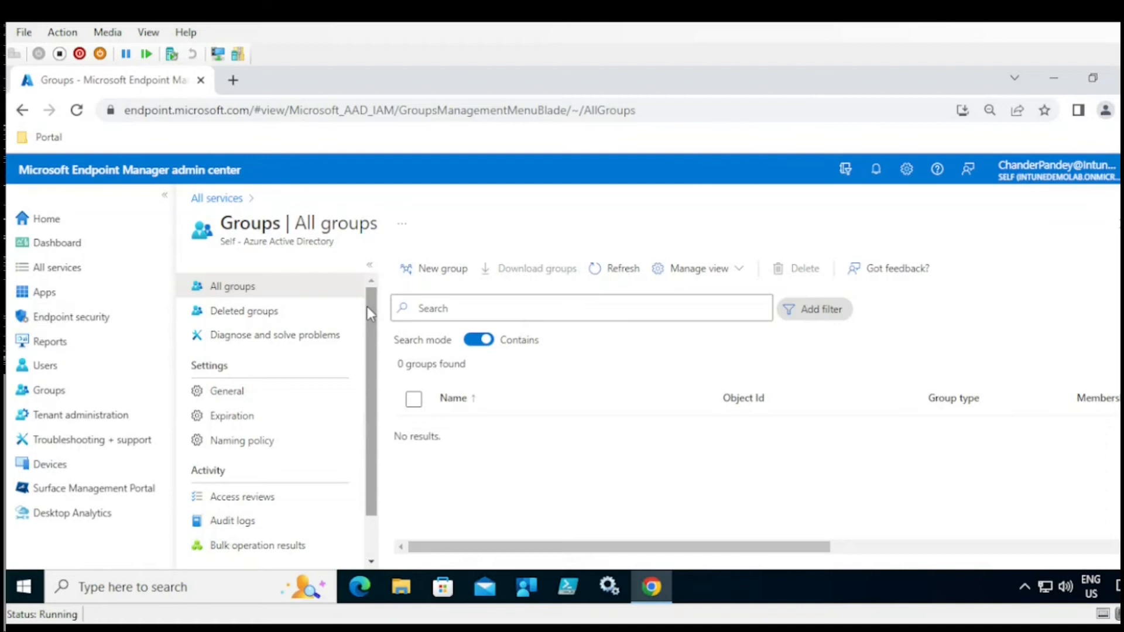
# - Start a new group from the All groups toolbar
pyautogui.click(457, 273)
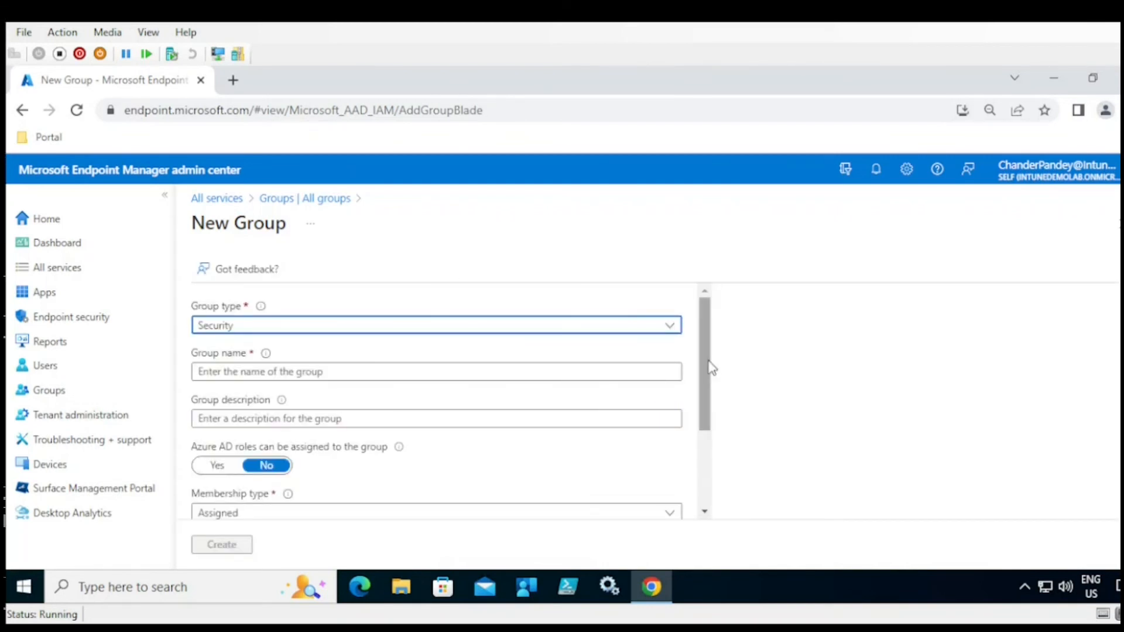
# - Keep Security as the new group's type
pyautogui.click(579, 327)
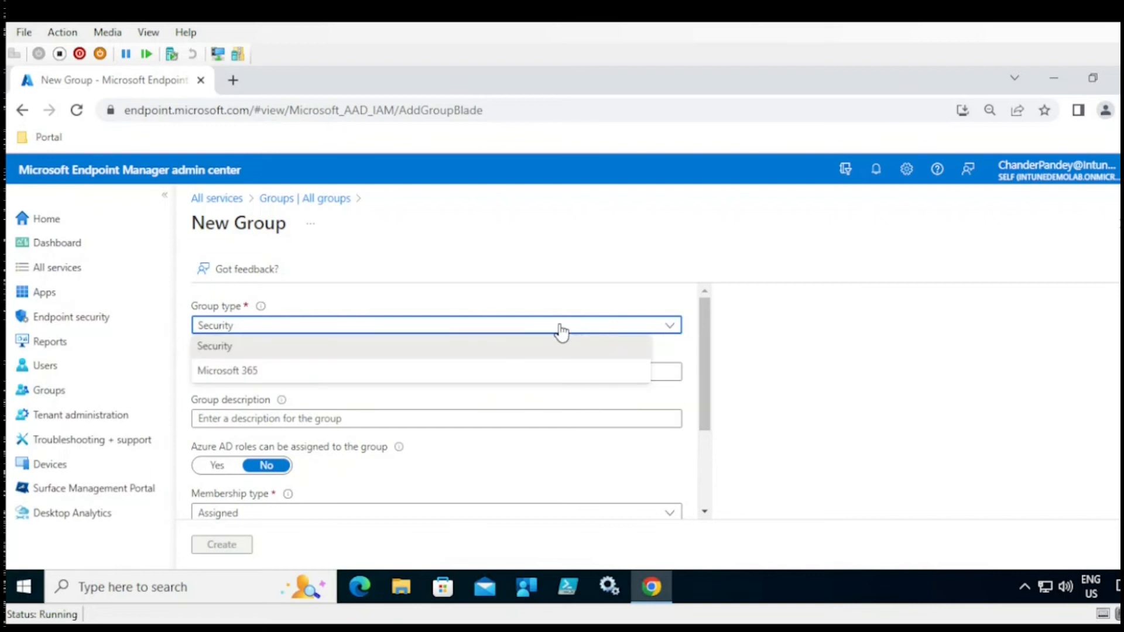
pyautogui.click(277, 353)
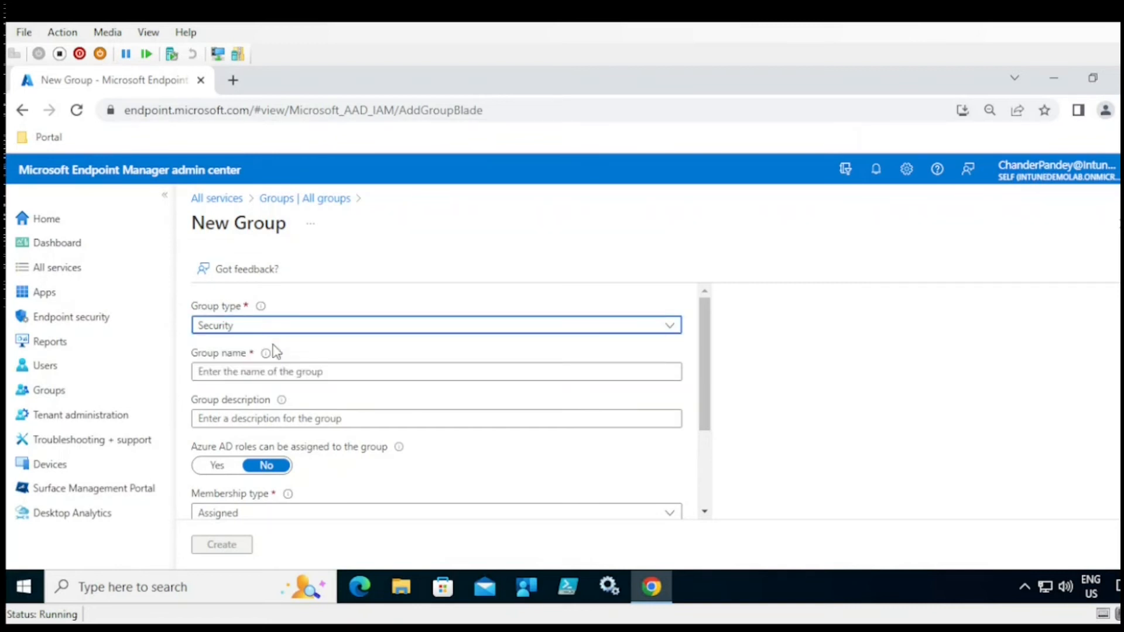
pyautogui.click(673, 334)
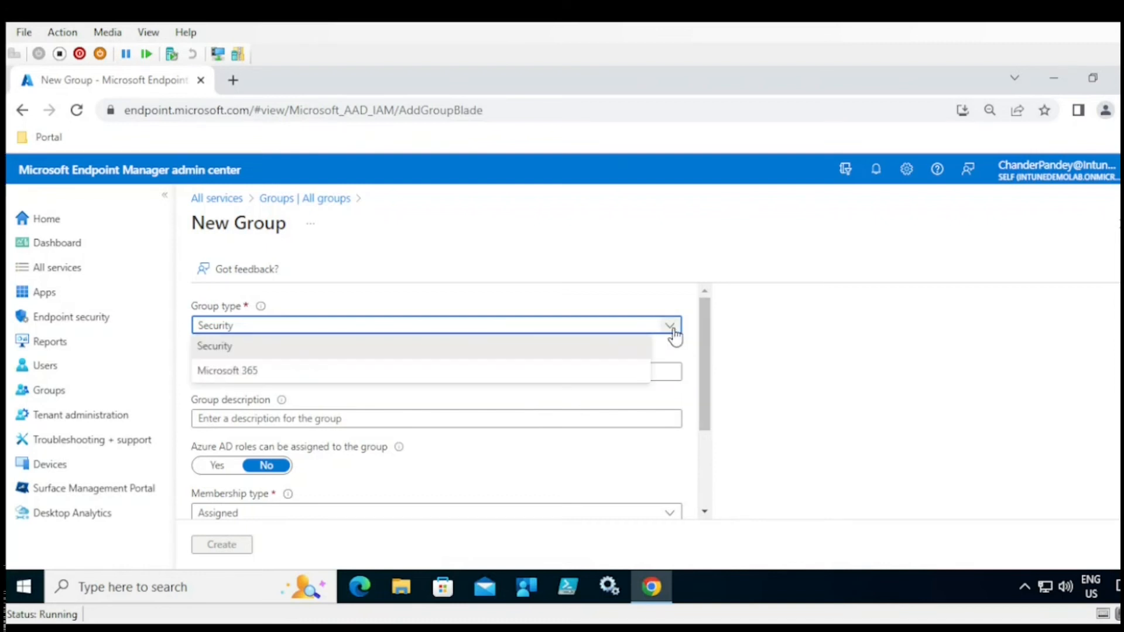
pyautogui.click(674, 336)
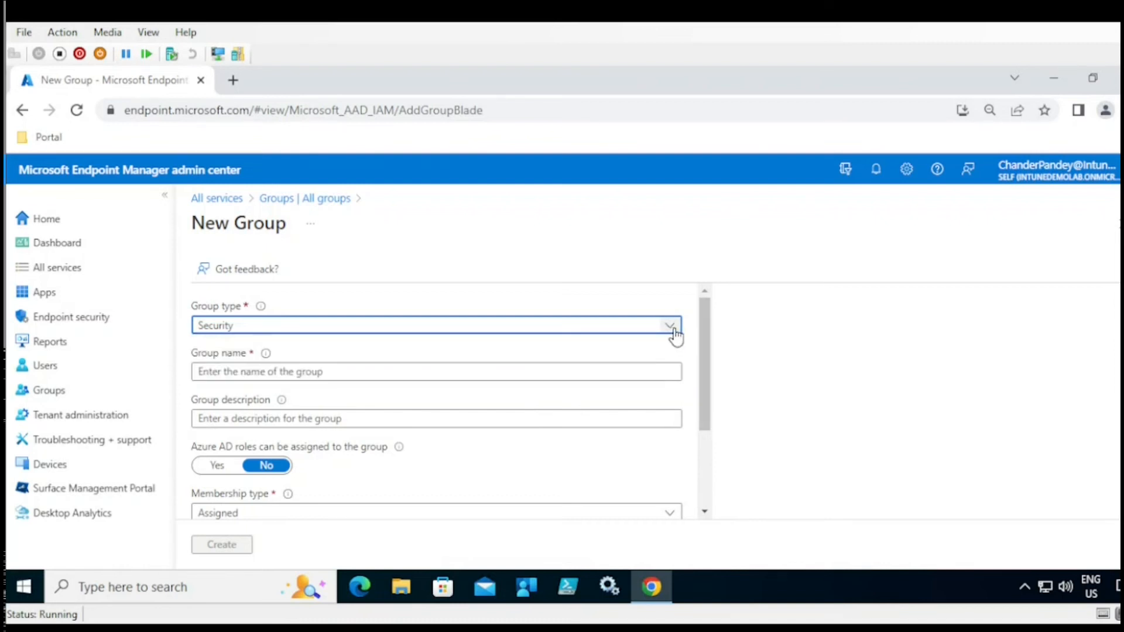
# - Name the group 'test' and move to the description field
pyautogui.click(433, 373)
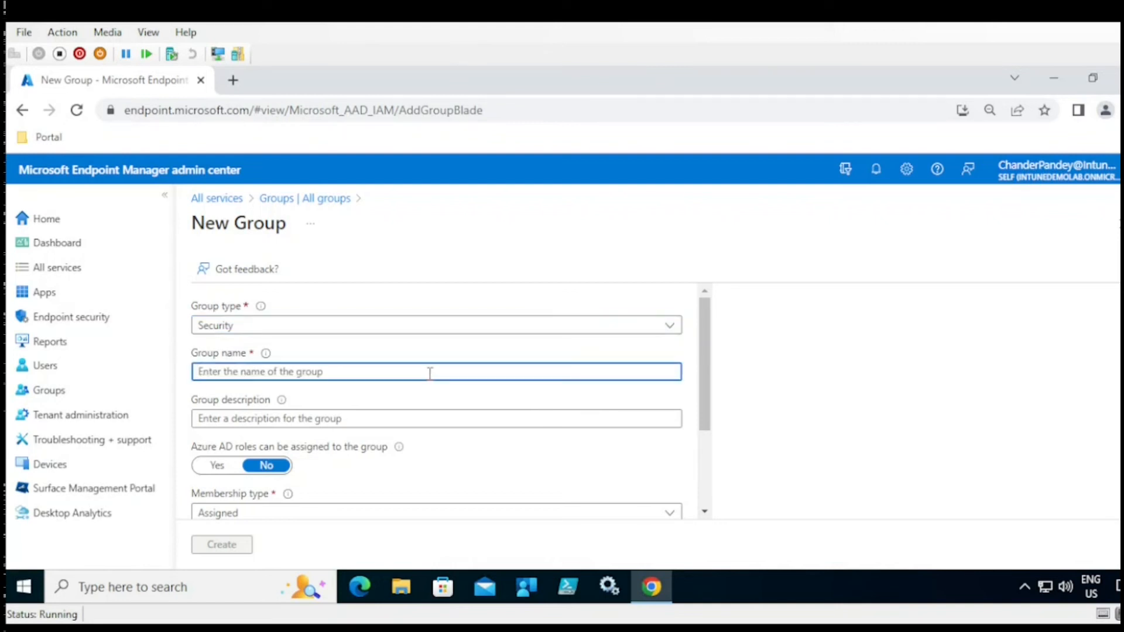
pyautogui.write('test')
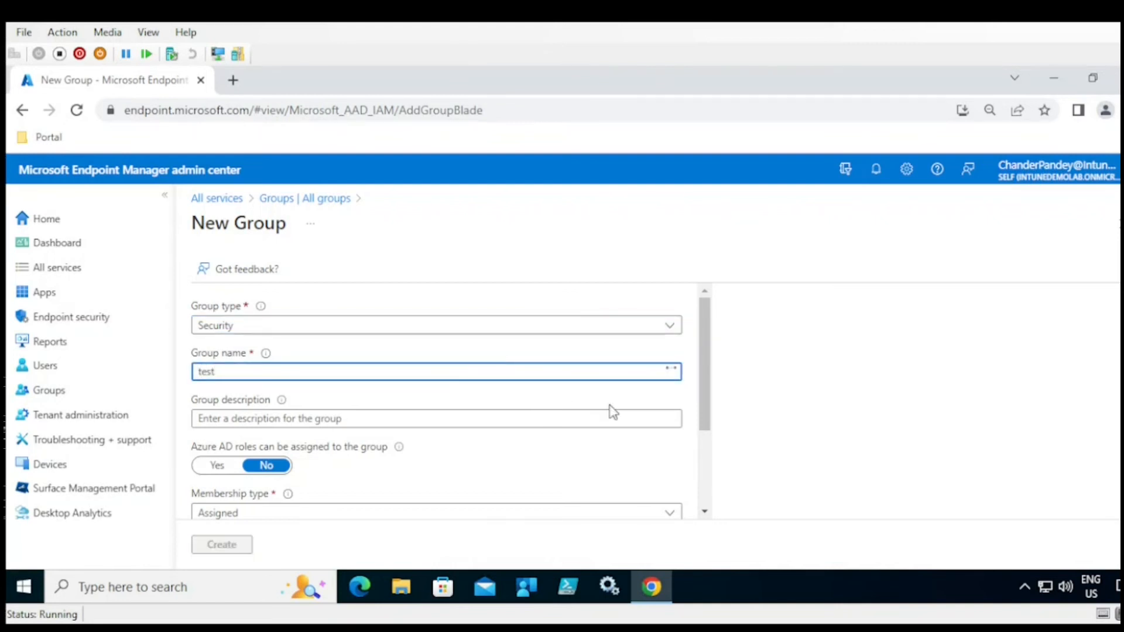
pyautogui.moveTo(704, 407); pyautogui.dragTo(703, 442)
pyautogui.click(245, 356)
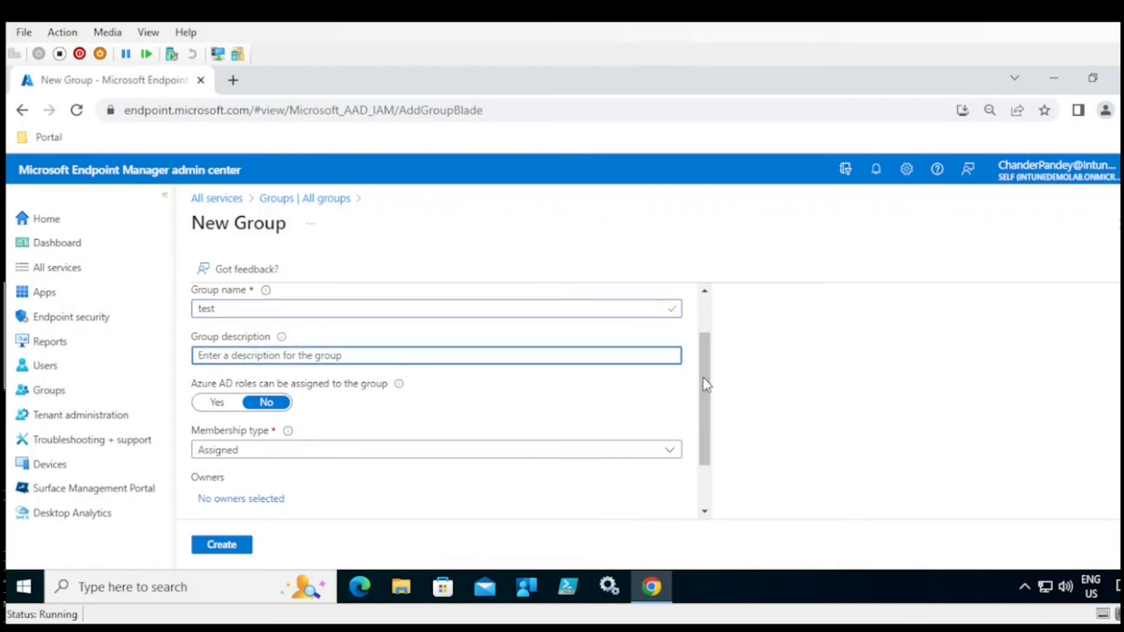
pyautogui.moveTo(706, 385); pyautogui.dragTo(706, 403)
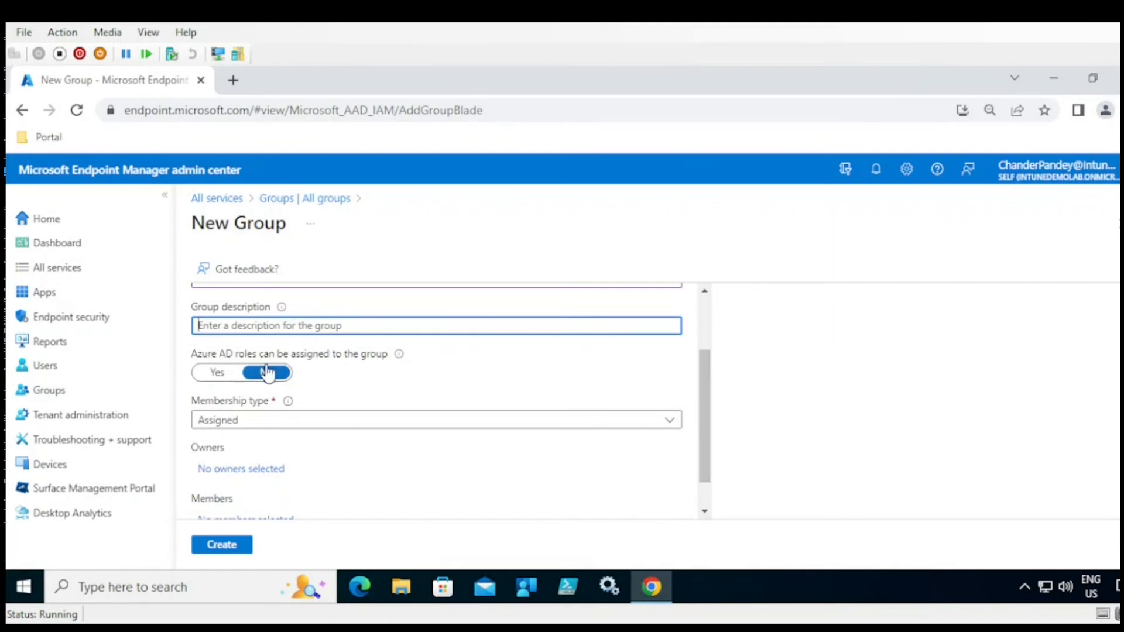
pyautogui.moveTo(710, 398); pyautogui.dragTo(710, 418)
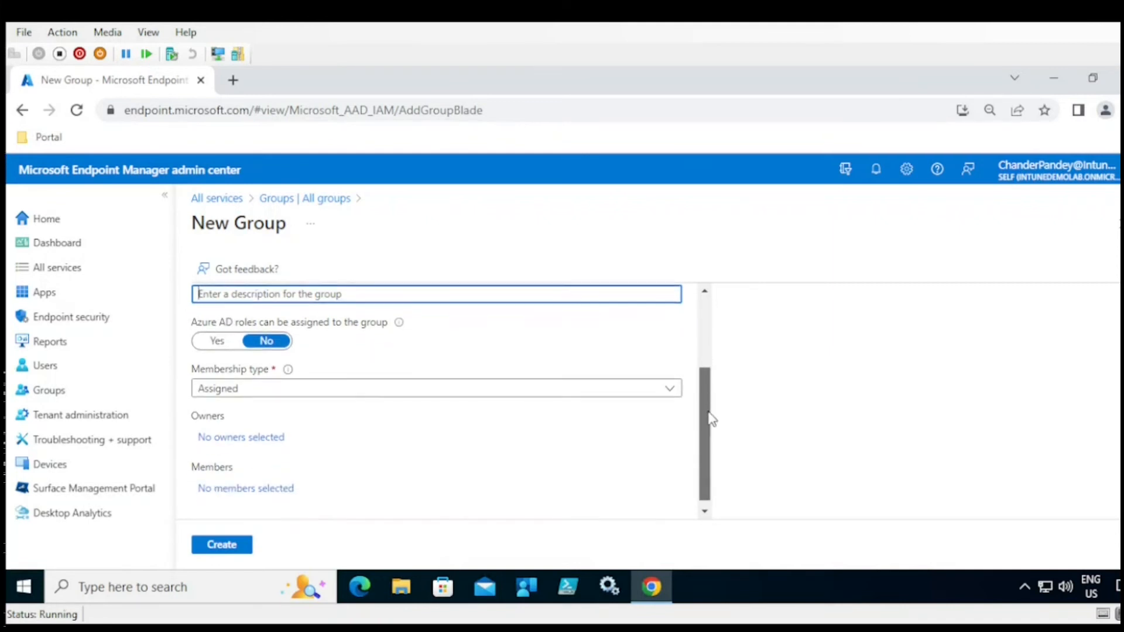
# - Set the group's membership type to Assigned rather than Dynamic User
pyautogui.click(285, 389)
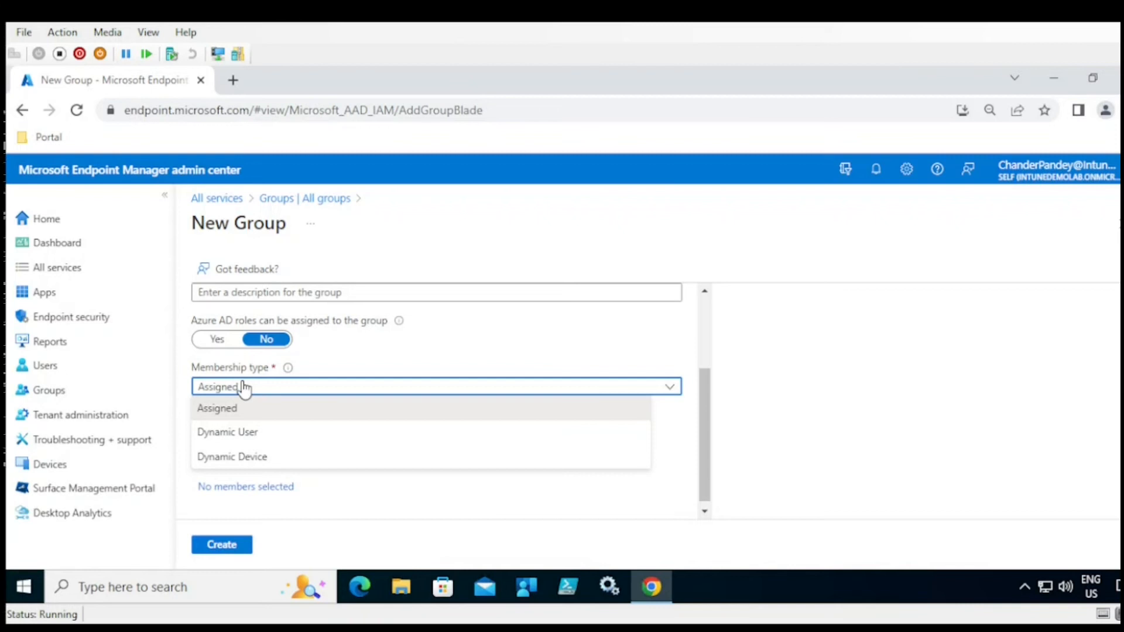
pyautogui.click(224, 410)
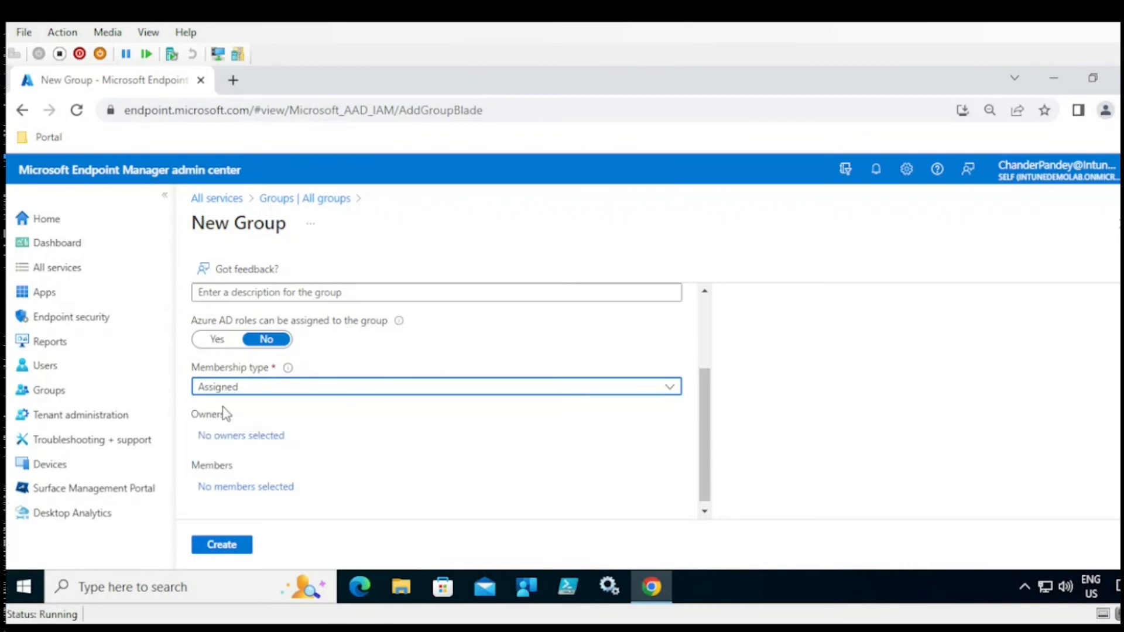
pyautogui.click(282, 389)
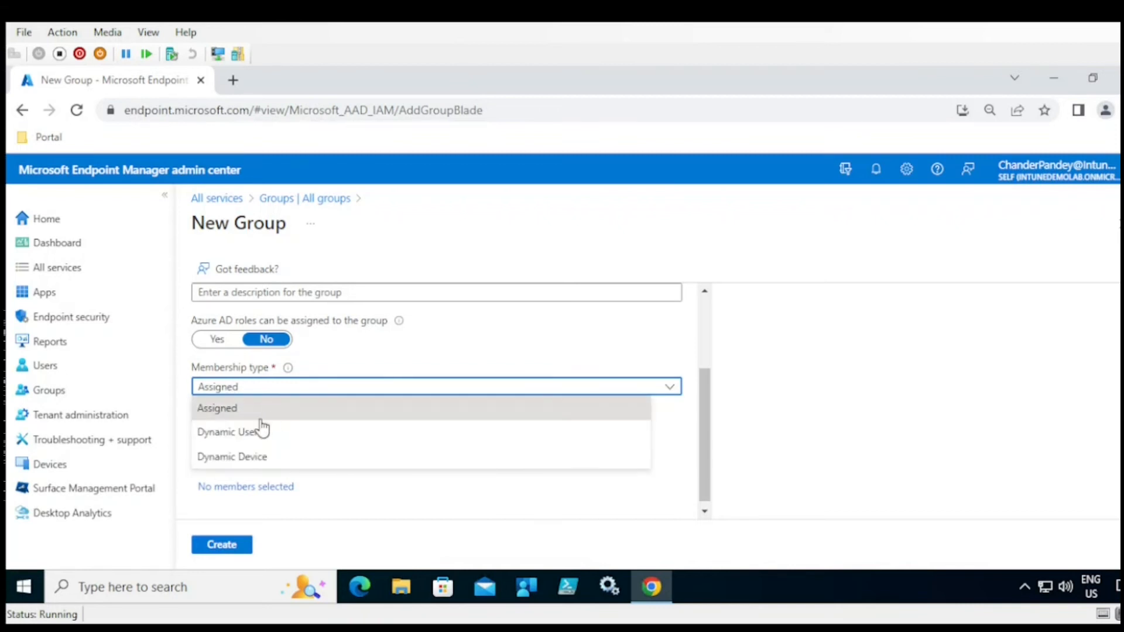
pyautogui.click(243, 432)
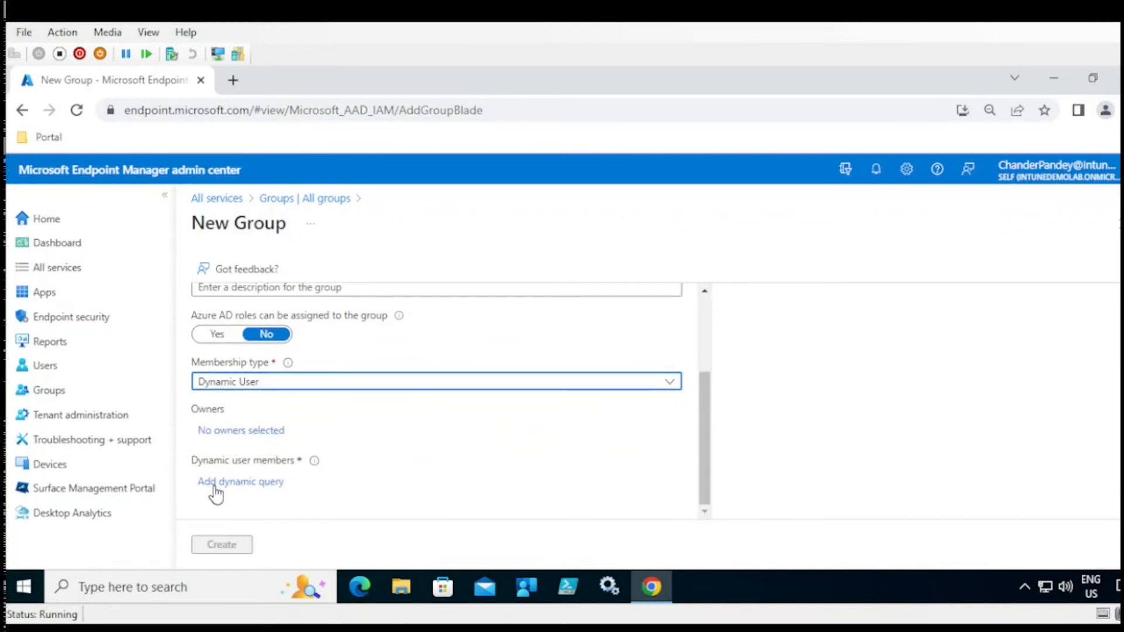
pyautogui.click(274, 390)
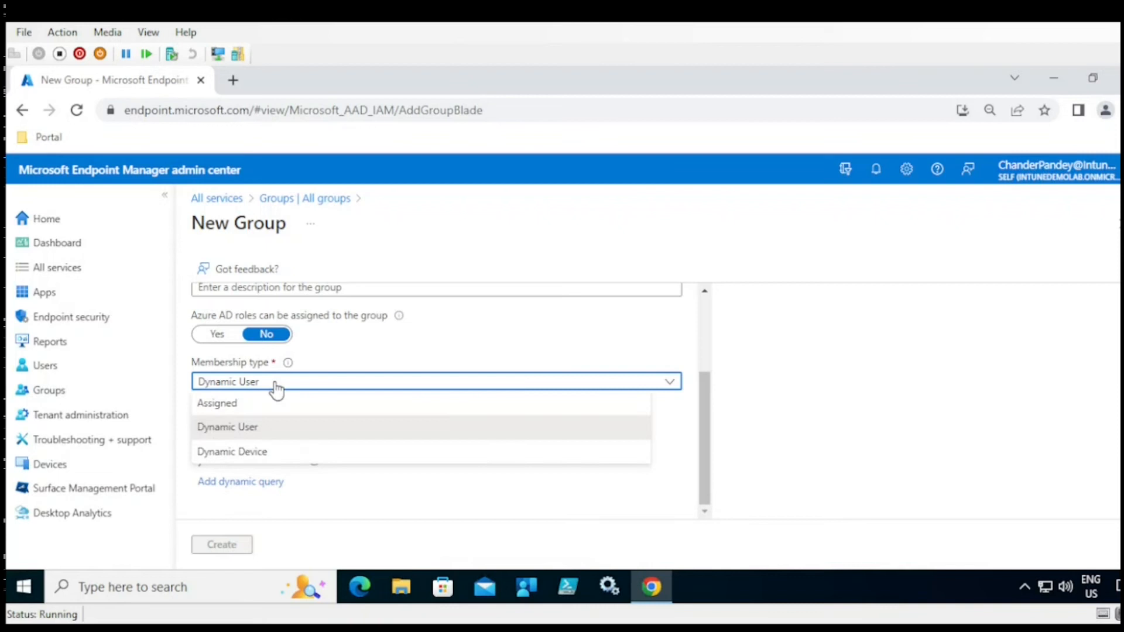
pyautogui.click(235, 403)
# - Search for and add the test user as a member, then create the group
pyautogui.click(244, 484)
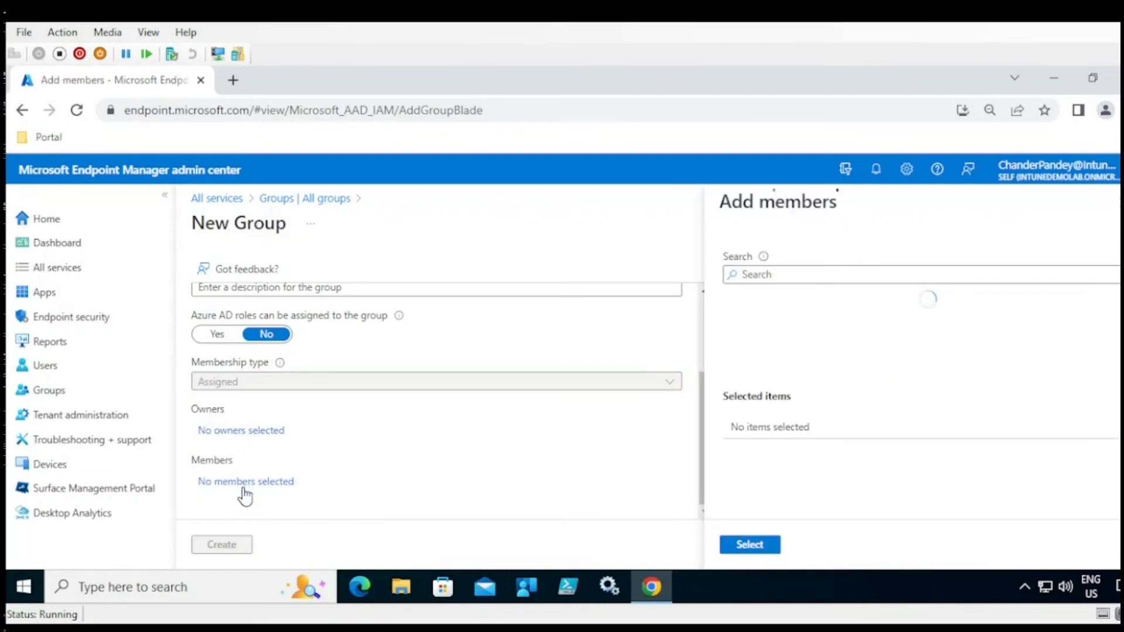
pyautogui.click(828, 275)
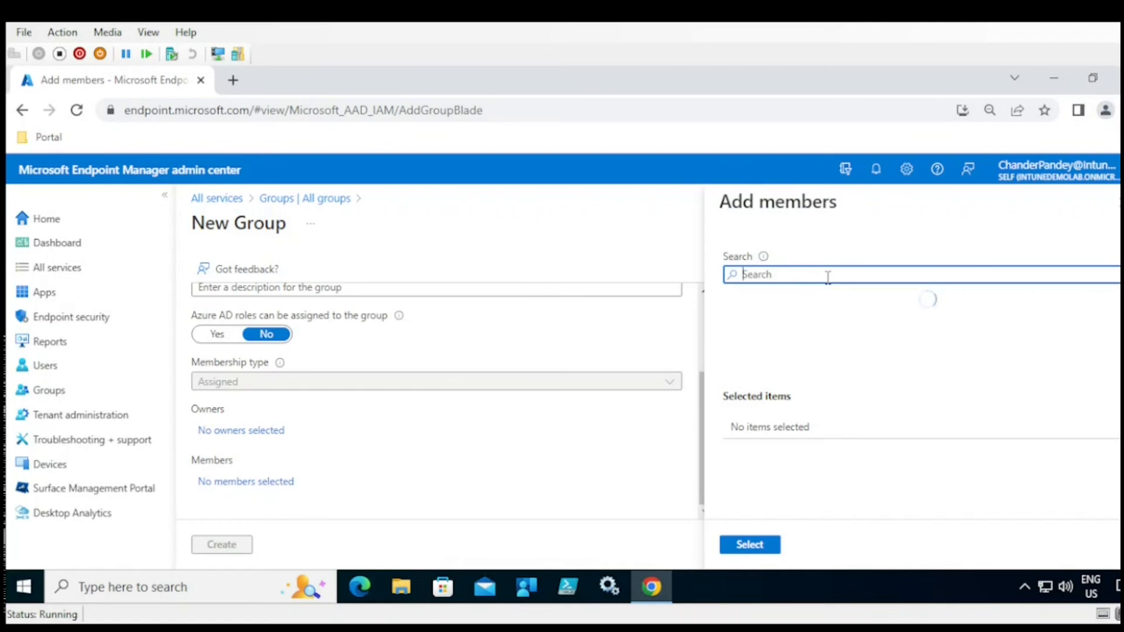
pyautogui.write('test')
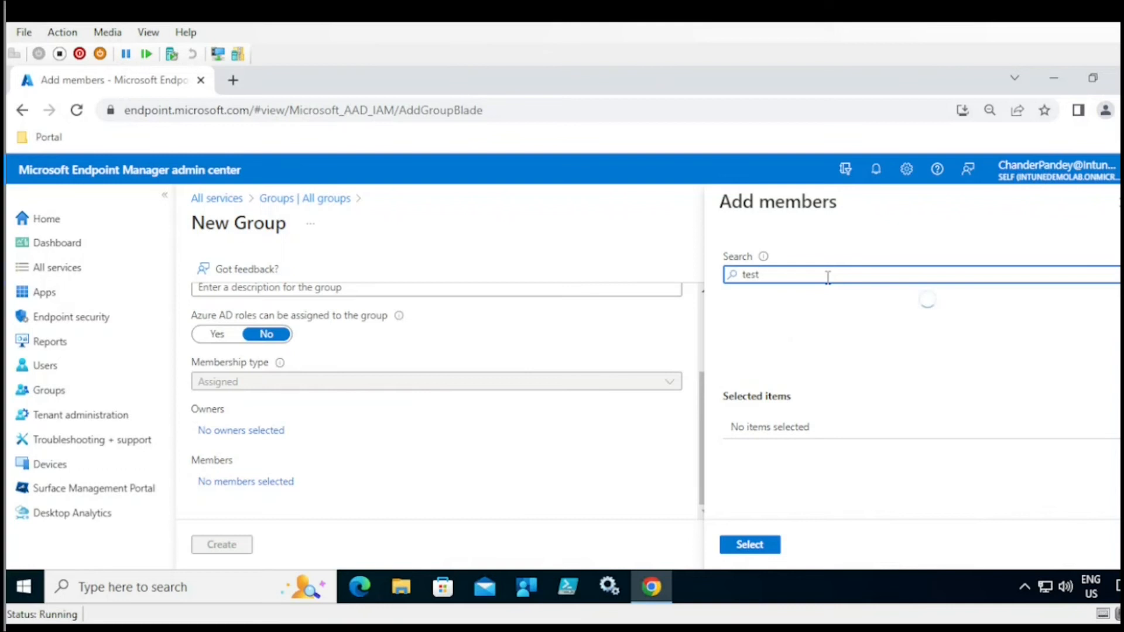
pyautogui.click(774, 323)
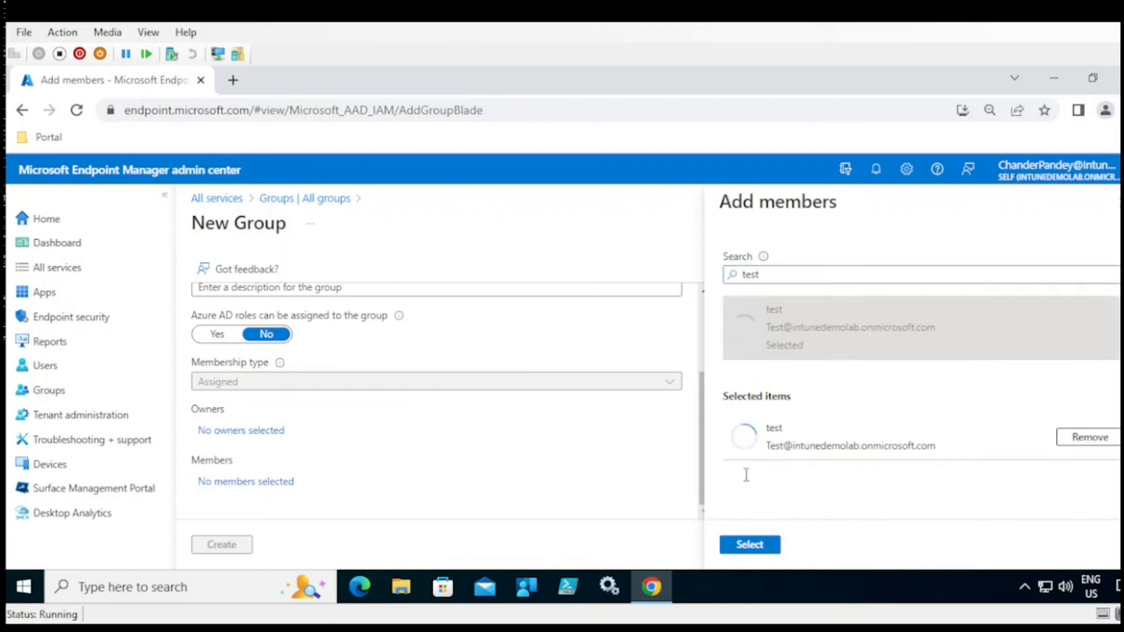
pyautogui.click(740, 545)
pyautogui.click(227, 548)
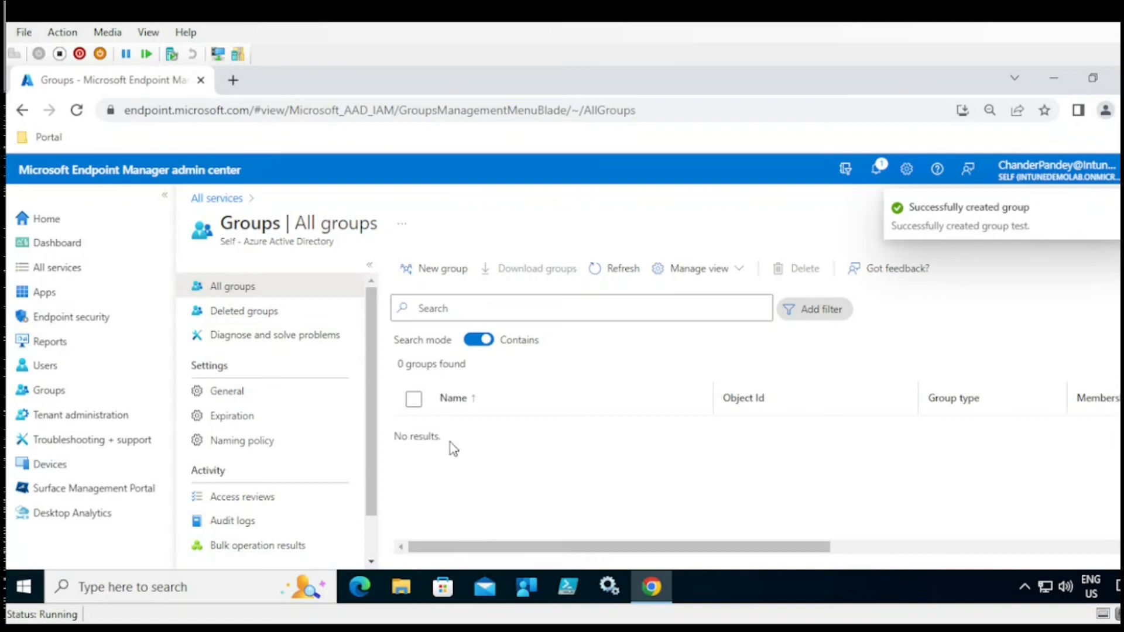
# - Refresh the groups list until 'test' appears, then open the test group
pyautogui.click(618, 274)
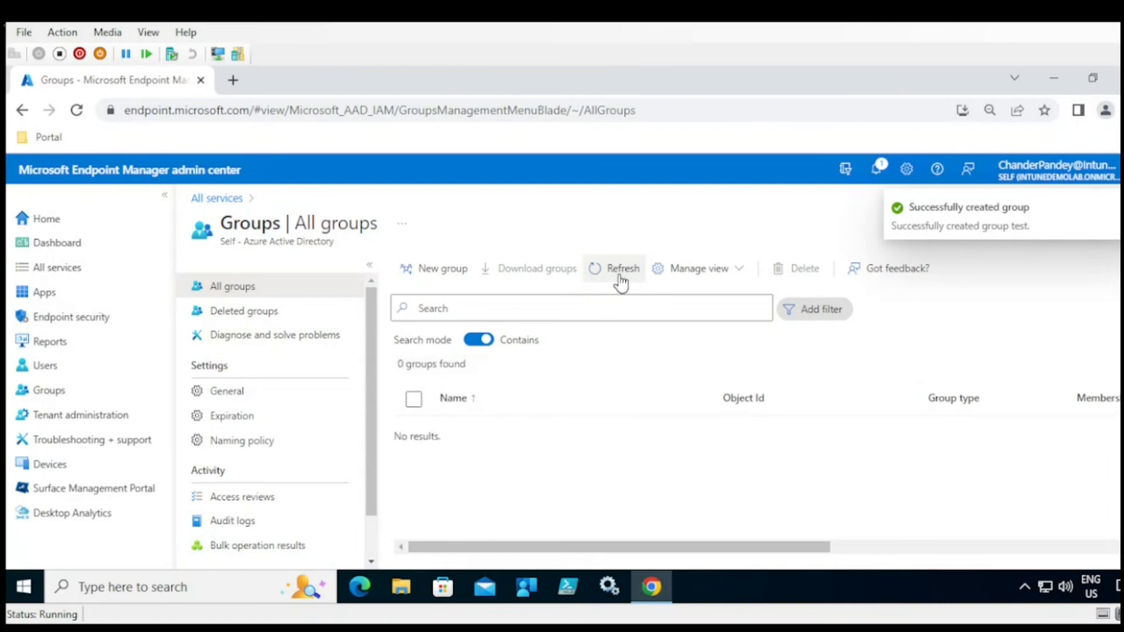
pyautogui.click(630, 272)
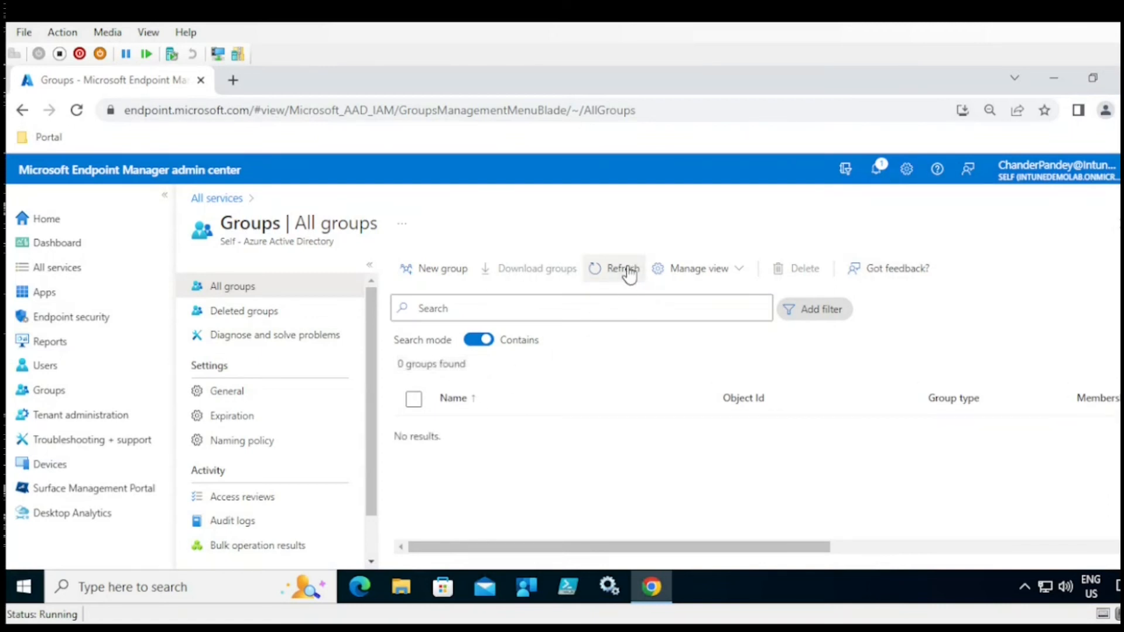
pyautogui.click(630, 272)
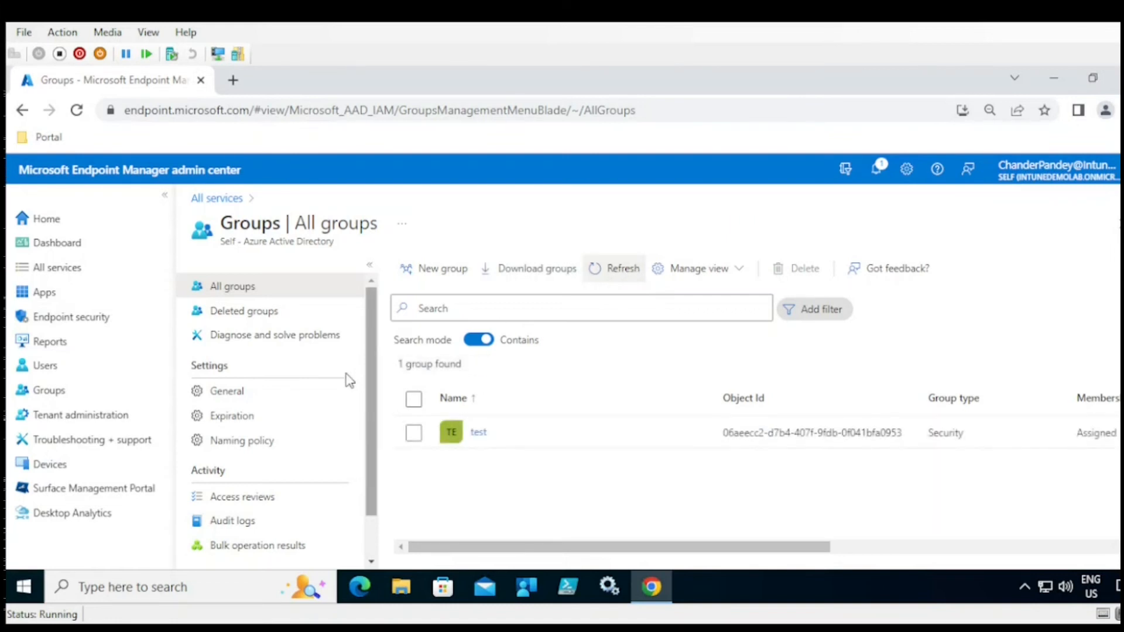
pyautogui.click(482, 443)
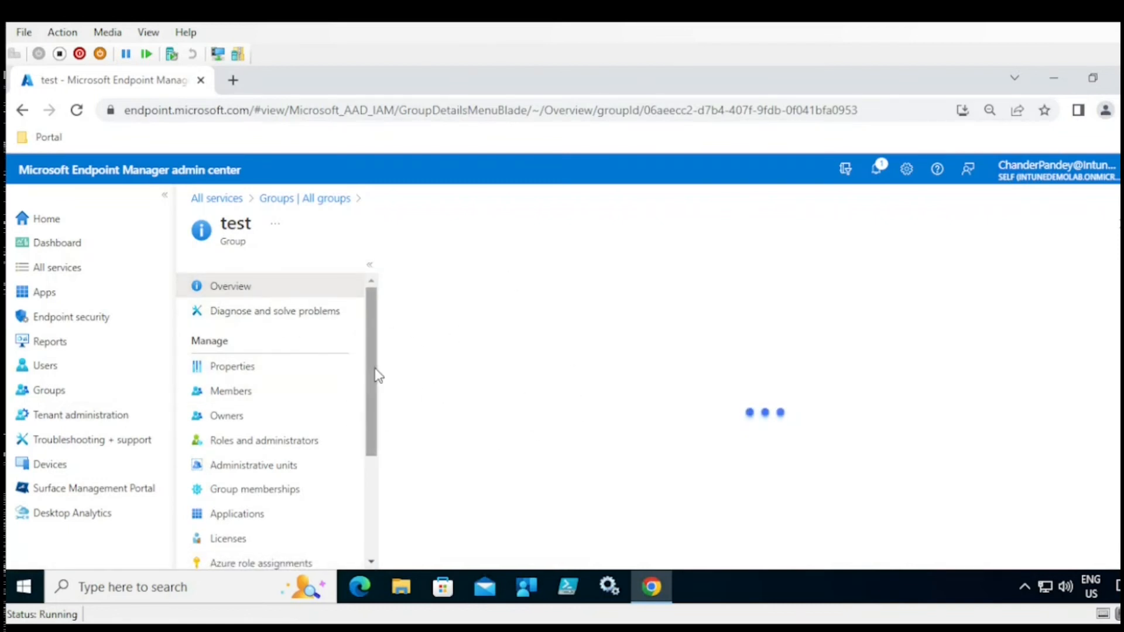
pyautogui.scroll(-1, 375, 384)
pyautogui.scroll(1, 374, 387)
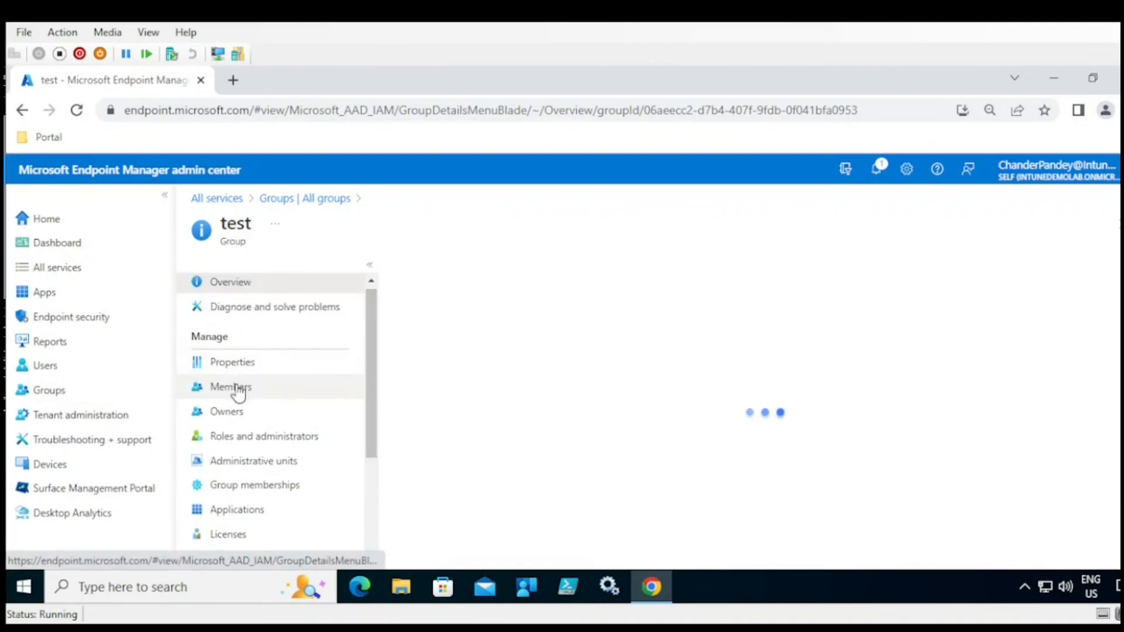
pyautogui.scroll(-1, 374, 376)
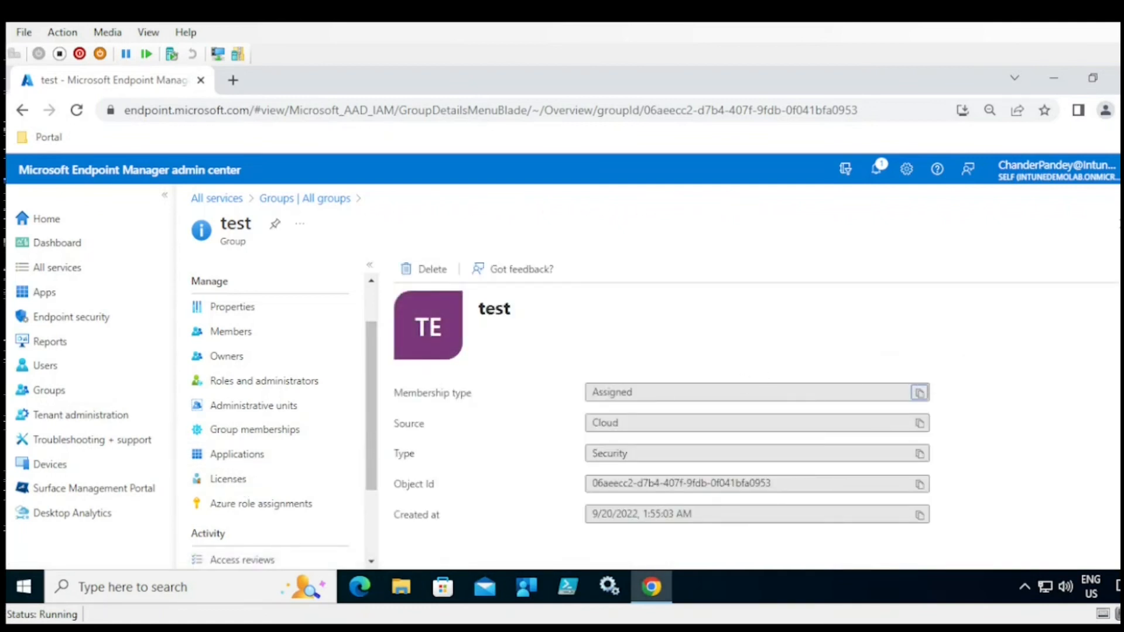
pyautogui.scroll(-2, 920, 393)
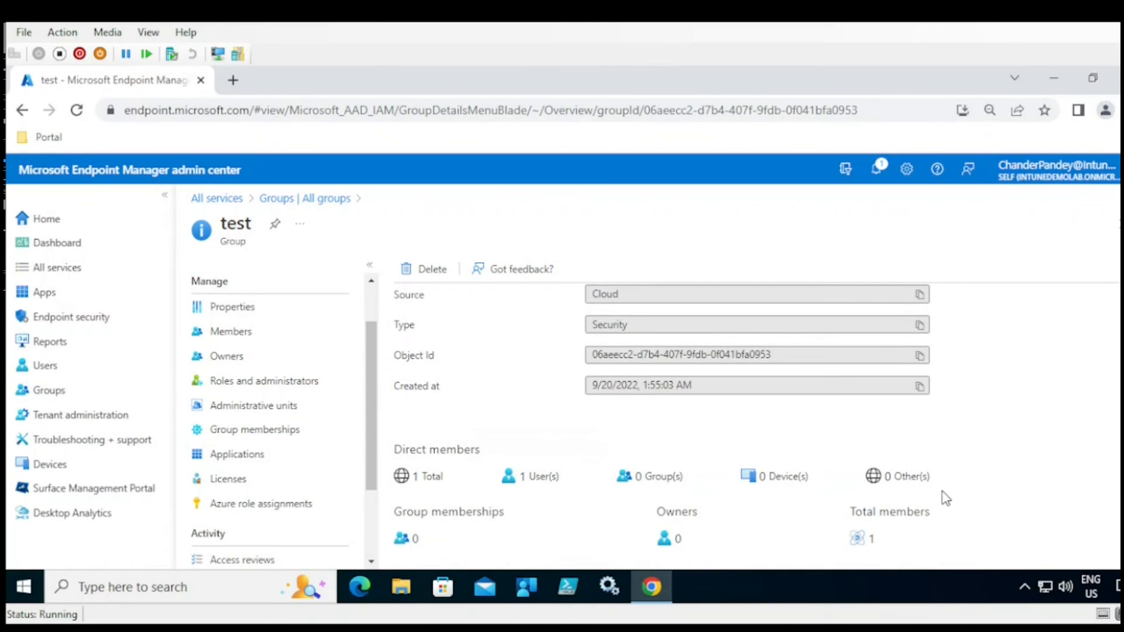
pyautogui.moveTo(565, 483); pyautogui.dragTo(500, 483)
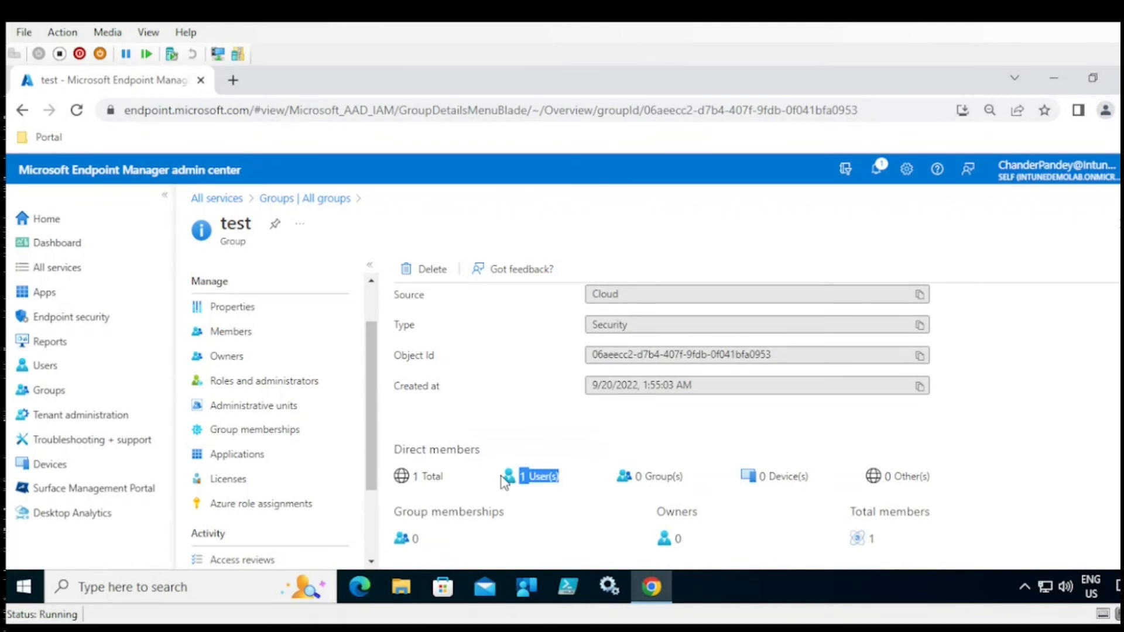
# - Assign and save the Enterprise Mobility + Security E5 license for the test group
pyautogui.click(239, 481)
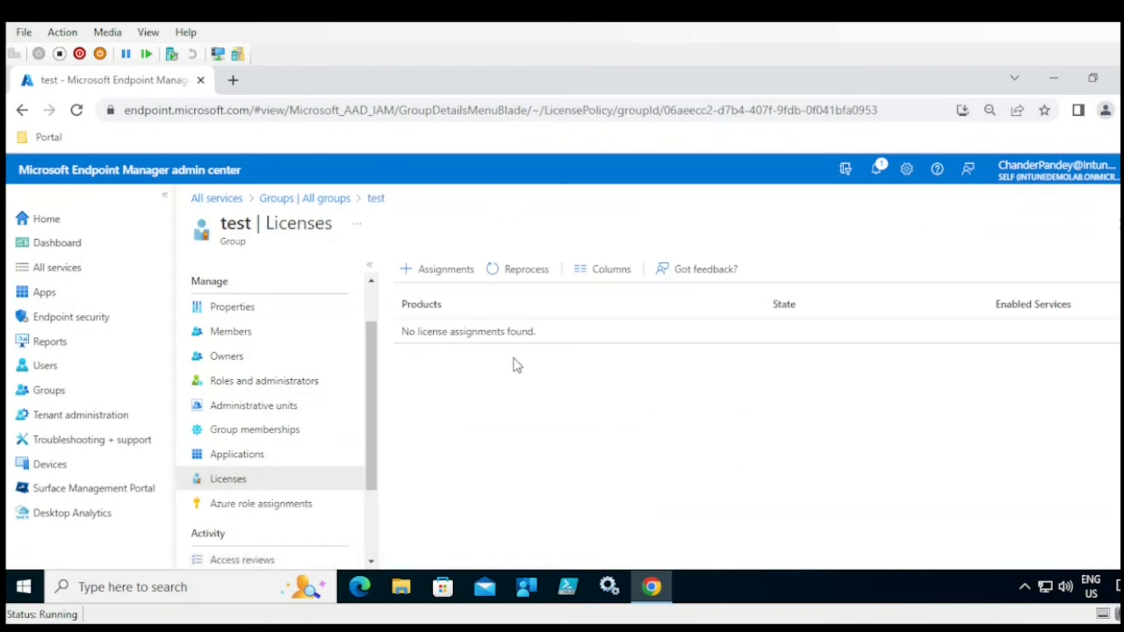
pyautogui.click(463, 274)
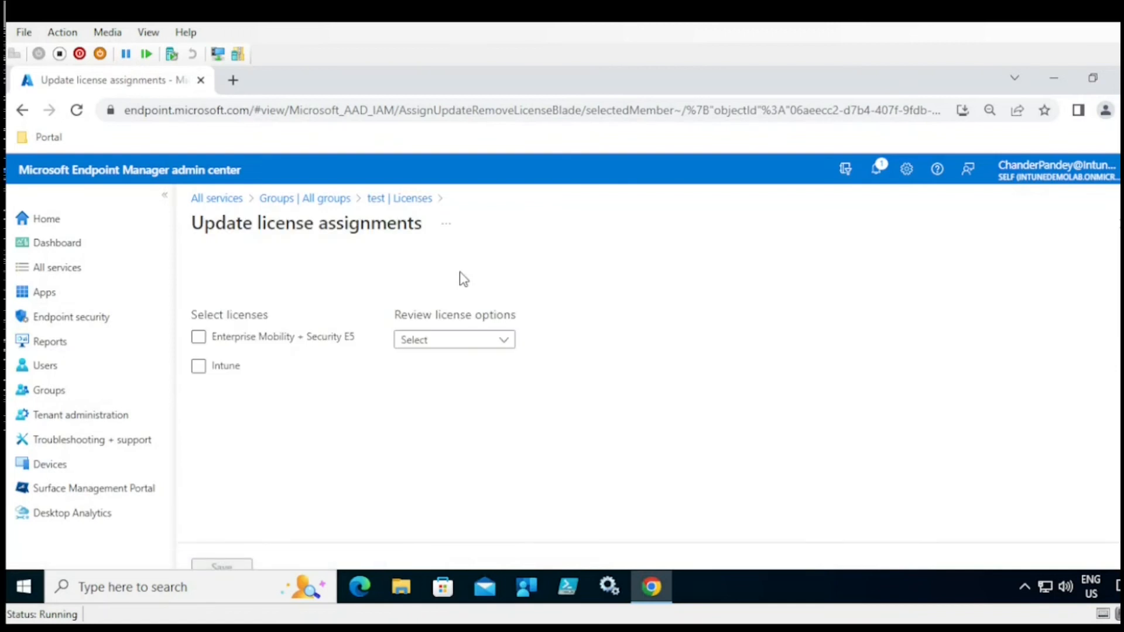
pyautogui.click(206, 339)
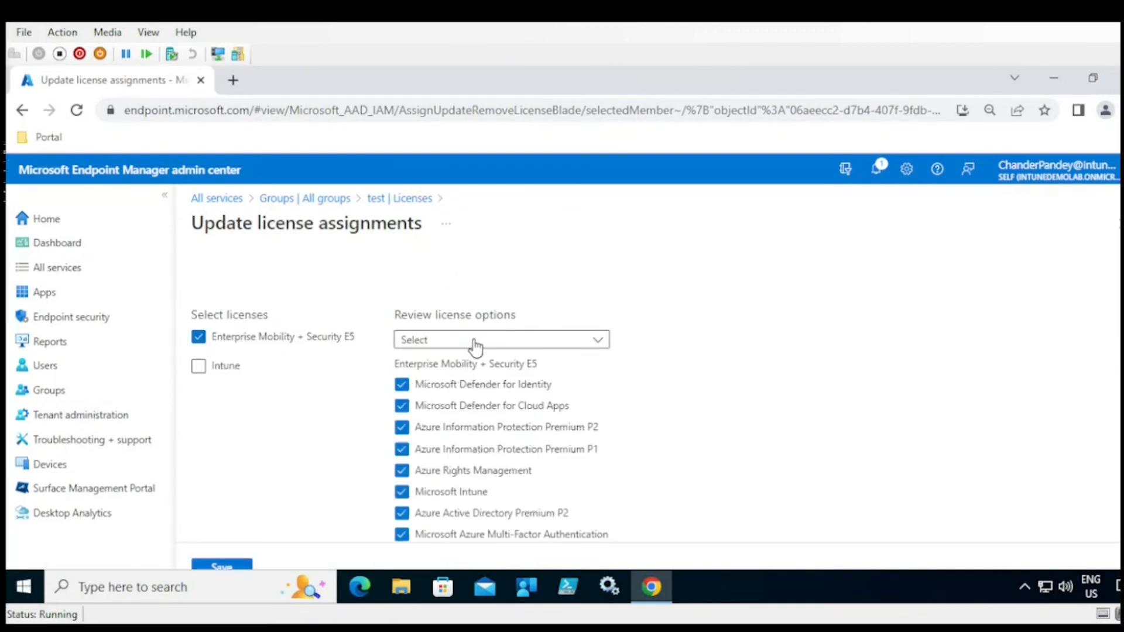
pyautogui.scroll(-1, 400, 410)
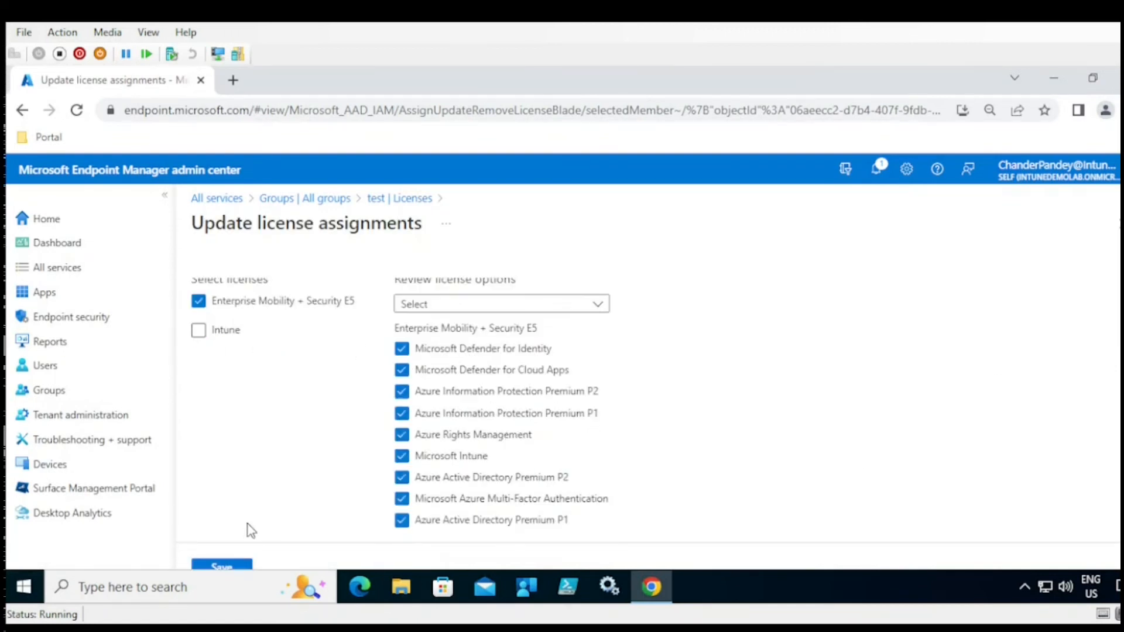
pyautogui.click(223, 566)
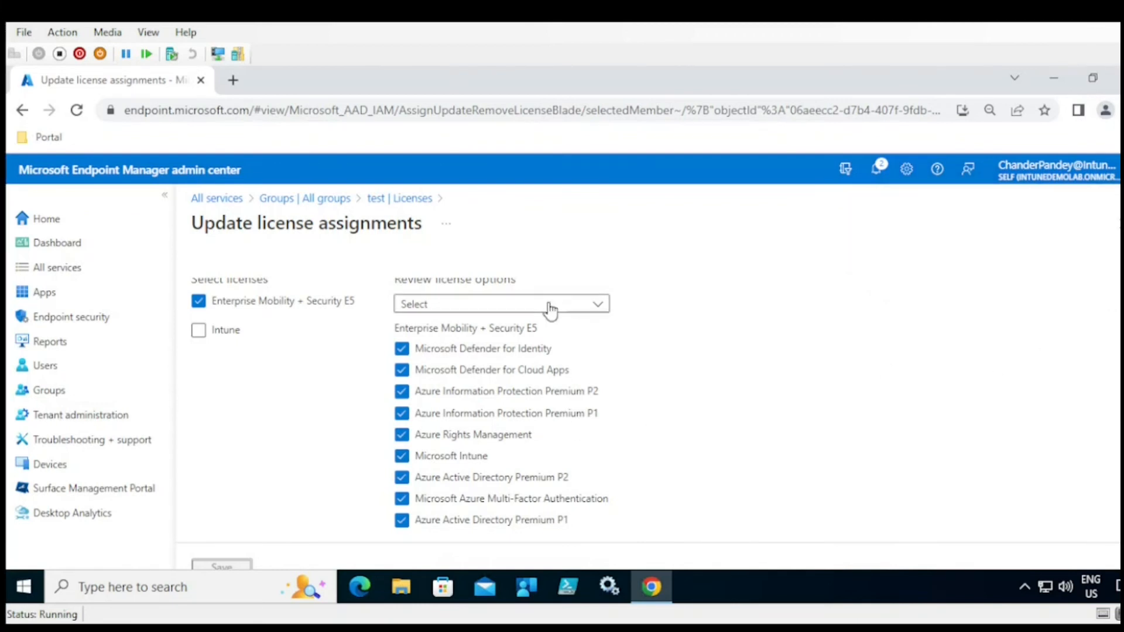
pyautogui.click(402, 199)
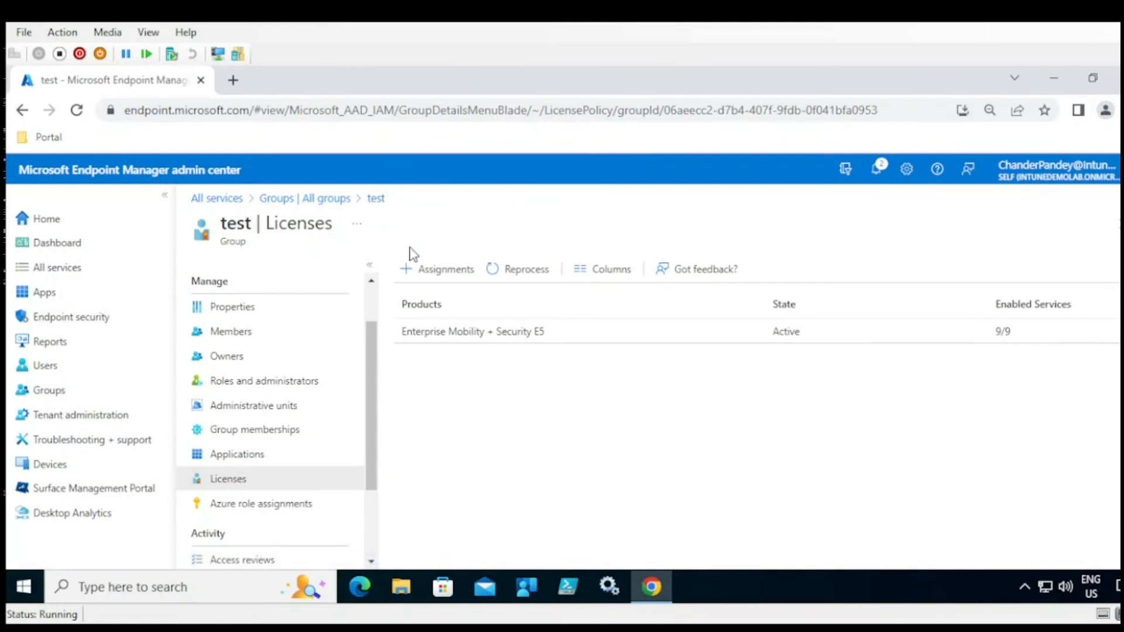
pyautogui.scroll(-2, 371, 468)
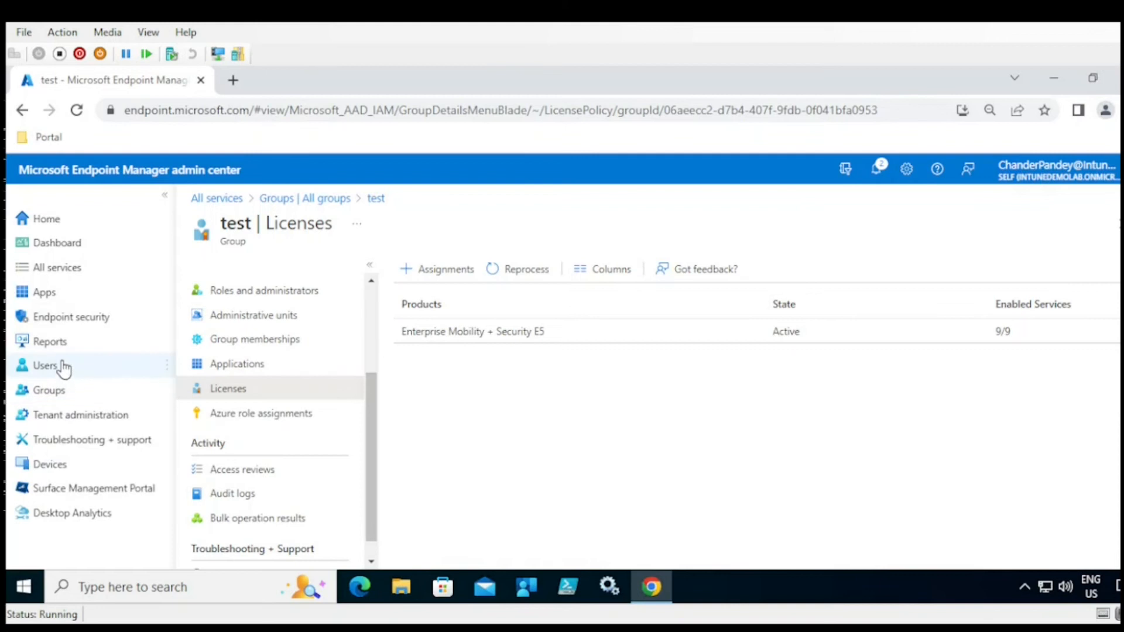
# - Review tenant details (Asia Pacific 0501, Microsoft Intune, Active, 275 licenses), then check connector status
pyautogui.click(53, 422)
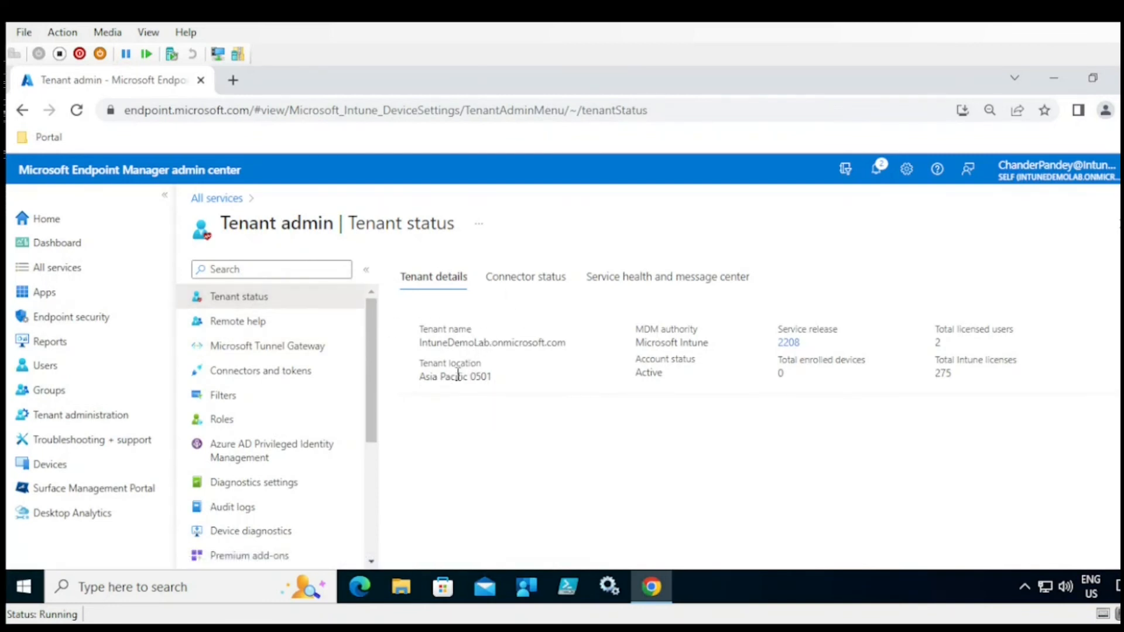
pyautogui.moveTo(482, 377); pyautogui.dragTo(418, 378)
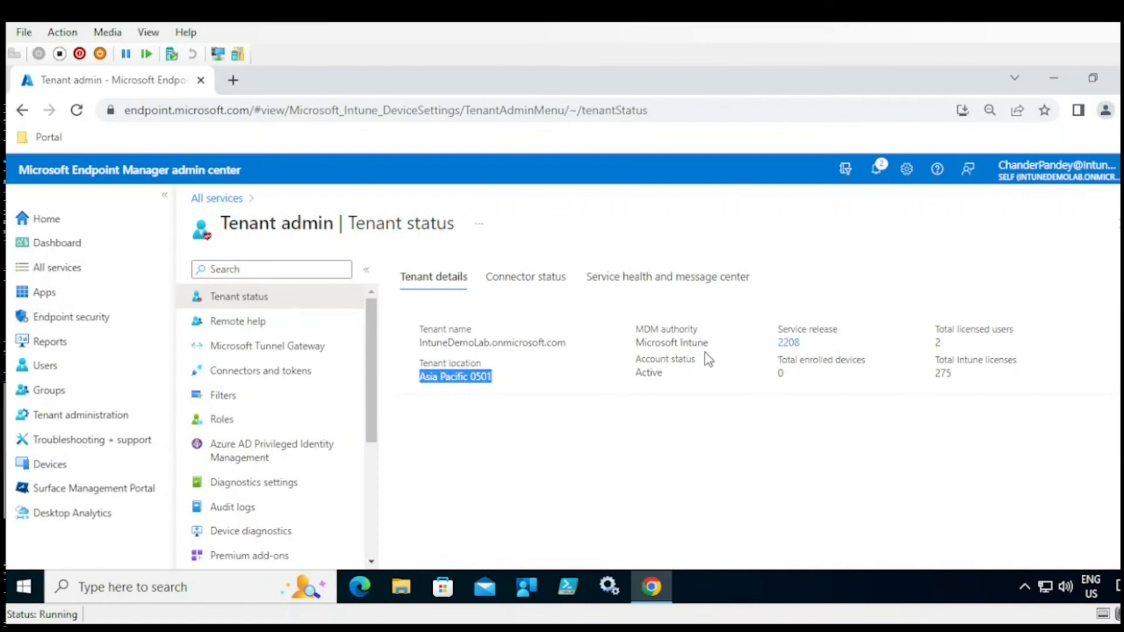
pyautogui.moveTo(708, 344); pyautogui.dragTo(636, 343)
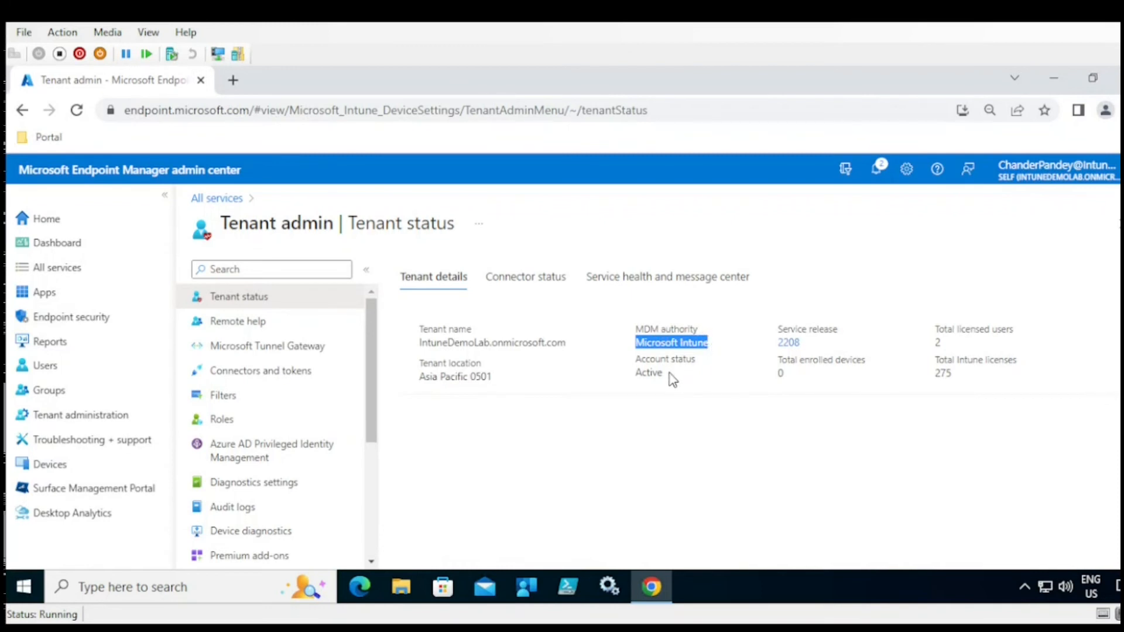
pyautogui.moveTo(669, 373); pyautogui.dragTo(644, 374)
pyautogui.moveTo(931, 323); pyautogui.dragTo(939, 376)
pyautogui.click(955, 374)
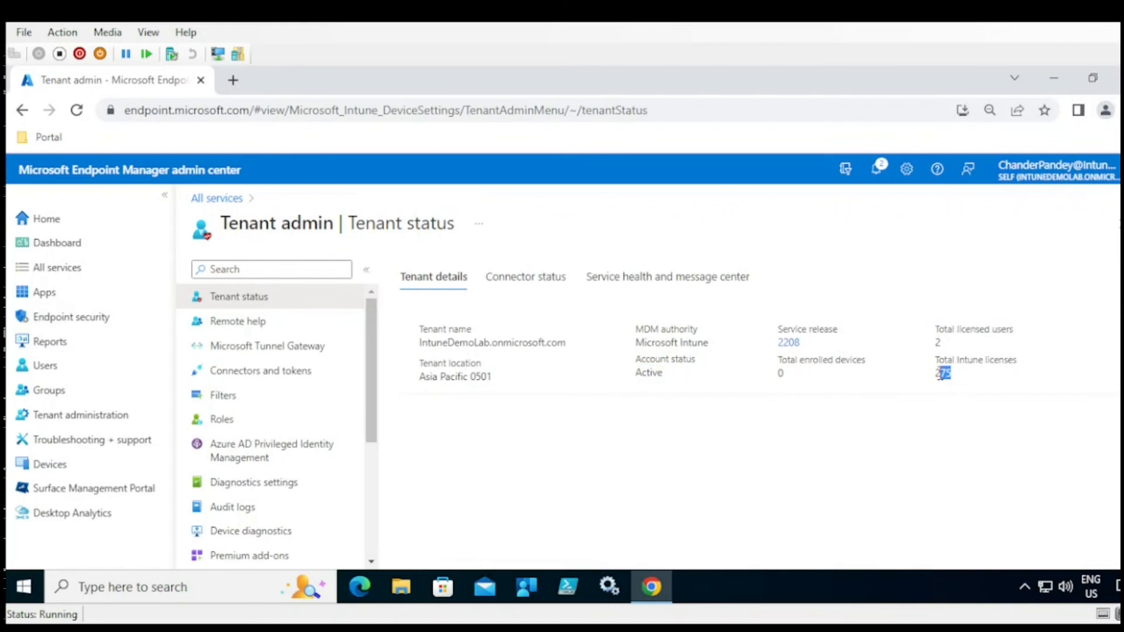
pyautogui.click(539, 279)
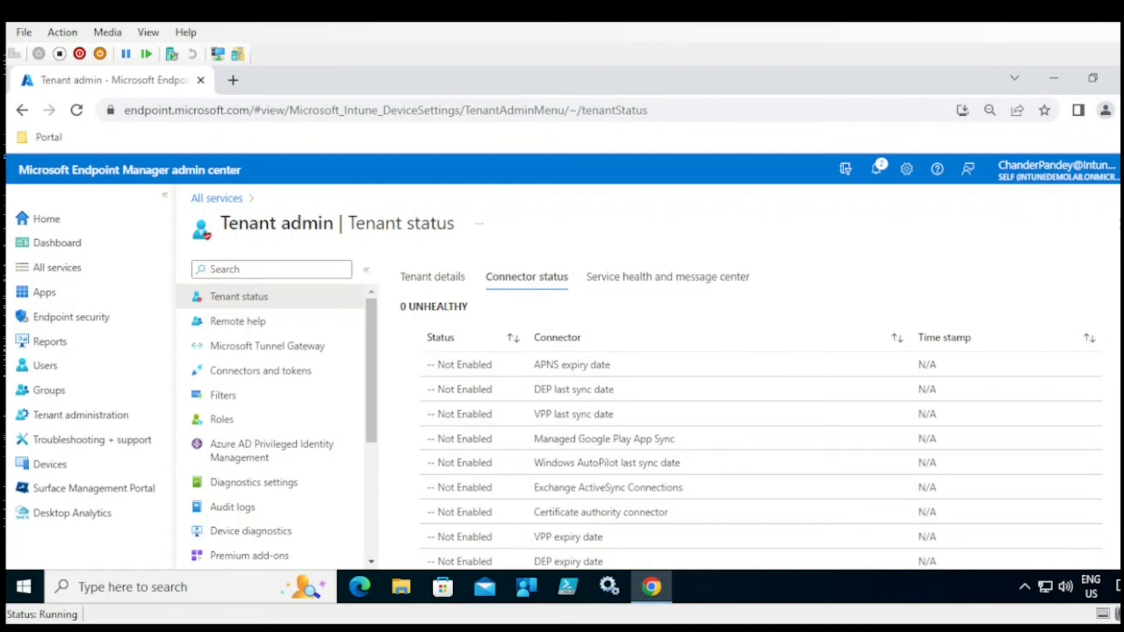
# - Widen the Service health Title column and check the Message center for active messages
pyautogui.scroll(-3, 750, 413)
pyautogui.scroll(3, 751, 412)
pyautogui.scroll(-3, 751, 413)
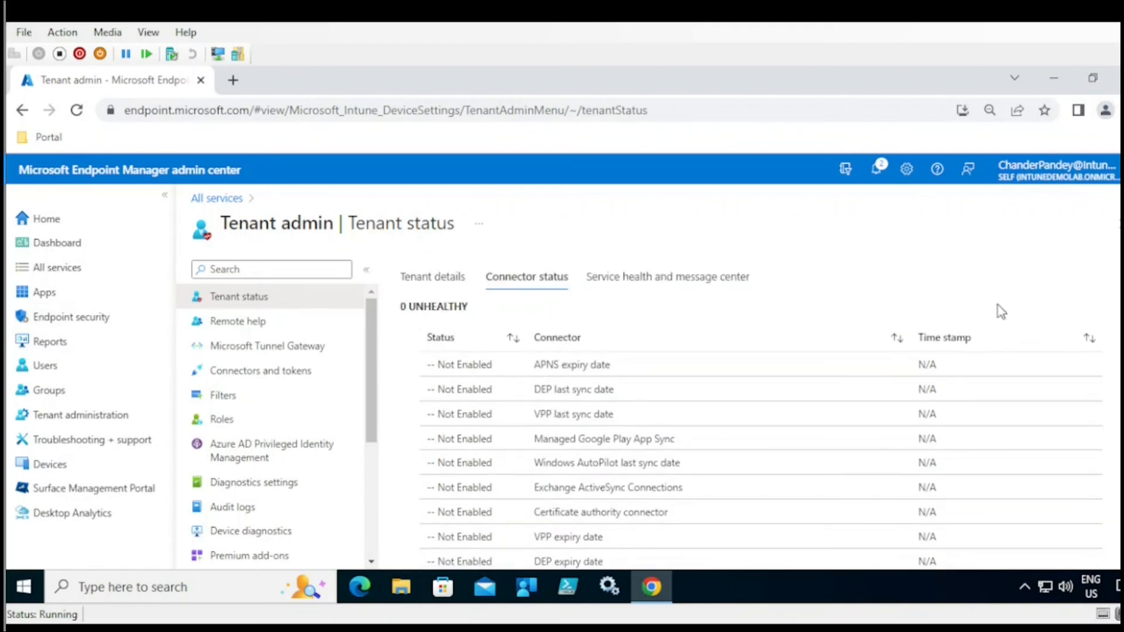
pyautogui.click(648, 280)
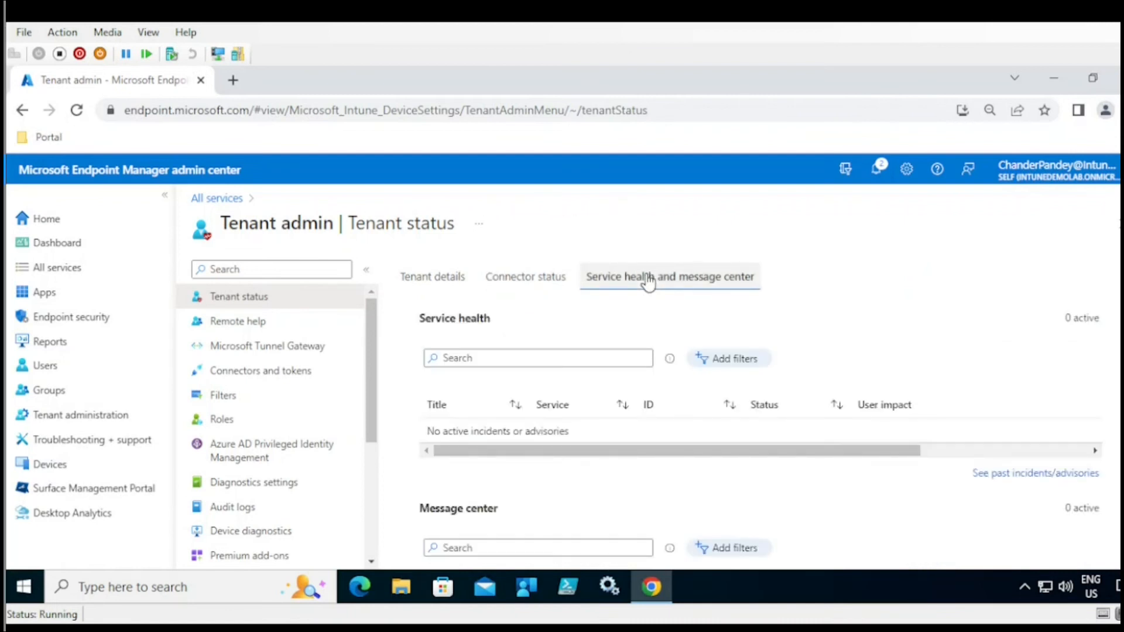
pyautogui.scroll(-1, 819, 351)
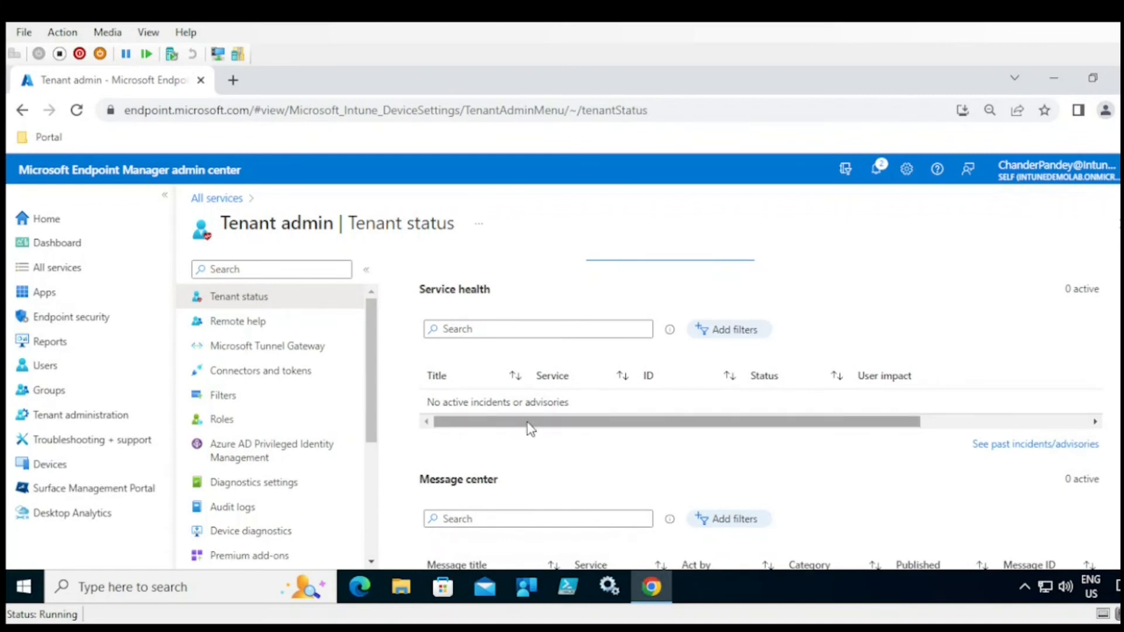
pyautogui.moveTo(527, 373); pyautogui.dragTo(599, 368)
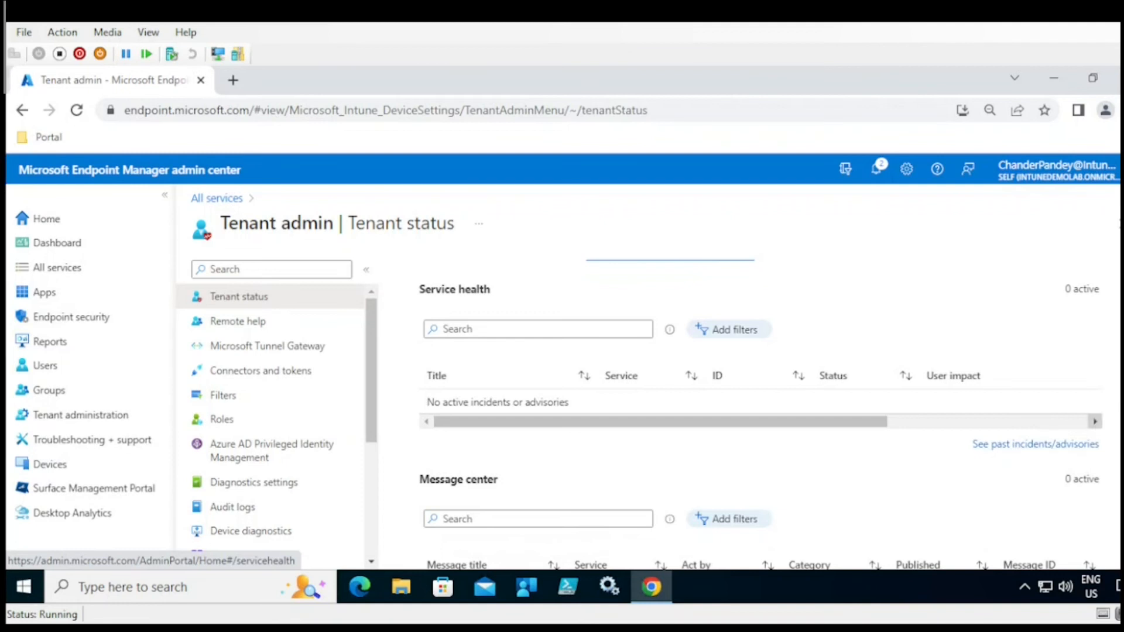
pyautogui.scroll(-1, 761, 410)
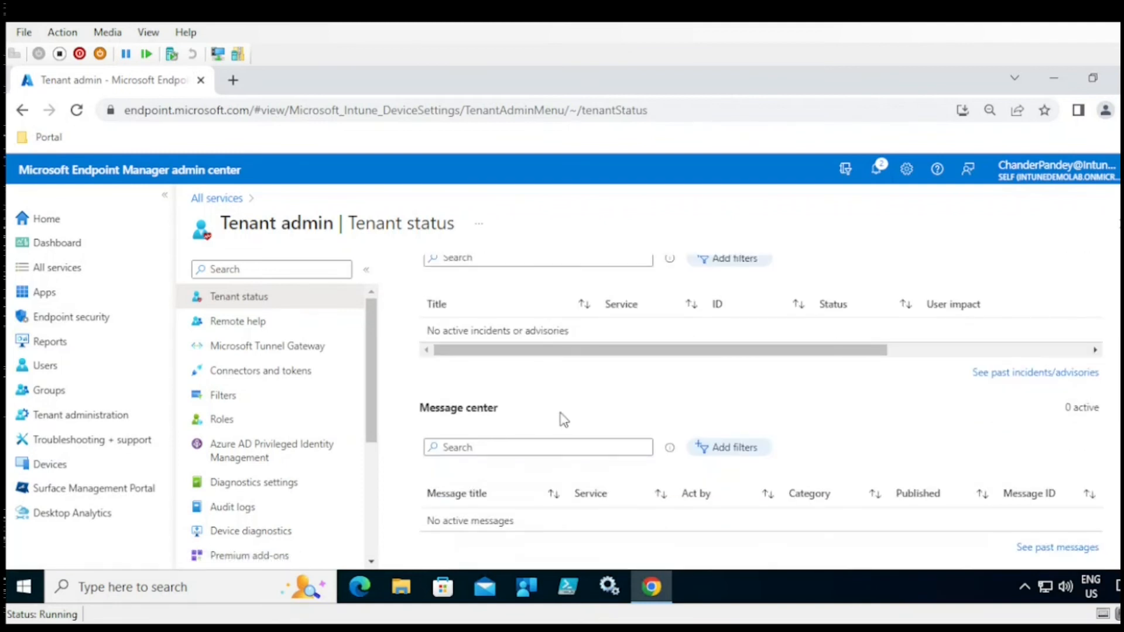
pyautogui.tripleClick(423, 410)
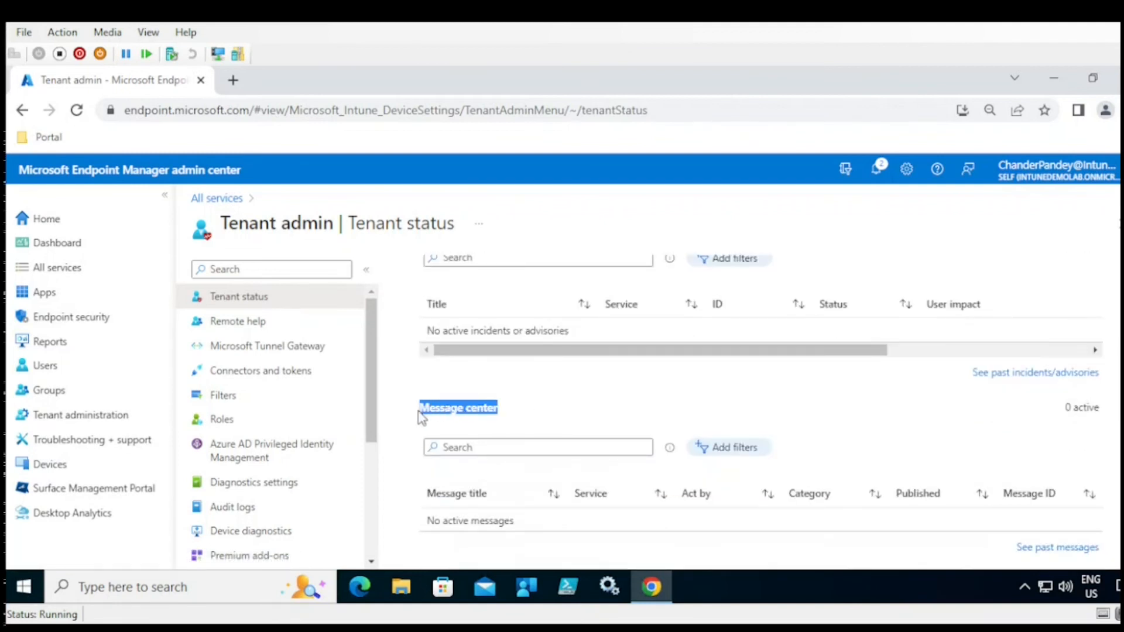
pyautogui.click(472, 520)
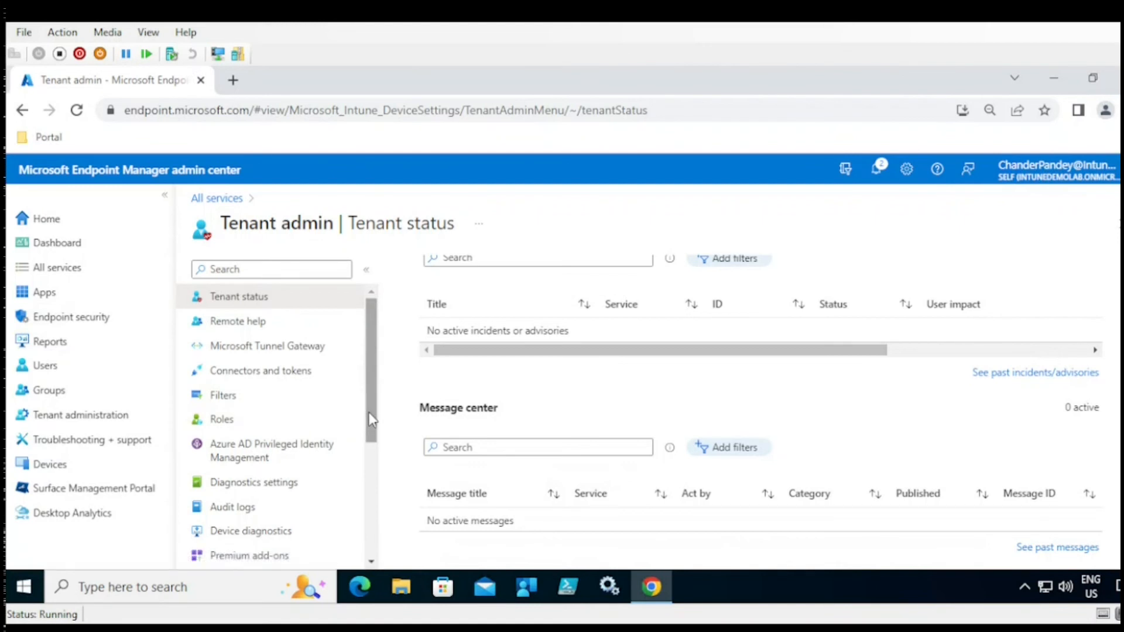
# - Look over Remote help's Monitor view, then go to Microsoft Tunnel Gateway
pyautogui.click(245, 322)
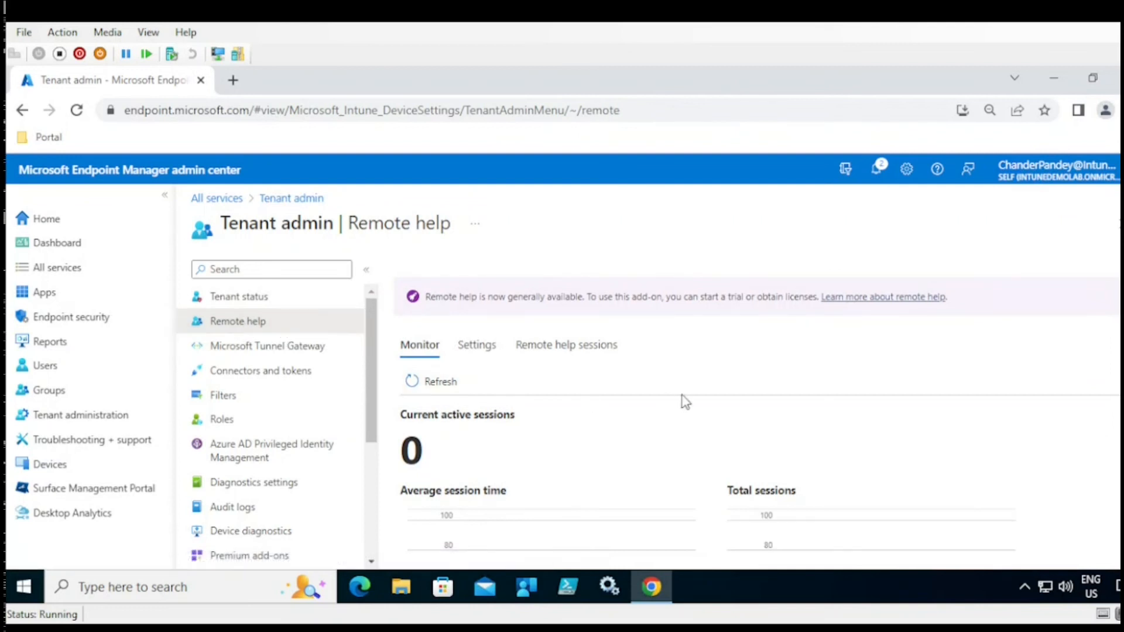
pyautogui.scroll(-3, 1099, 319)
pyautogui.scroll(3, 758, 410)
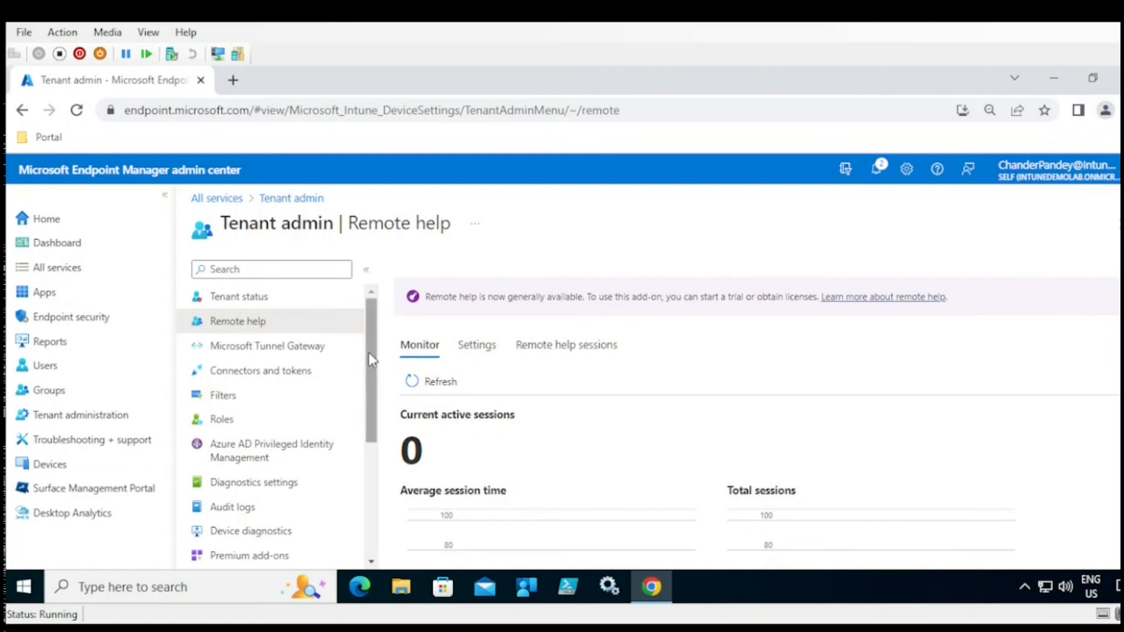
pyautogui.click(276, 355)
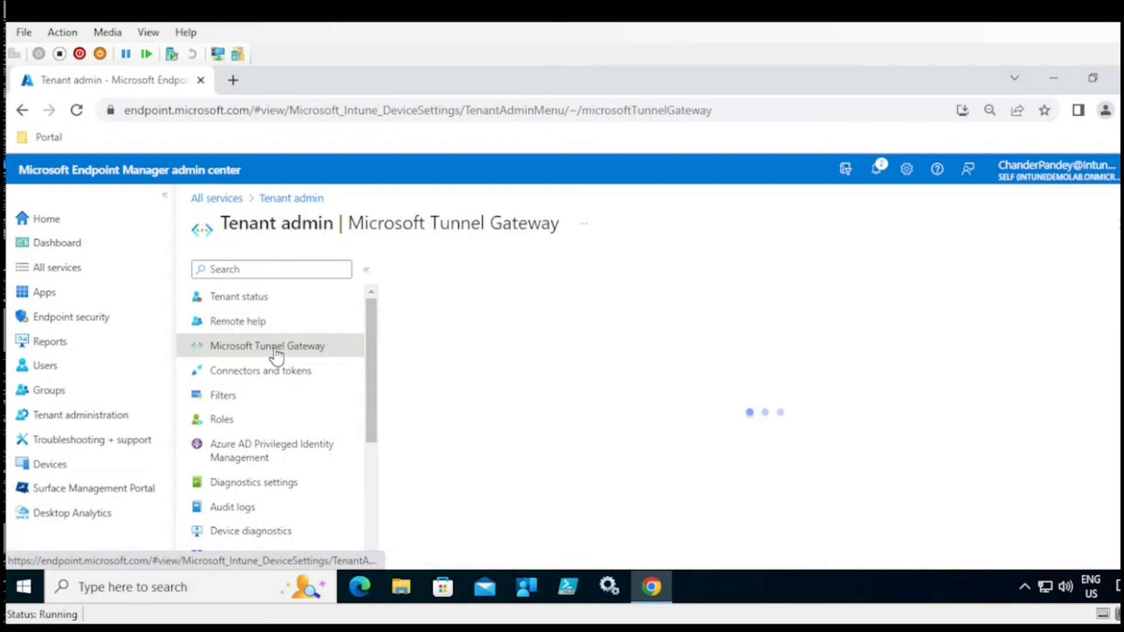
# - Scroll the Connectors and tokens list, then return to Tenant admin status
pyautogui.click(248, 375)
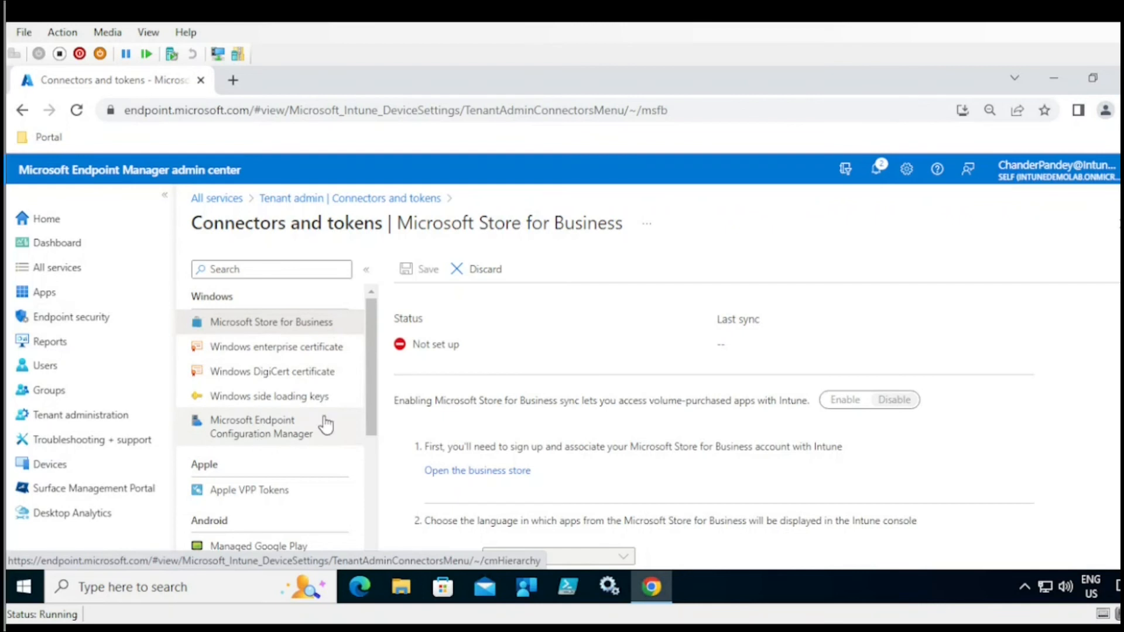
pyautogui.moveTo(371, 411); pyautogui.dragTo(371, 453)
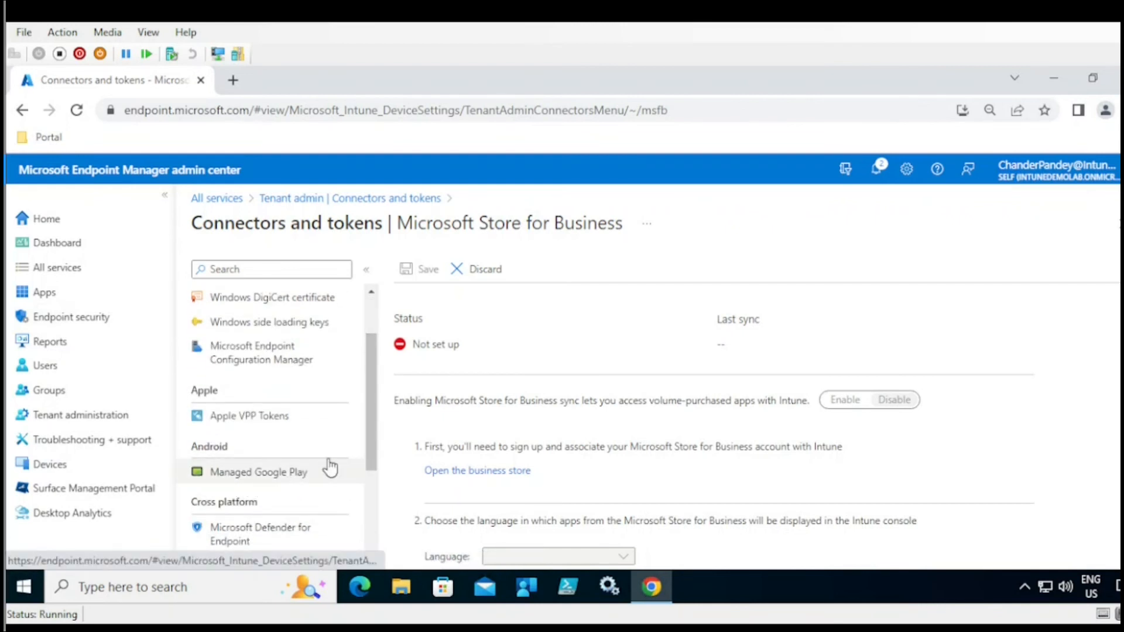
pyautogui.moveTo(375, 449); pyautogui.dragTo(373, 484)
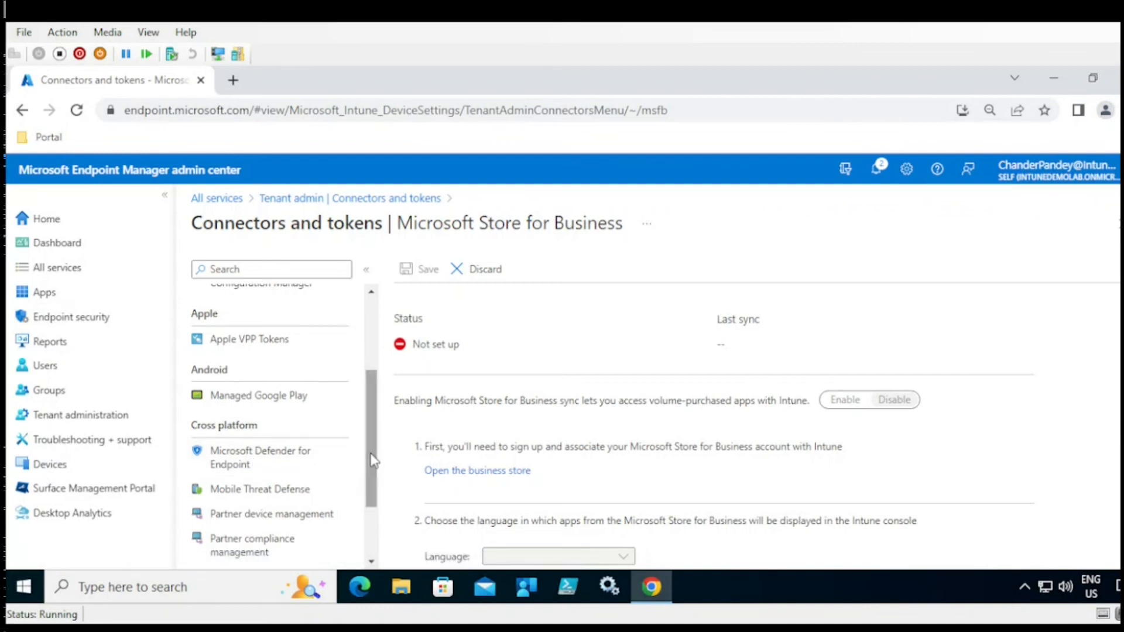
pyautogui.moveTo(374, 461); pyautogui.dragTo(371, 516)
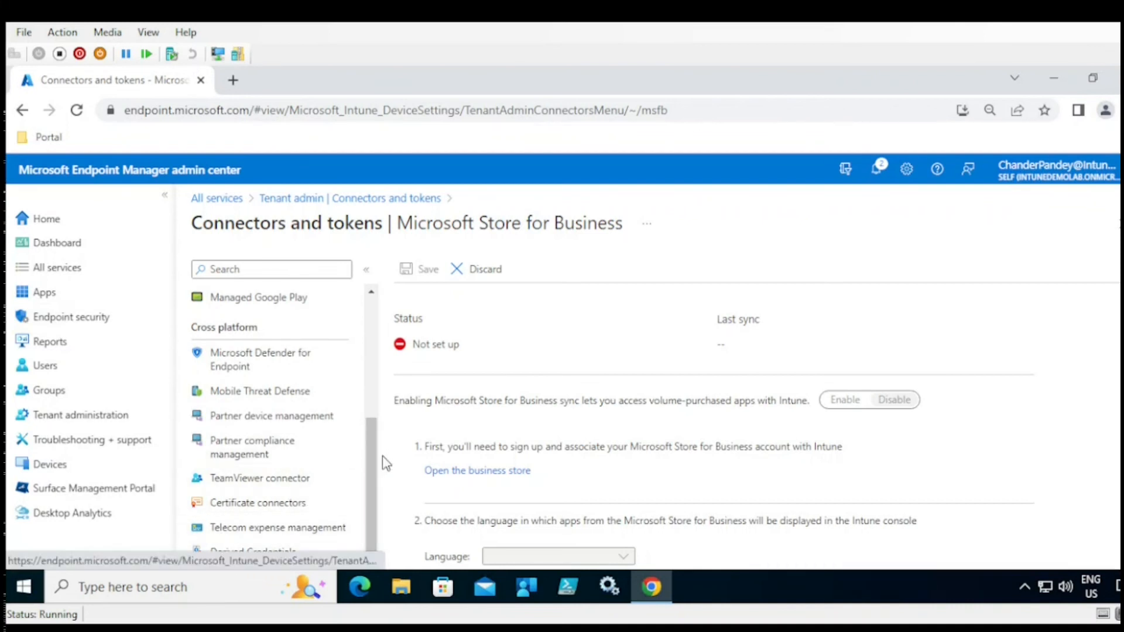
pyautogui.moveTo(376, 468); pyautogui.dragTo(376, 319)
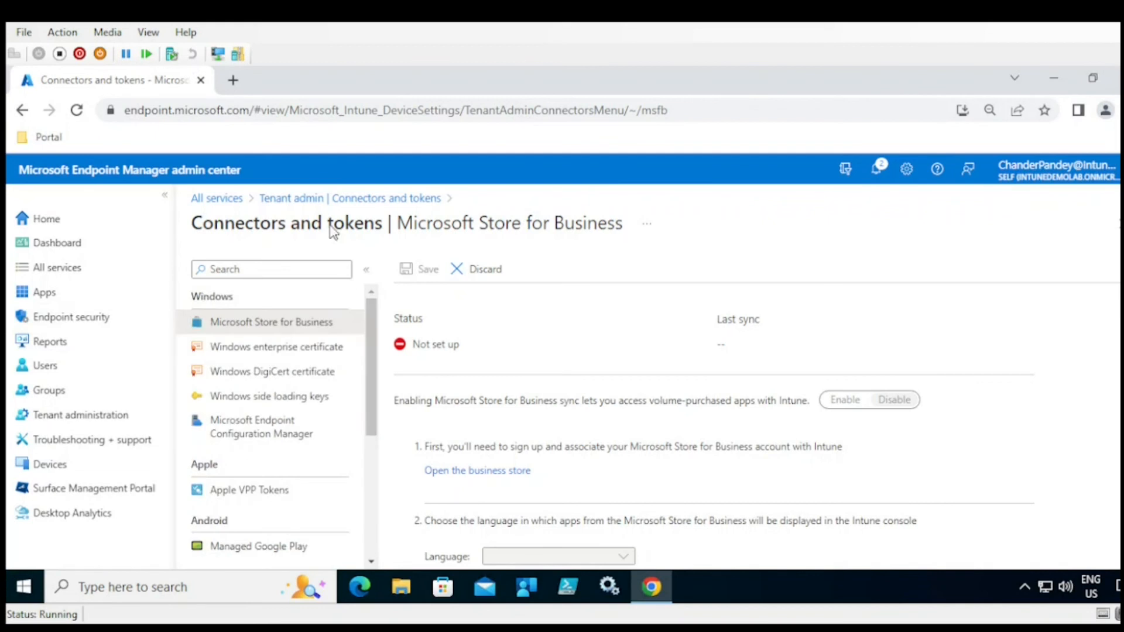
pyautogui.click(304, 200)
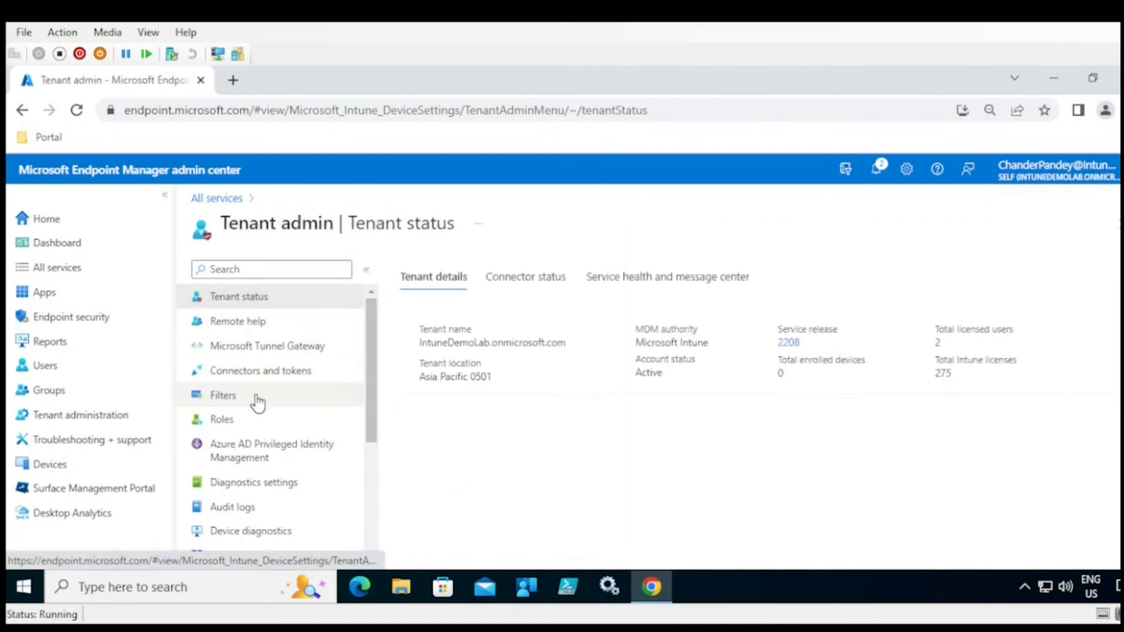
# - Check the empty assignment Filters list, then go to Roles
pyautogui.click(235, 404)
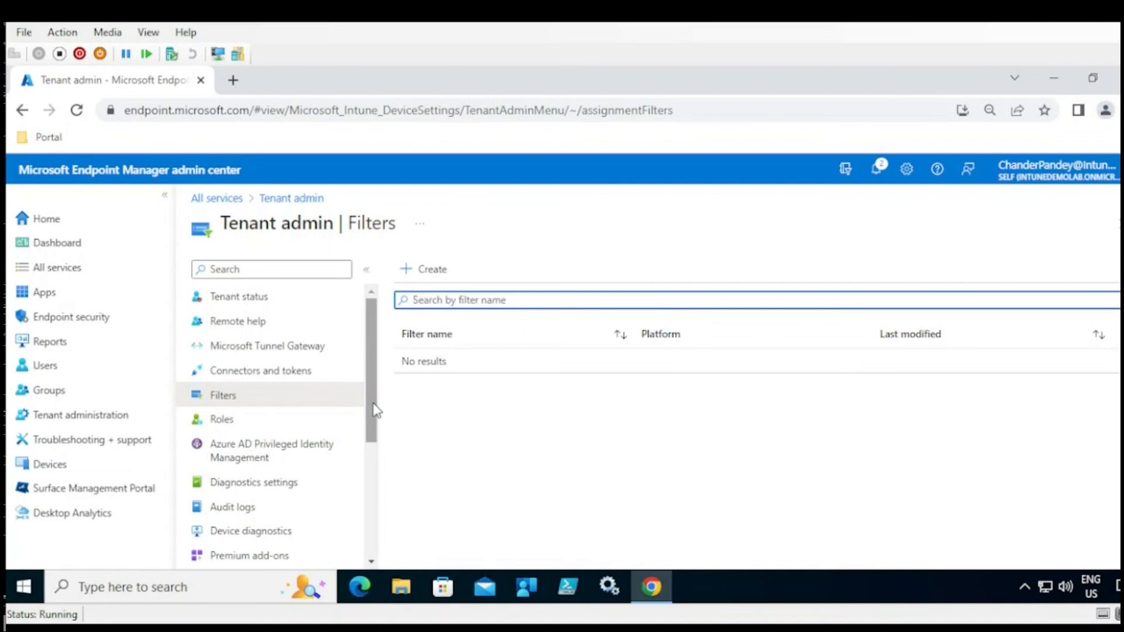
pyautogui.click(222, 426)
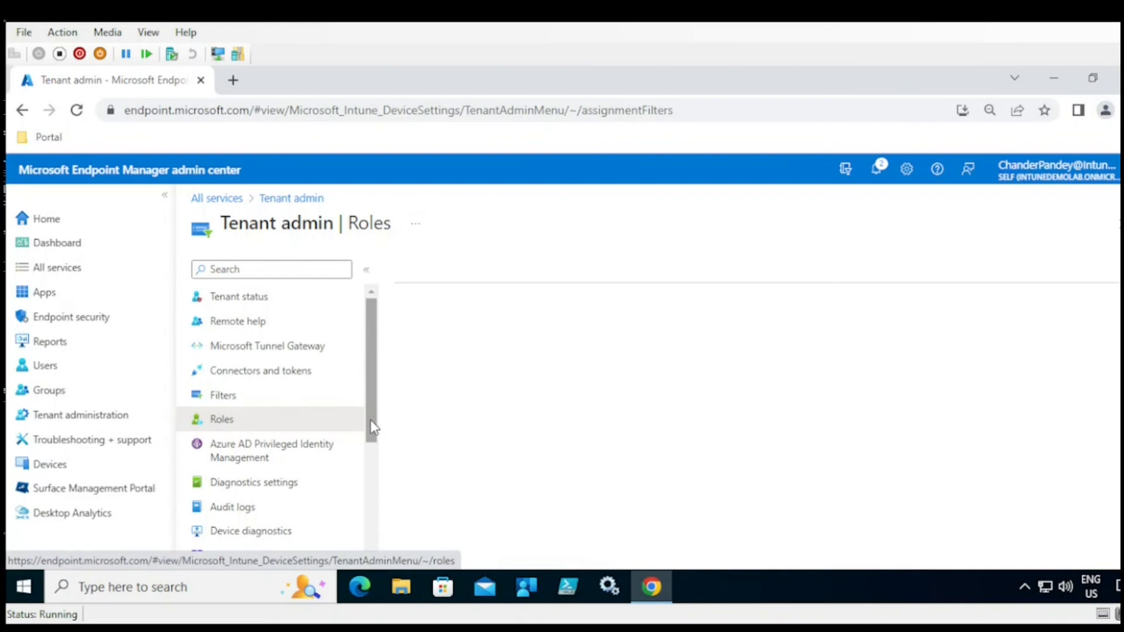
# - Look over Azure AD Privileged Identity Management's Quick start page, then return to Tenant admin status
pyautogui.moveTo(372, 427); pyautogui.dragTo(370, 463)
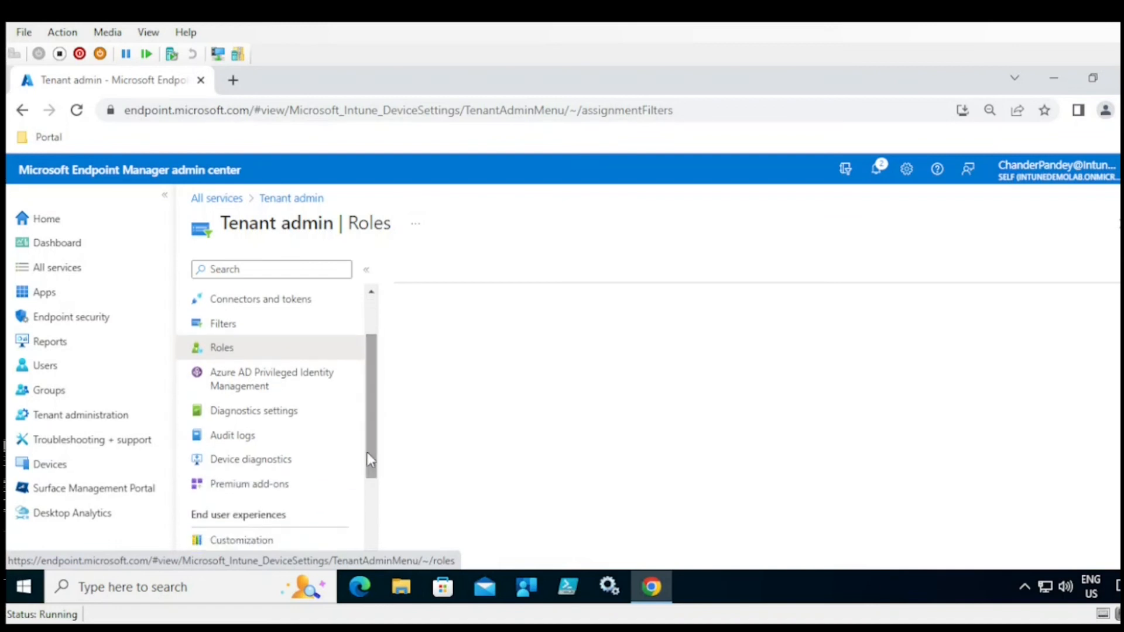
pyautogui.click(262, 385)
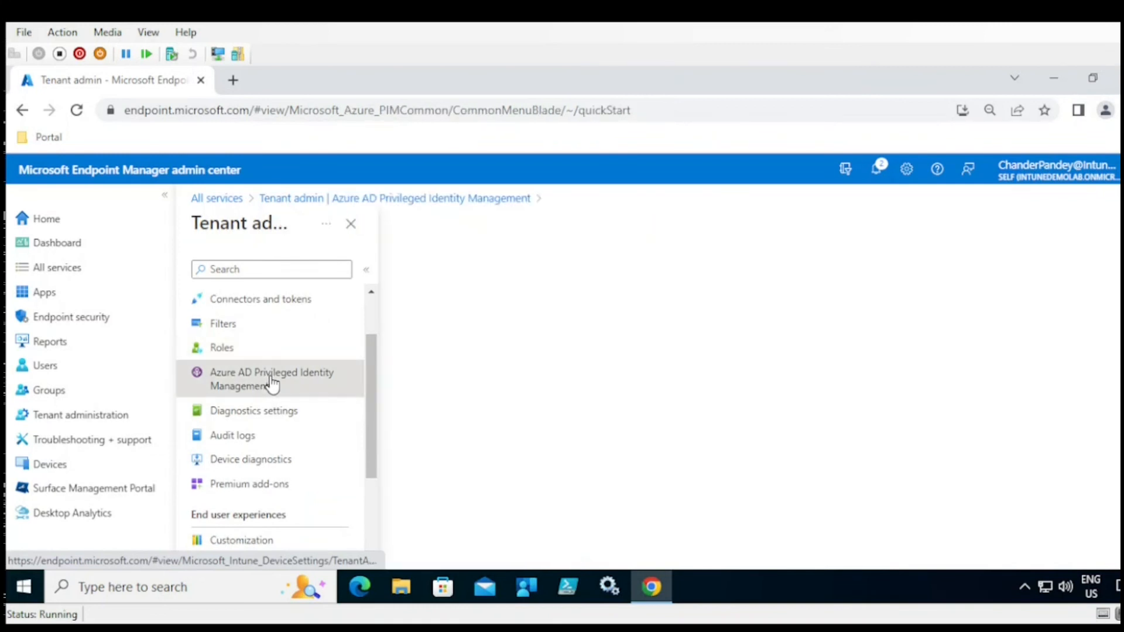
pyautogui.moveTo(368, 374); pyautogui.dragTo(368, 459)
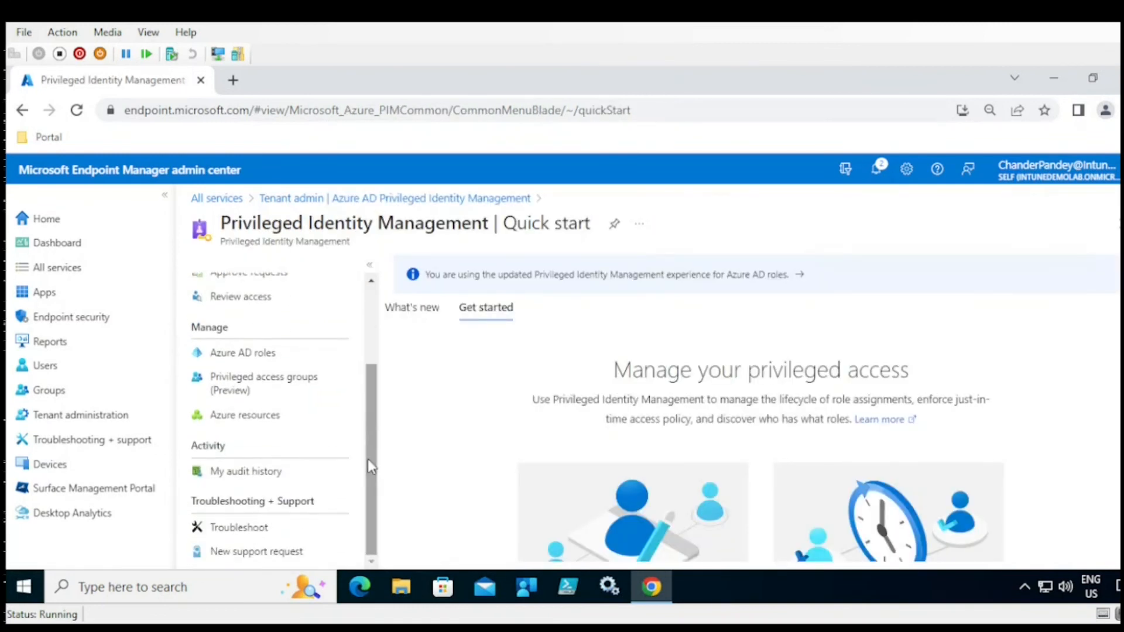
pyautogui.scroll(-2, 1088, 386)
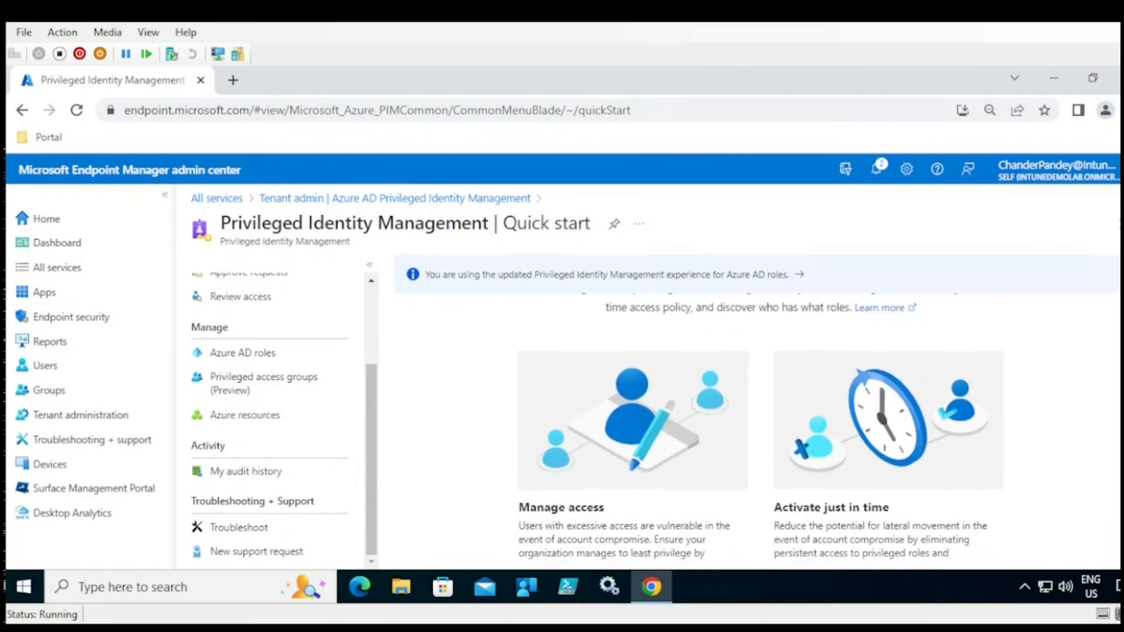
pyautogui.scroll(2, 755, 410)
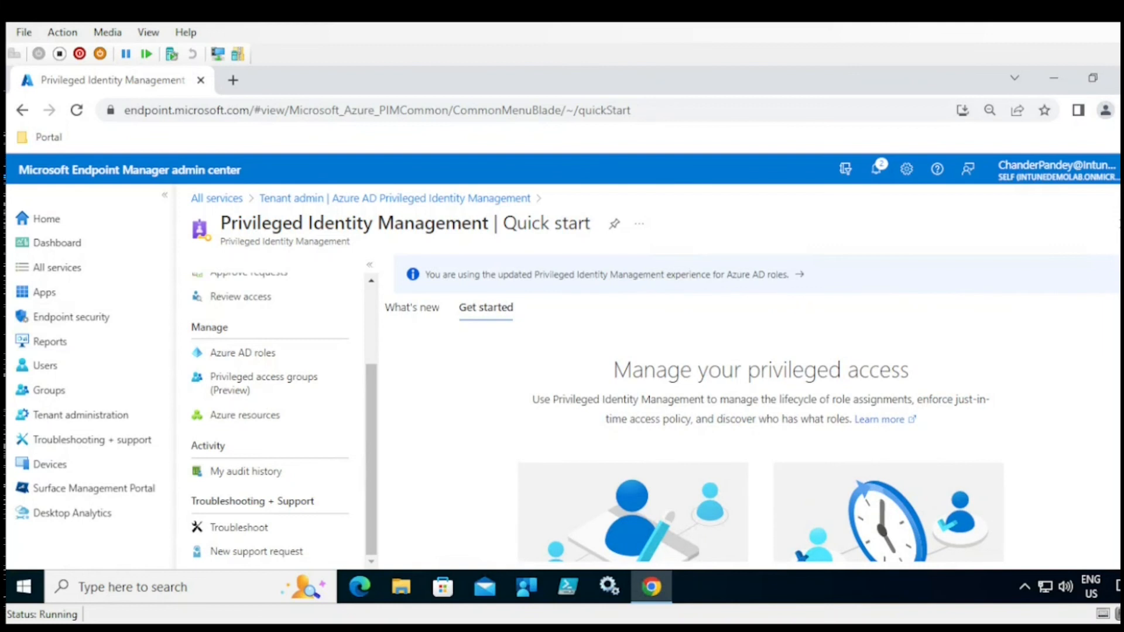
pyautogui.scroll(3, 378, 413)
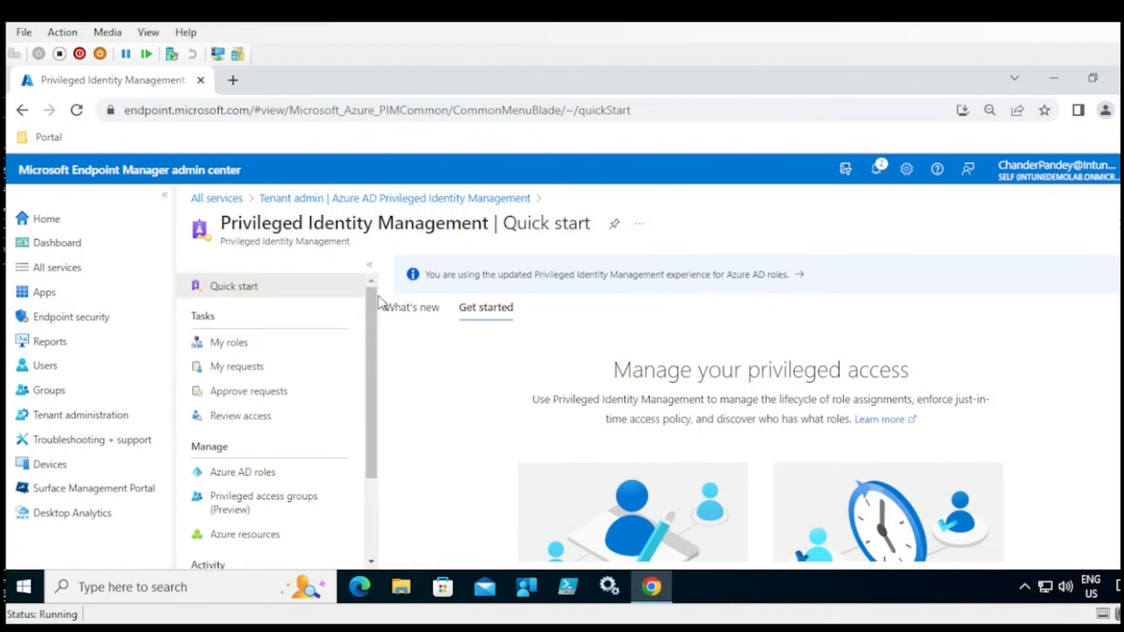
pyautogui.click(316, 201)
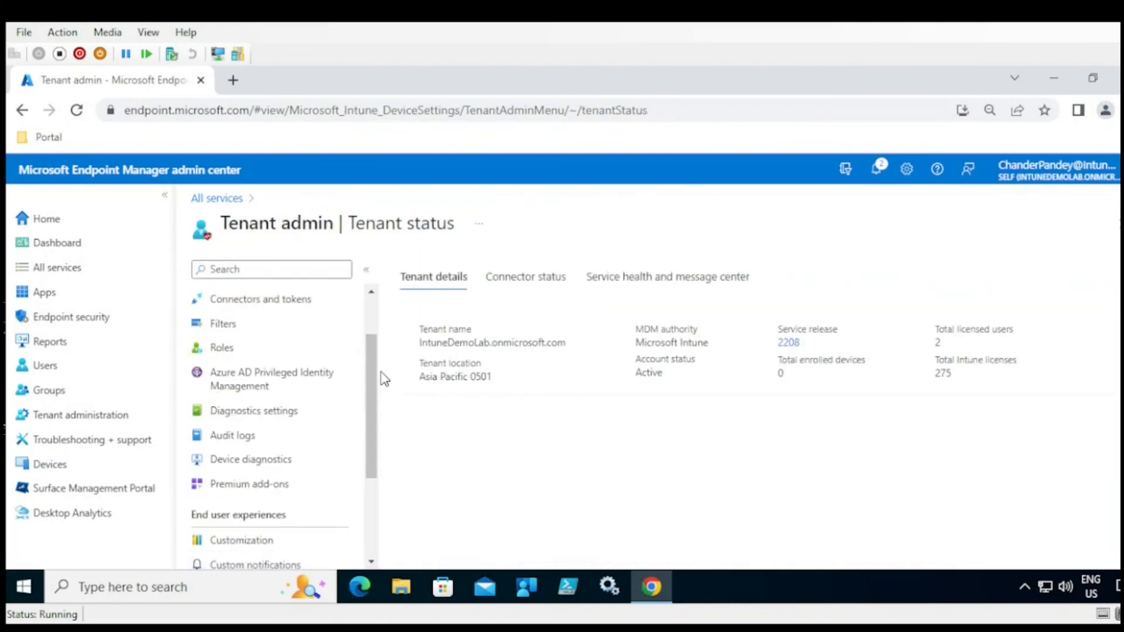
# - View Tenant admin's Diagnostics settings, Audit logs and Device diagnostics pages
pyautogui.moveTo(378, 387); pyautogui.dragTo(373, 409)
pyautogui.click(258, 375)
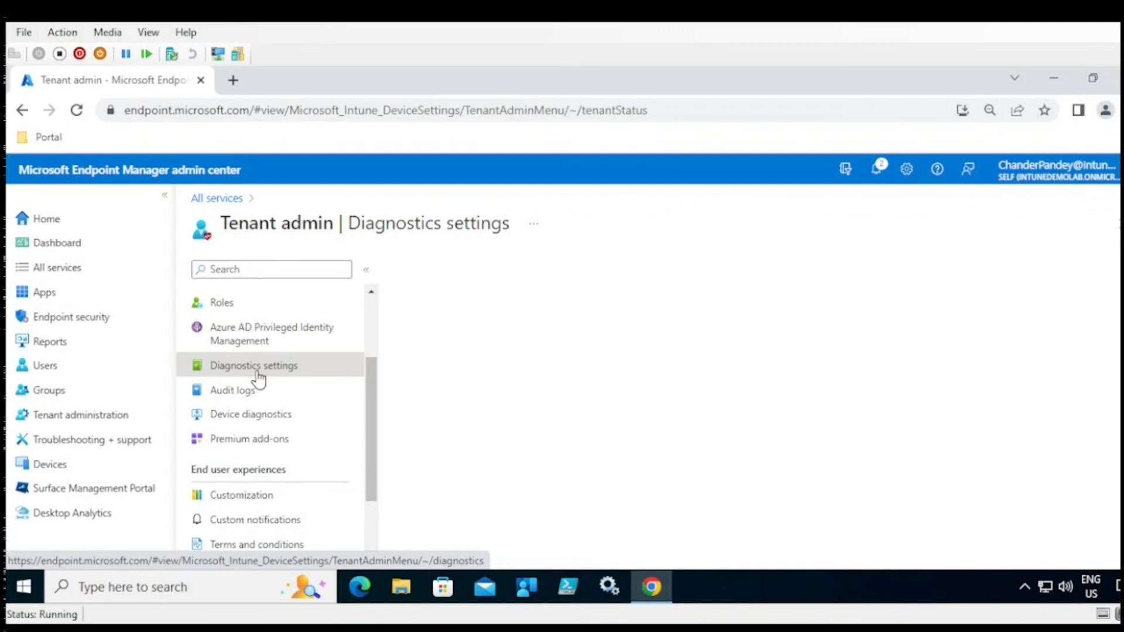
pyautogui.click(236, 396)
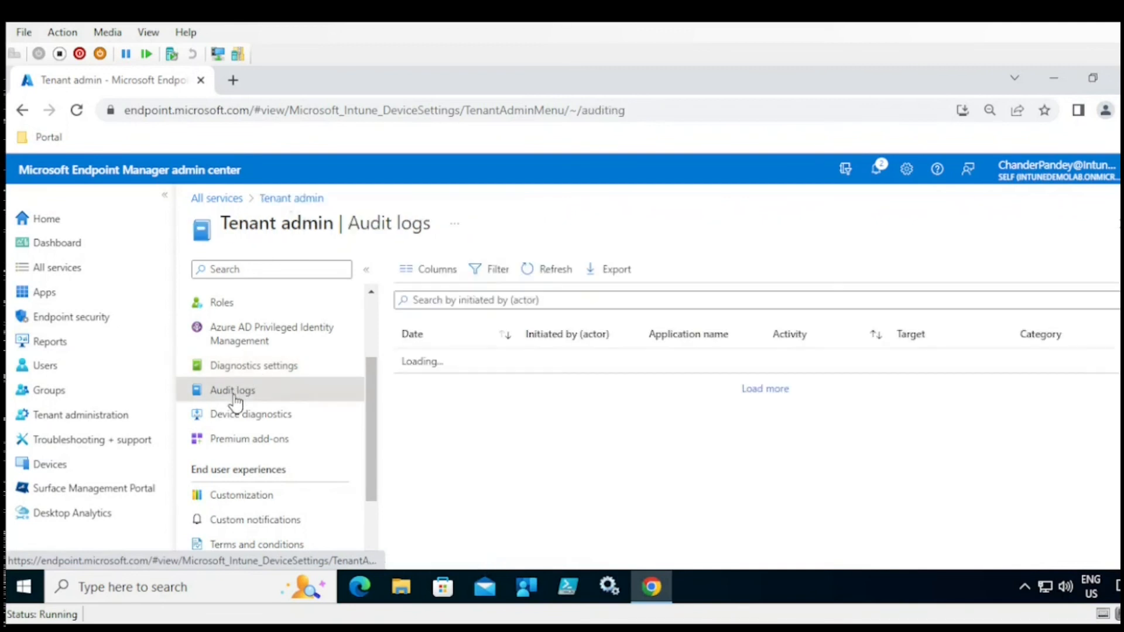
pyautogui.click(254, 428)
# - Look at Premium add-ons and Customization, then switch to the Reports workspace
pyautogui.click(293, 439)
pyautogui.moveTo(368, 427); pyautogui.dragTo(372, 476)
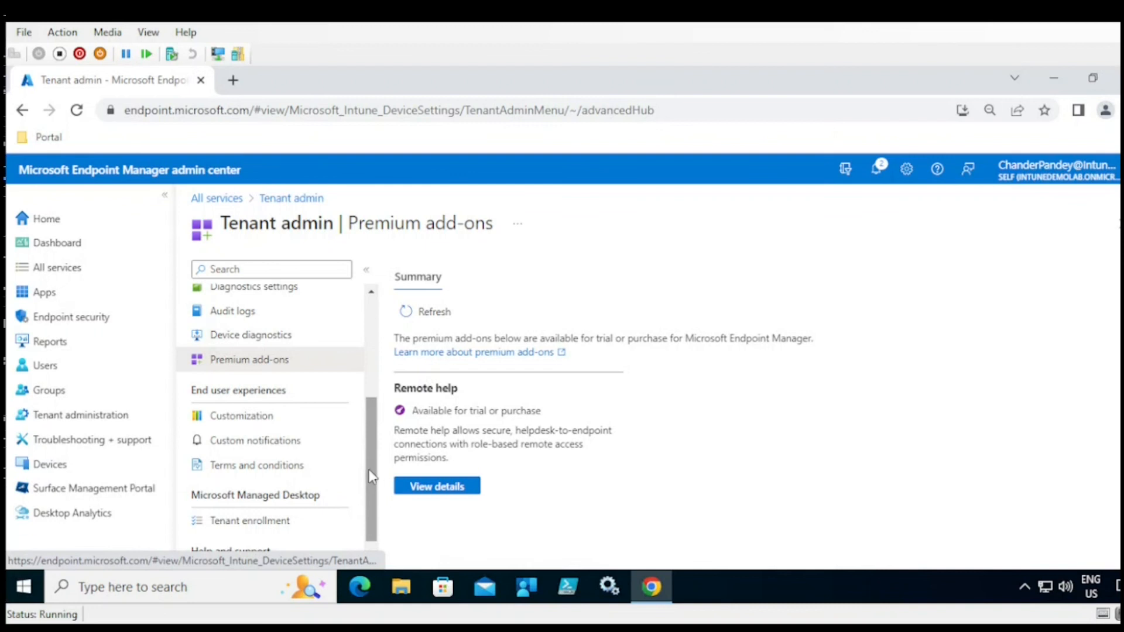
pyautogui.click(260, 425)
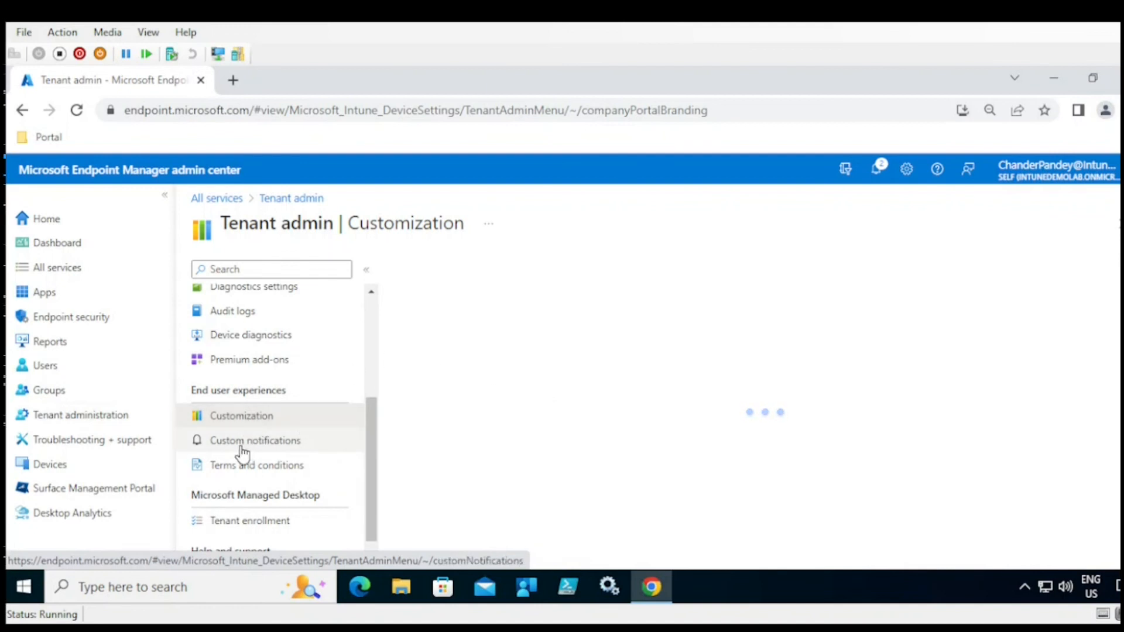
pyautogui.moveTo(368, 464)
pyautogui.mouseDown()
pyautogui.moveTo(374, 368)
pyautogui.moveTo(373, 495)
pyautogui.moveTo(374, 363)
pyautogui.moveTo(377, 473)
pyautogui.mouseUp()
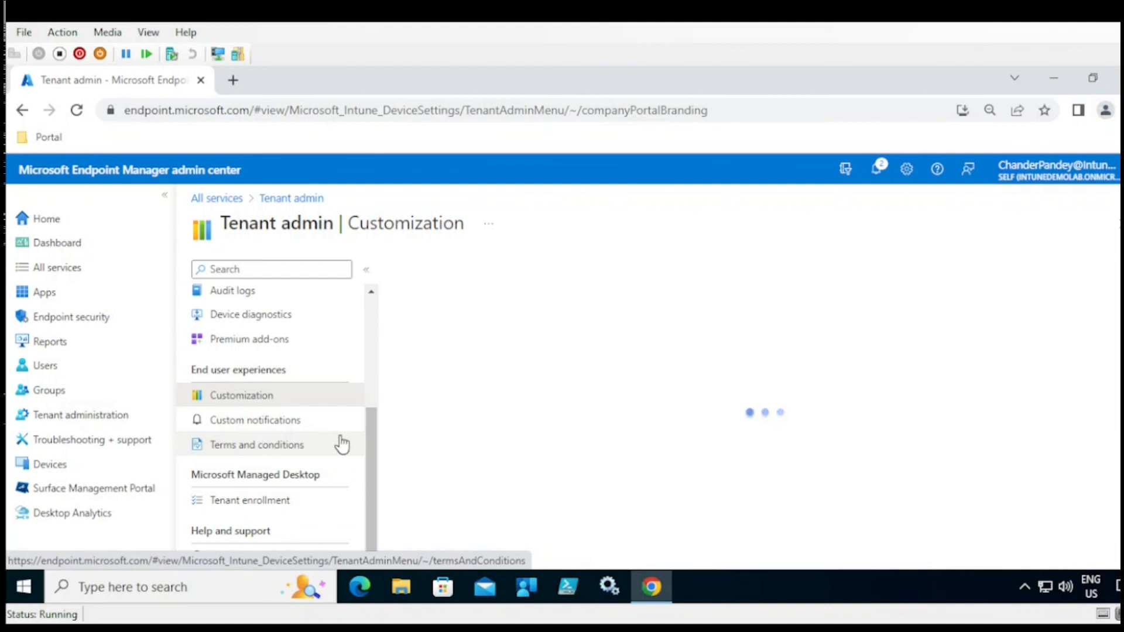
pyautogui.moveTo(369, 436); pyautogui.dragTo(369, 485)
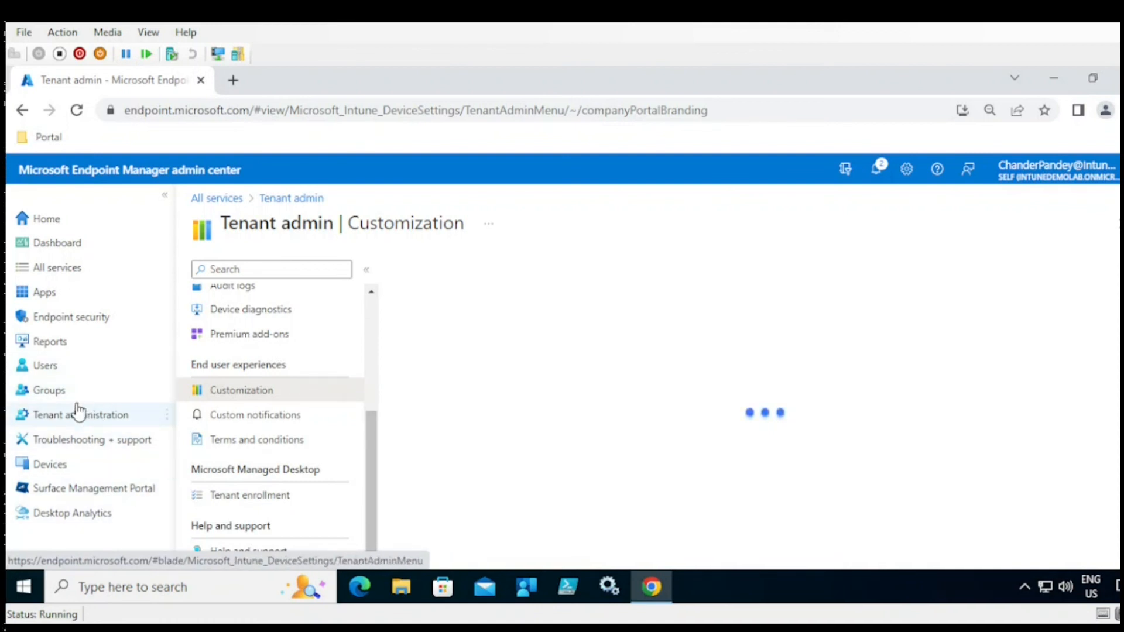
pyautogui.click(54, 349)
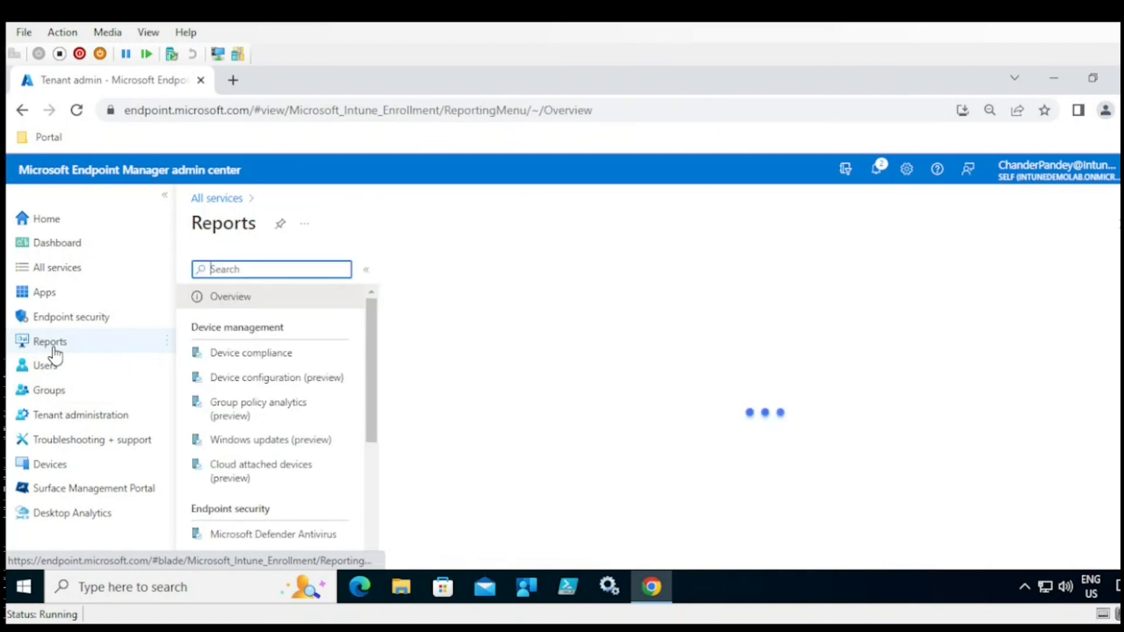
# - Browse the Device compliance and Device configuration (preview) report lists
pyautogui.moveTo(372, 323)
pyautogui.mouseDown()
pyautogui.moveTo(372, 341)
pyautogui.moveTo(371, 329)
pyautogui.mouseUp()
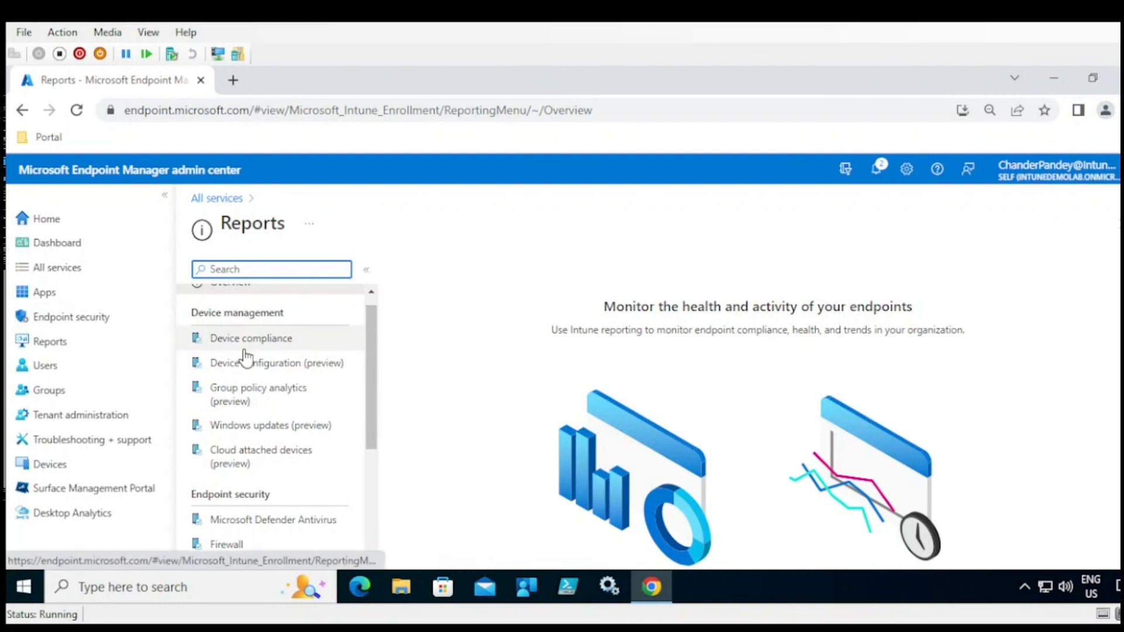
pyautogui.click(261, 341)
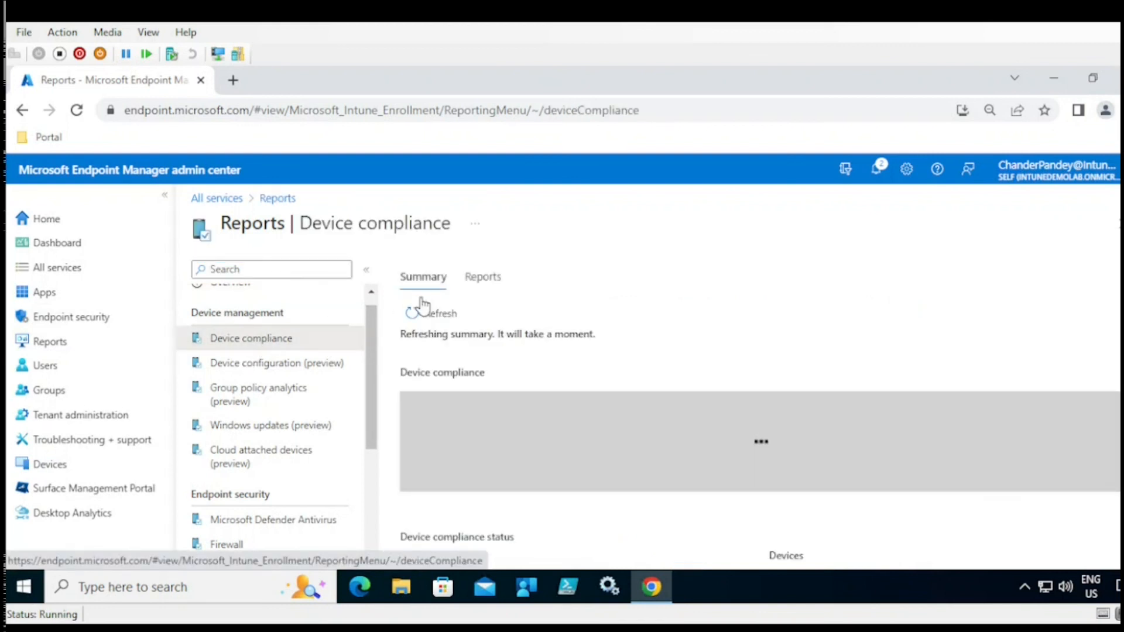
pyautogui.click(483, 281)
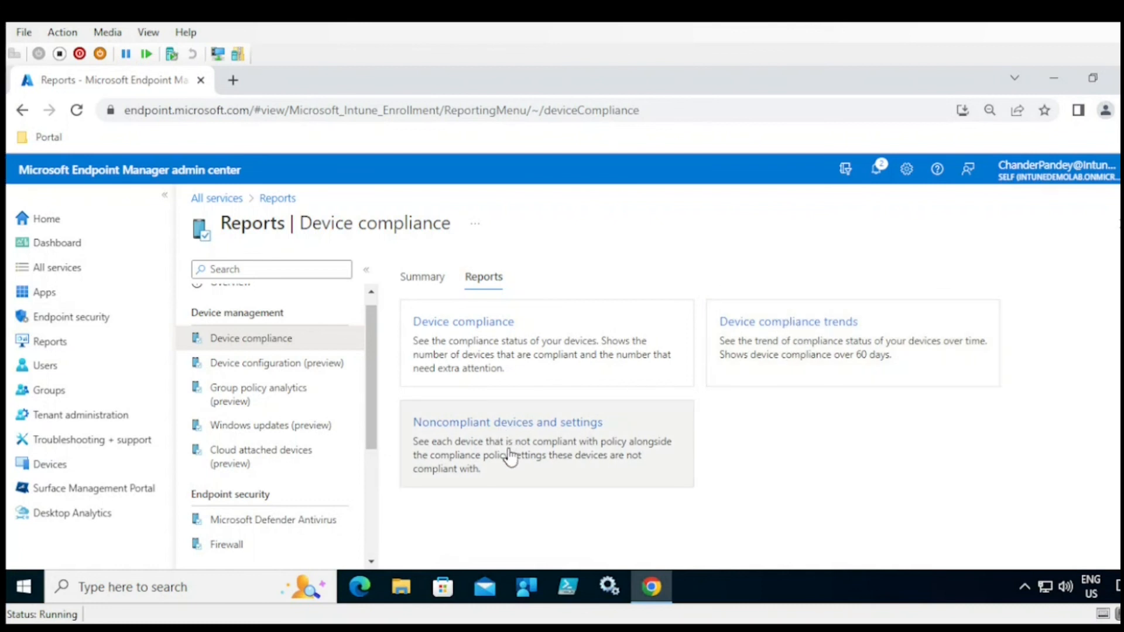
pyautogui.click(280, 370)
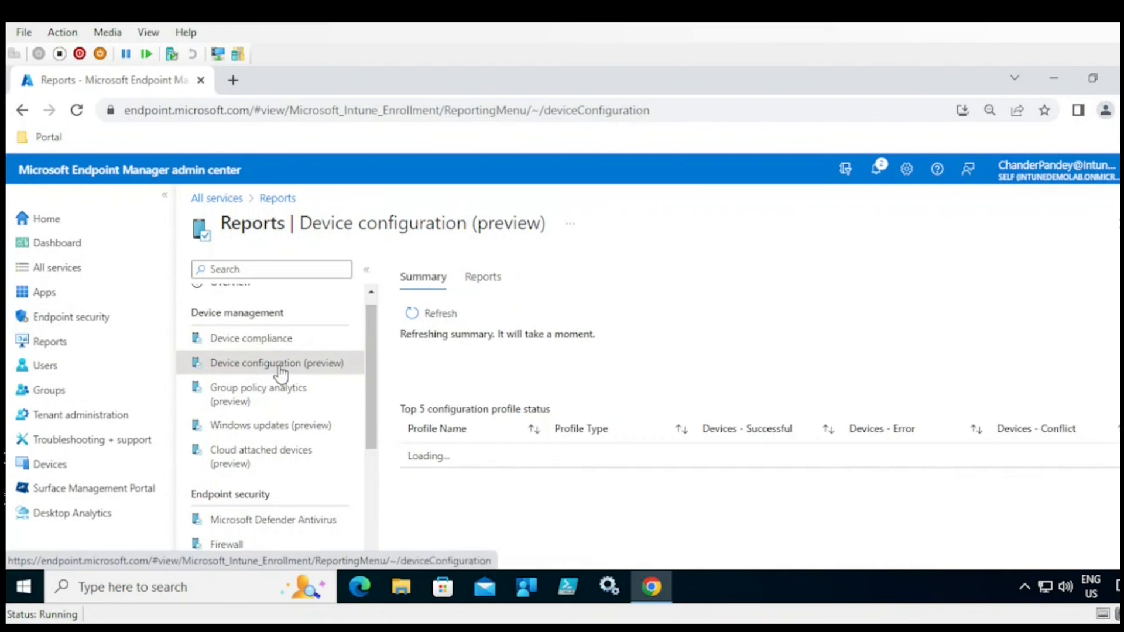
pyautogui.click(482, 280)
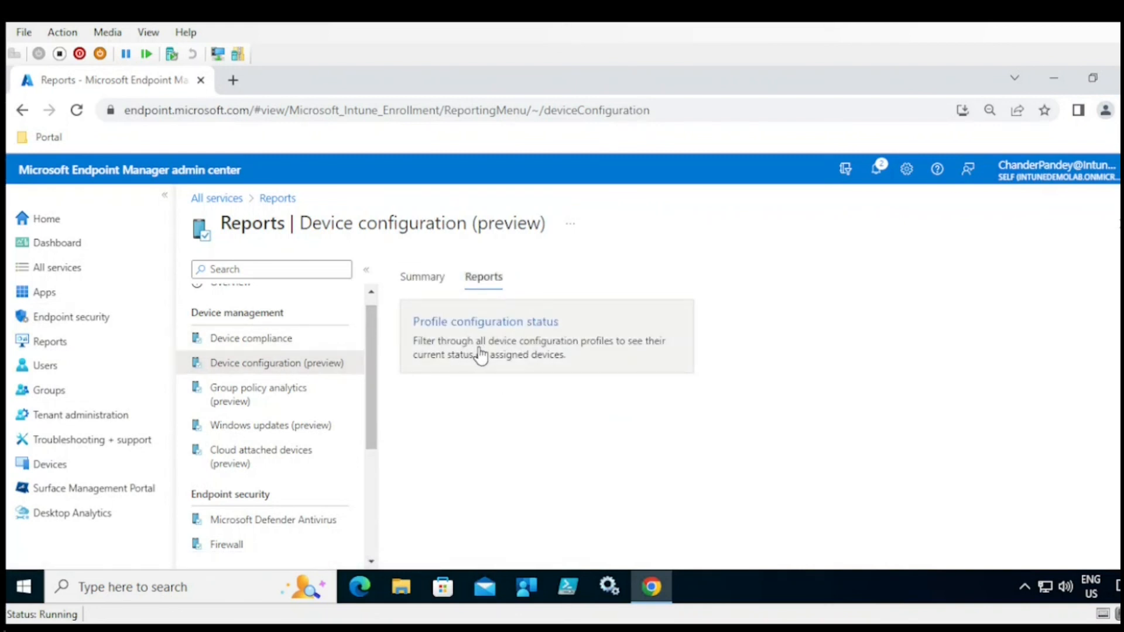
# - Check Group policy analytics and Windows updates reports, then open Cloud attached devices (preview)
pyautogui.click(275, 400)
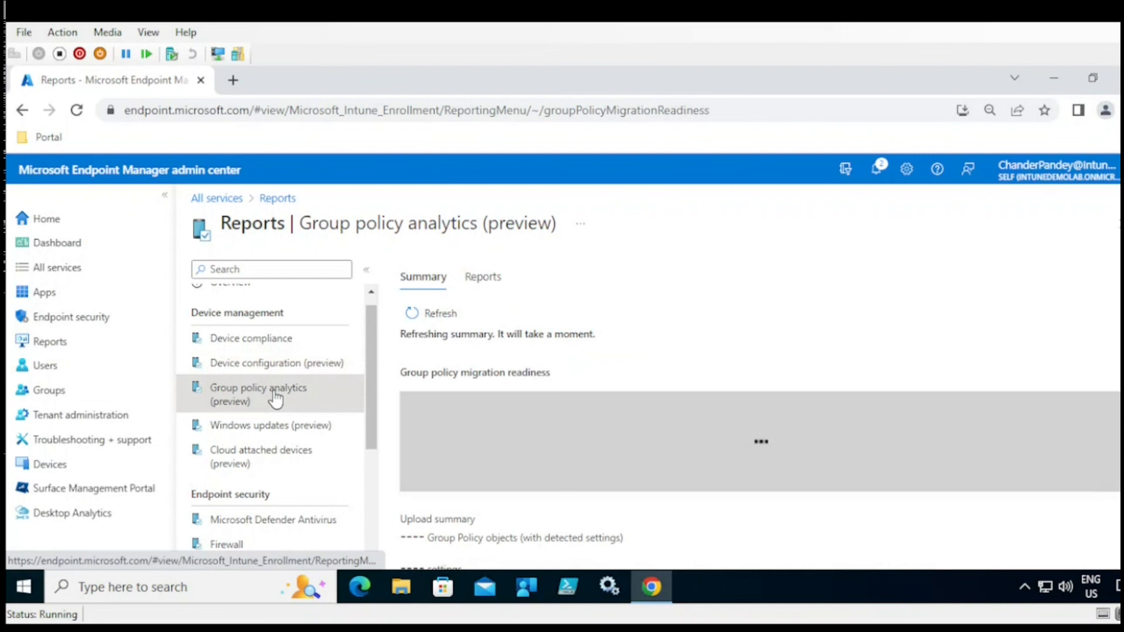
pyautogui.click(484, 278)
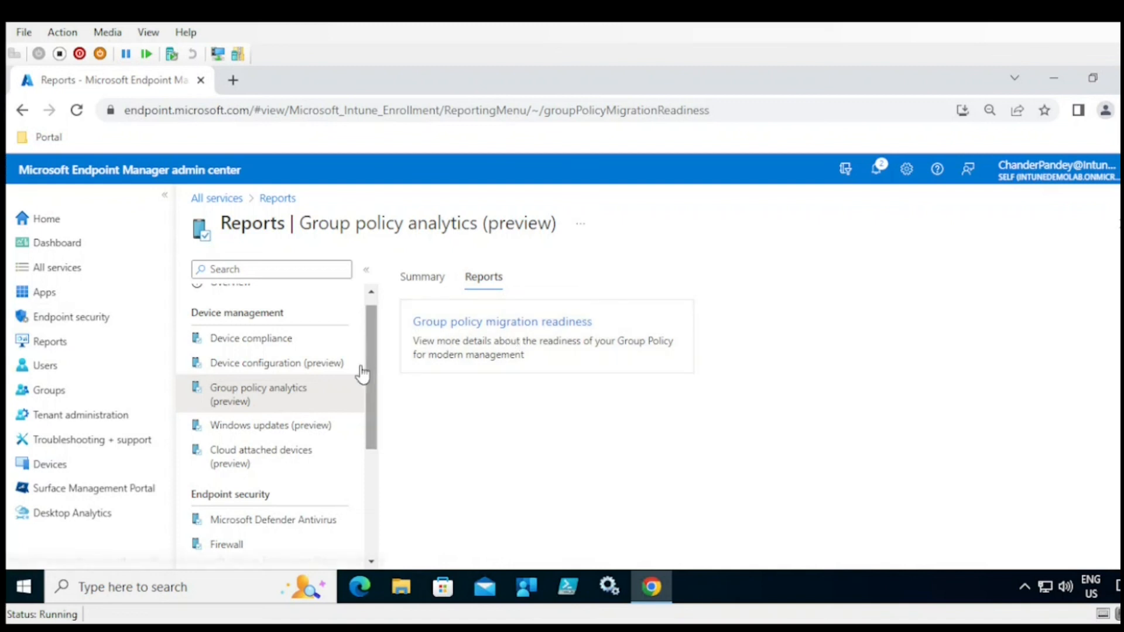
pyautogui.click(253, 434)
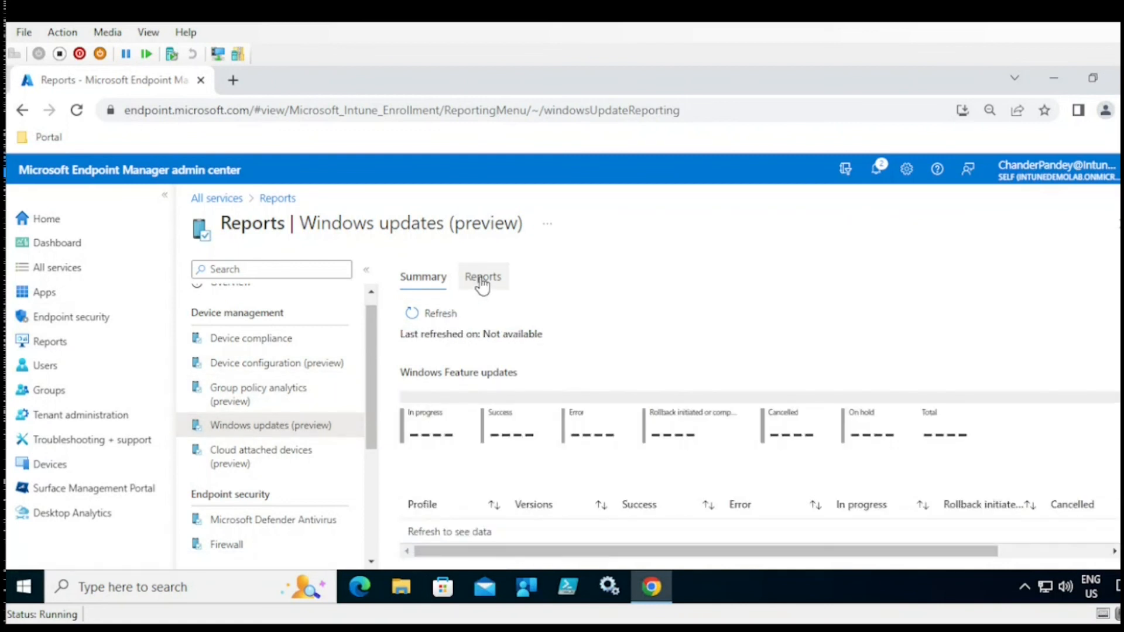
pyautogui.click(482, 285)
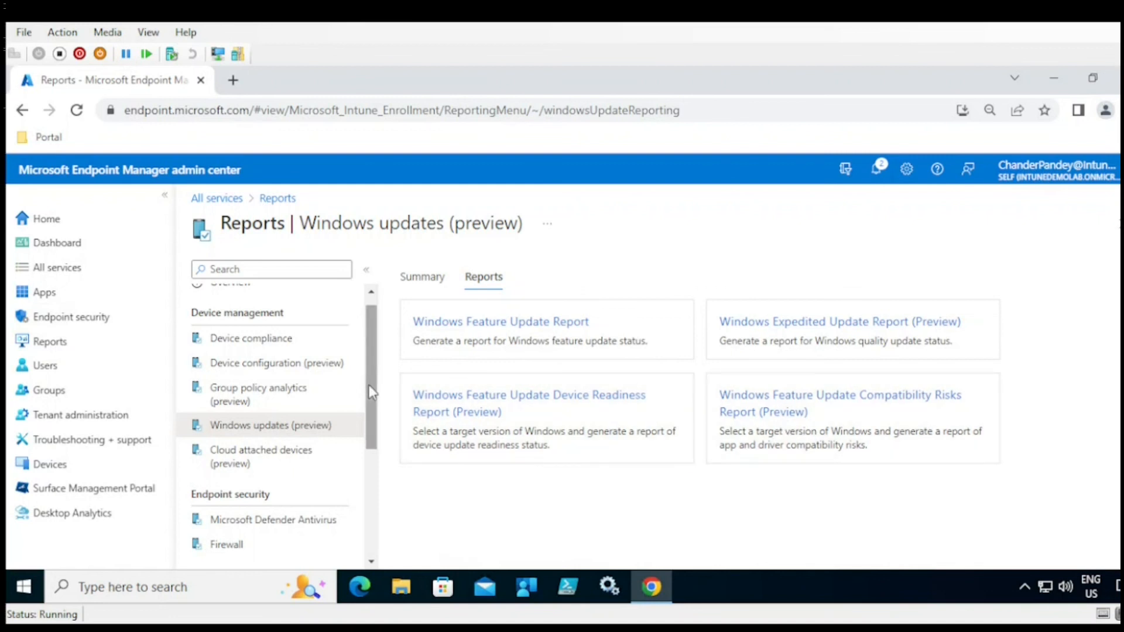
pyautogui.click(262, 462)
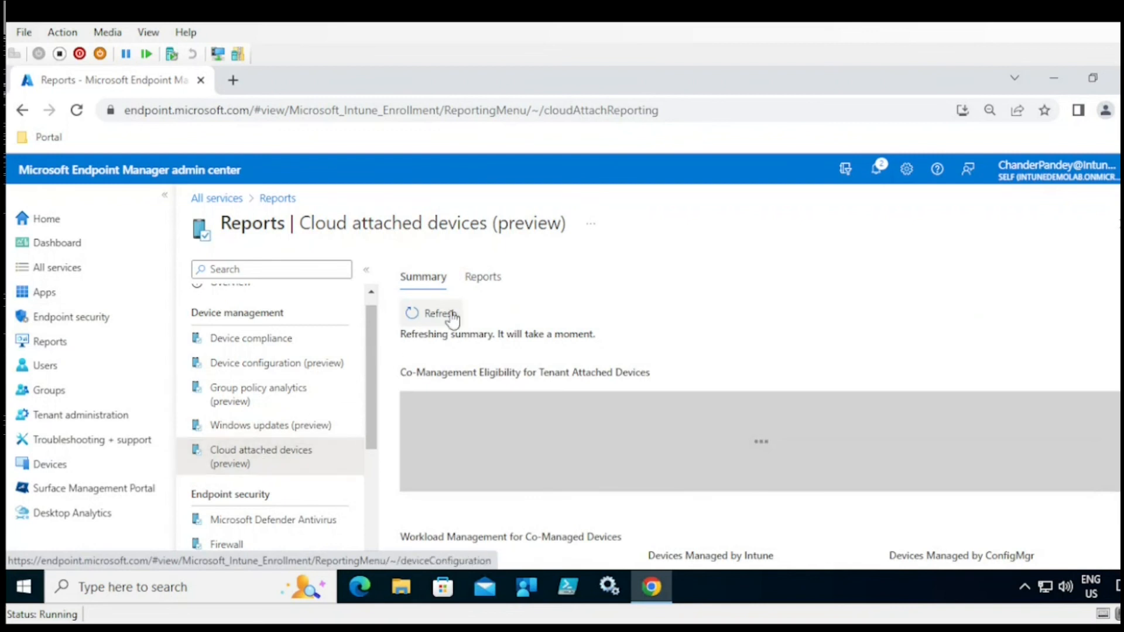
# - Review co-management and Microsoft Defender Antivirus report options, then open the Firewall report
pyautogui.click(483, 280)
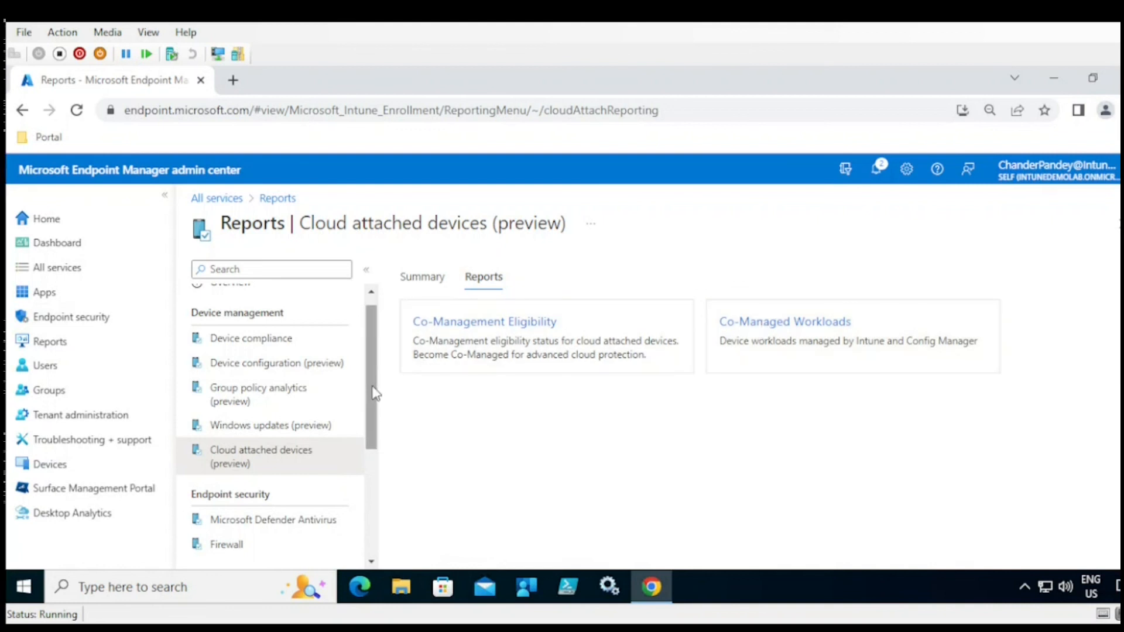
pyautogui.moveTo(375, 393); pyautogui.dragTo(375, 450)
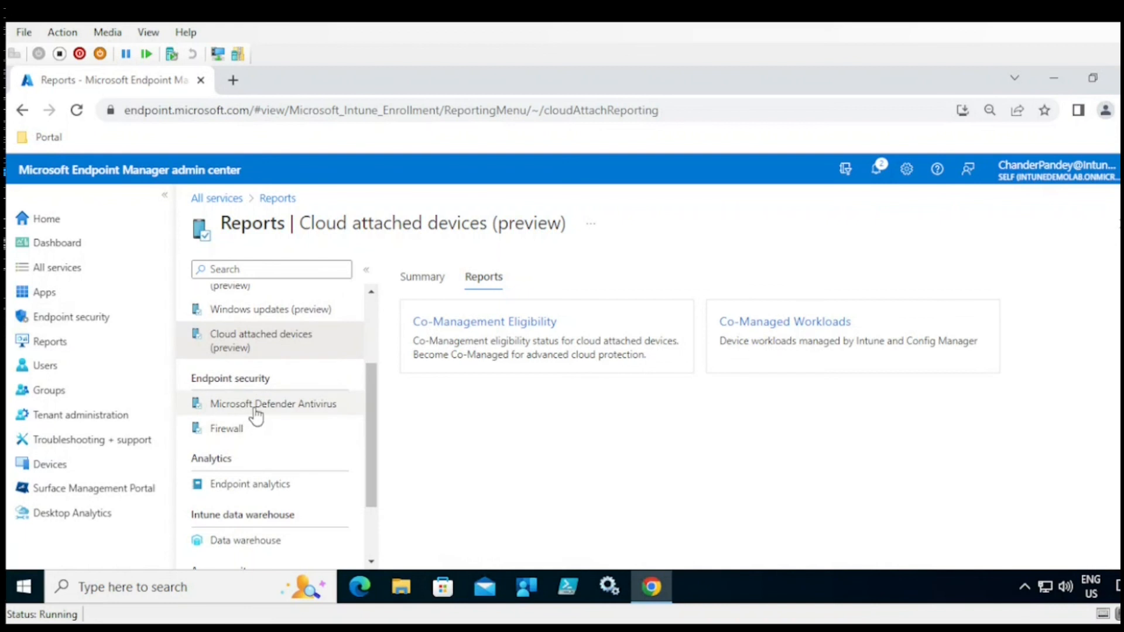
pyautogui.click(256, 409)
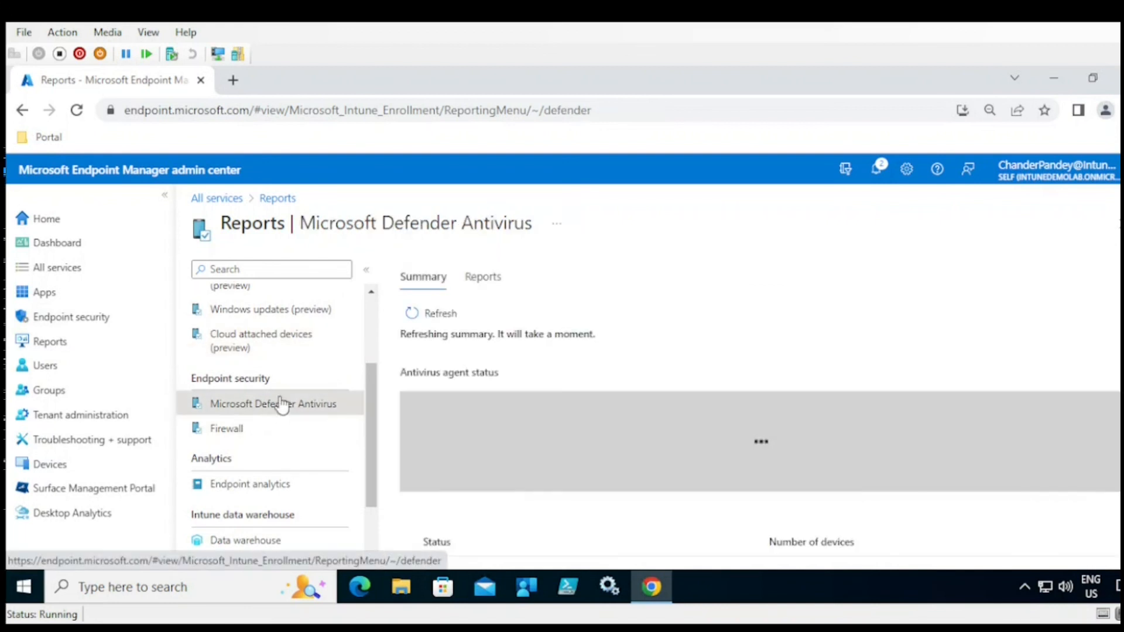
pyautogui.click(481, 278)
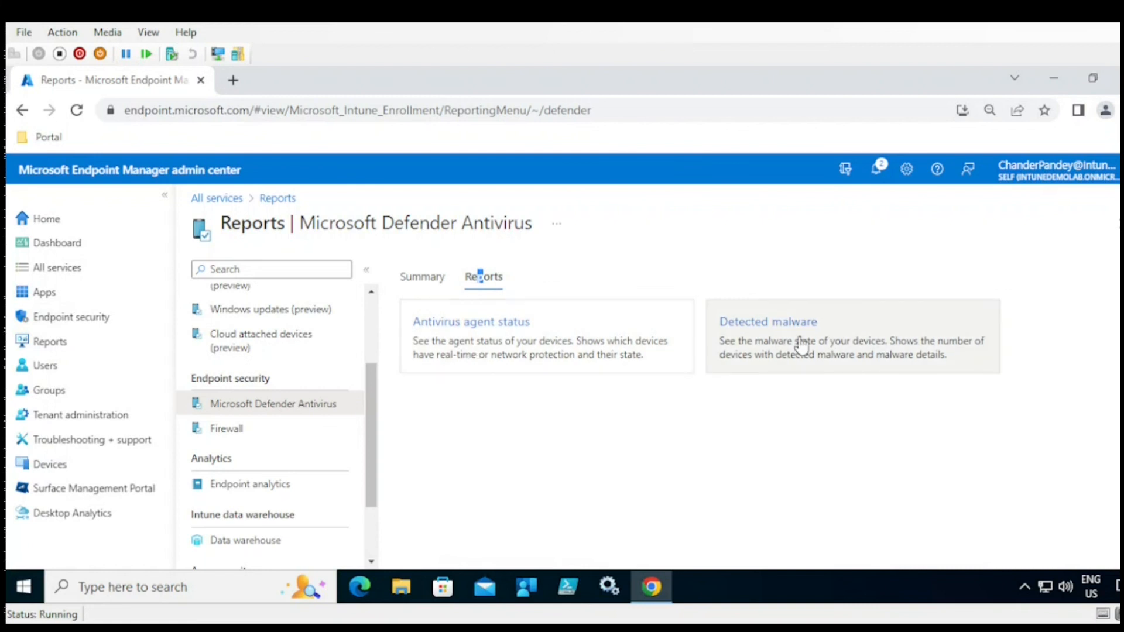
pyautogui.click(239, 431)
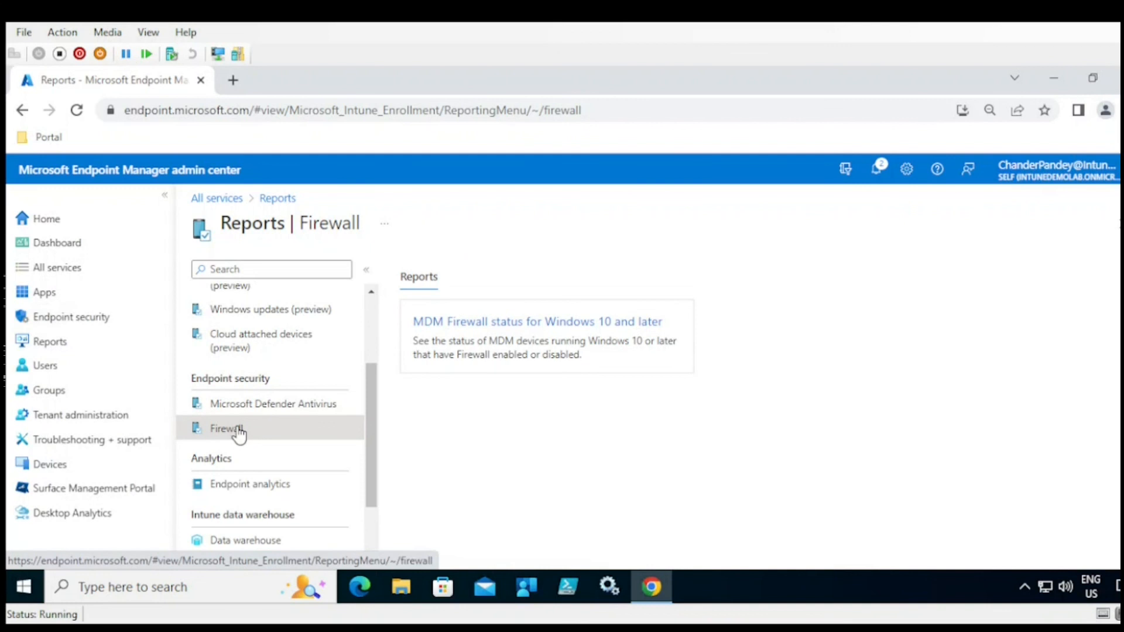
pyautogui.moveTo(370, 398); pyautogui.dragTo(375, 442)
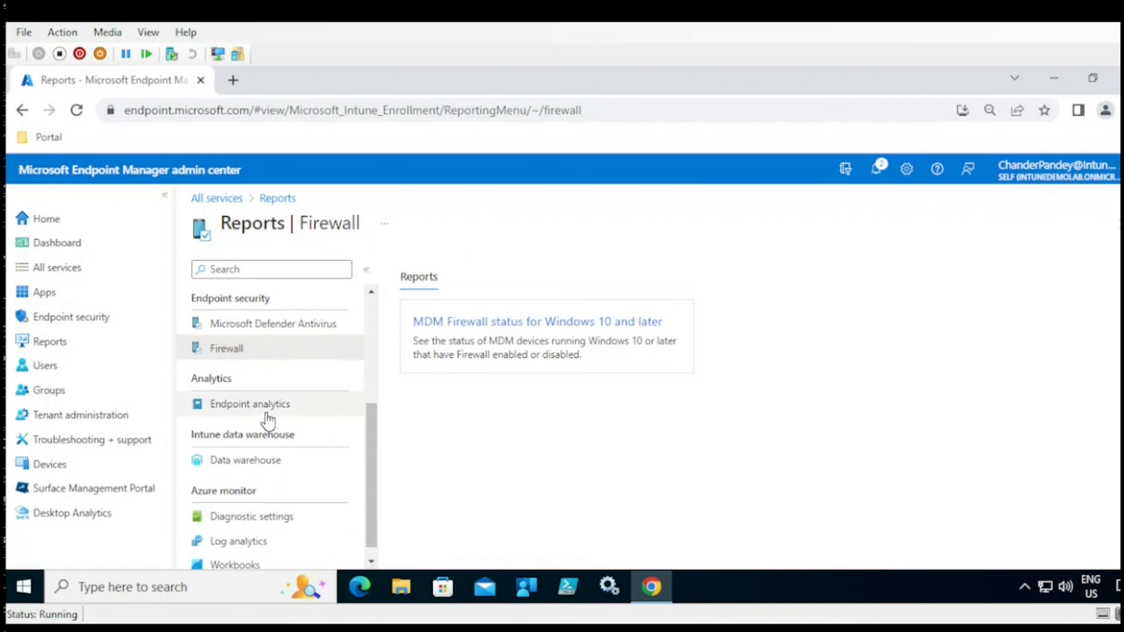
# - Visit Endpoint analytics, then go back to Reports and open Data warehouse
pyautogui.click(257, 411)
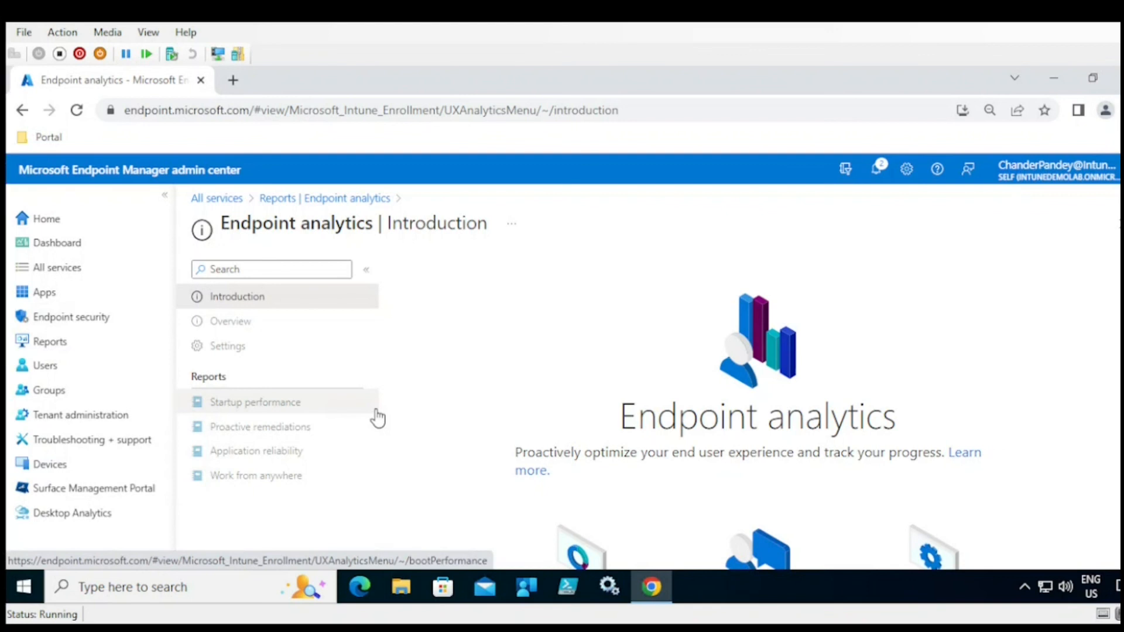
pyautogui.click(316, 199)
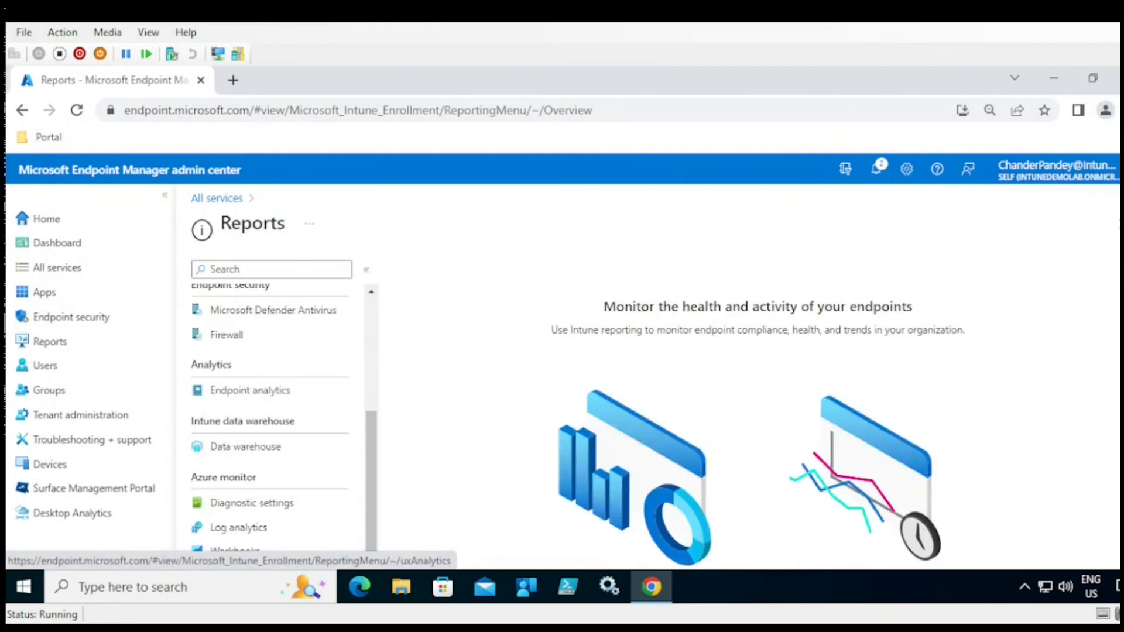
pyautogui.scroll(-1, 758, 419)
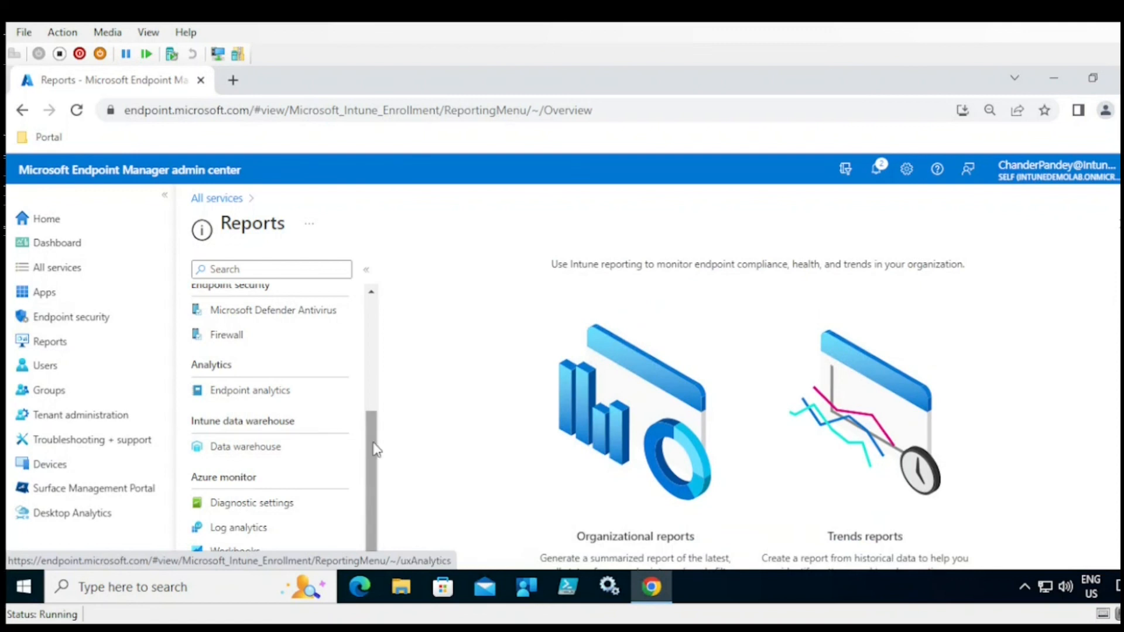
pyautogui.click(262, 458)
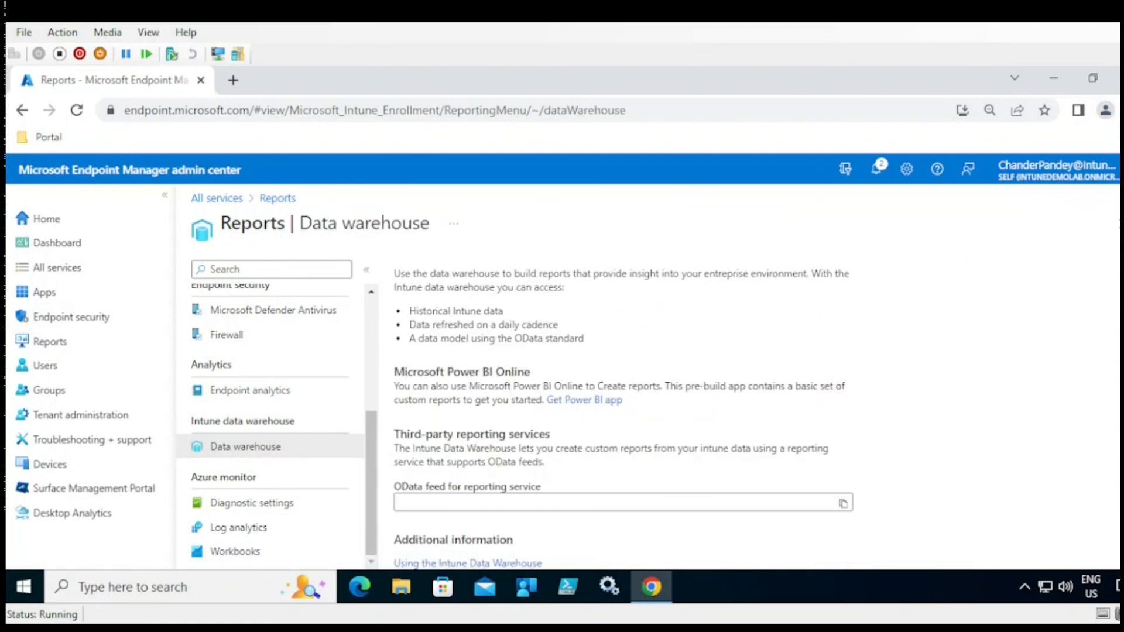
# - Highlight the OData feed for reporting service heading and copy the feed URL
pyautogui.scroll(-1, 624, 416)
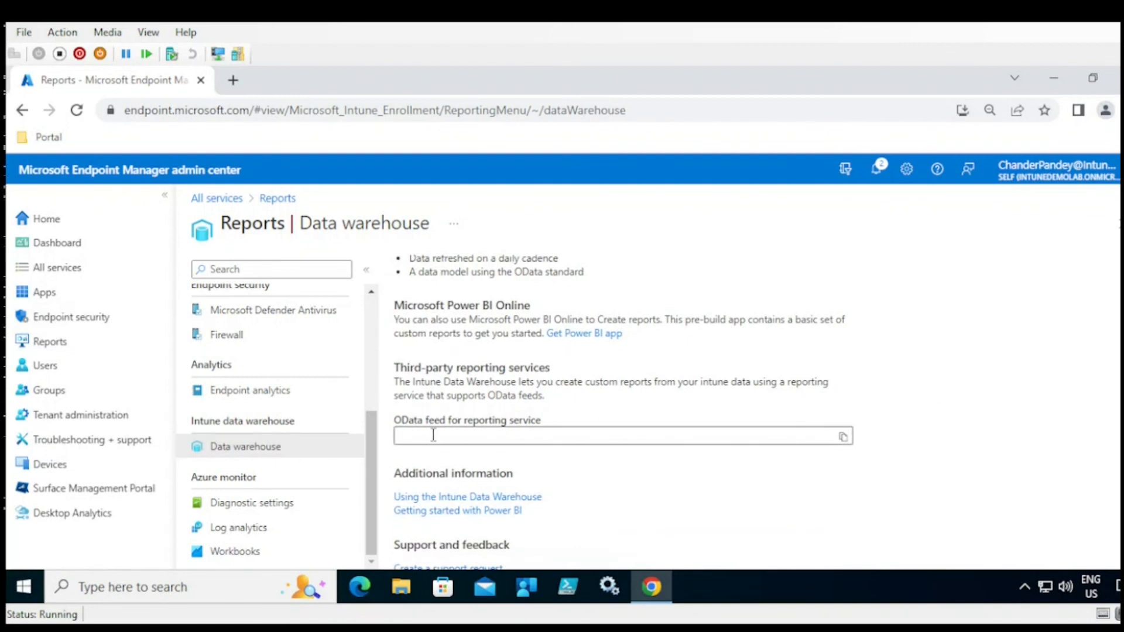
pyautogui.moveTo(395, 421); pyautogui.dragTo(544, 414)
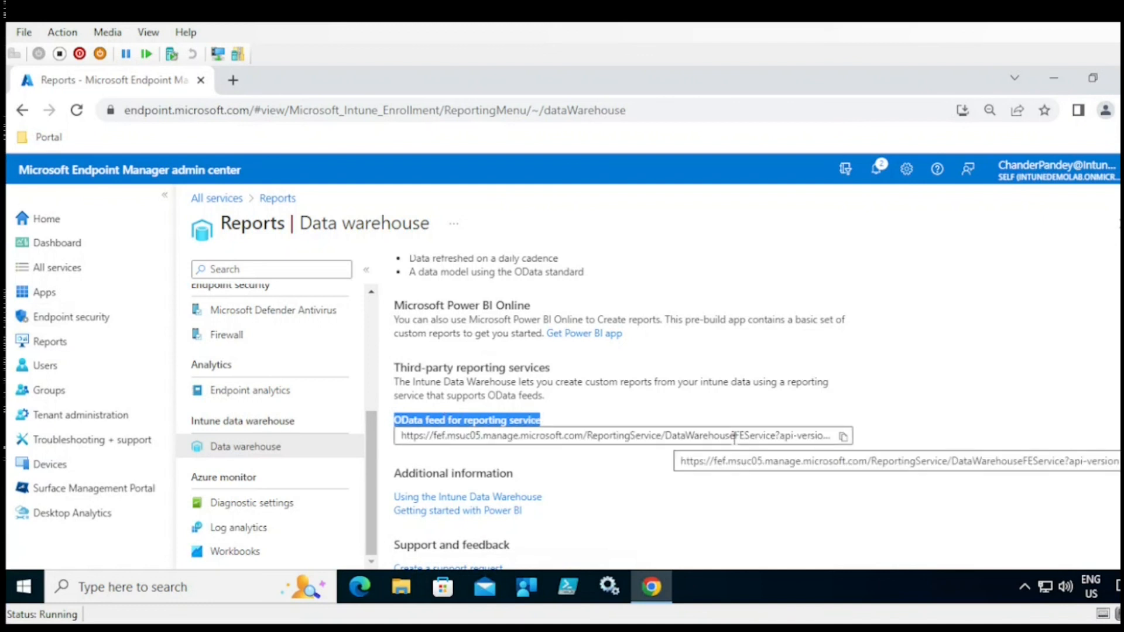
pyautogui.click(844, 444)
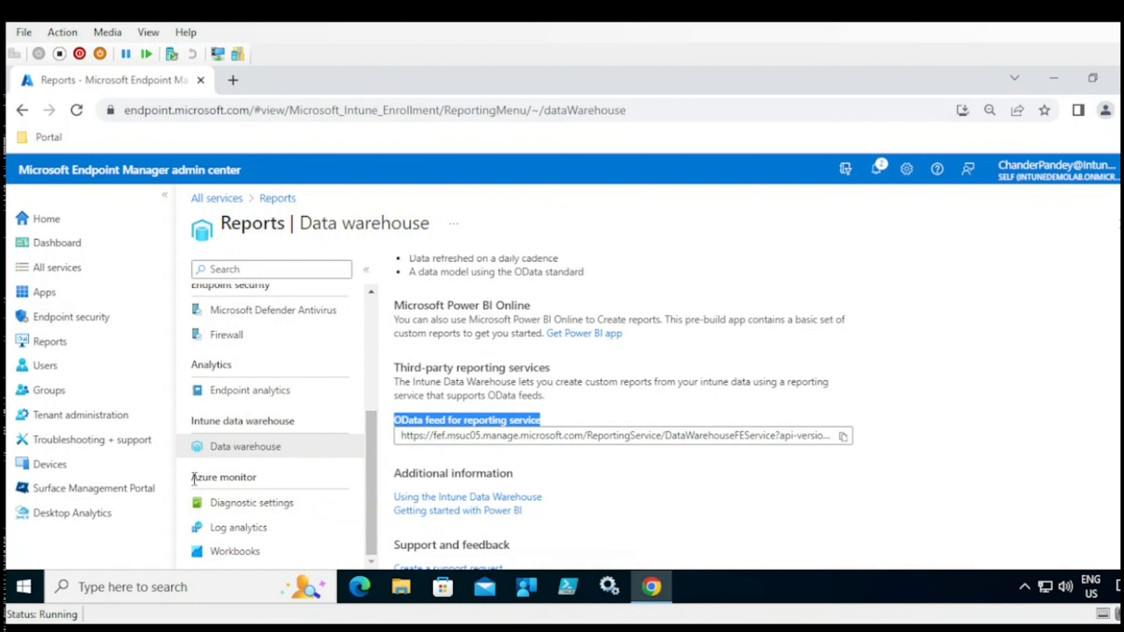
# - Point out the Azure monitor section, then go to Desktop Analytics
pyautogui.moveTo(193, 478); pyautogui.dragTo(257, 480)
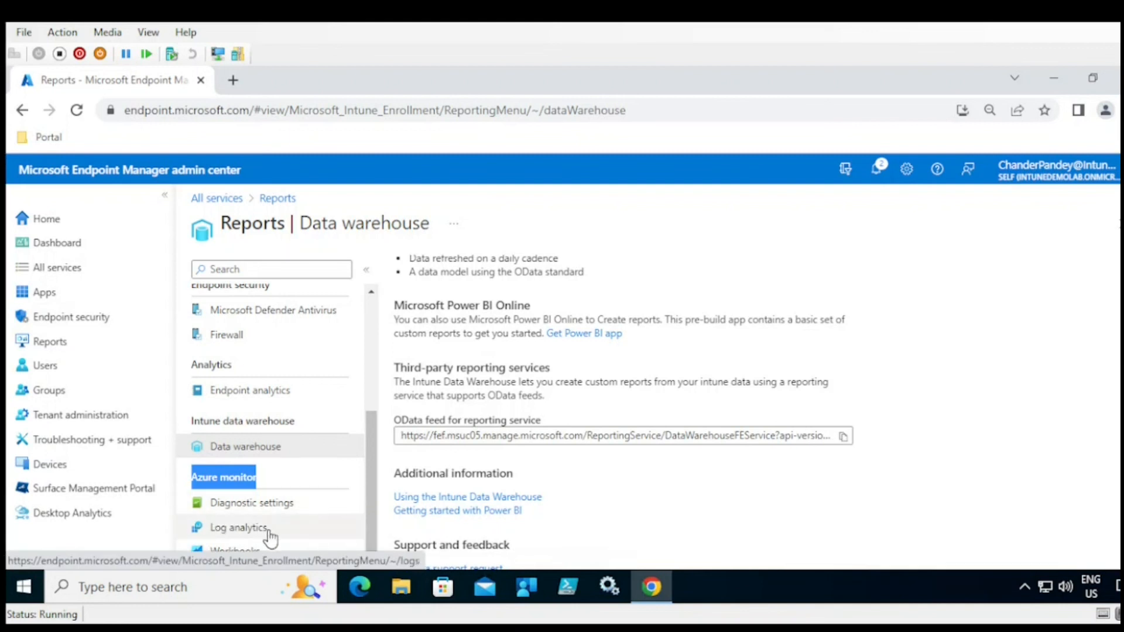
pyautogui.moveTo(282, 554); pyautogui.dragTo(261, 540)
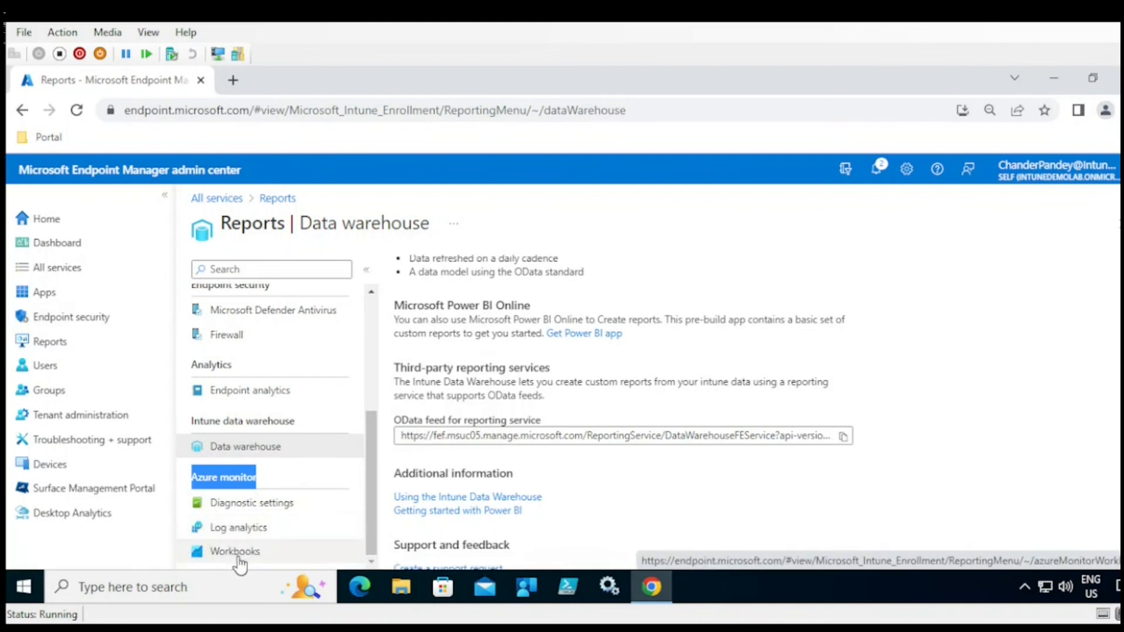
pyautogui.moveTo(375, 520); pyautogui.dragTo(375, 389)
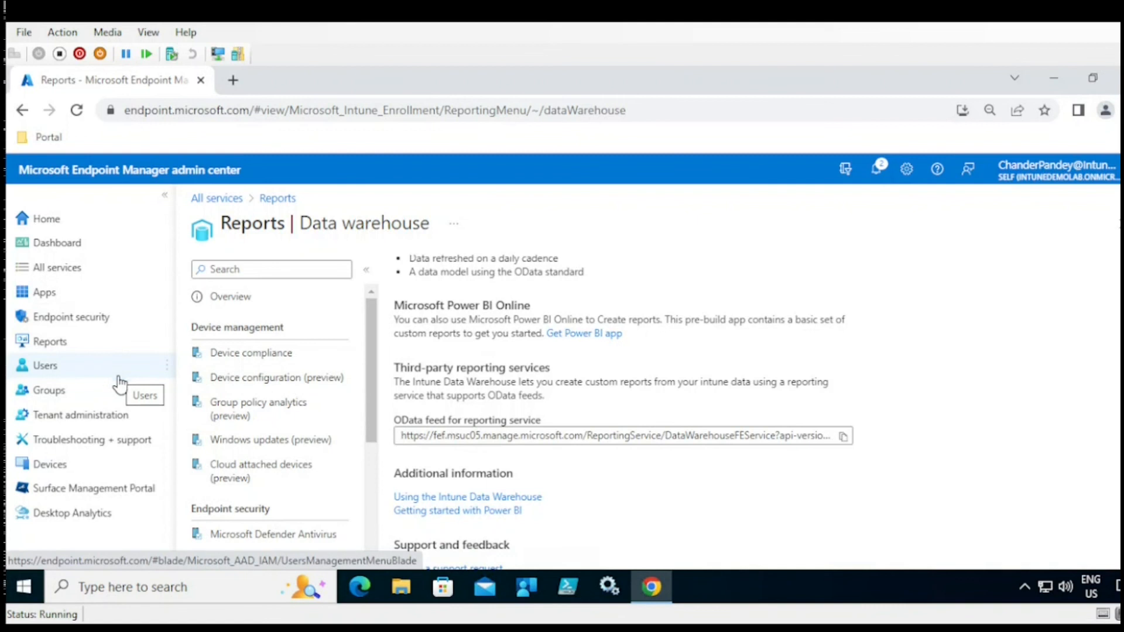
pyautogui.click(85, 518)
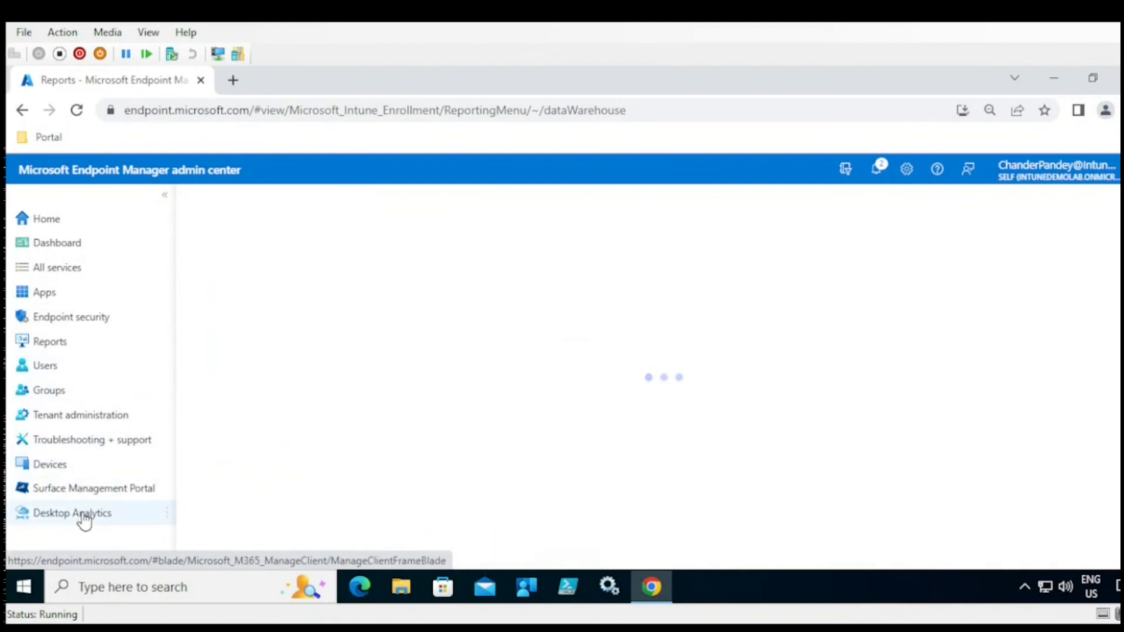